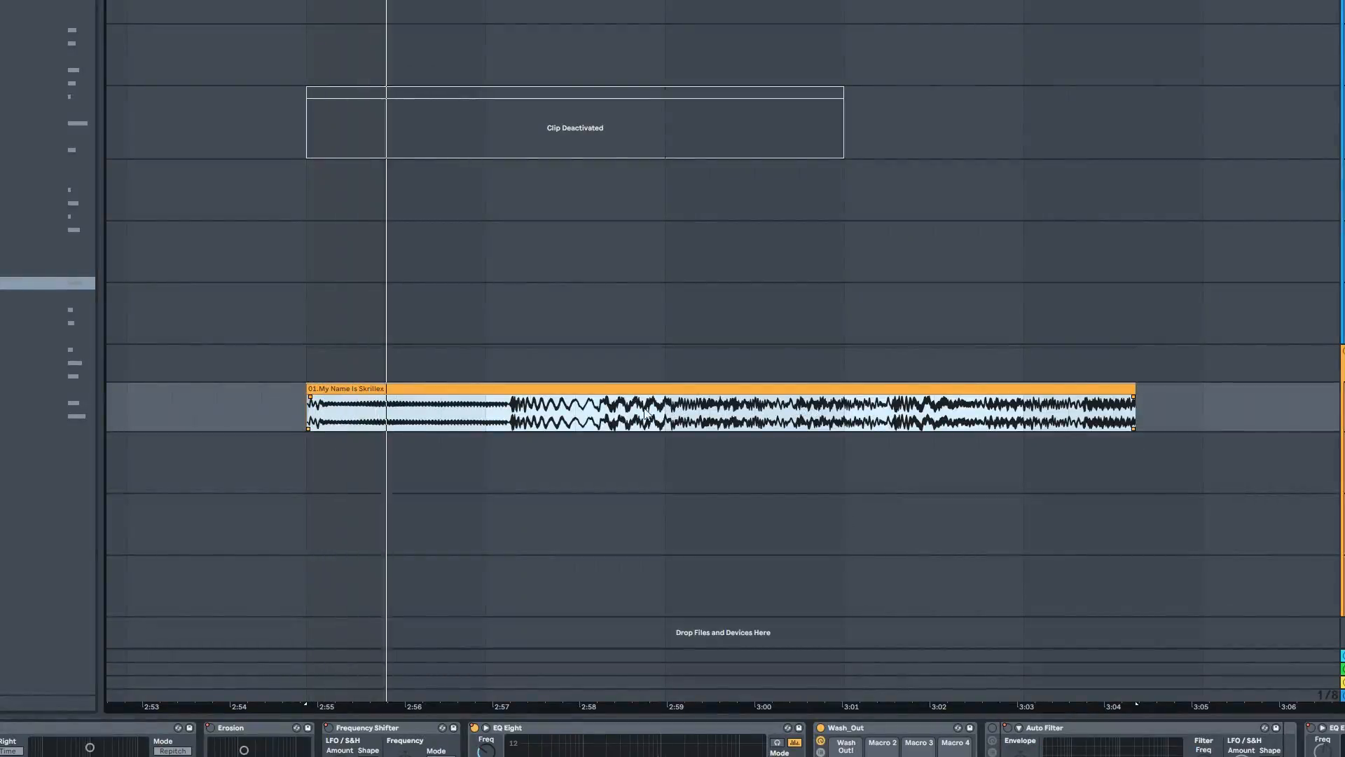
Survey the clips across the arrangement and select the long My Name Is Skrillex audio clip leading into the drop
scroll(646, 413, up, 4)
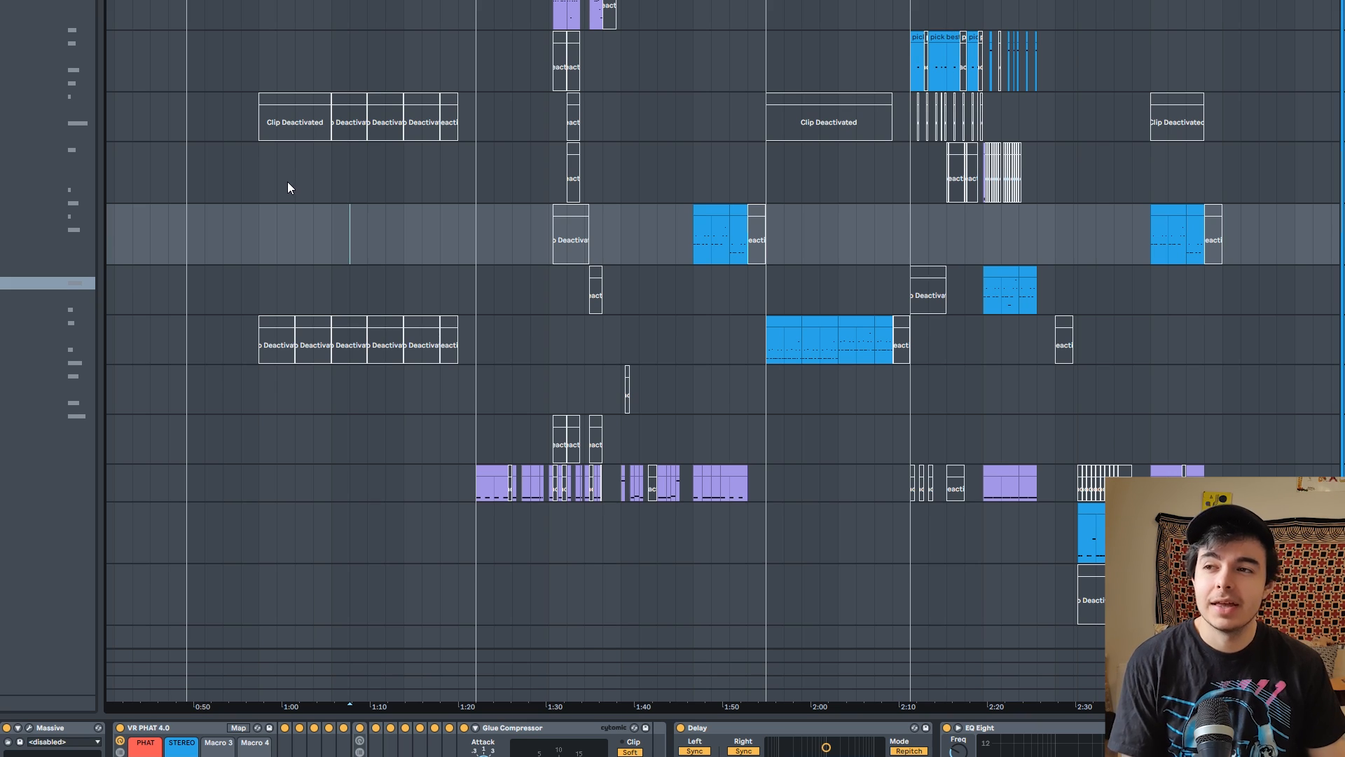
scroll(309, 196, down, 8)
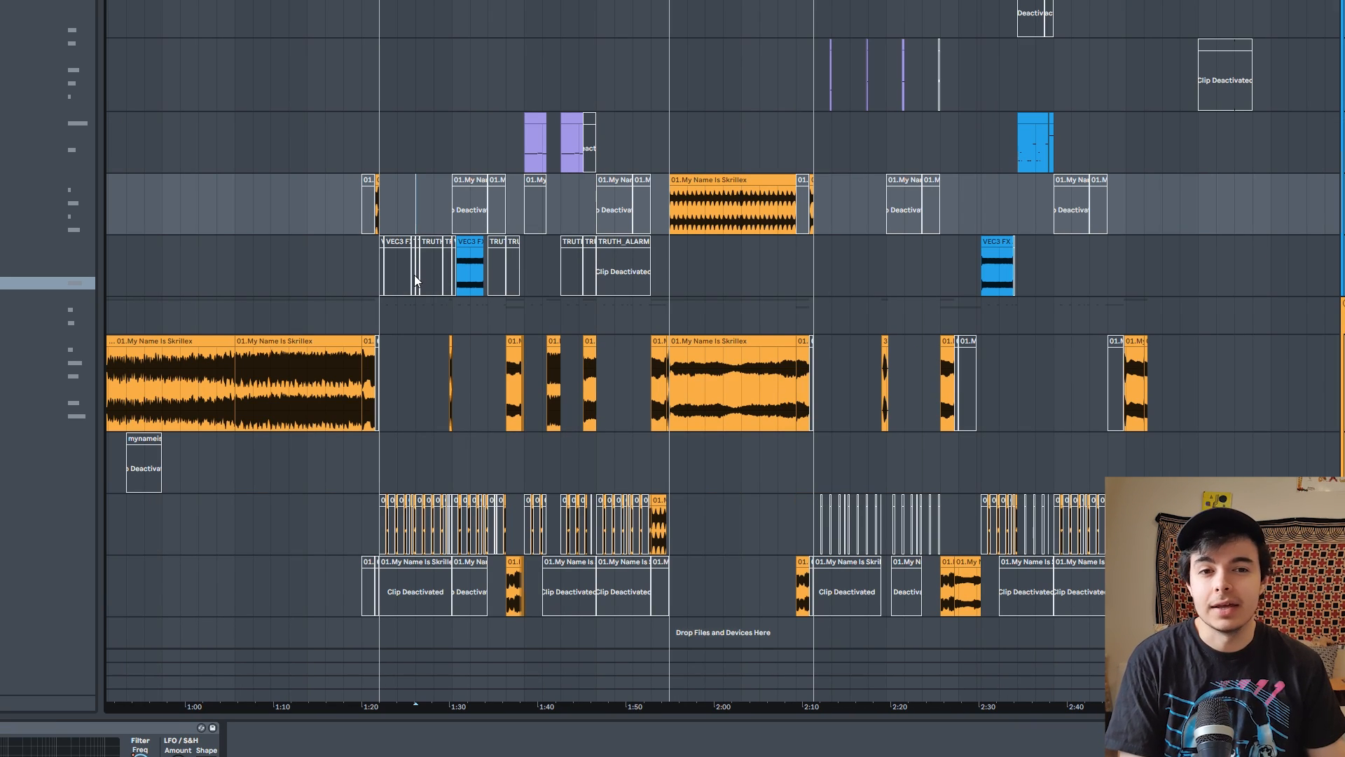
click(411, 275)
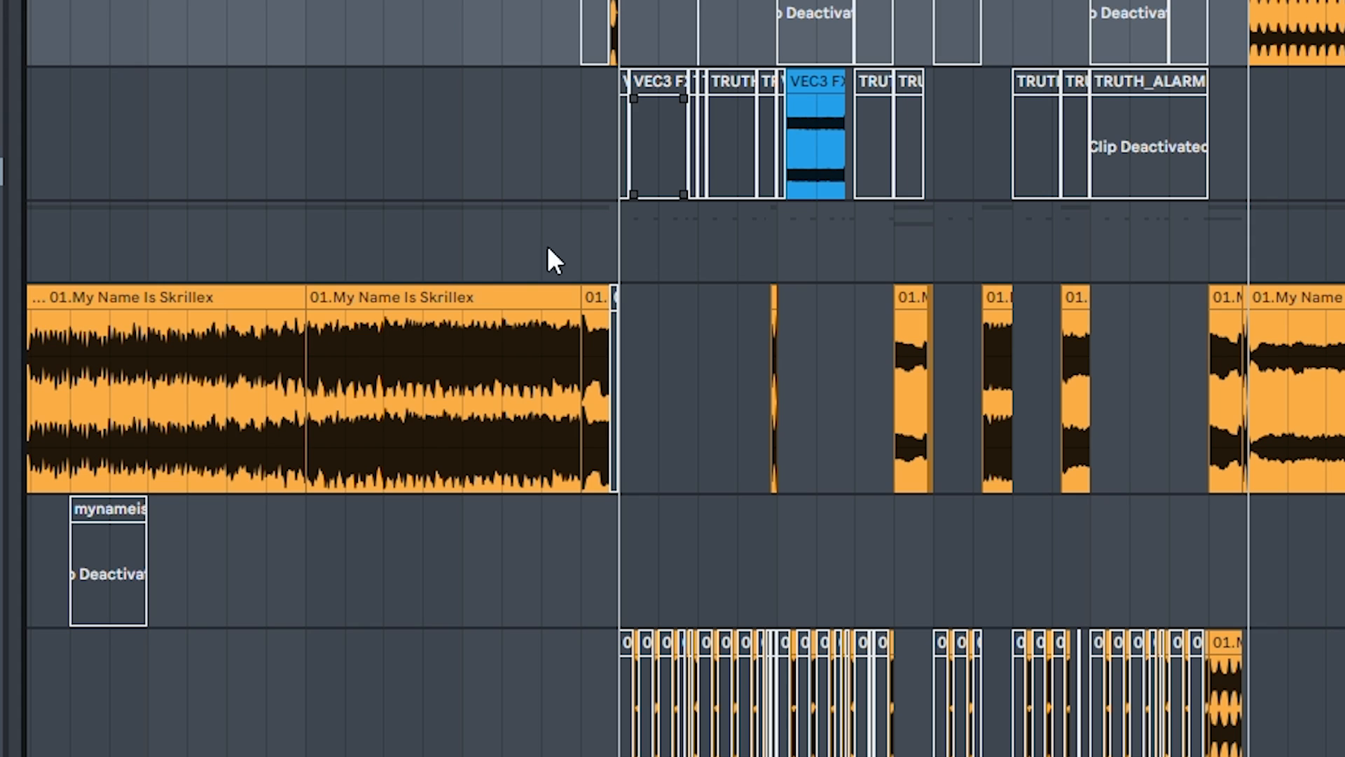
click(309, 341)
click(522, 220)
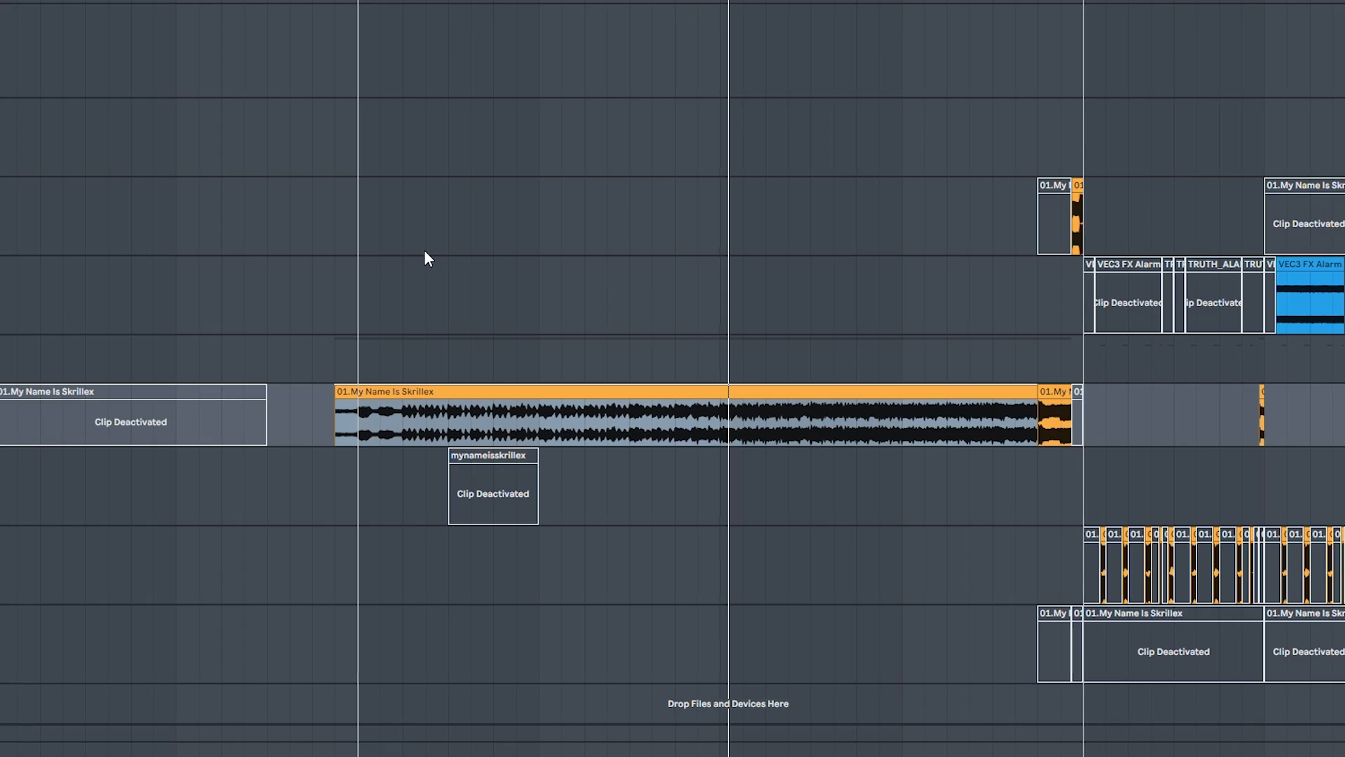
Examine the build-up and first drop from the My Name Is Skrillex audio up to the drum tracks and back to the synth clips
scroll(1169, 365, up, 5)
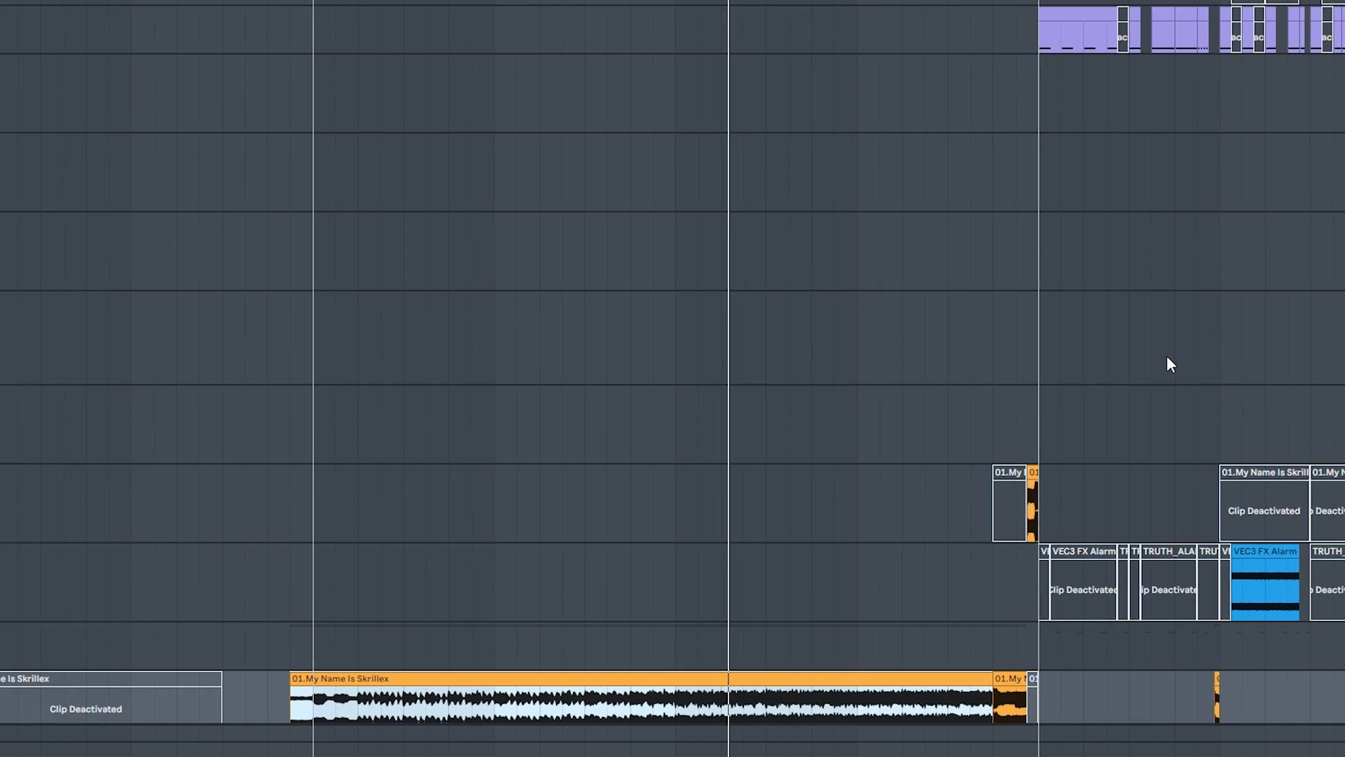
scroll(1169, 364, up, 10)
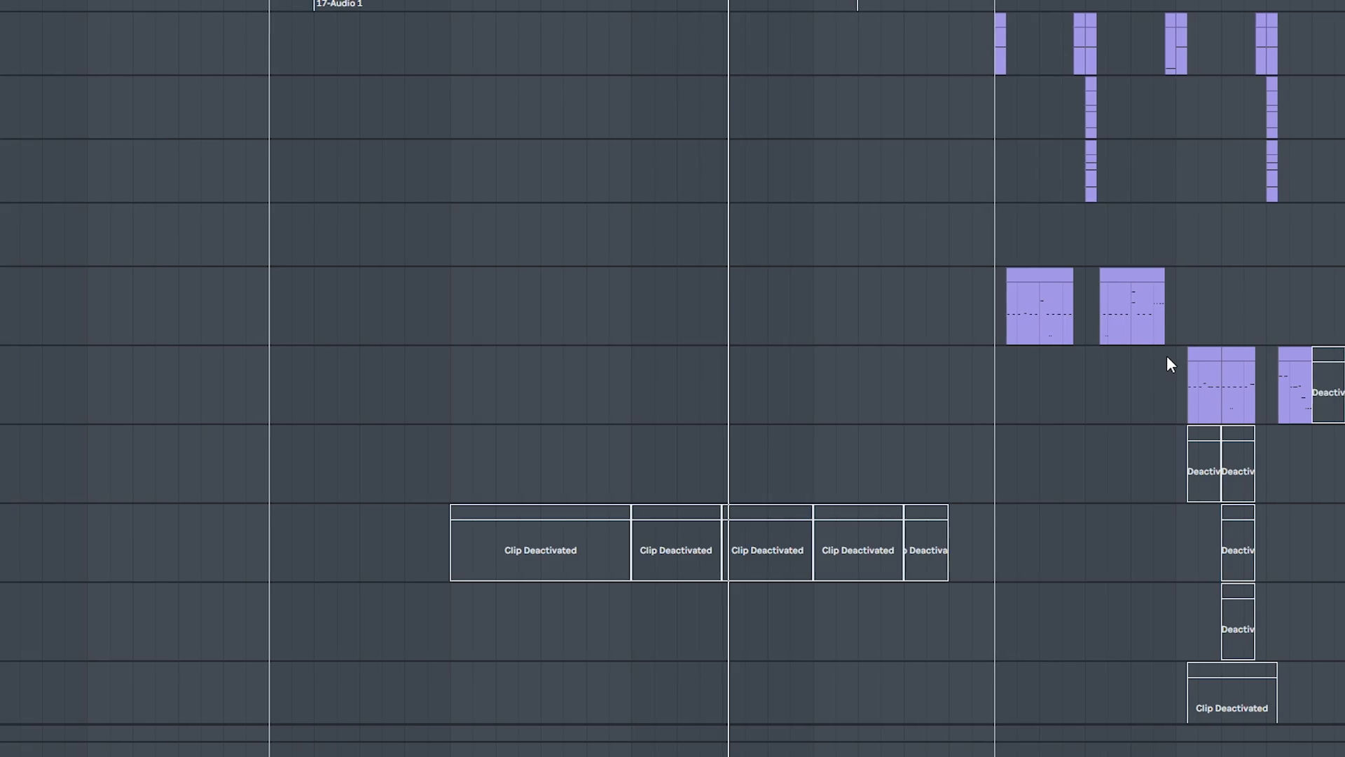
scroll(1169, 363, up, 10)
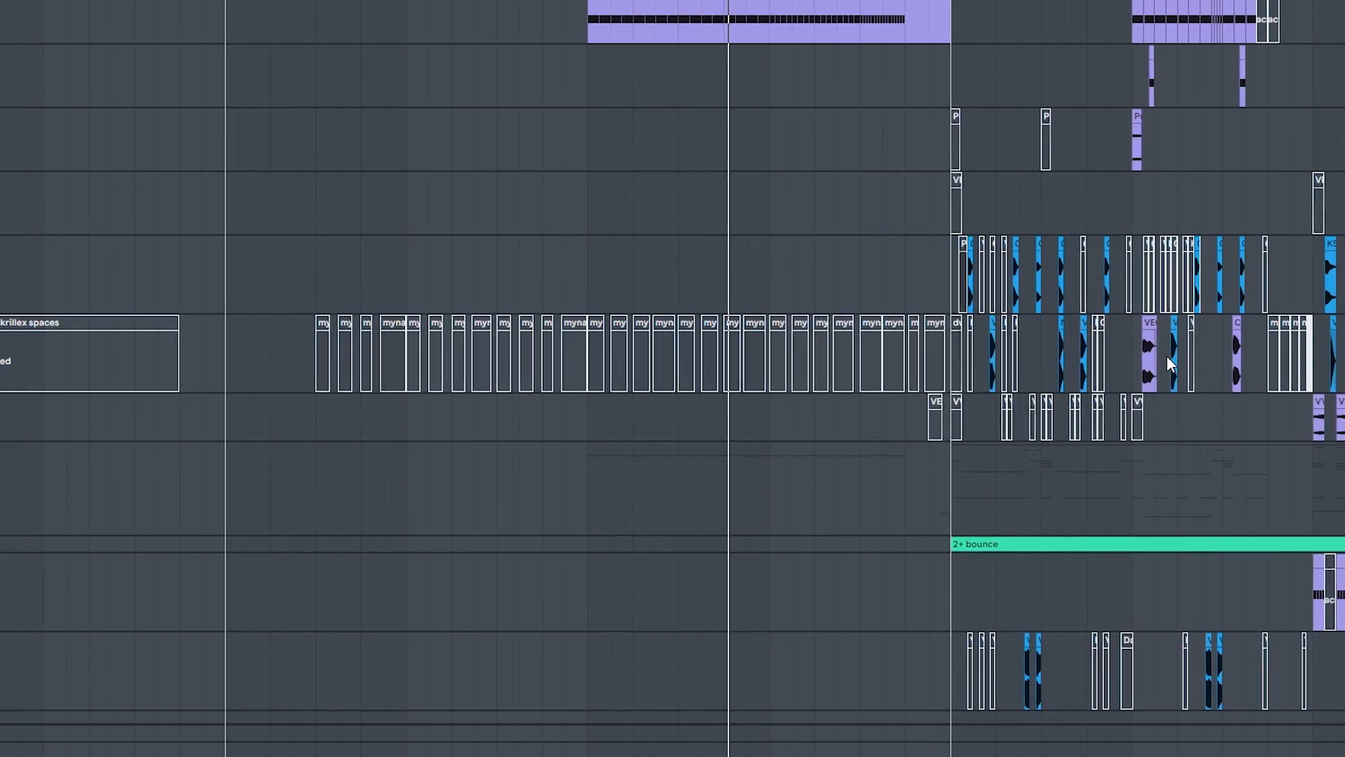
scroll(1168, 357, up, 10)
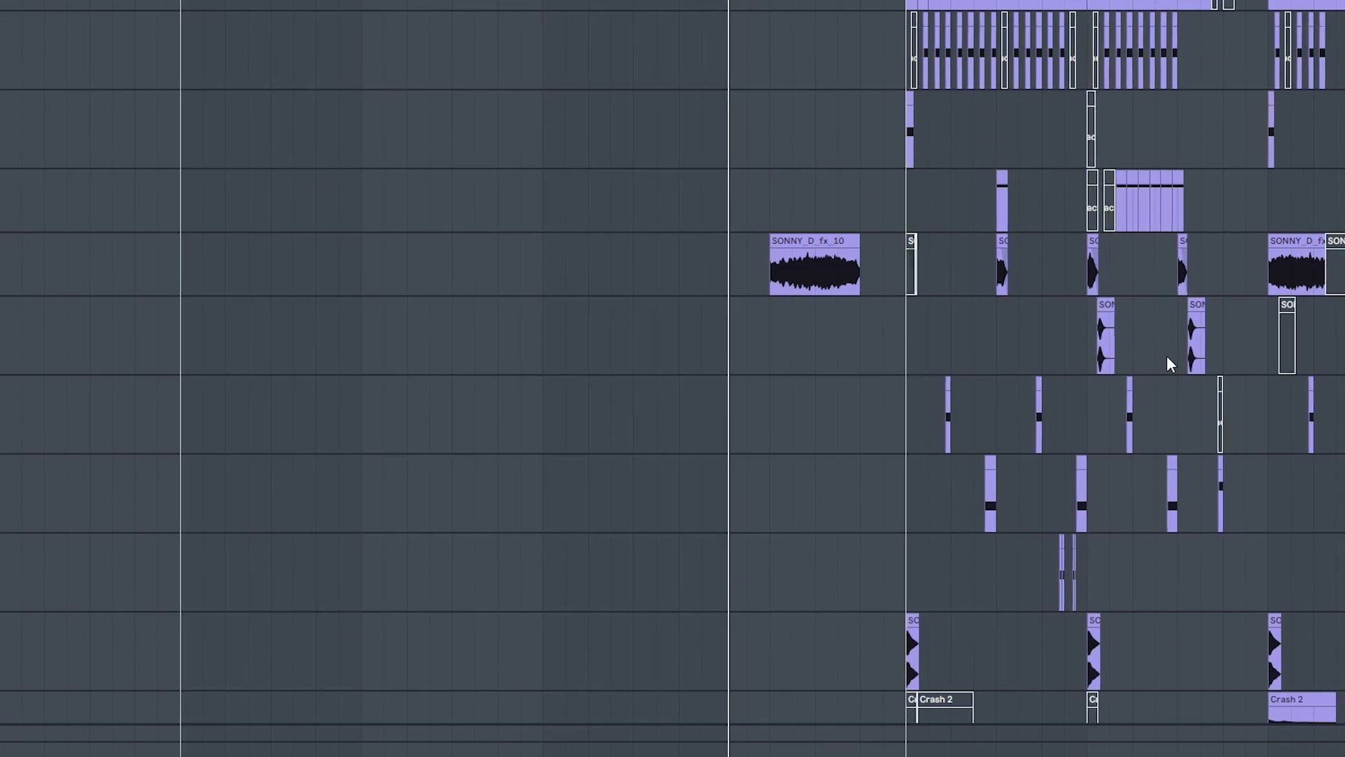
scroll(1167, 358, up, 10)
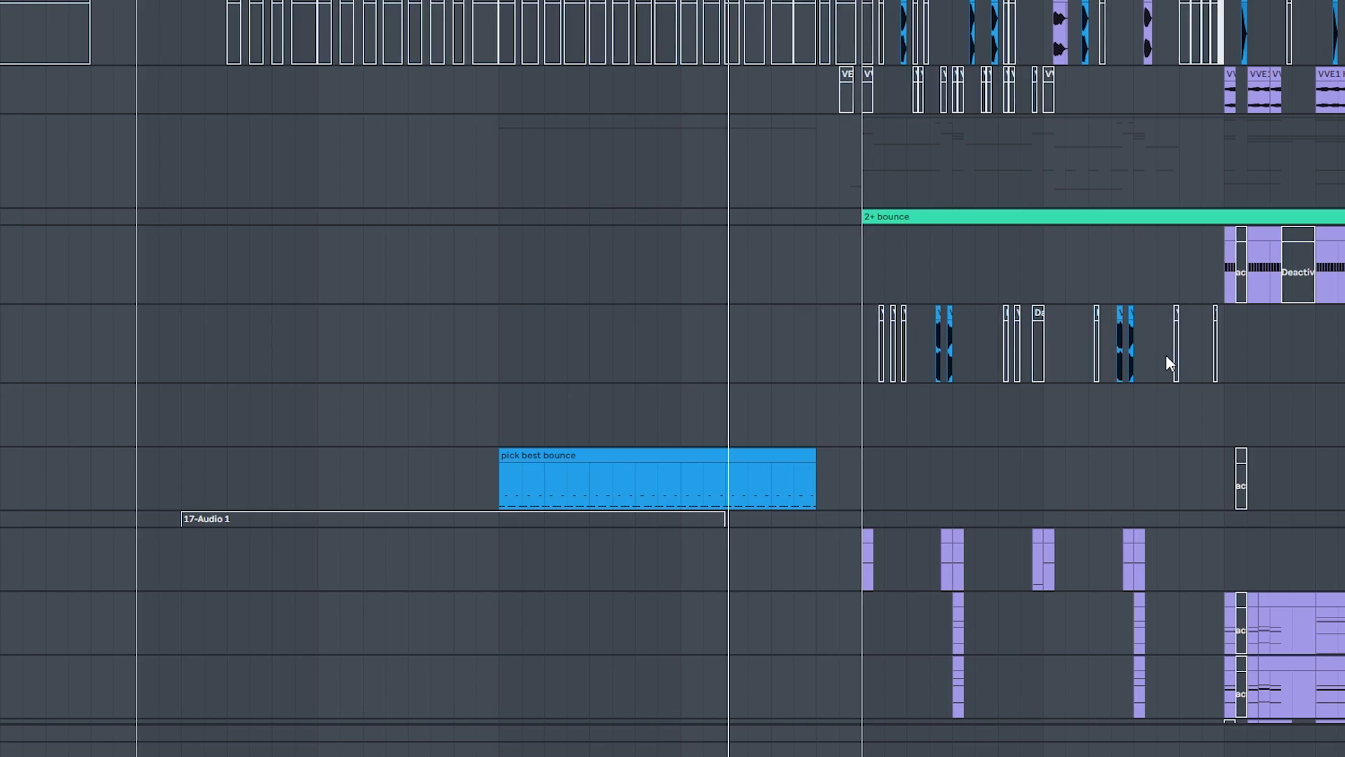
scroll(1166, 355, down, 4)
scroll(1165, 354, up, 2)
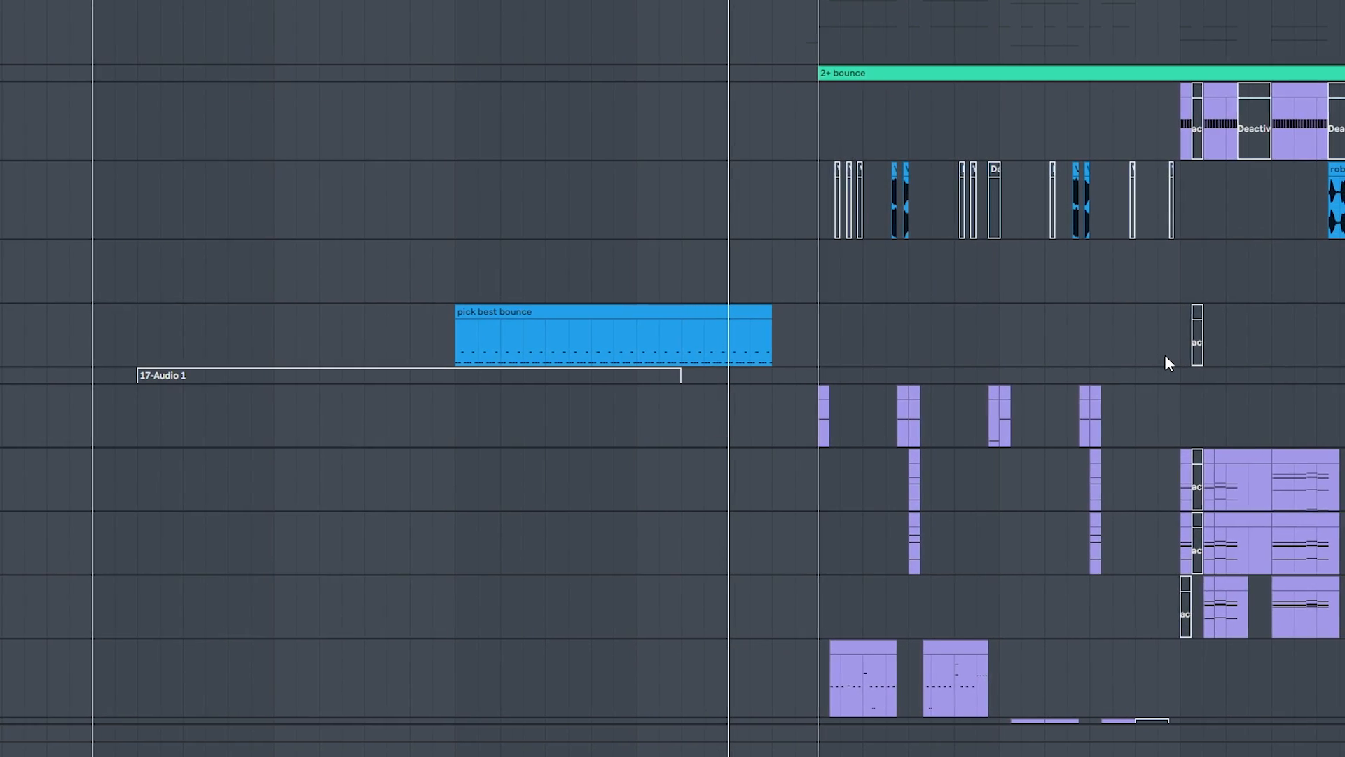
scroll(1163, 356, up, 3)
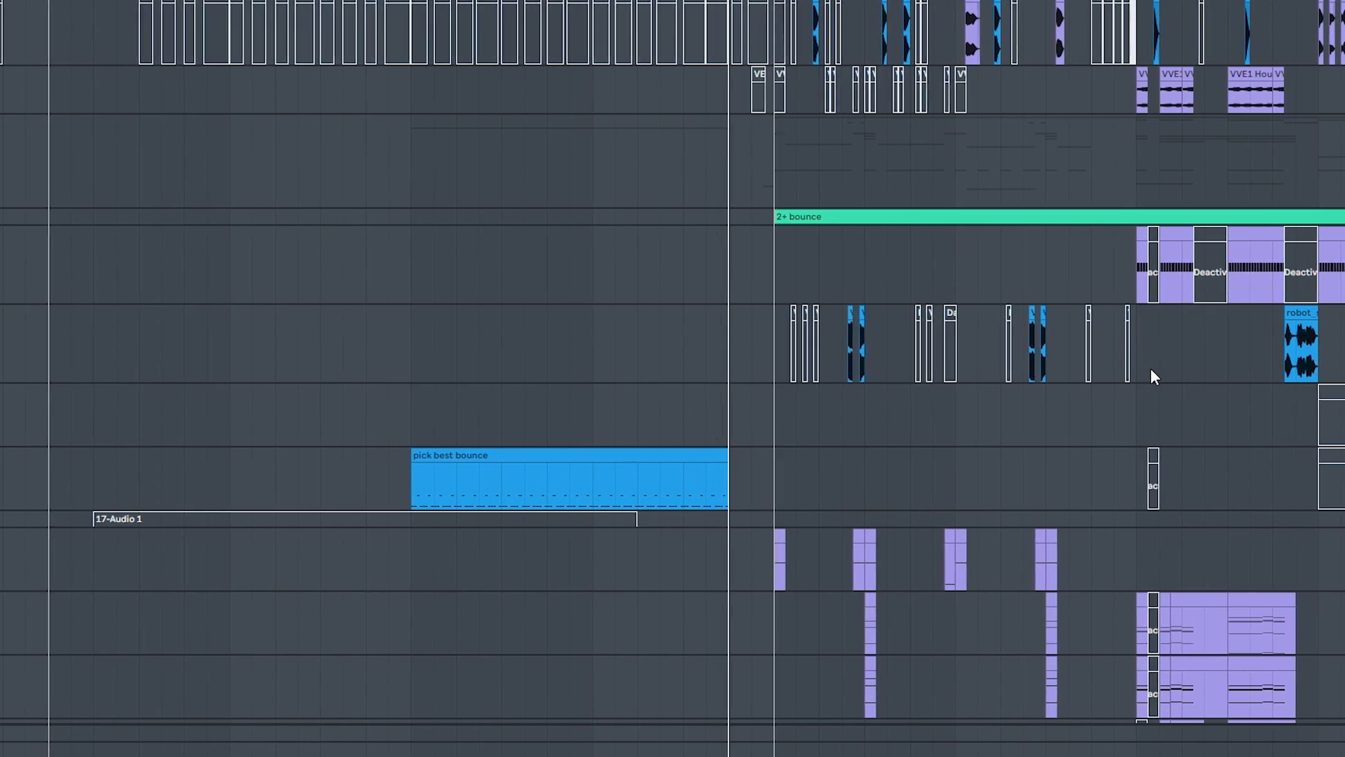
scroll(1151, 368, down, 3)
scroll(1150, 368, down, 4)
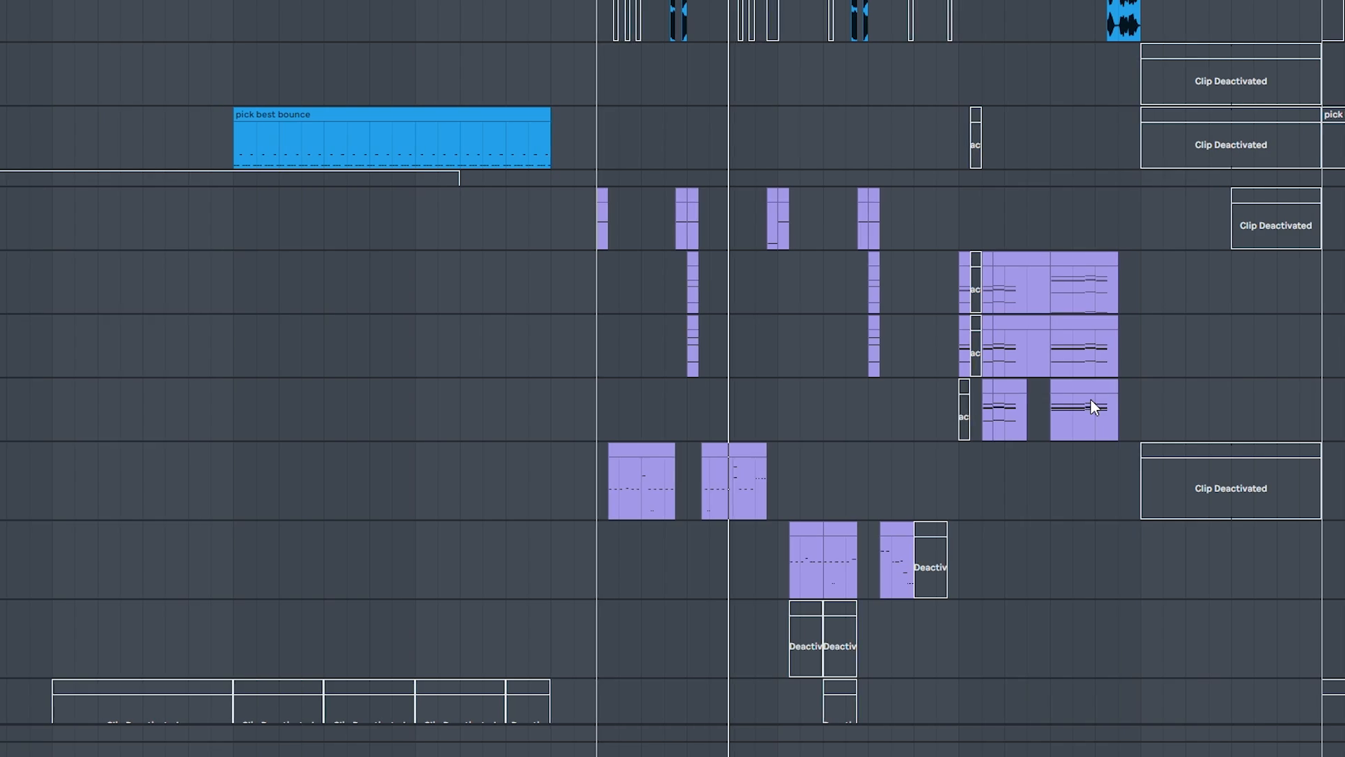
scroll(1091, 399, down, 5)
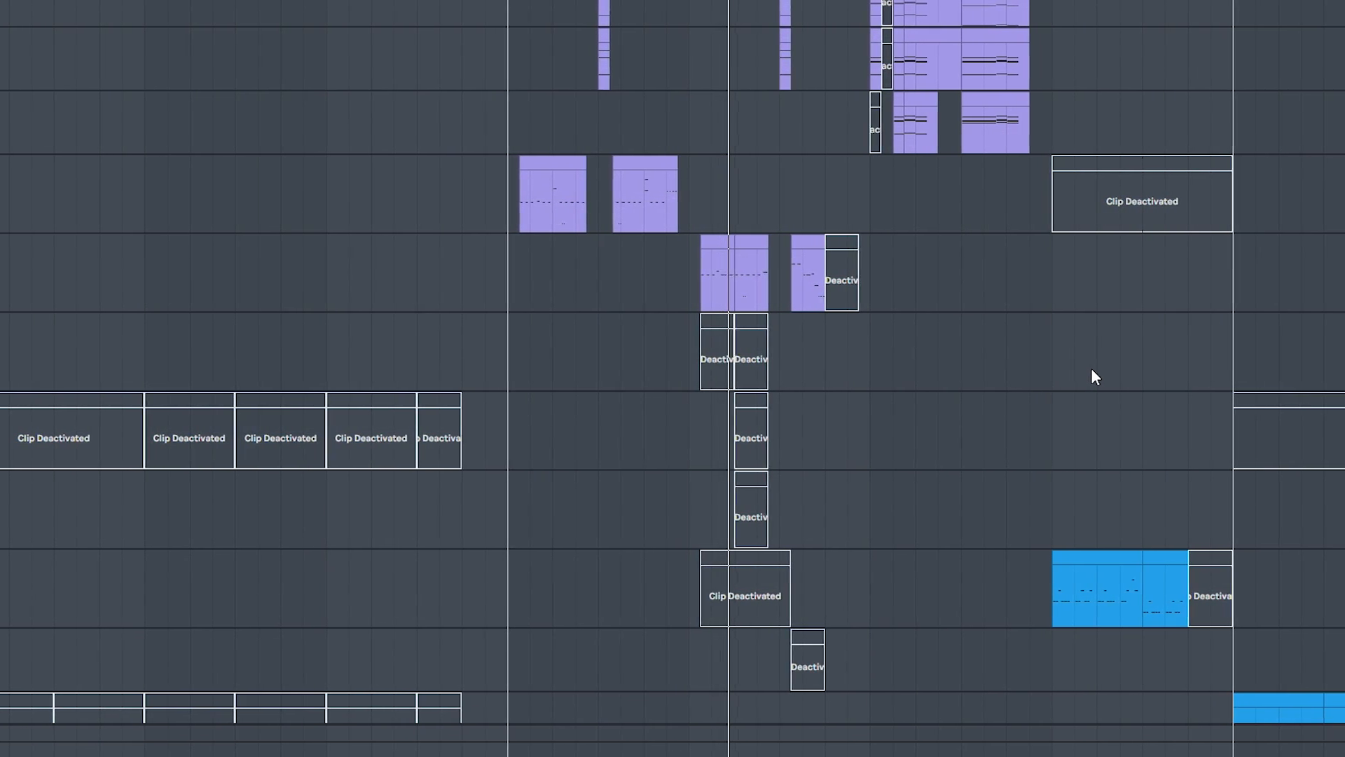
scroll(1091, 376, up, 1)
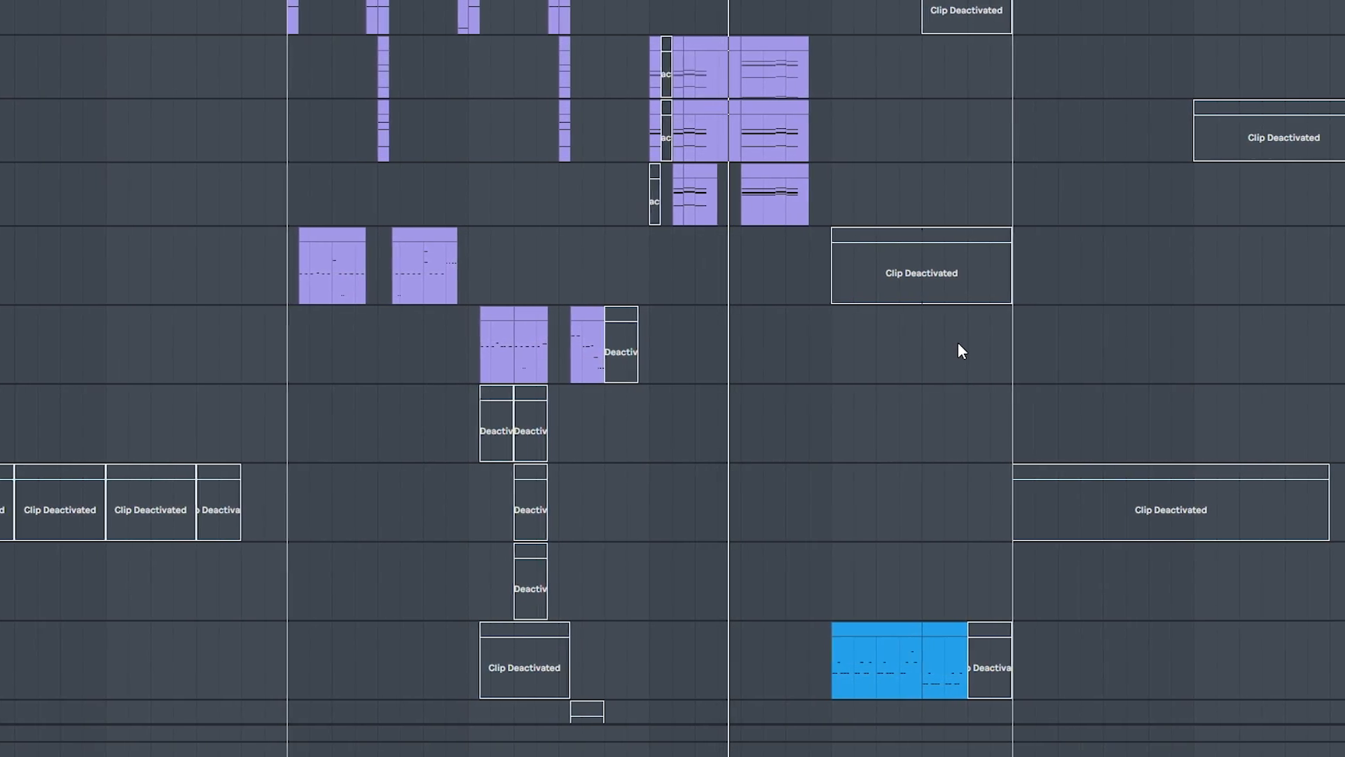
Select the short My Name Is Skrillex clip near the drop's end, and set the insert marker in the gap after it
scroll(957, 344, down, 15)
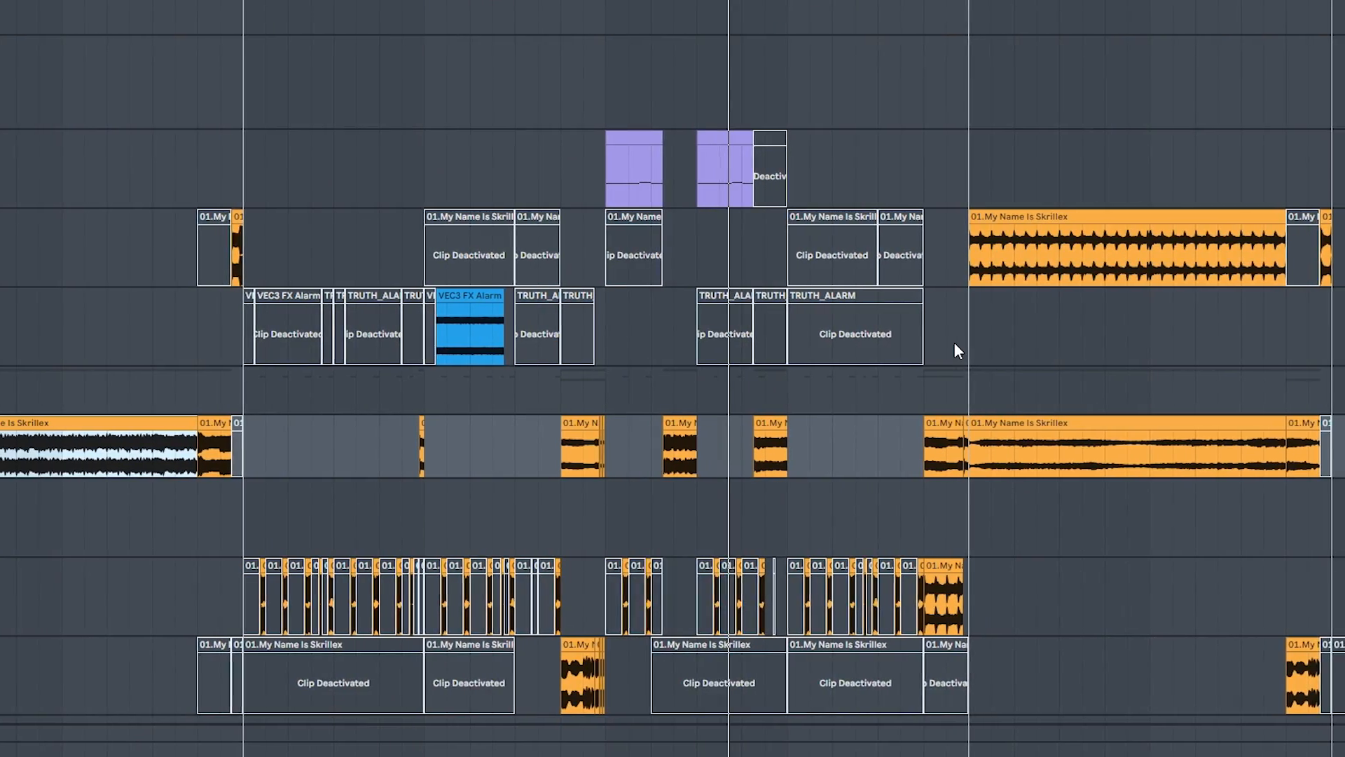
scroll(957, 343, down, 1)
double_click(752, 393)
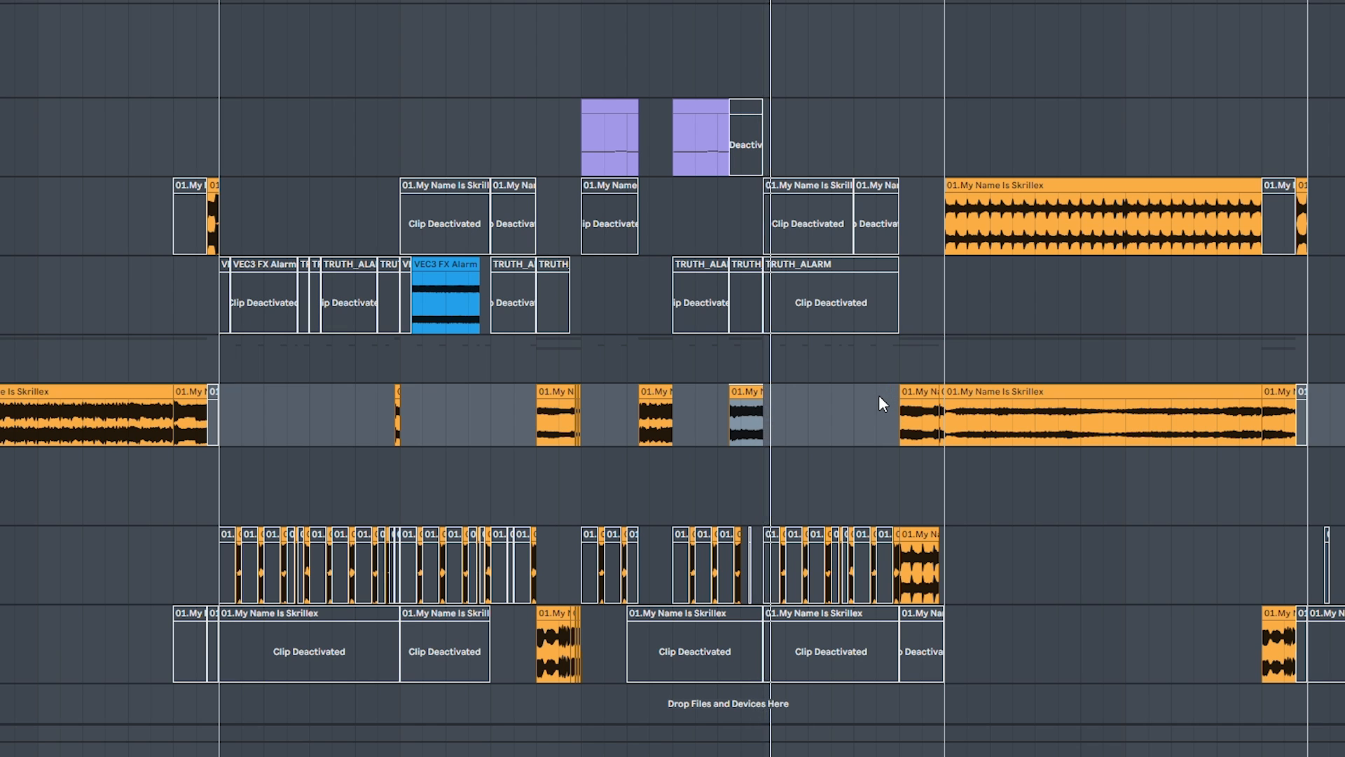
click(879, 397)
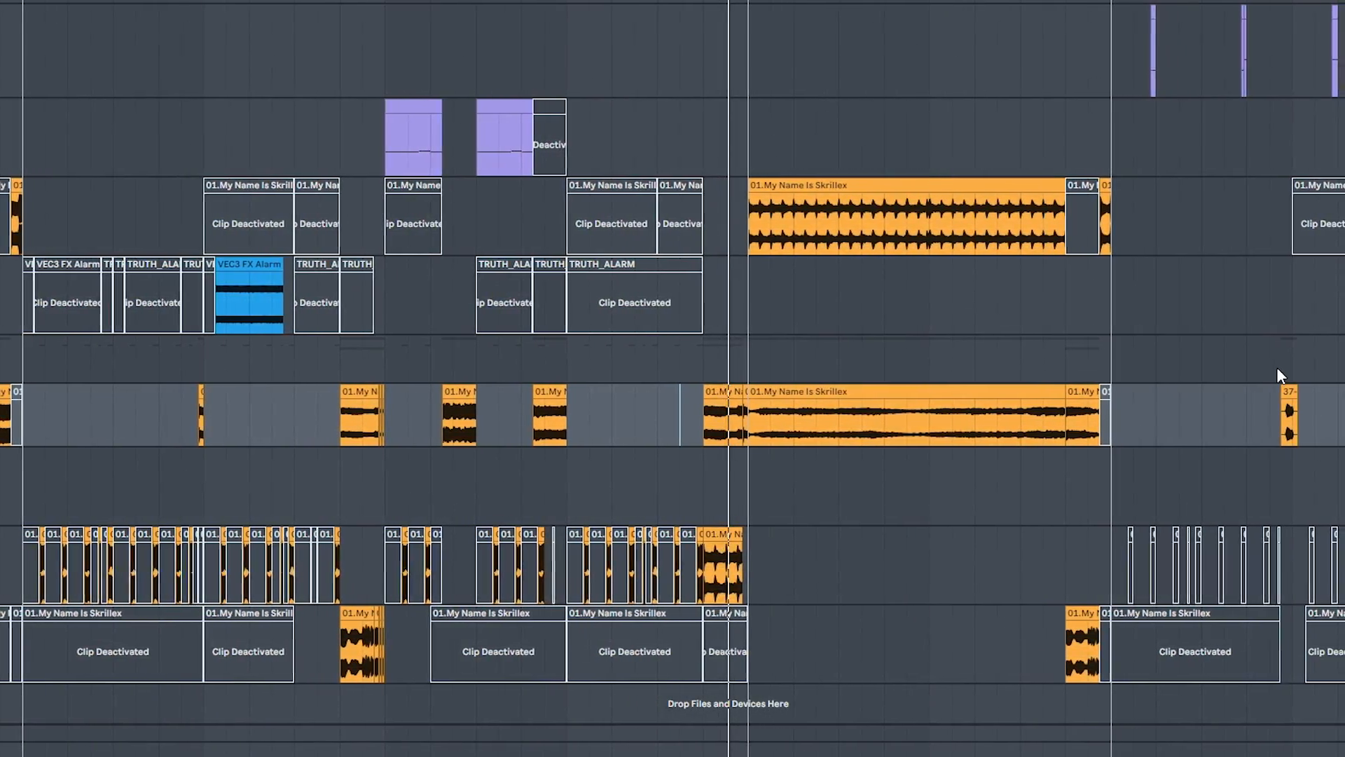
Examine the section after the first drop, from the vocal chops up to the drums and back to the synth tracks
scroll(1237, 472, up, 10)
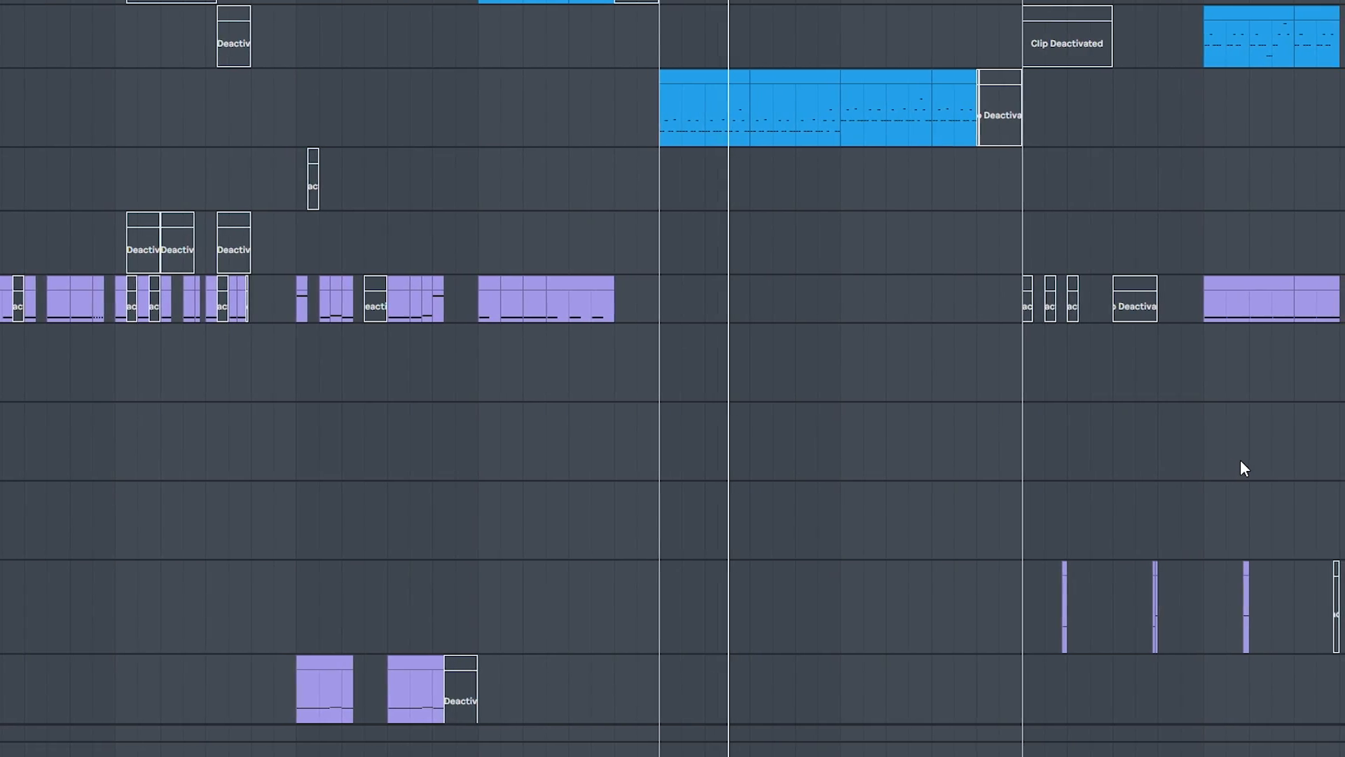
scroll(1240, 462, up, 3)
scroll(1236, 442, up, 10)
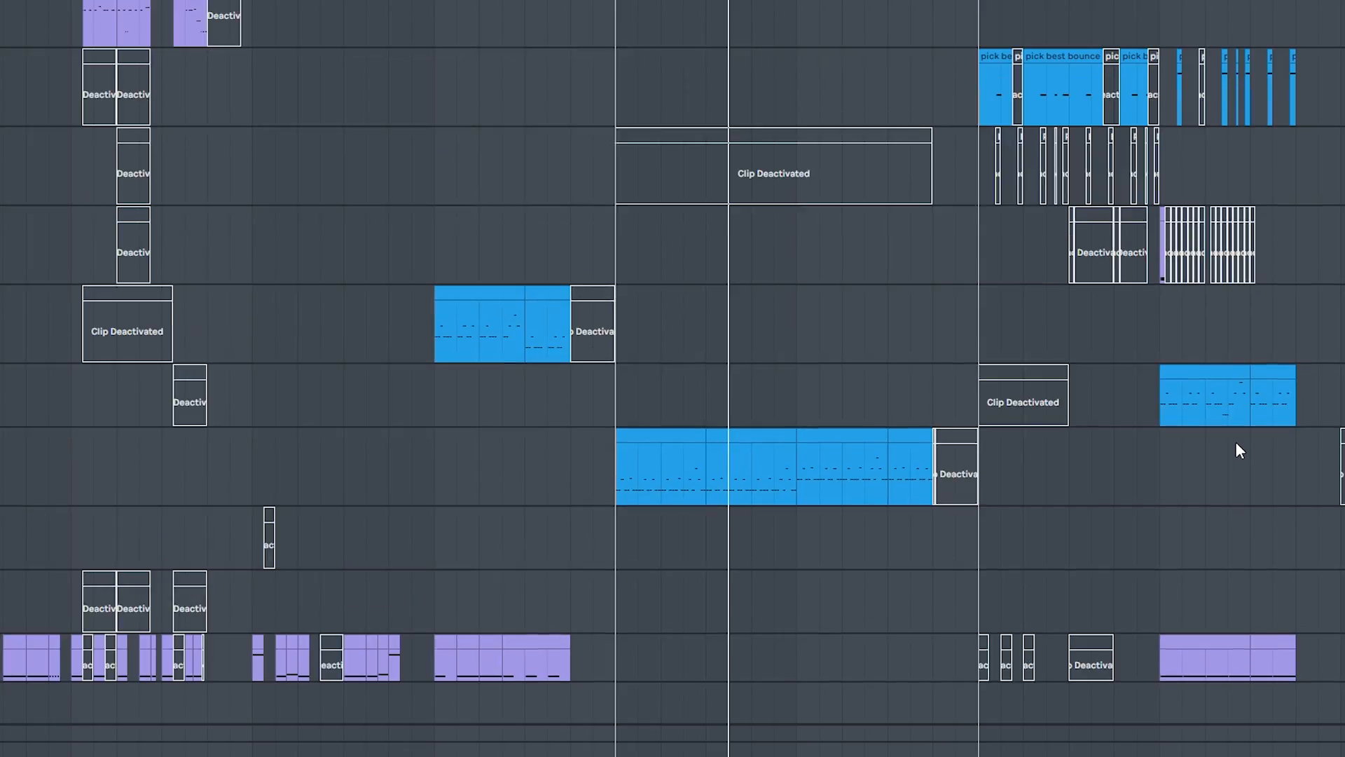
scroll(1234, 440, up, 20)
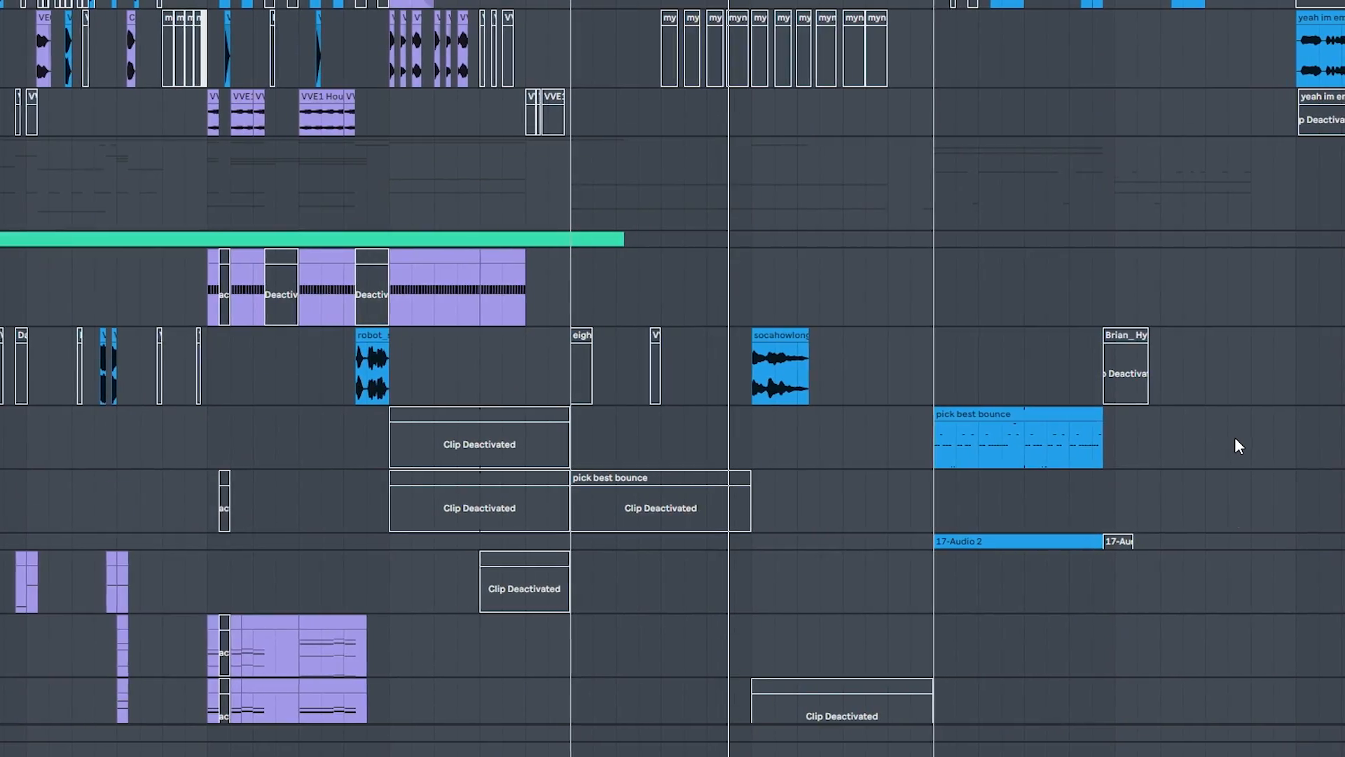
scroll(1235, 436, up, 10)
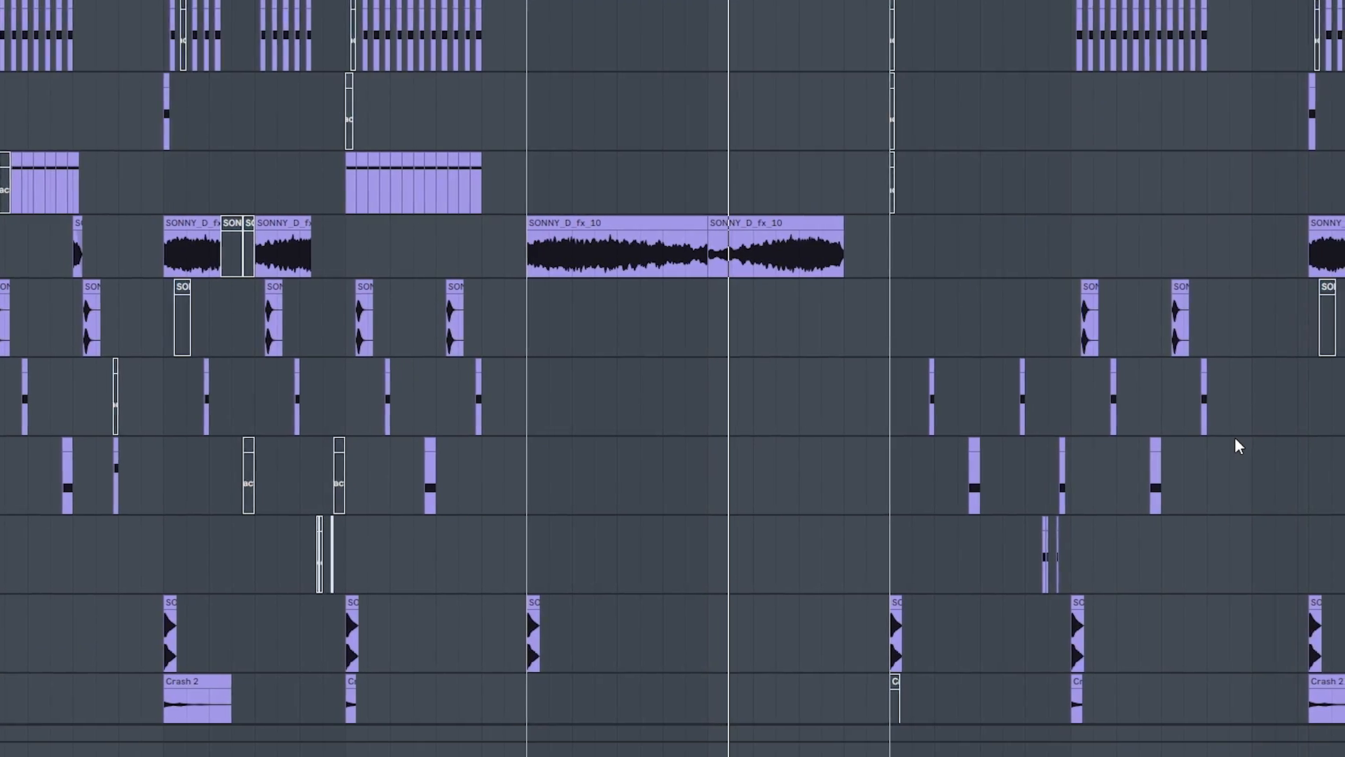
scroll(1235, 446, down, 20)
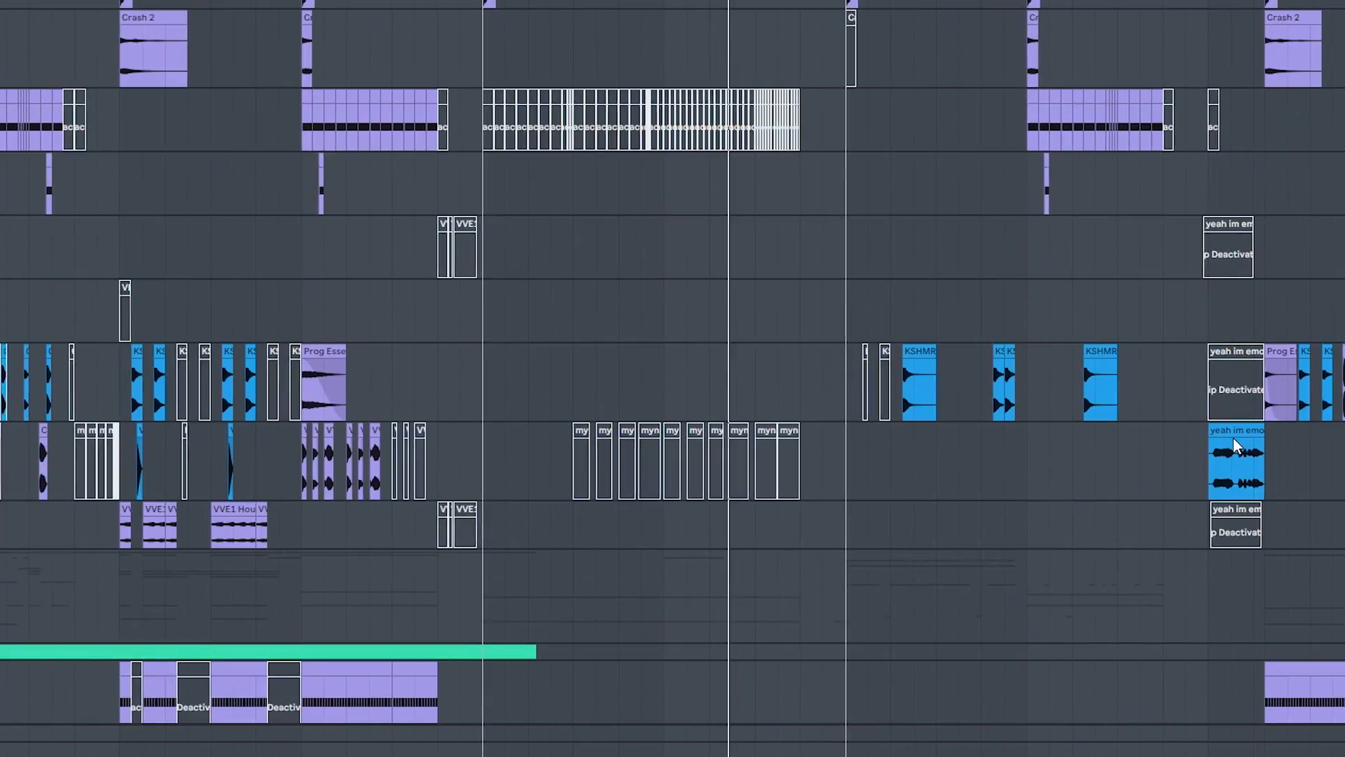
scroll(1235, 446, down, 20)
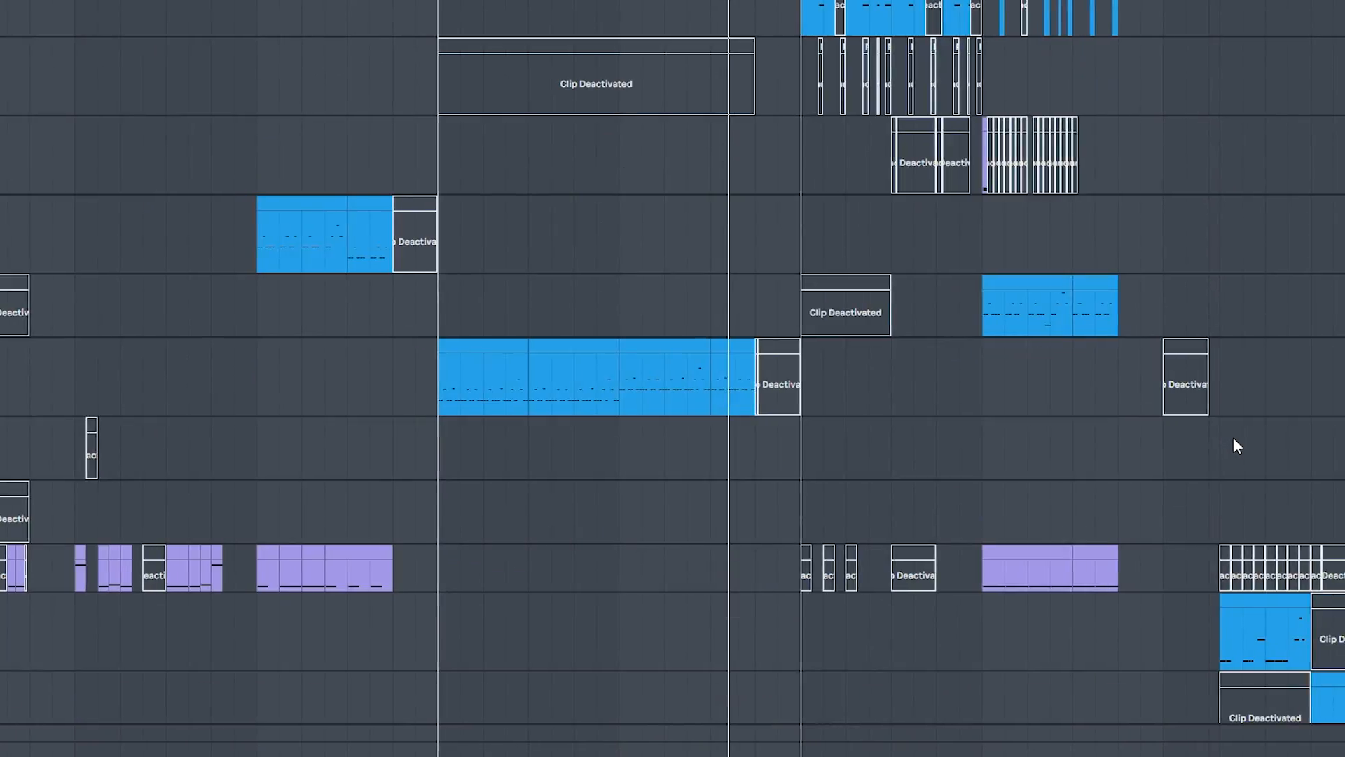
scroll(1235, 446, down, 20)
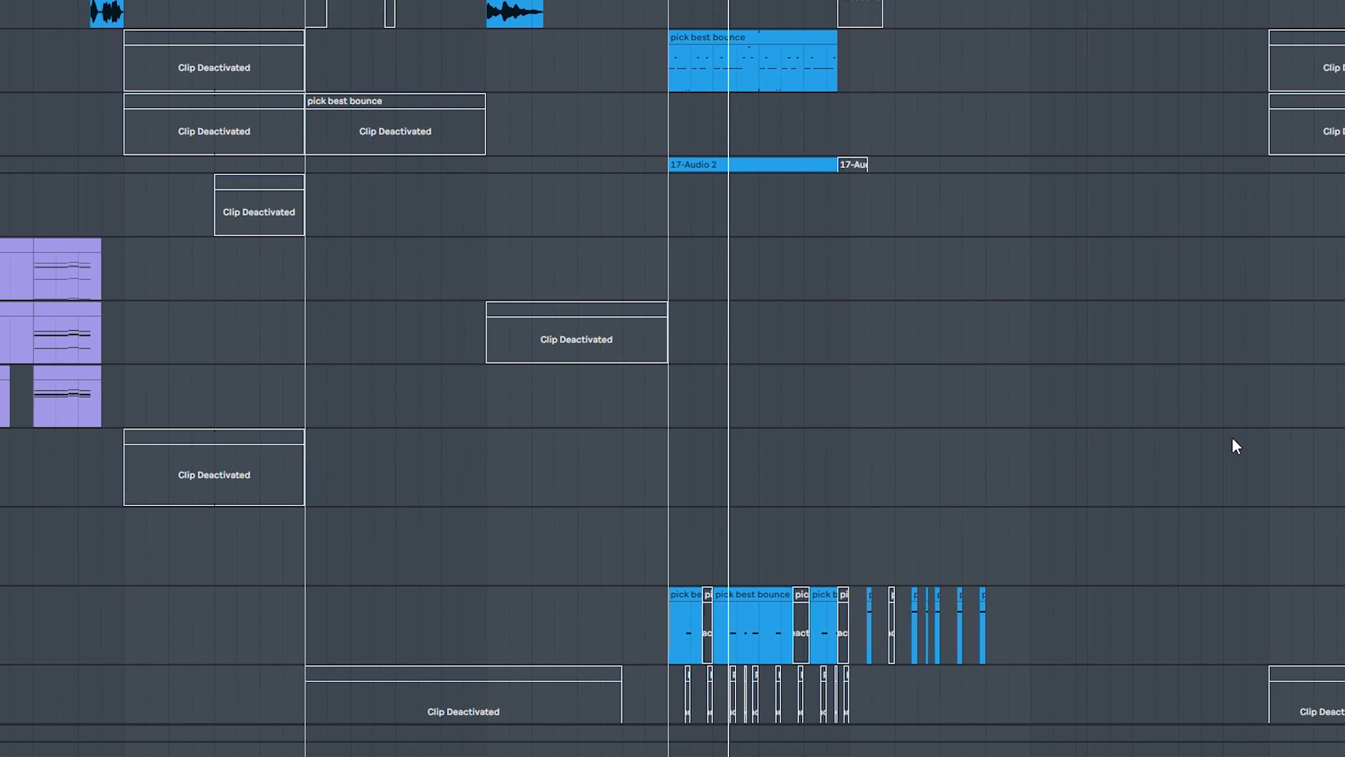
Examine the second drop's clips, from the yeah im emo vocals down to the VEC3 FX Alarm and My Name Is Skrillex audio
scroll(1227, 428, down, 1)
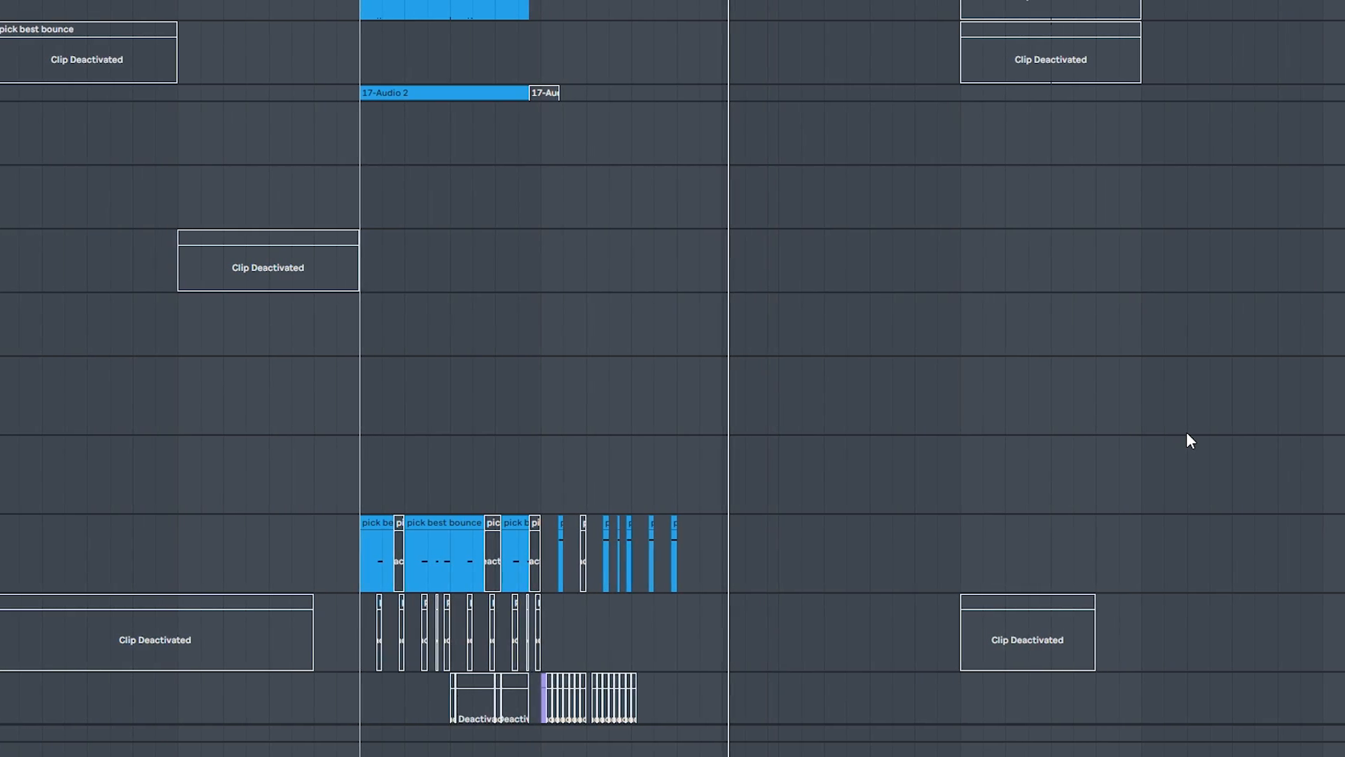
scroll(1197, 433, up, 4)
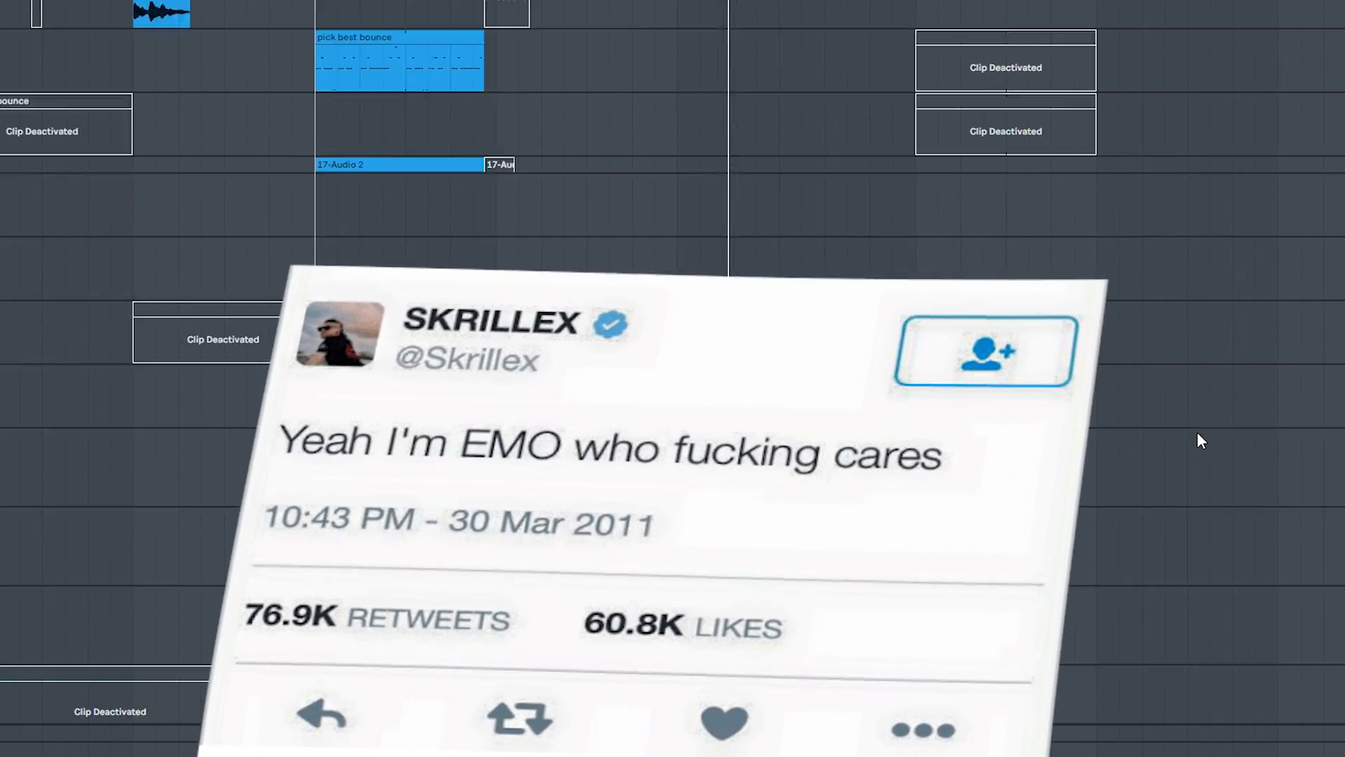
scroll(1197, 432, up, 4)
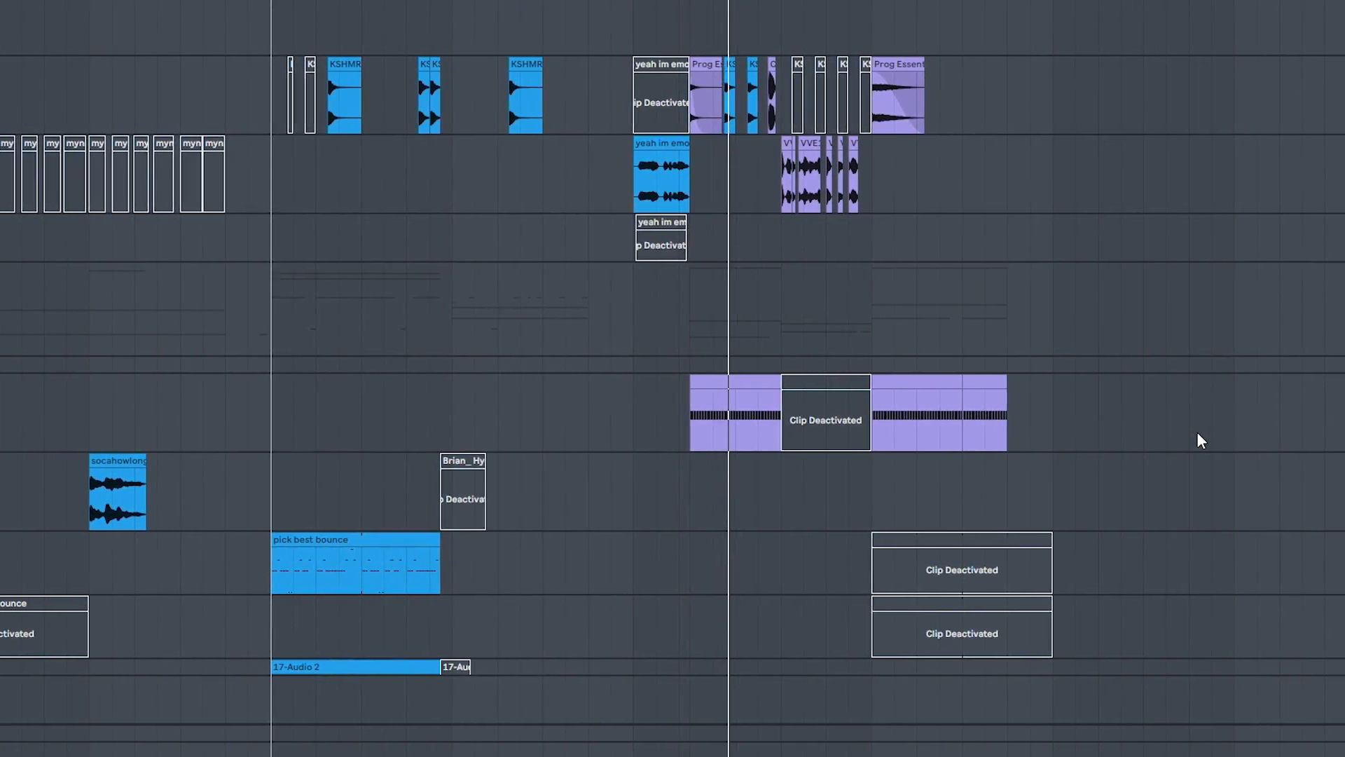
scroll(1195, 431, down, 6)
scroll(1190, 430, down, 15)
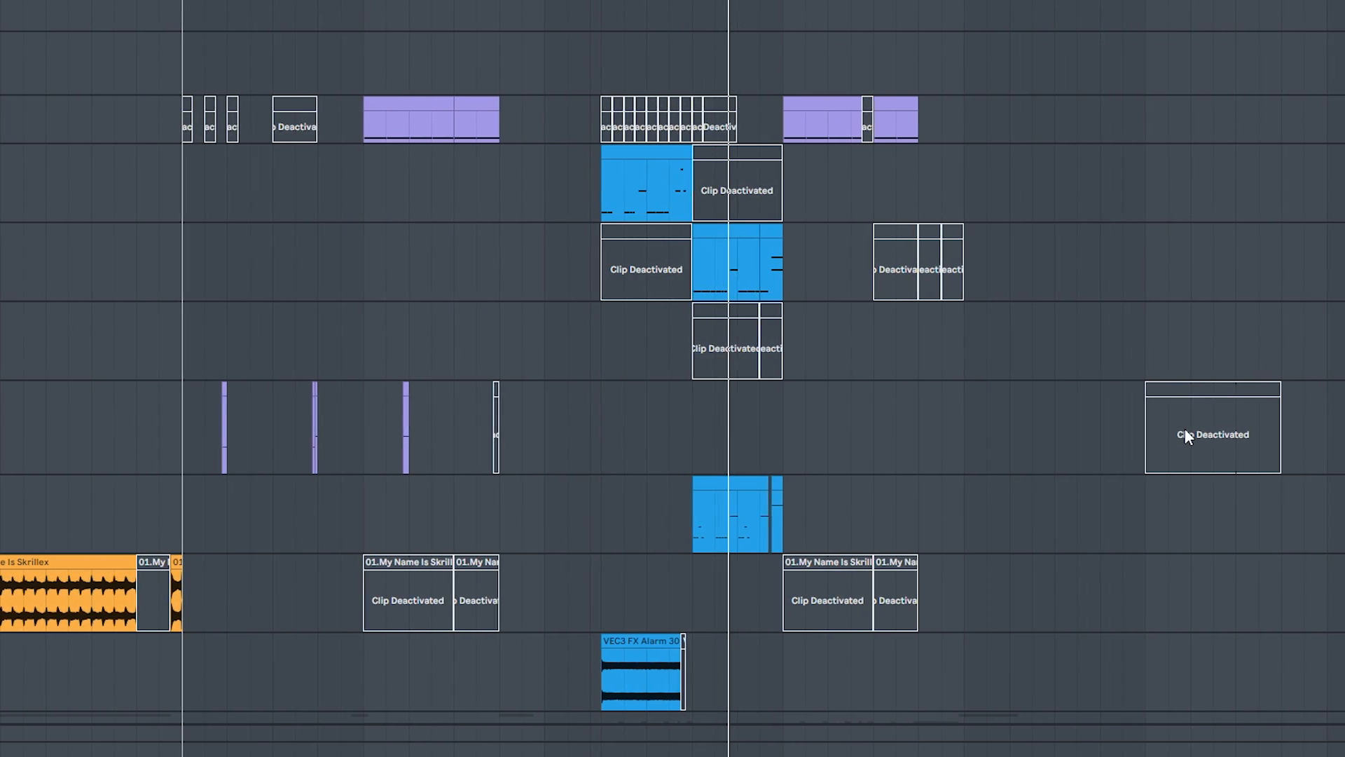
scroll(1174, 421, down, 3)
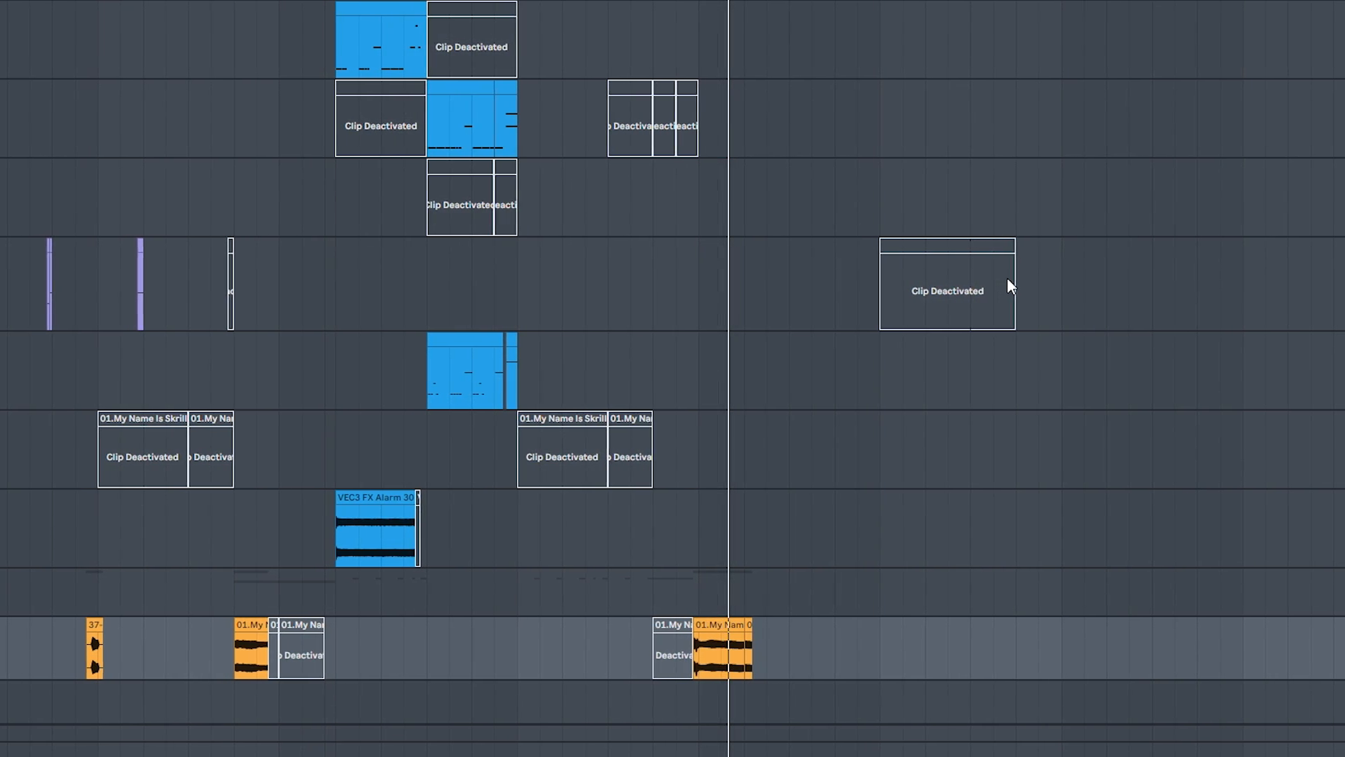
scroll(1006, 282, down, 2)
scroll(1002, 276, down, 3)
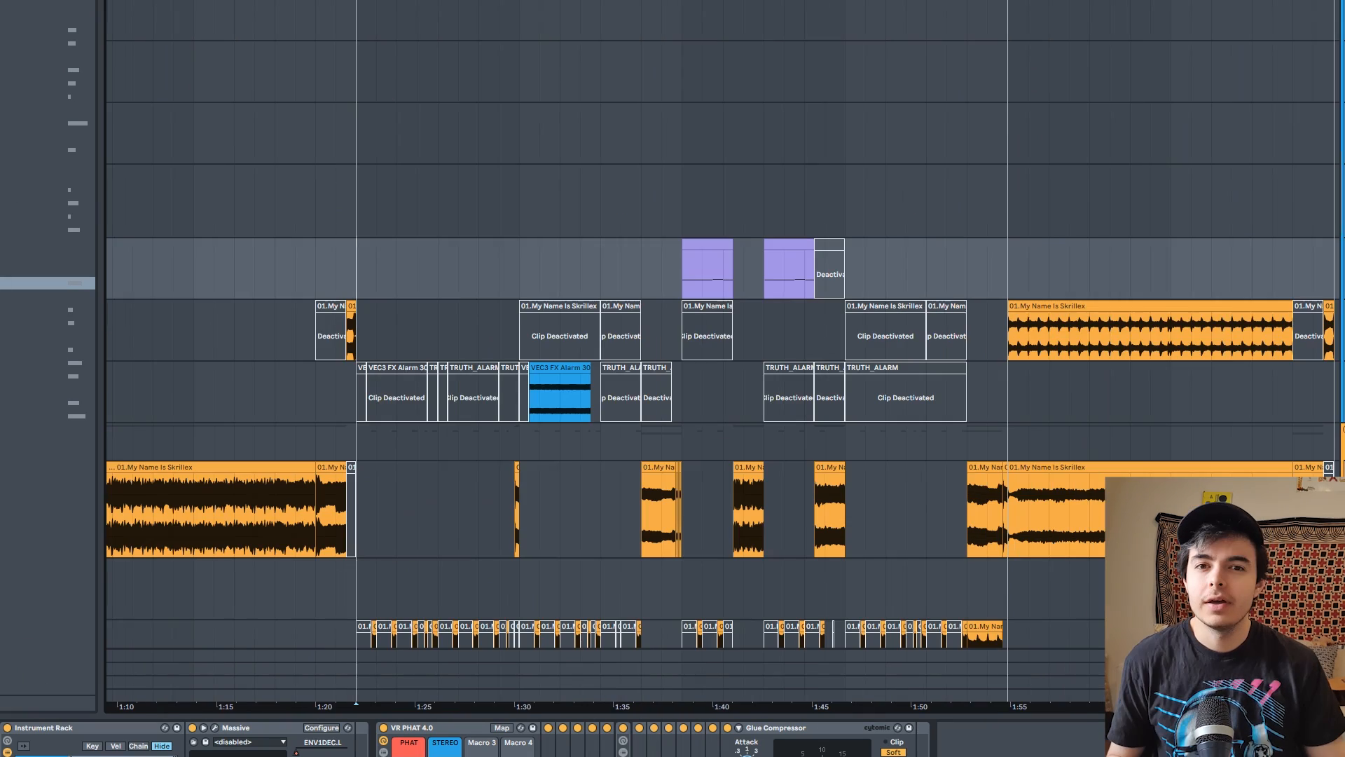
Inspect the drop's drum layers by showing the TYNAN kick chain in the kick rack and the SOPHIE snare track's instrument rack
click(394, 522)
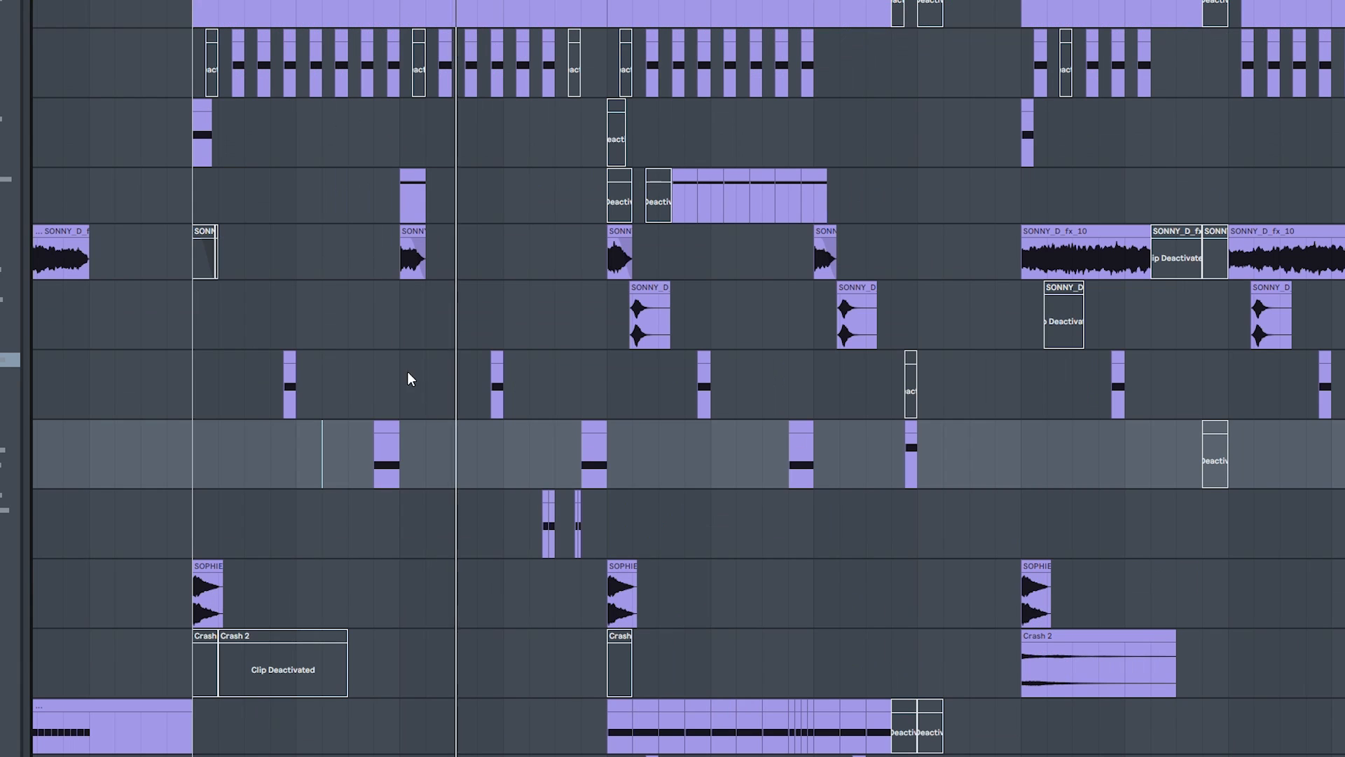
click(517, 534)
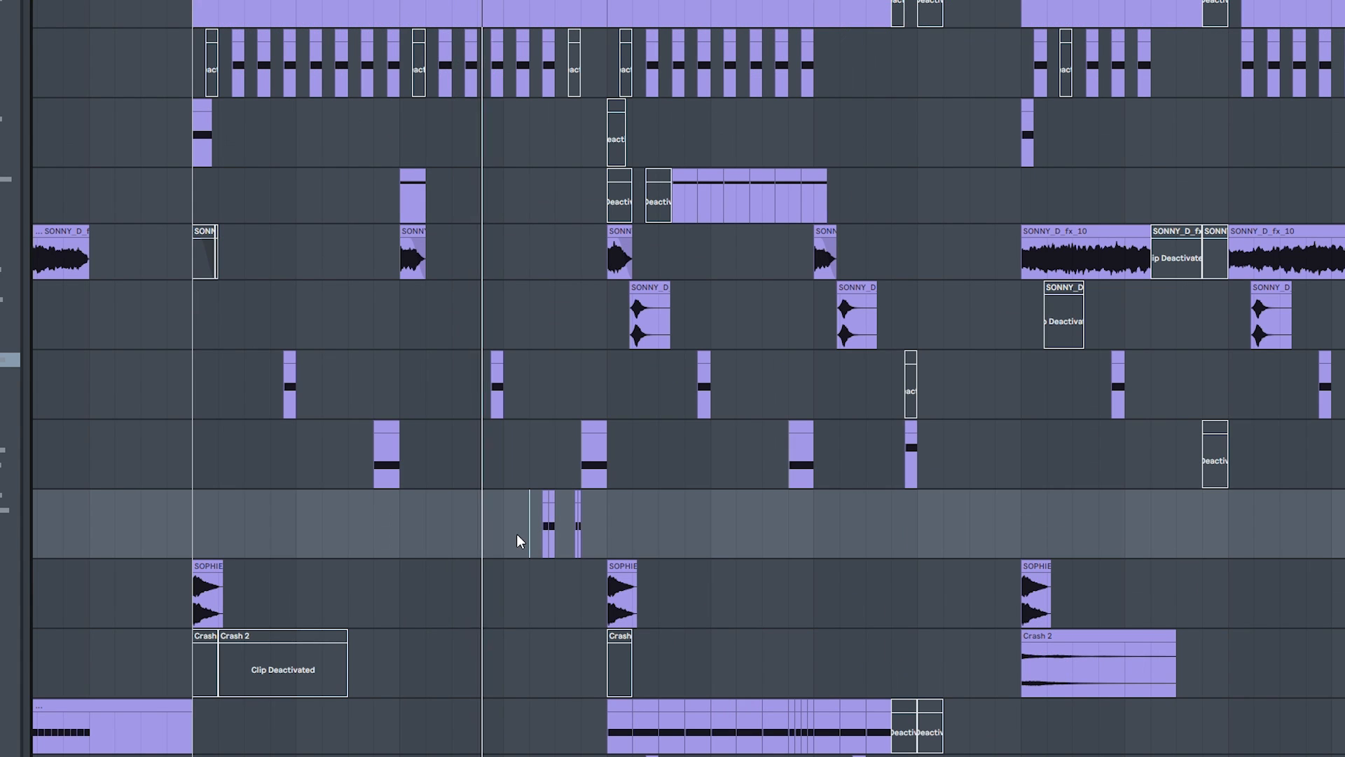
drag(457, 490, 390, 461)
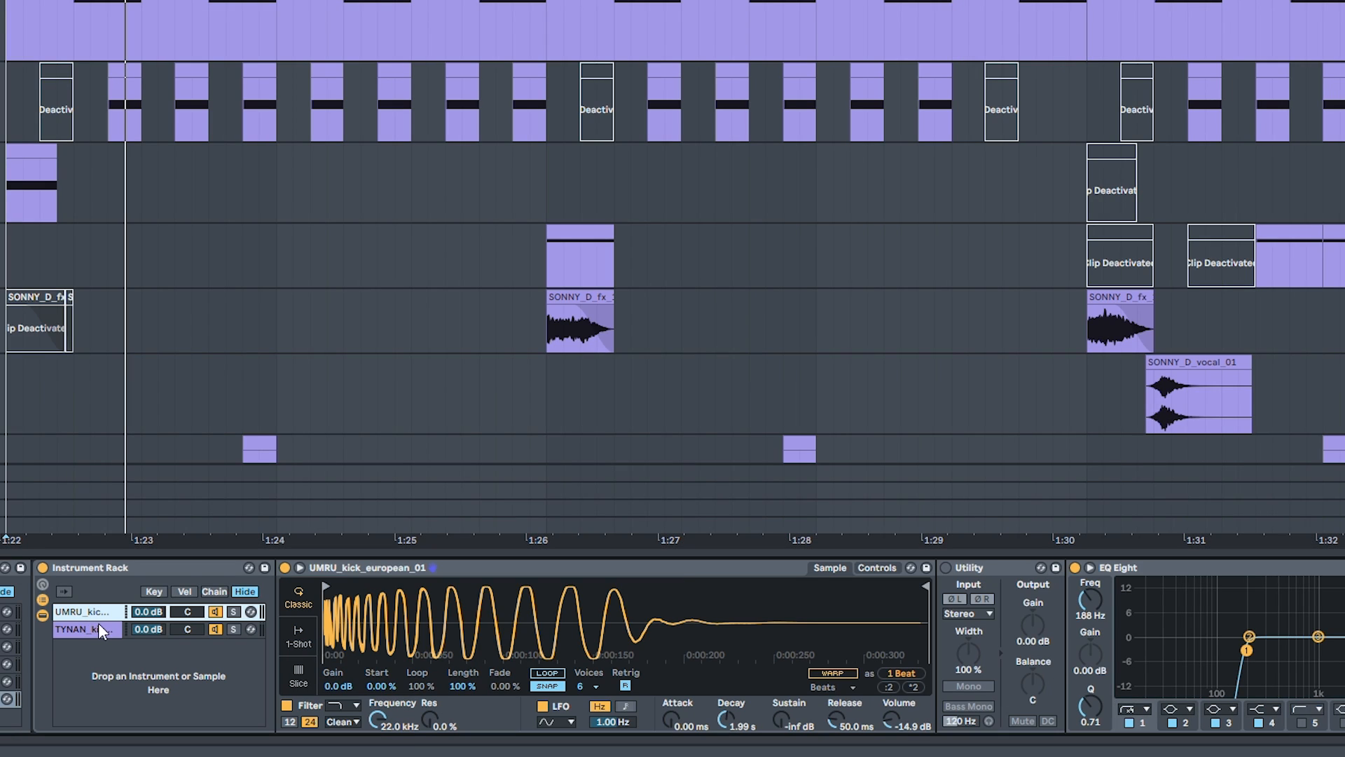
click(102, 629)
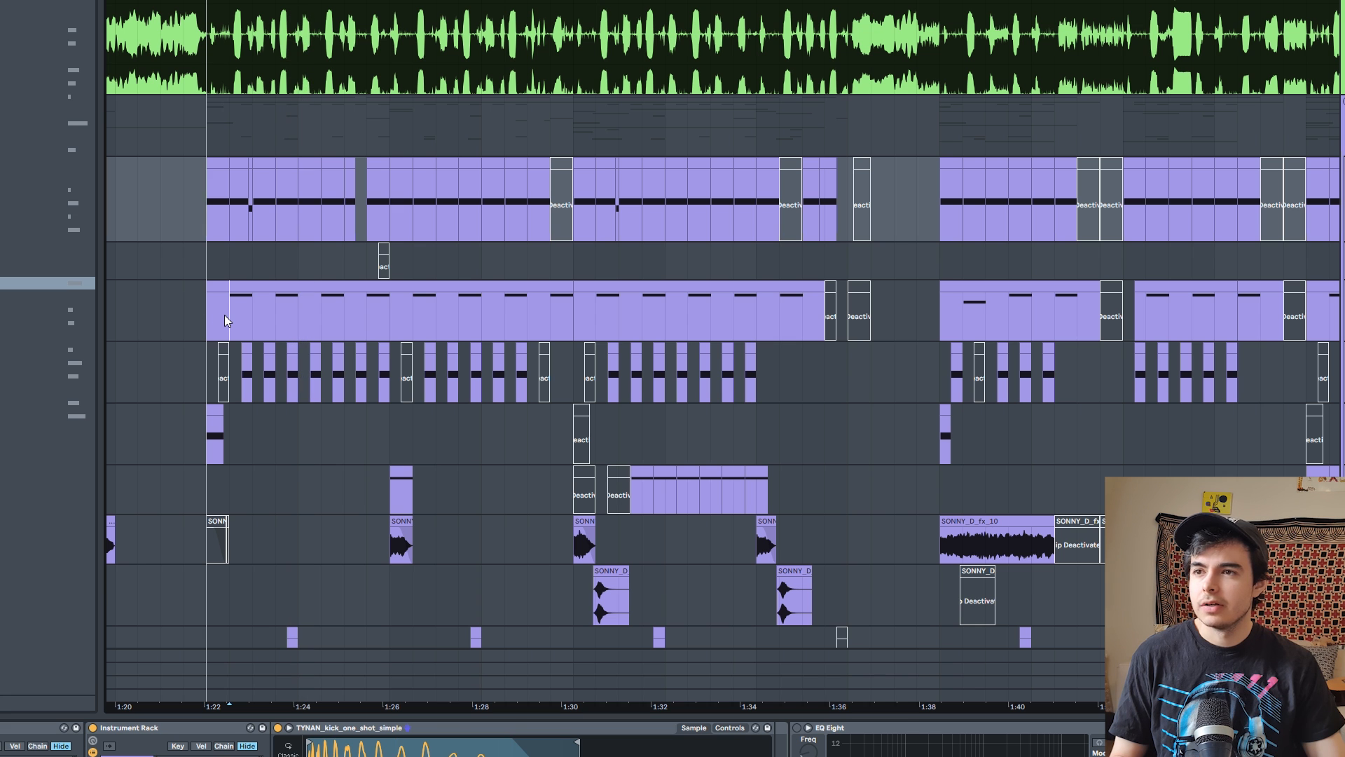
click(211, 319)
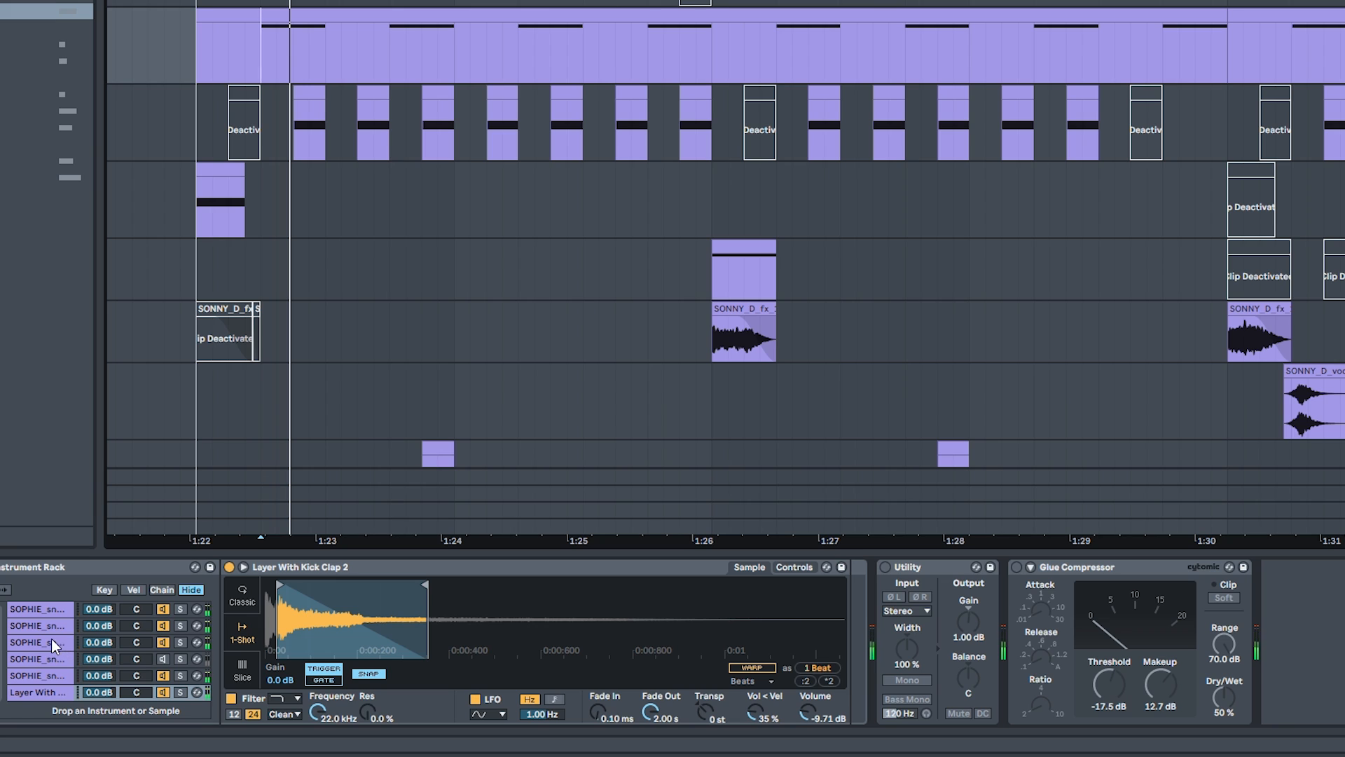
Browse the snare rack's sample chains, from the SOPHIE snare layers down to Layer With Kick Clap 2
click(52, 641)
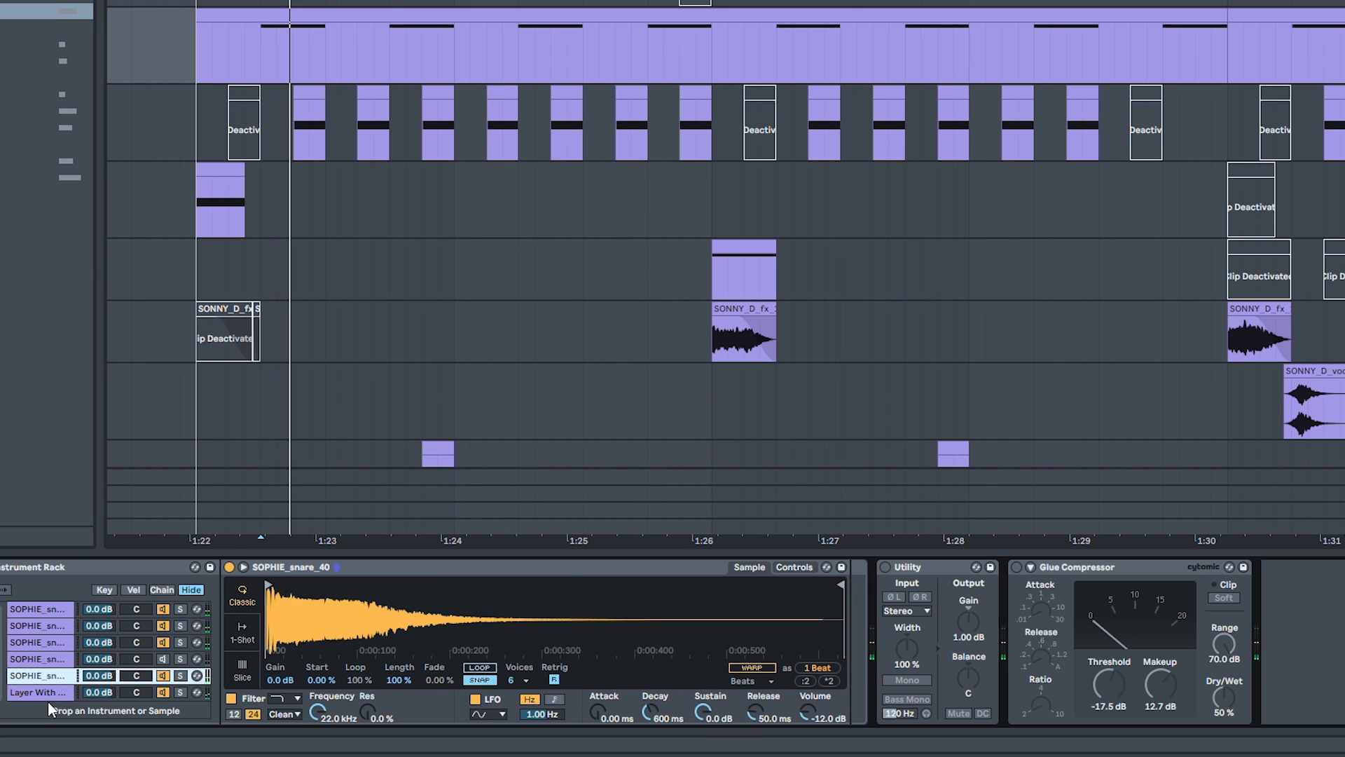
click(48, 692)
key(Up)
key(Up)
key(Up)
key(Up)
key(Up)
key(Down)
key(Down)
key(Down)
key(Down)
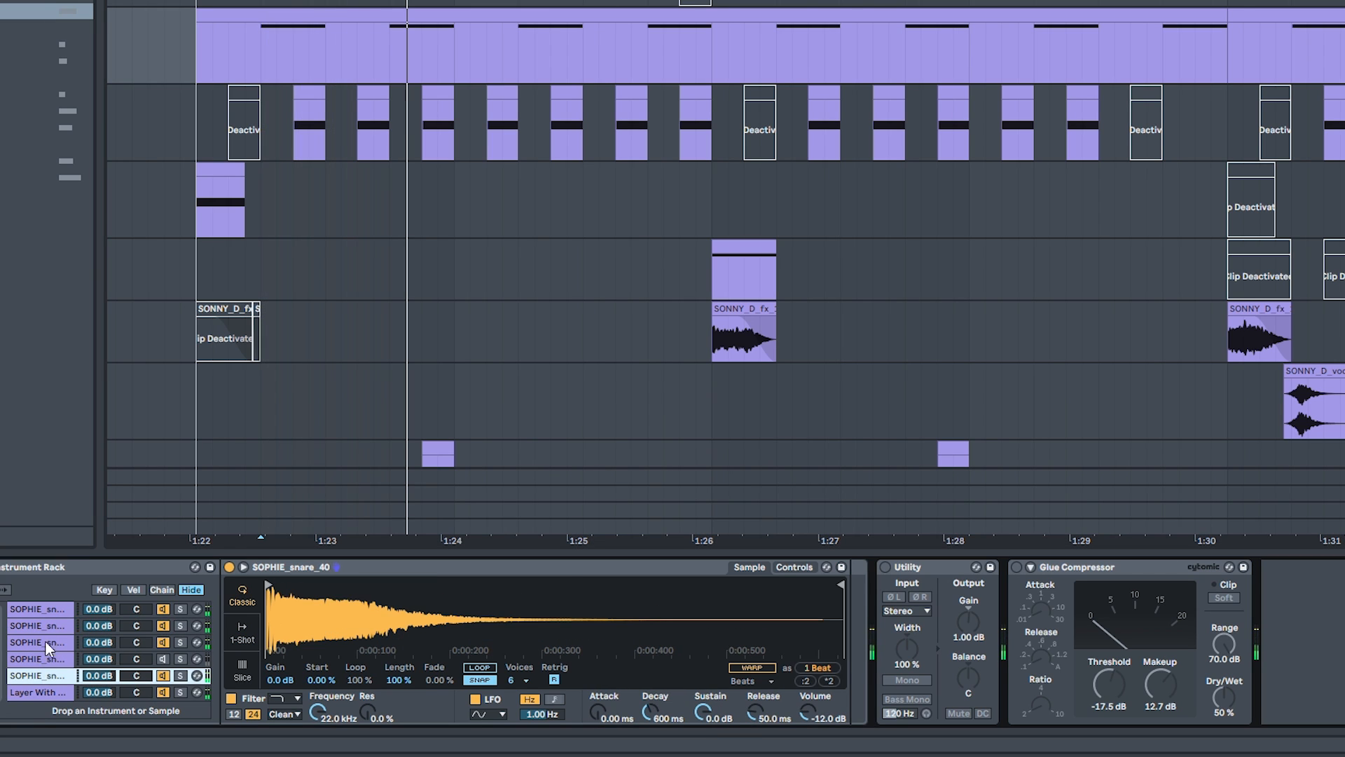
click(49, 691)
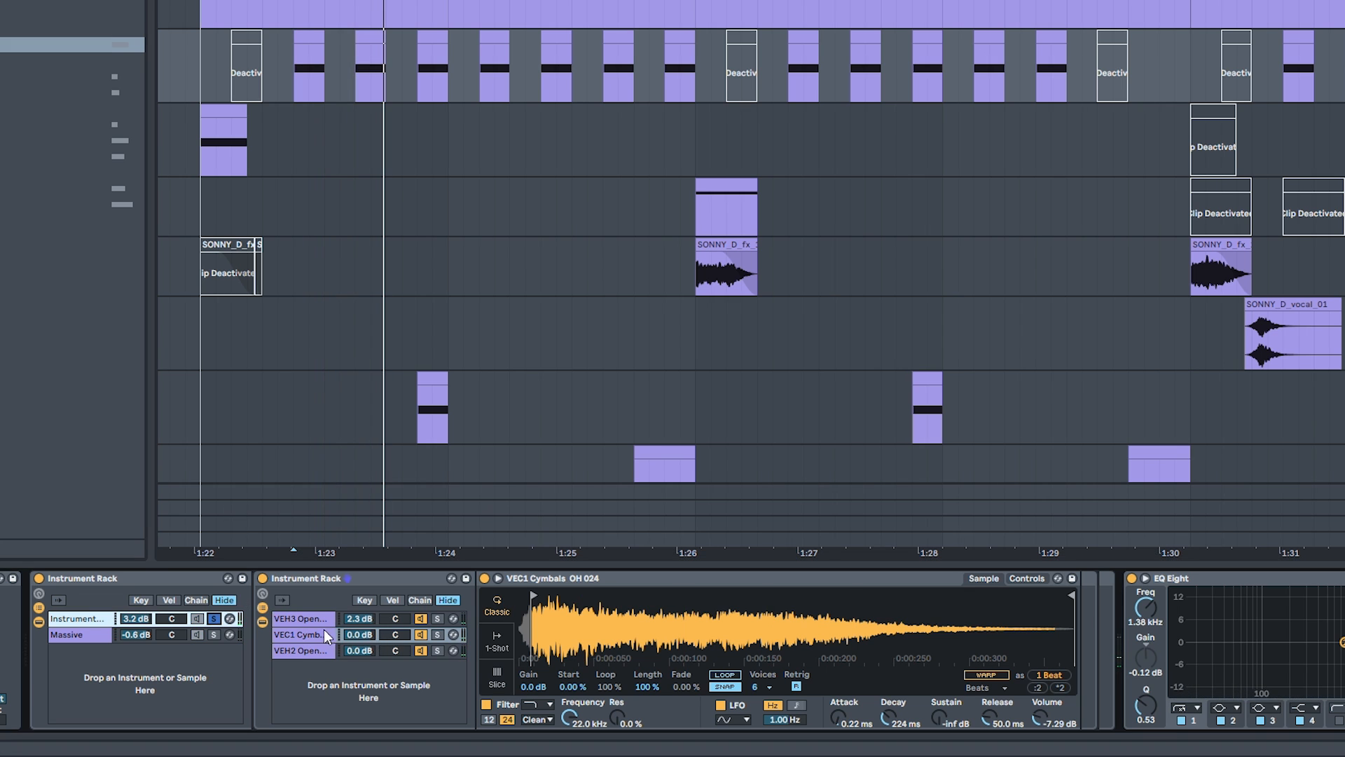
Show the VEH2 Open Hihats chain in the hi-hat rack, and solo the Massive chain in its parent rack
click(312, 652)
click(436, 649)
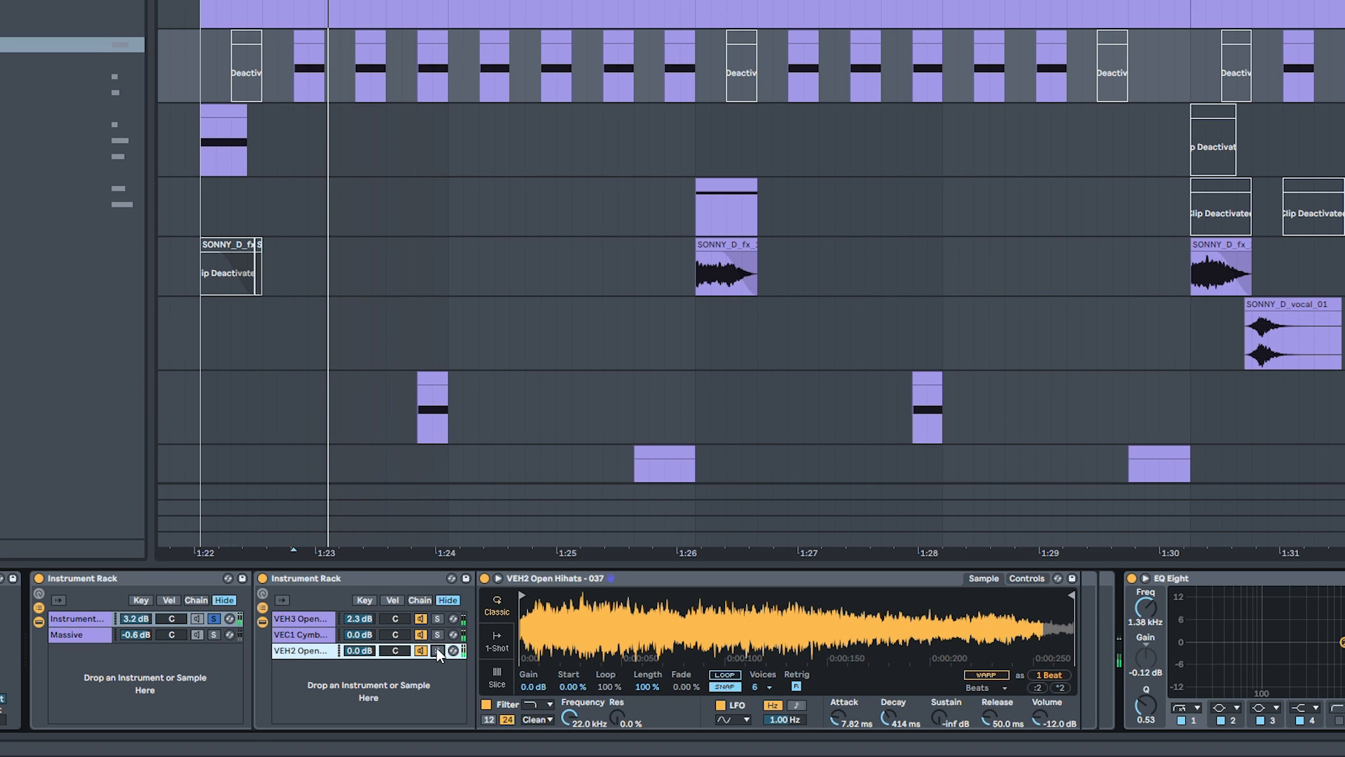
click(213, 634)
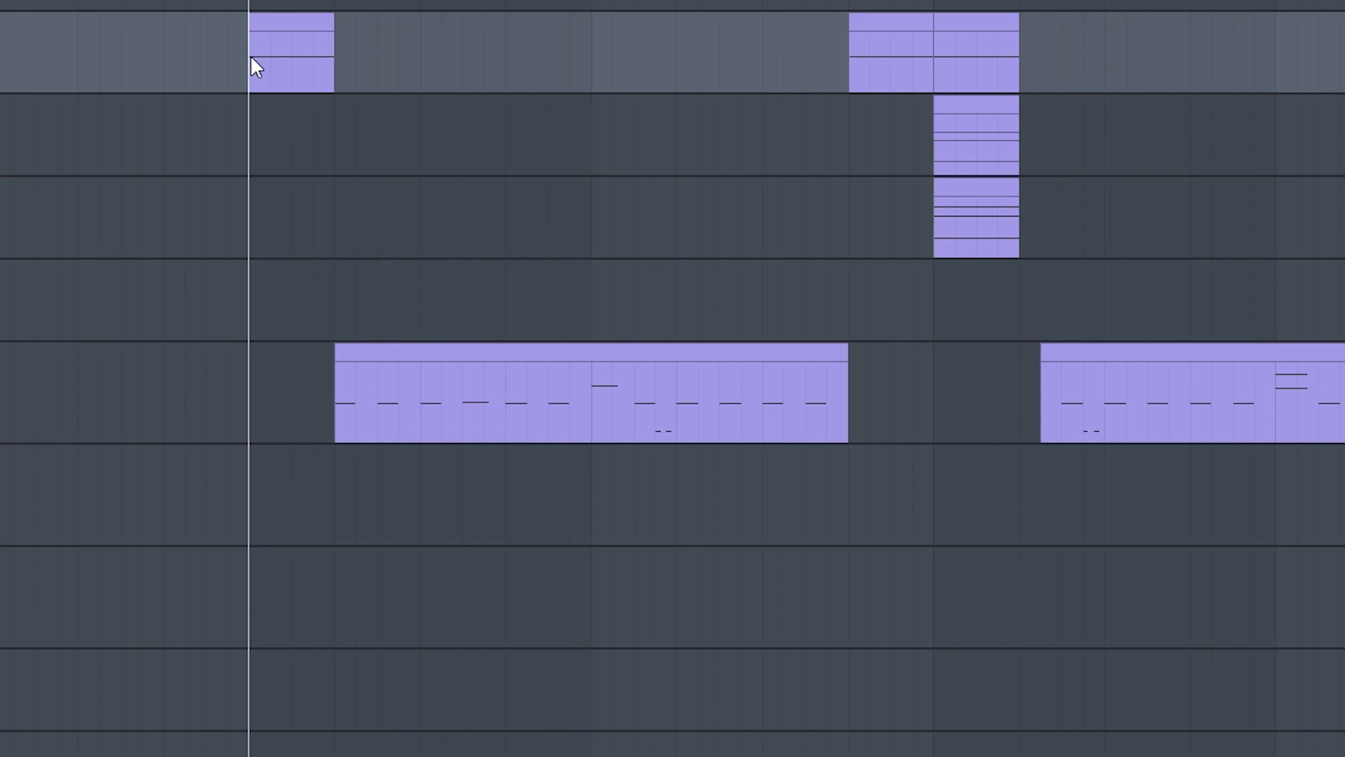
Play the drop's opening across the synth tracks, and open the Massive editor for the first synth stab
scroll(343, 283, up, 3)
scroll(349, 275, down, 4)
key(space)
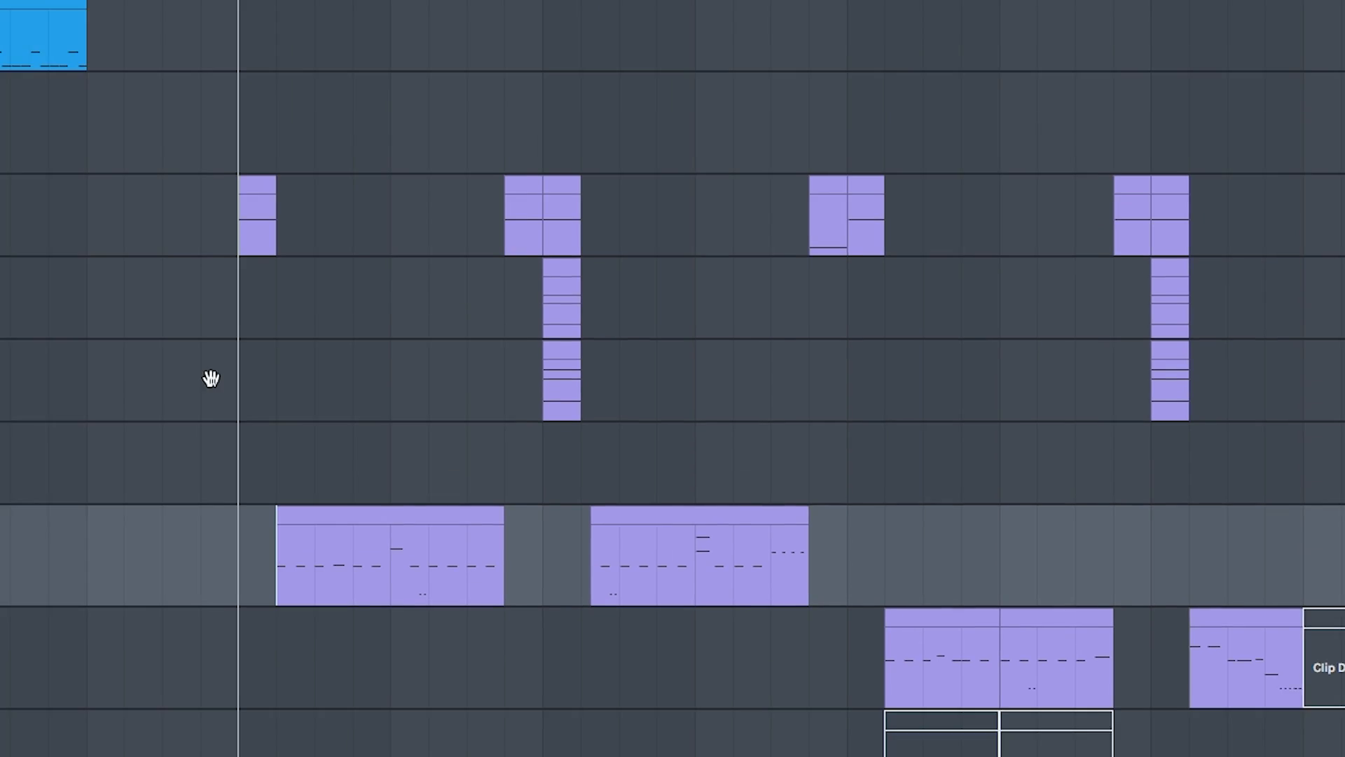
key(space)
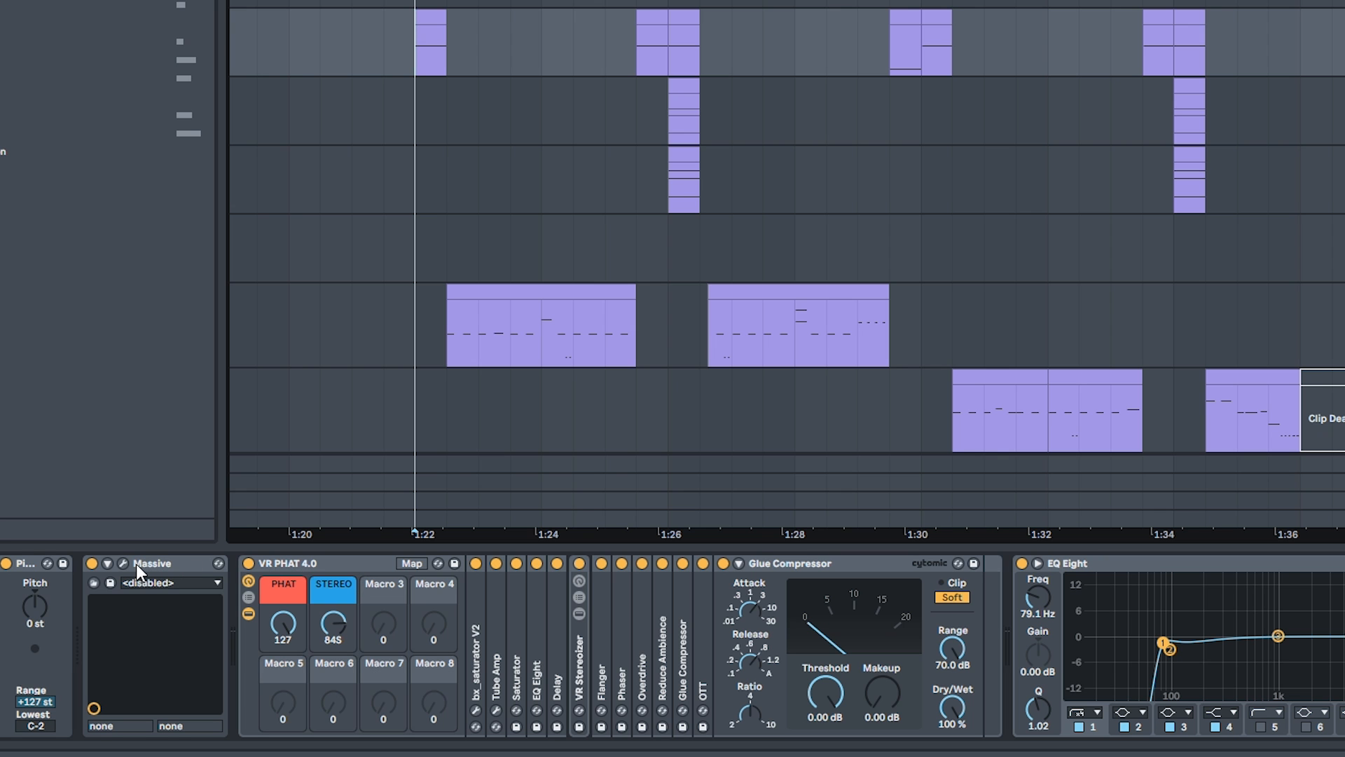
click(124, 563)
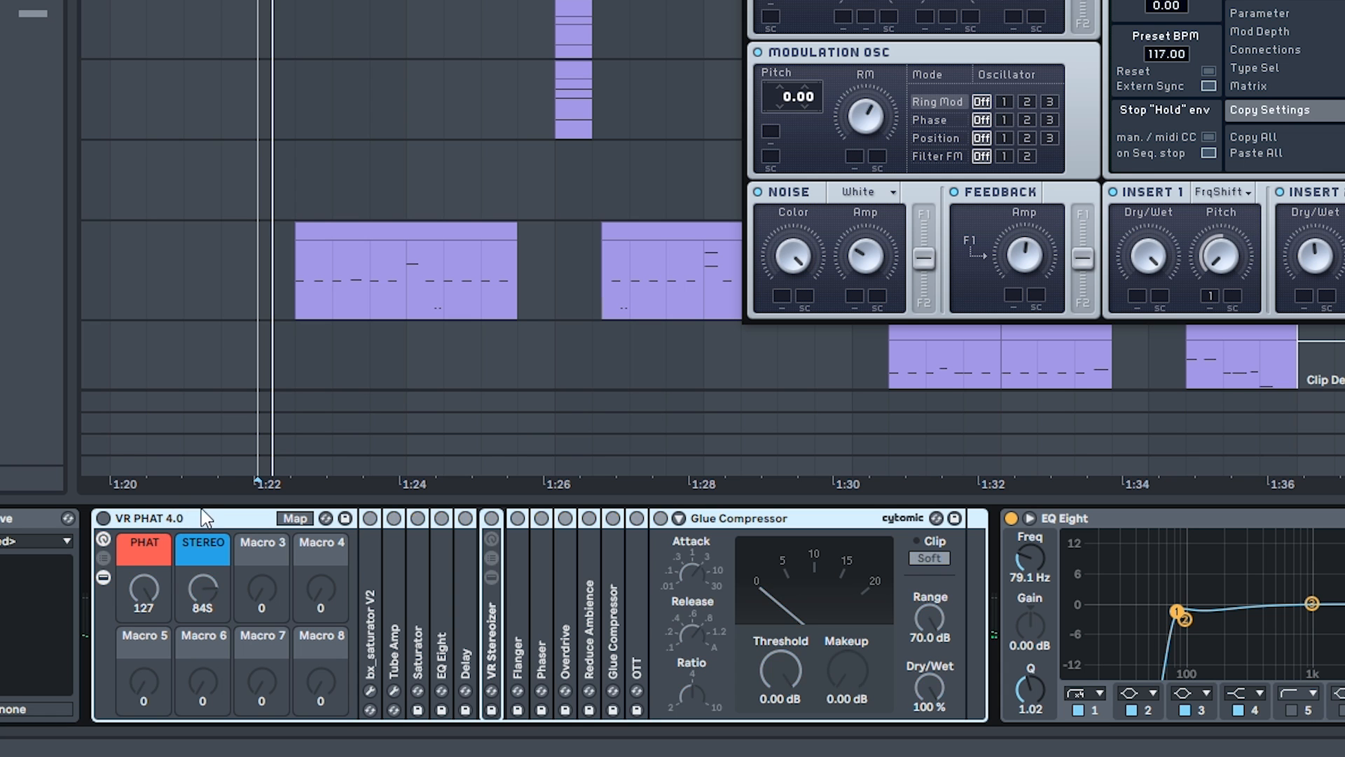
Examine the devices inside the stab's VR PHAT 4.0 rack, including Saturator, VR Stereoizer and Overdrive
click(207, 520)
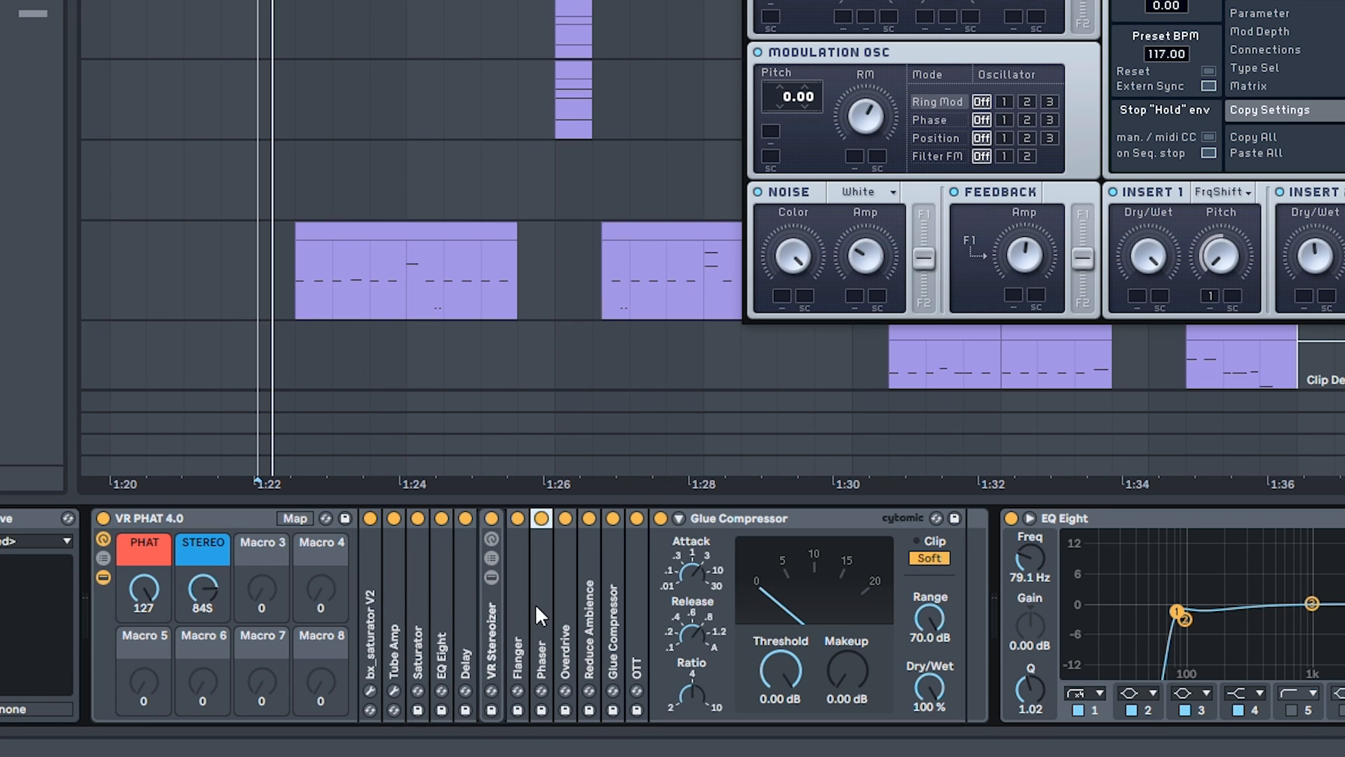
double_click(637, 587)
double_click(712, 524)
double_click(557, 611)
double_click(421, 602)
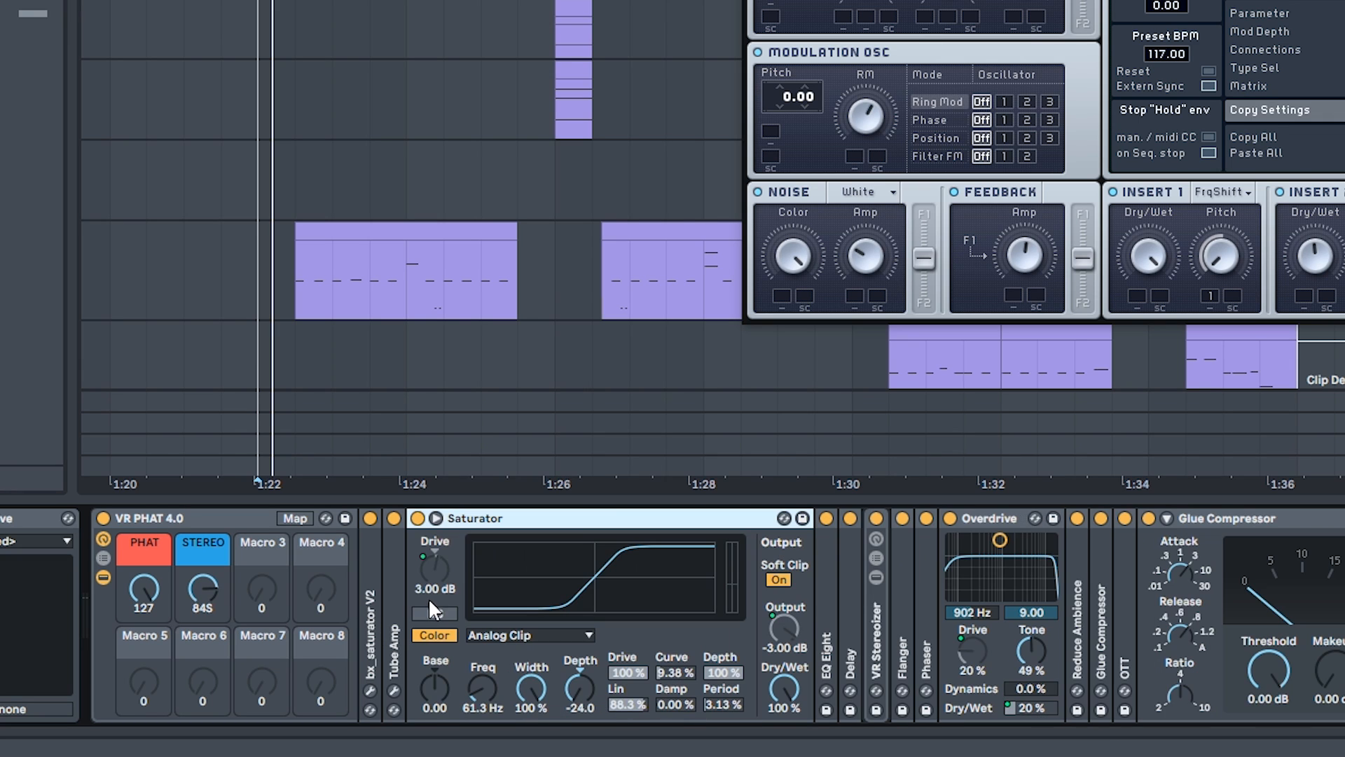
double_click(481, 519)
double_click(501, 642)
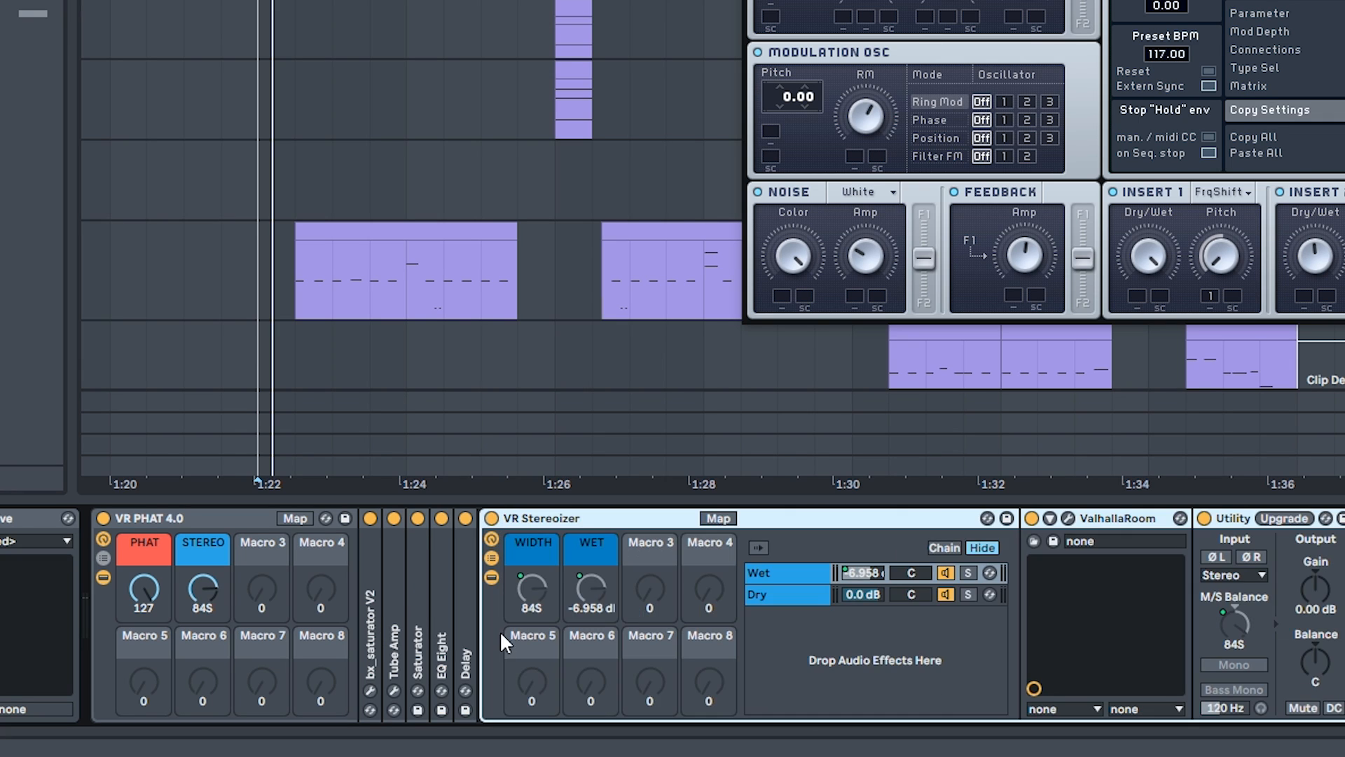
double_click(580, 520)
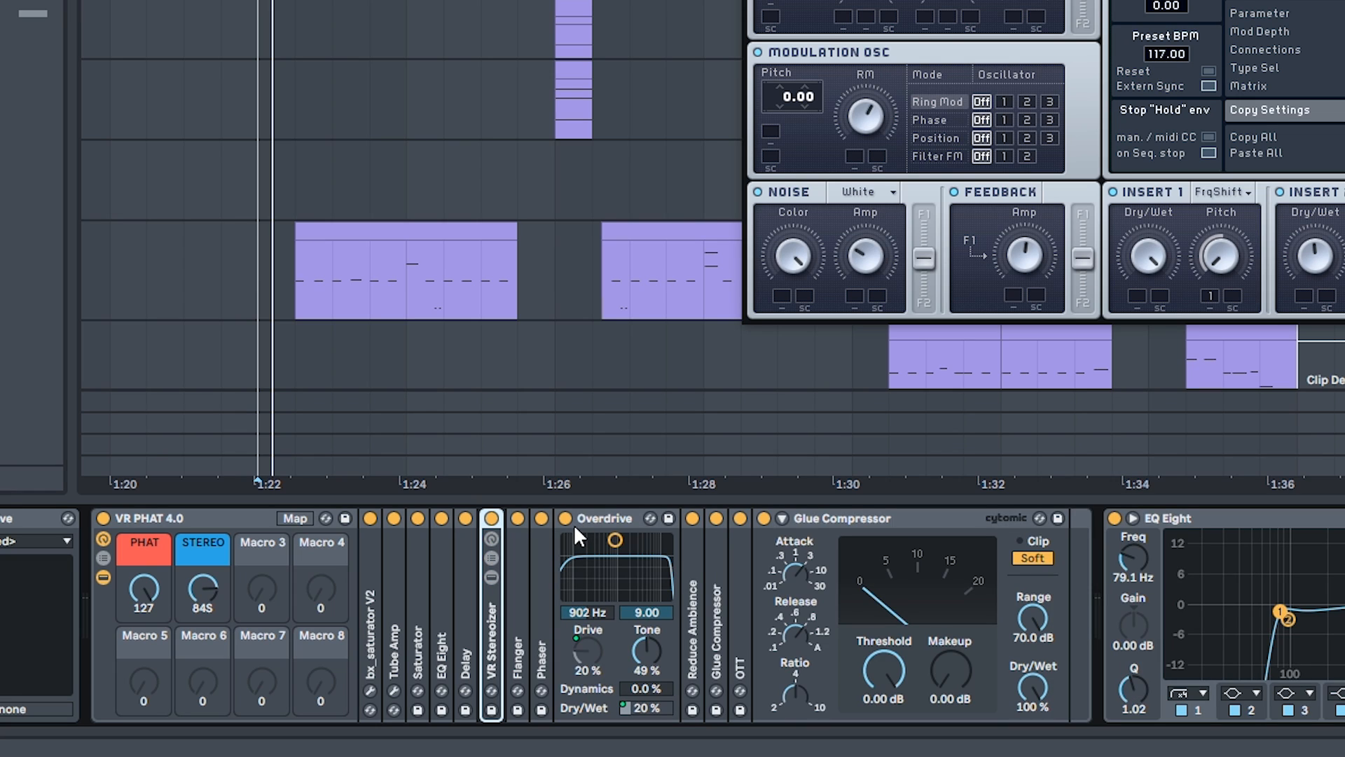
click(210, 520)
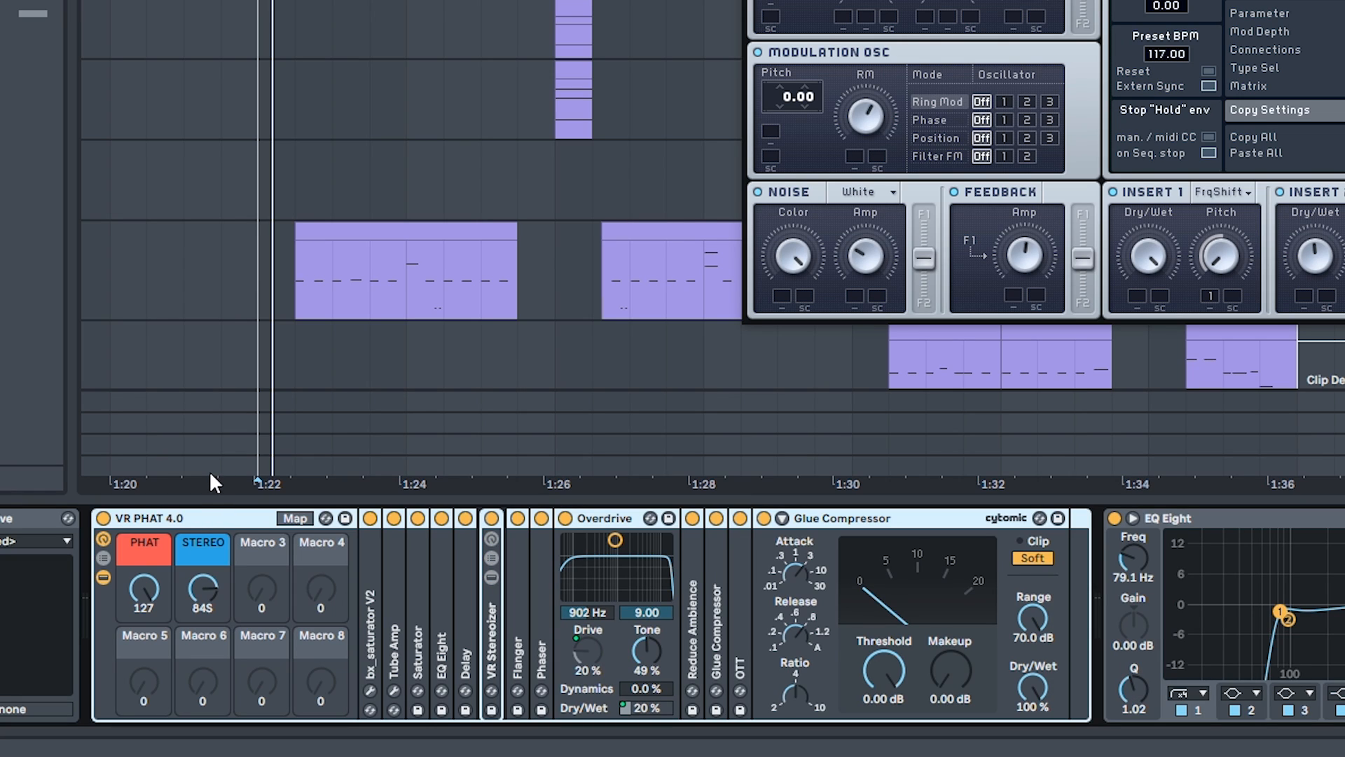
Select the stab at the drop's start and audition it while toggling the VR PHAT 4.0 rack for comparison
mouse_move(173, 489)
mouse_down()
mouse_move(175, 574)
mouse_move(357, 533)
mouse_up()
click(576, 271)
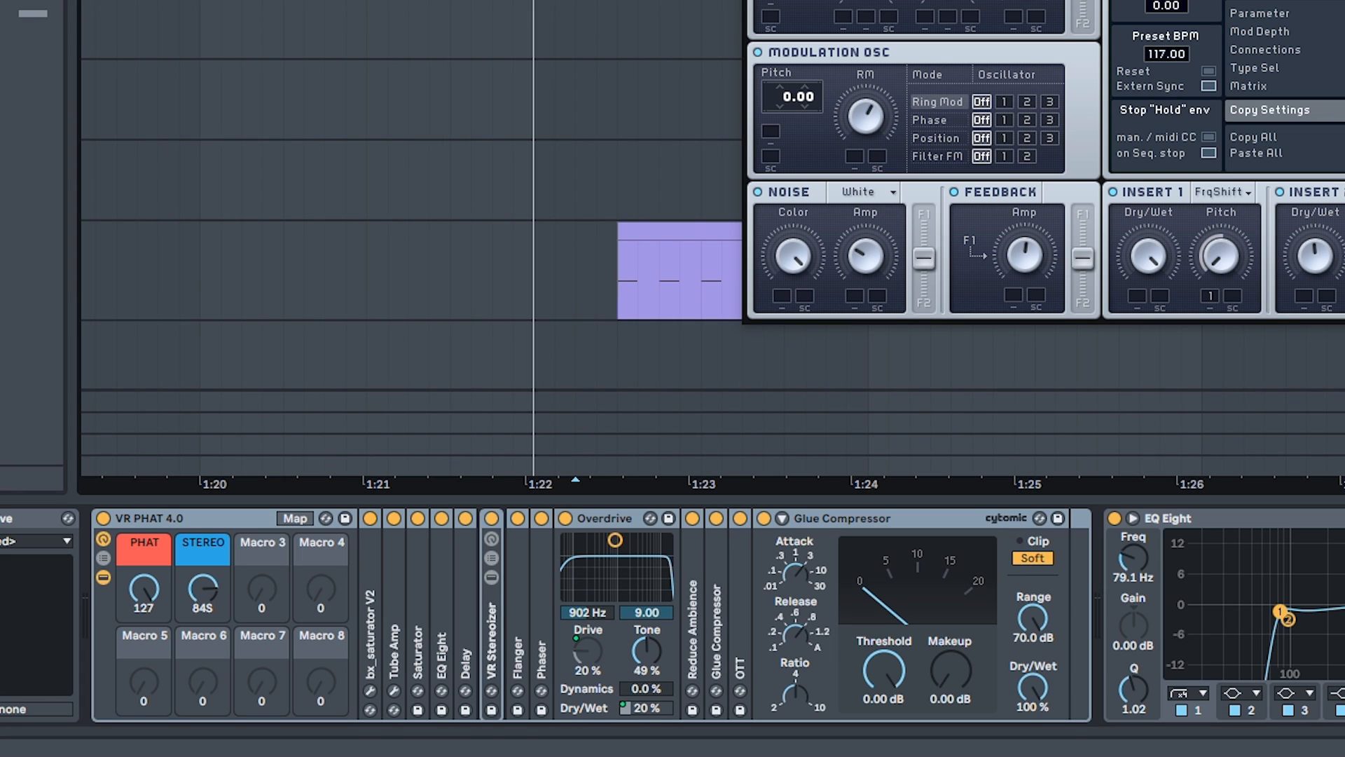
drag(534, 1, 617, 1)
scroll(618, 4, right, 3)
key(space)
click(103, 518)
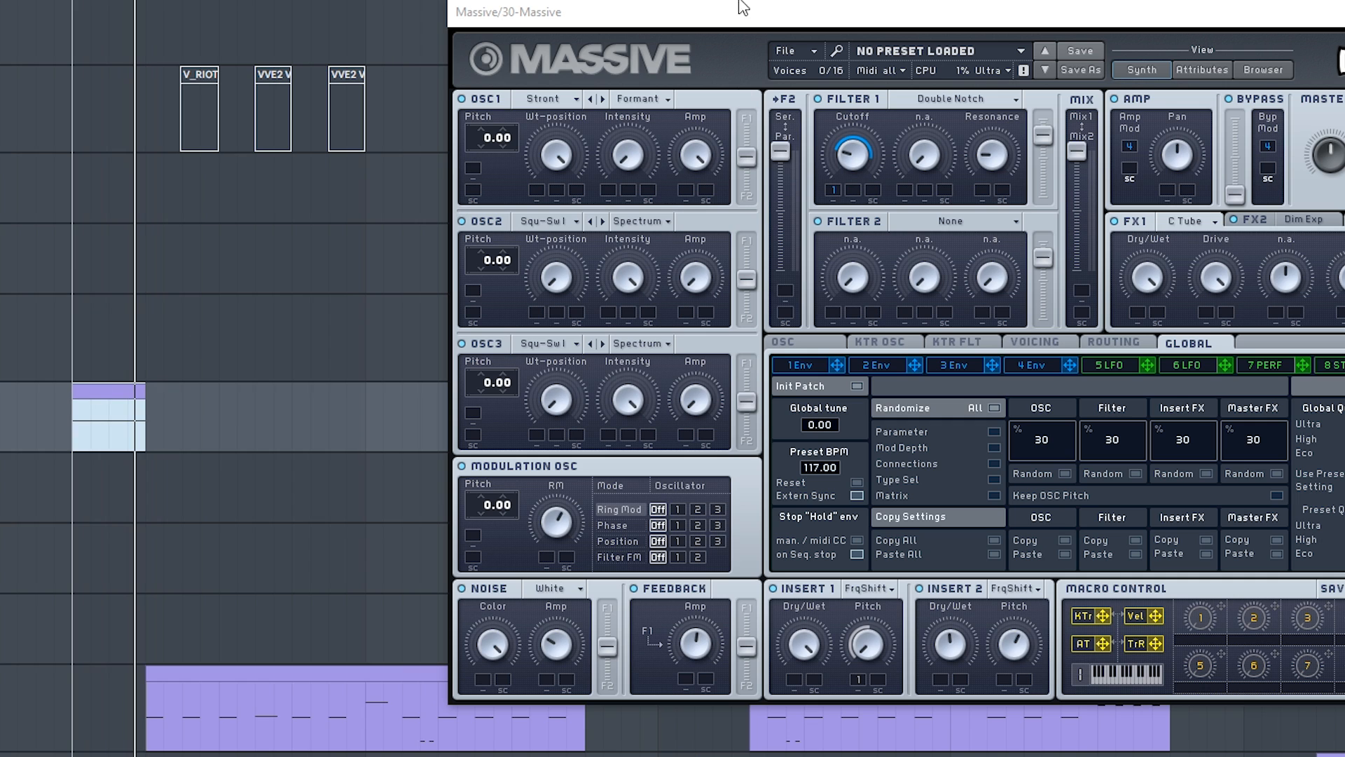
Inspect the stab's Massive patch, covering its effects and feedback sections and the shape of envelope 1
drag(741, 3, 615, 38)
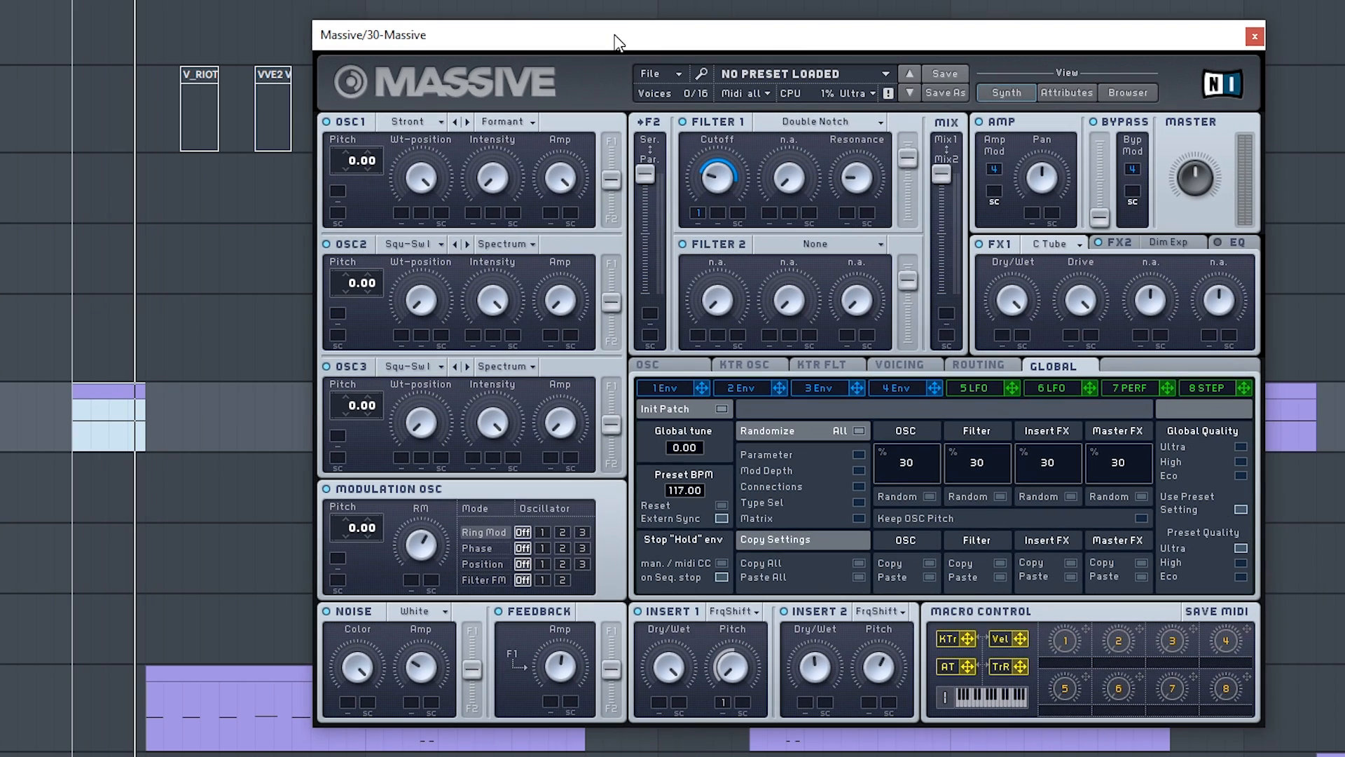
click(1070, 246)
click(1003, 241)
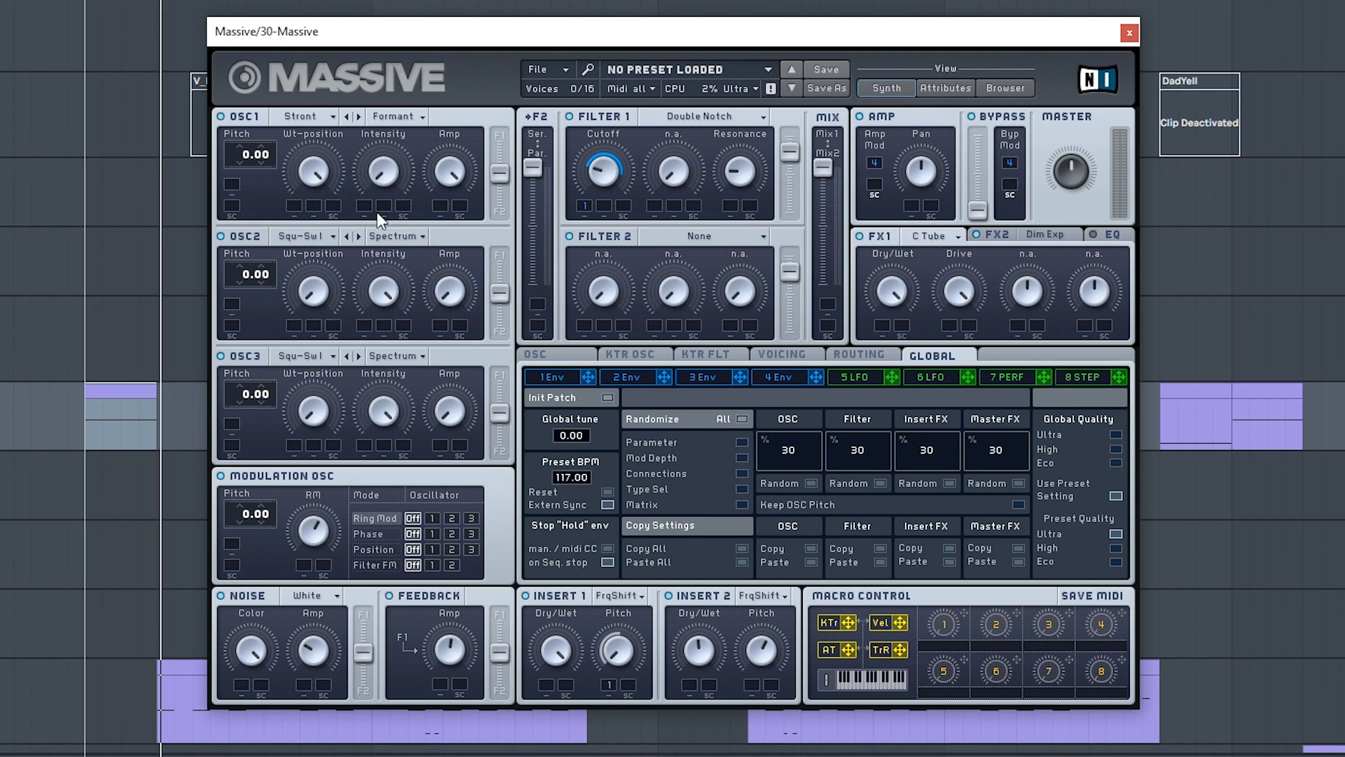
click(415, 595)
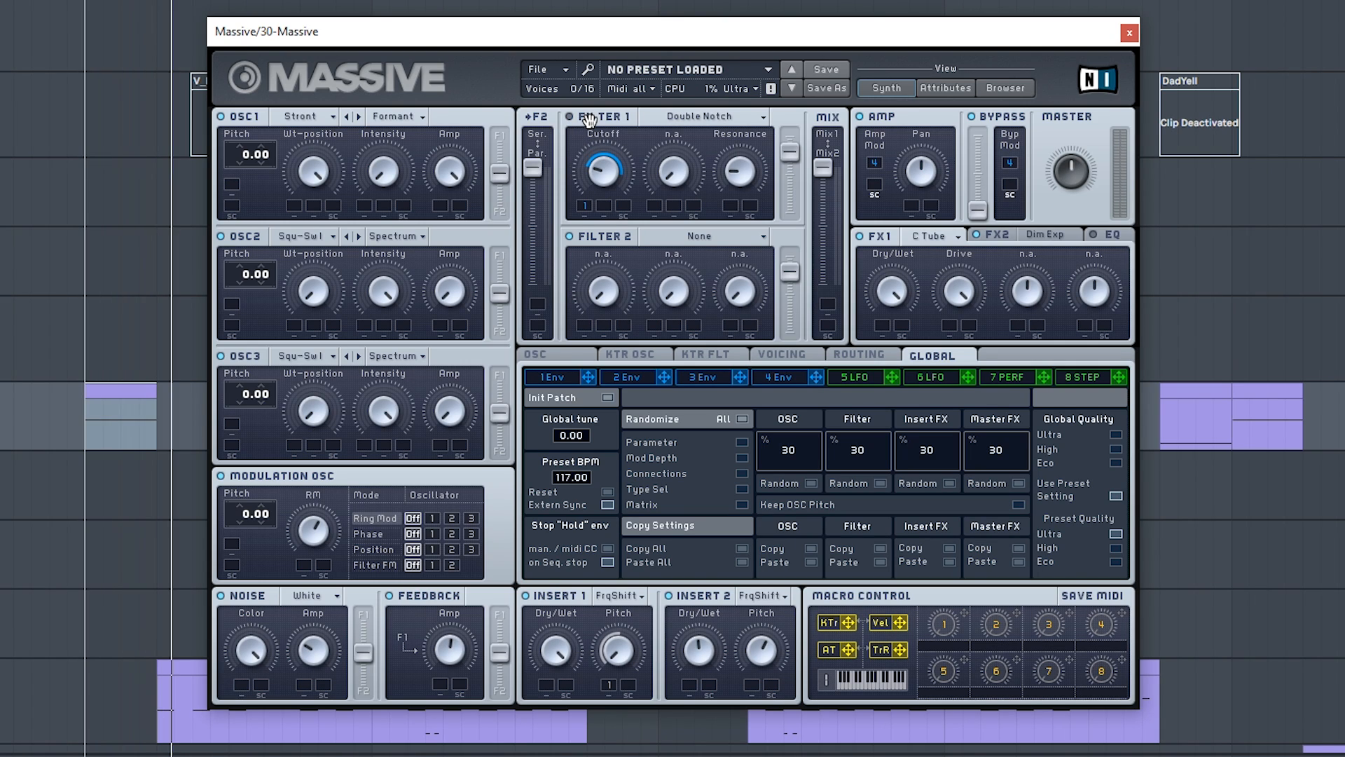
click(553, 377)
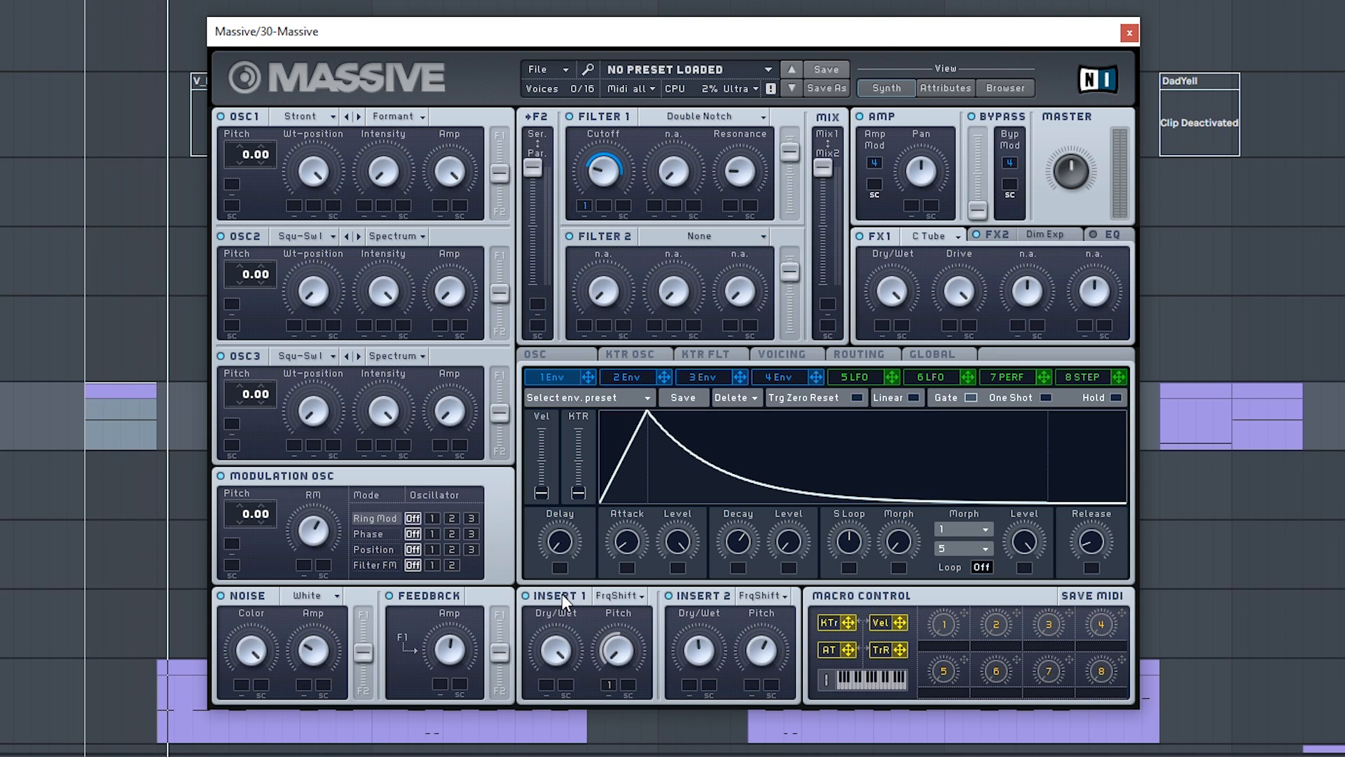
Compare the stab with Massive's noise oscillator off and on, and show the patch's FX2 section
click(234, 596)
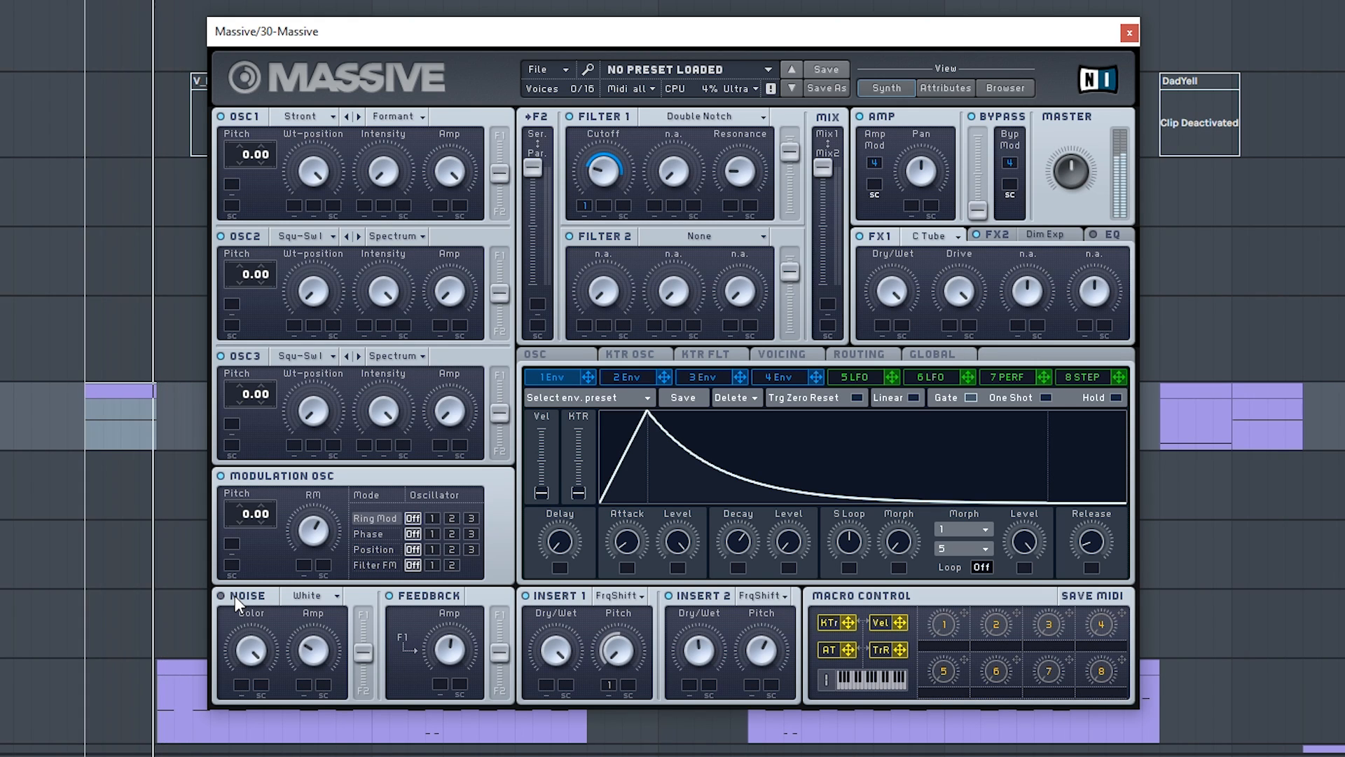
click(234, 596)
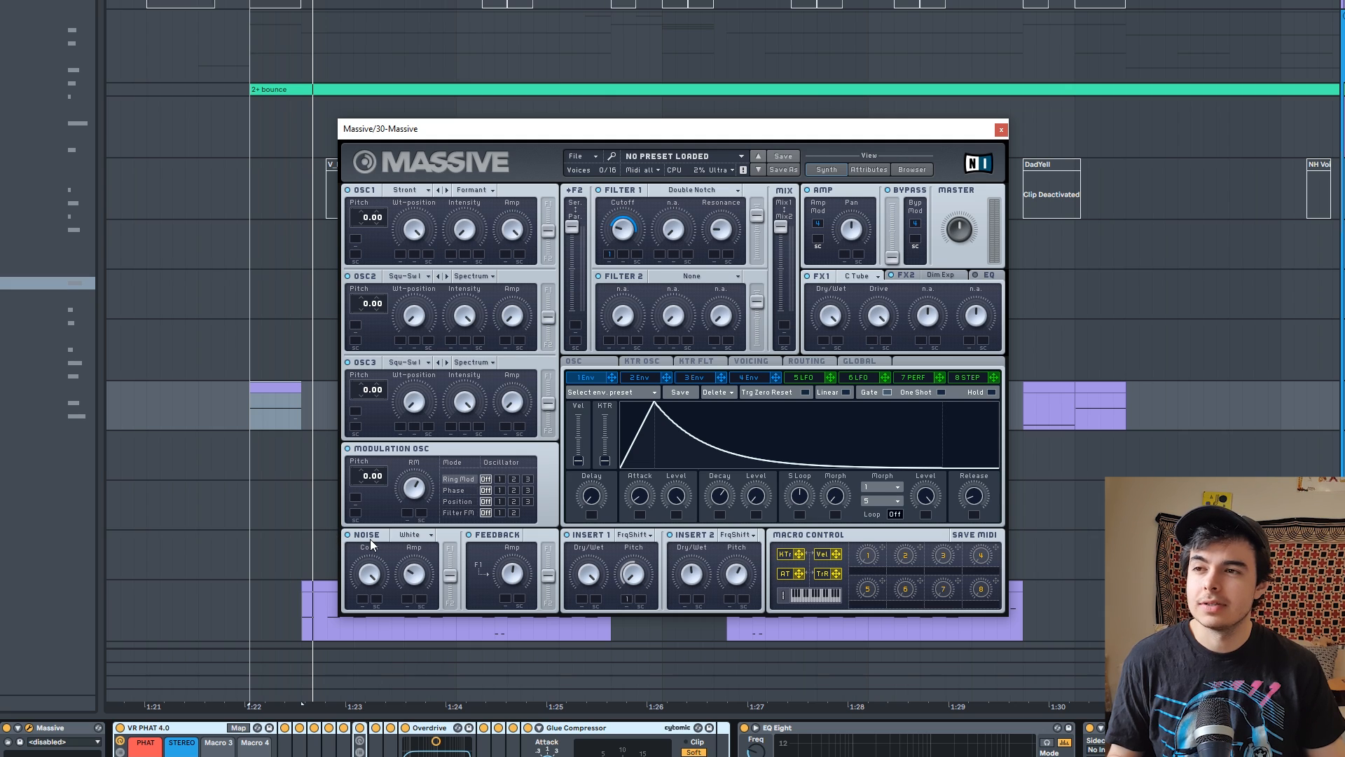
click(905, 275)
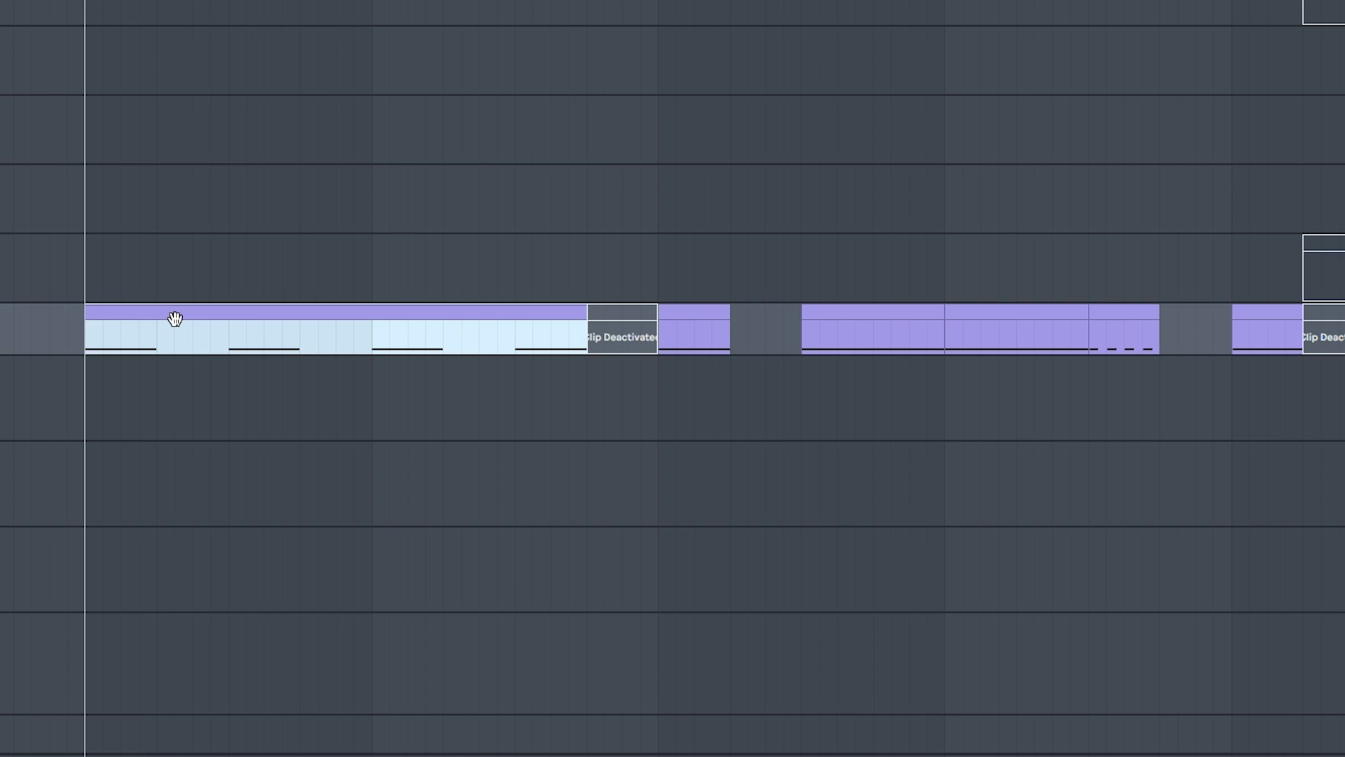
Examine the drop's sub and synth tracks, and set the playback position at the long synth clip that follows the stab
scroll(108, 366, up, 10)
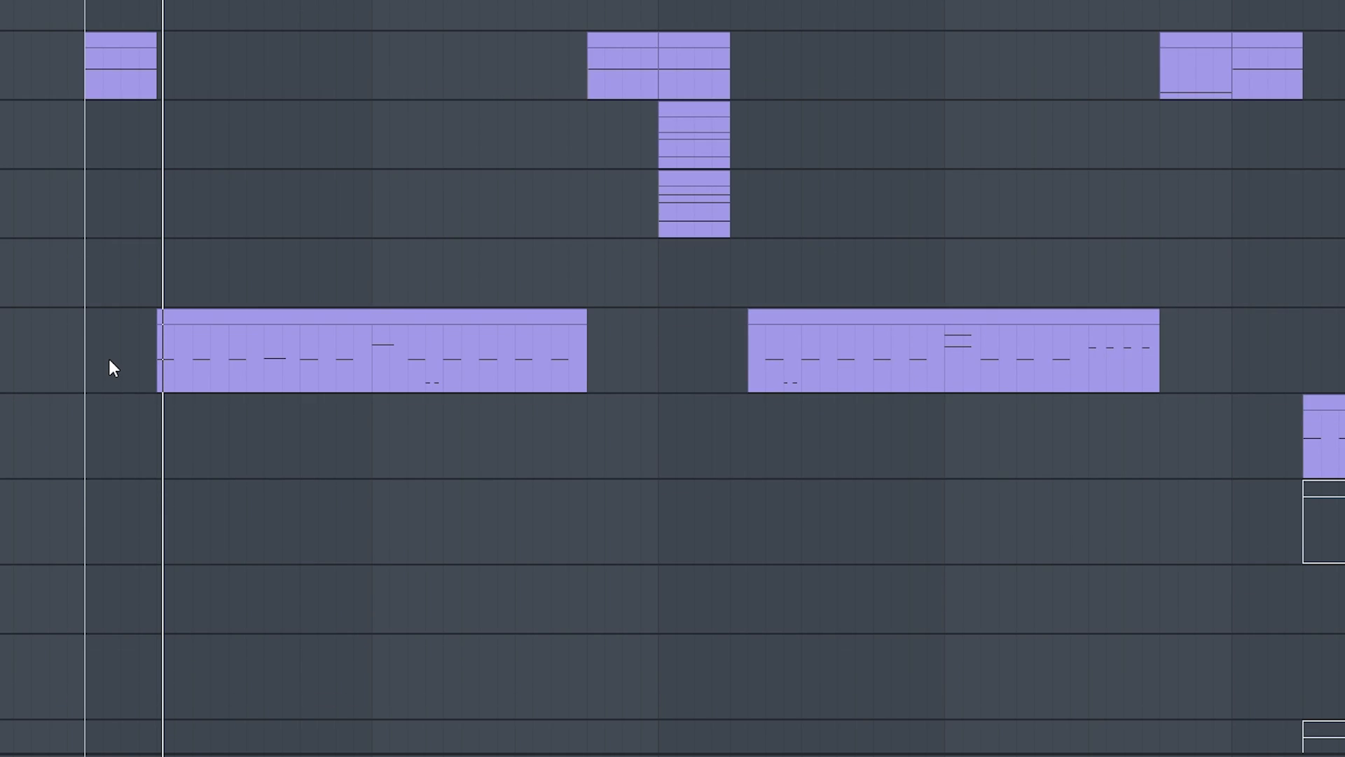
key(space)
scroll(87, 631, down, 12)
drag(73, 461, 336, 457)
drag(425, 457, 478, 455)
click(140, 412)
click(298, 84)
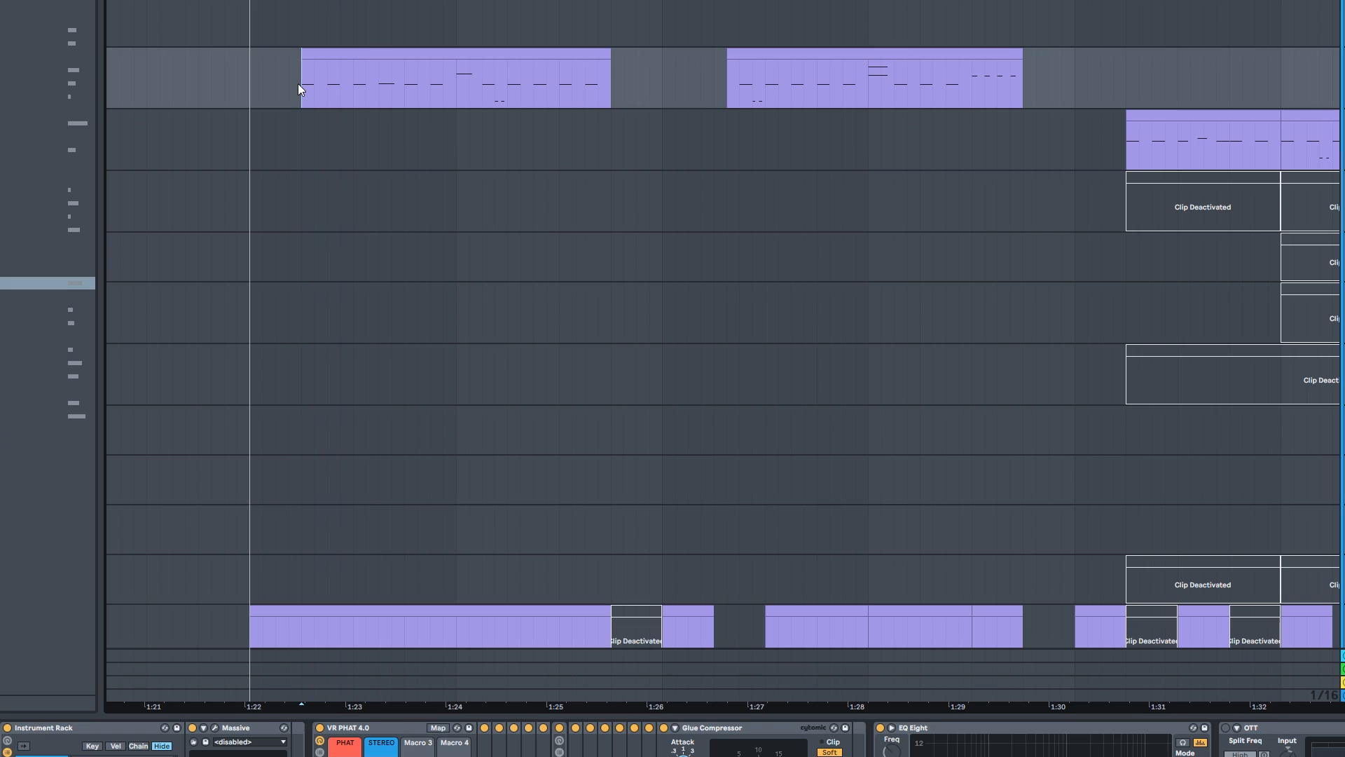
drag(306, 291, 255, 590)
key(space)
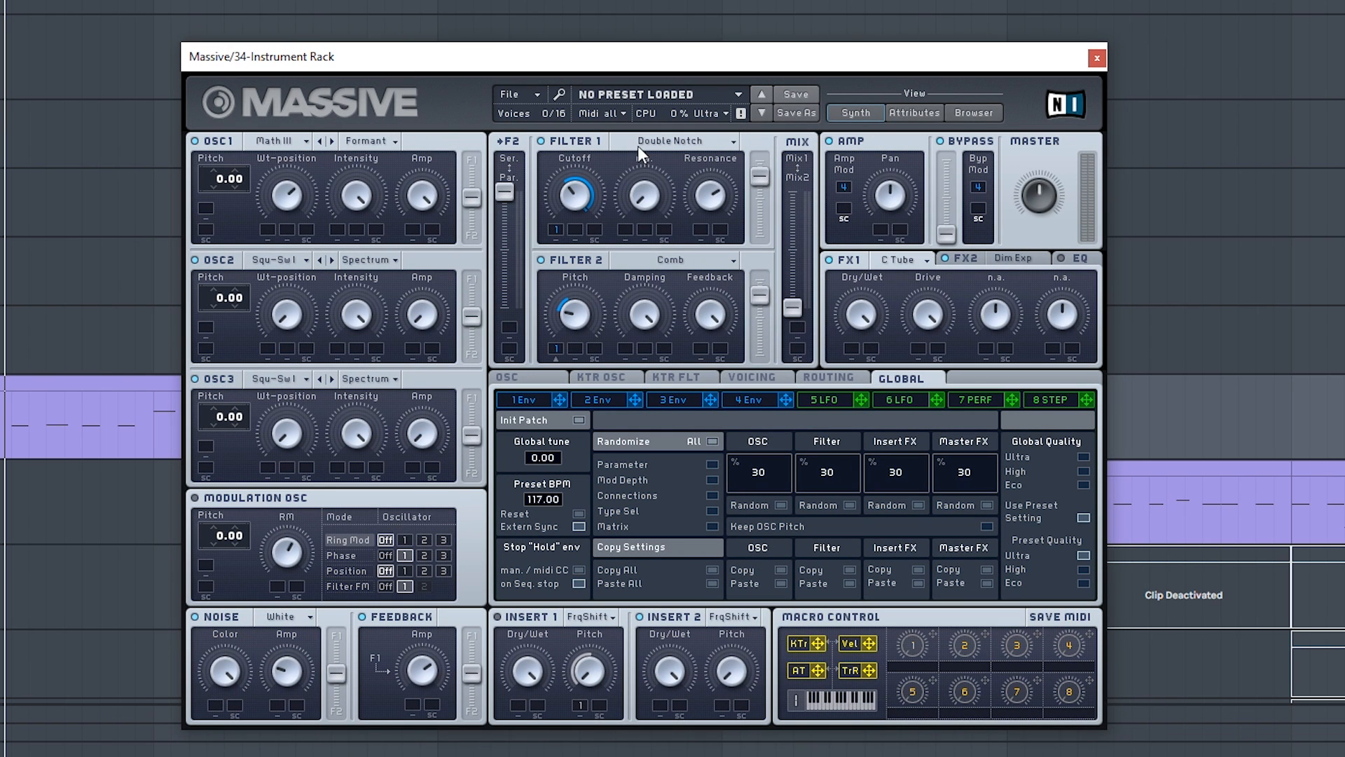
Audition the long clip's Massive patch with Filter 1 and Filter 2 toggled for comparison, and show envelope 1
key(space)
key(space)
click(563, 141)
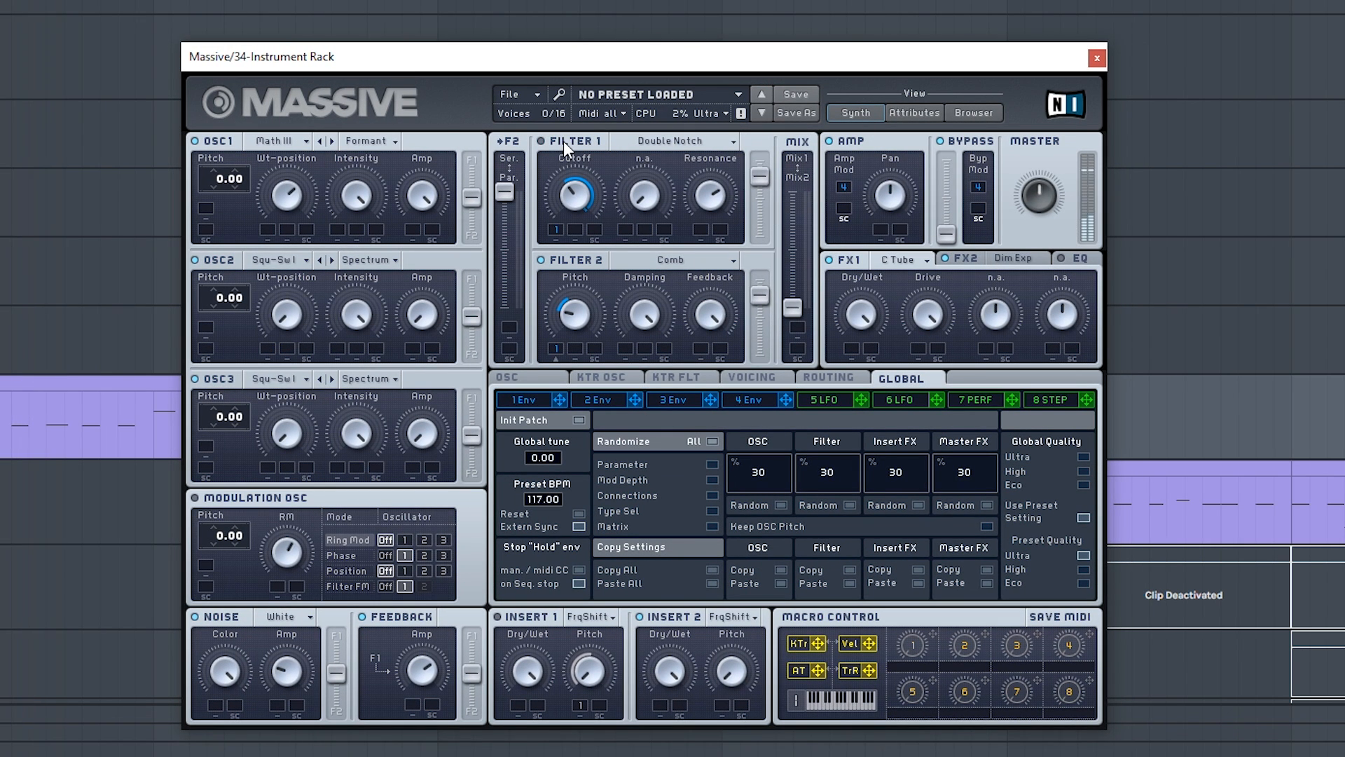
key(space)
click(564, 141)
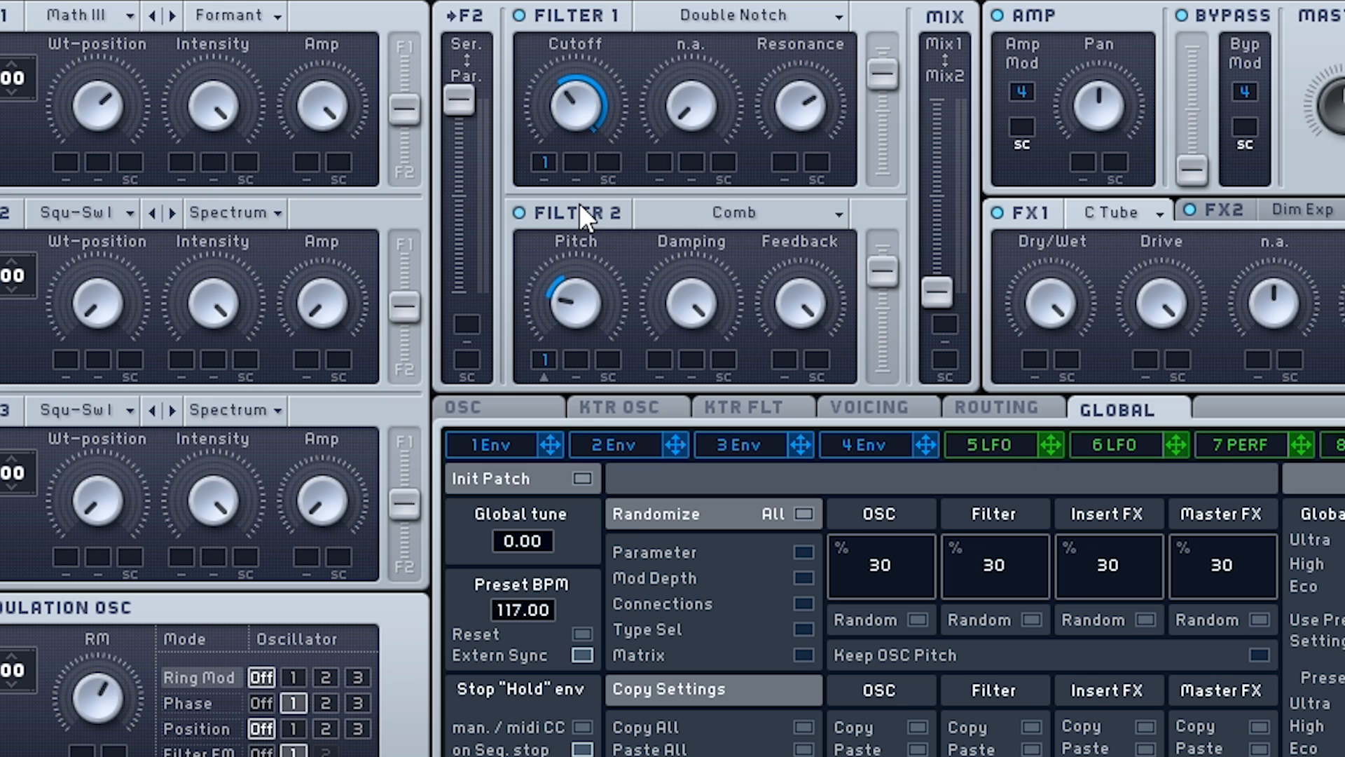
click(579, 205)
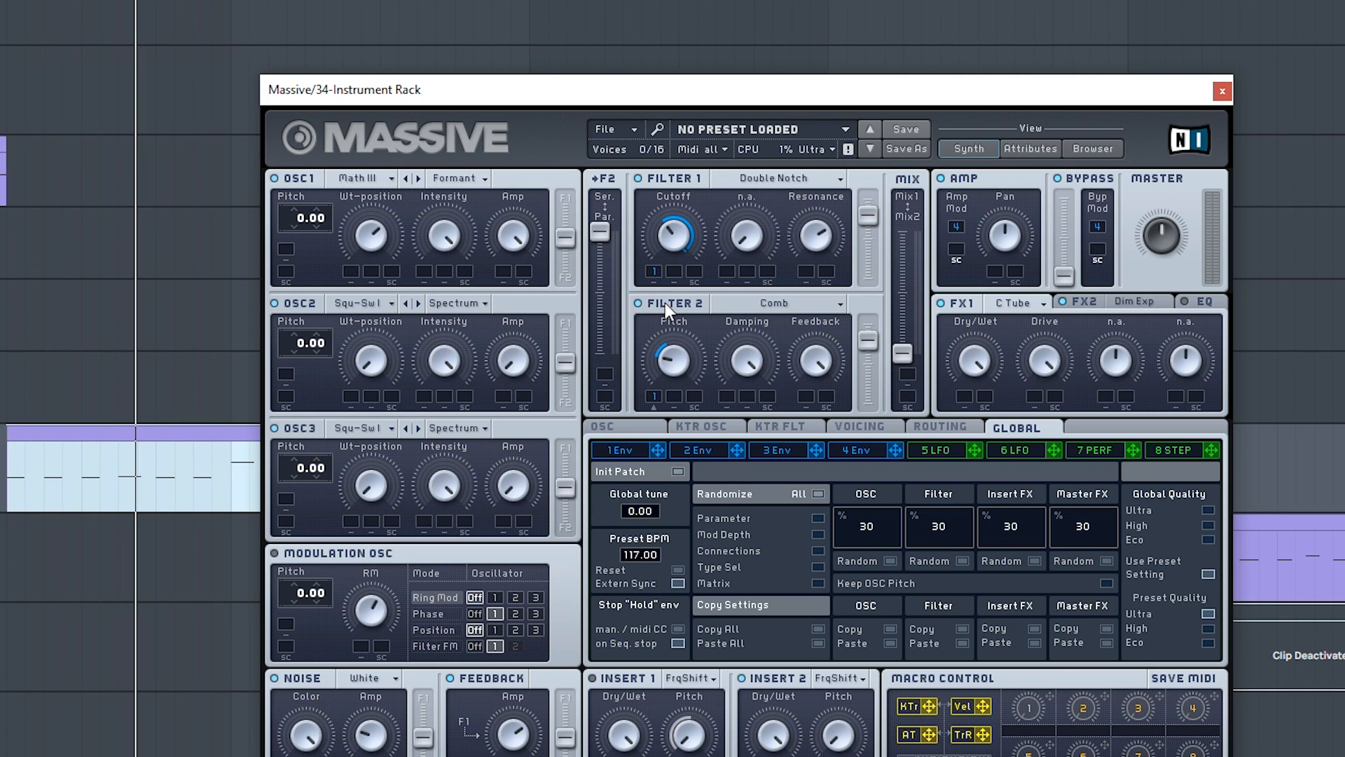
click(628, 450)
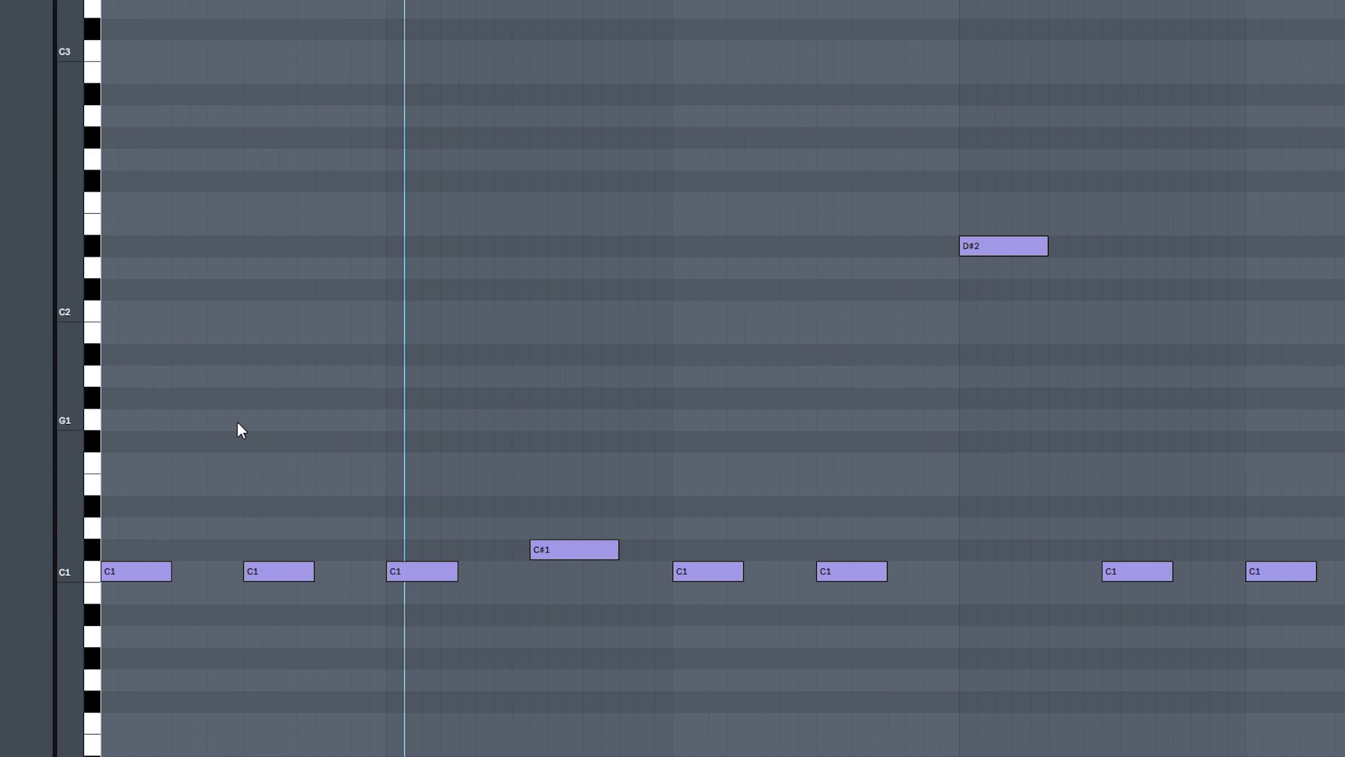
Examine the synth clip's notes from the repeated C1 pattern up to the D#2, placing the insert marker near that high note
click(118, 368)
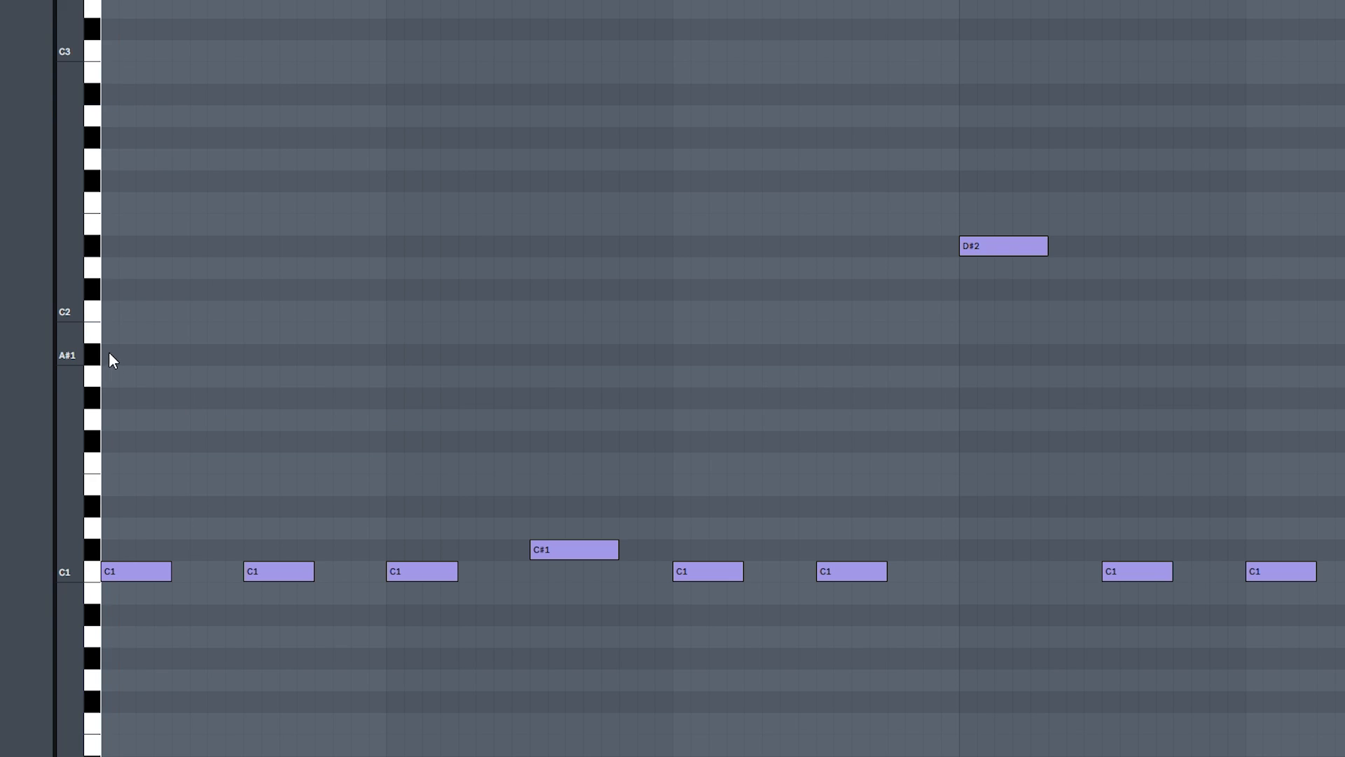
drag(911, 159, 1164, 449)
drag(1167, 452, 1137, 727)
click(941, 350)
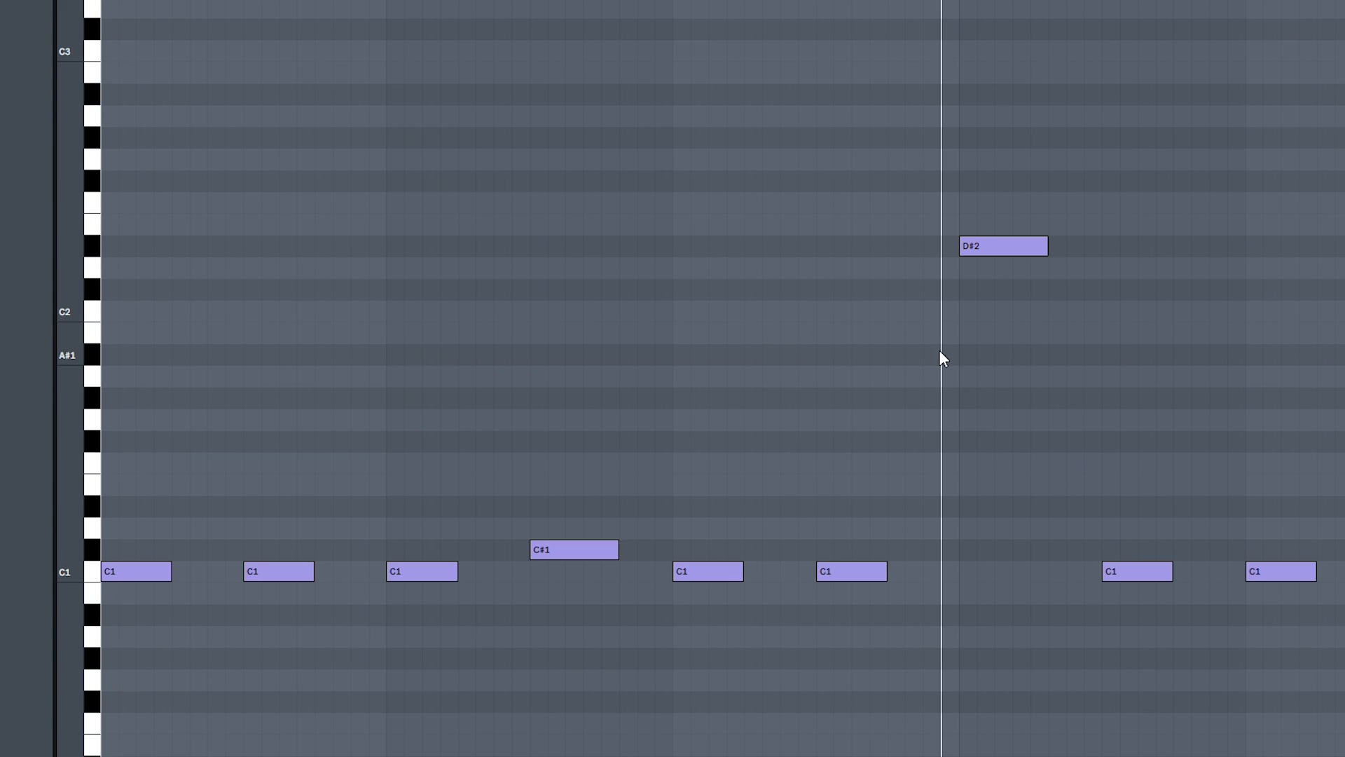
click(970, 351)
click(963, 350)
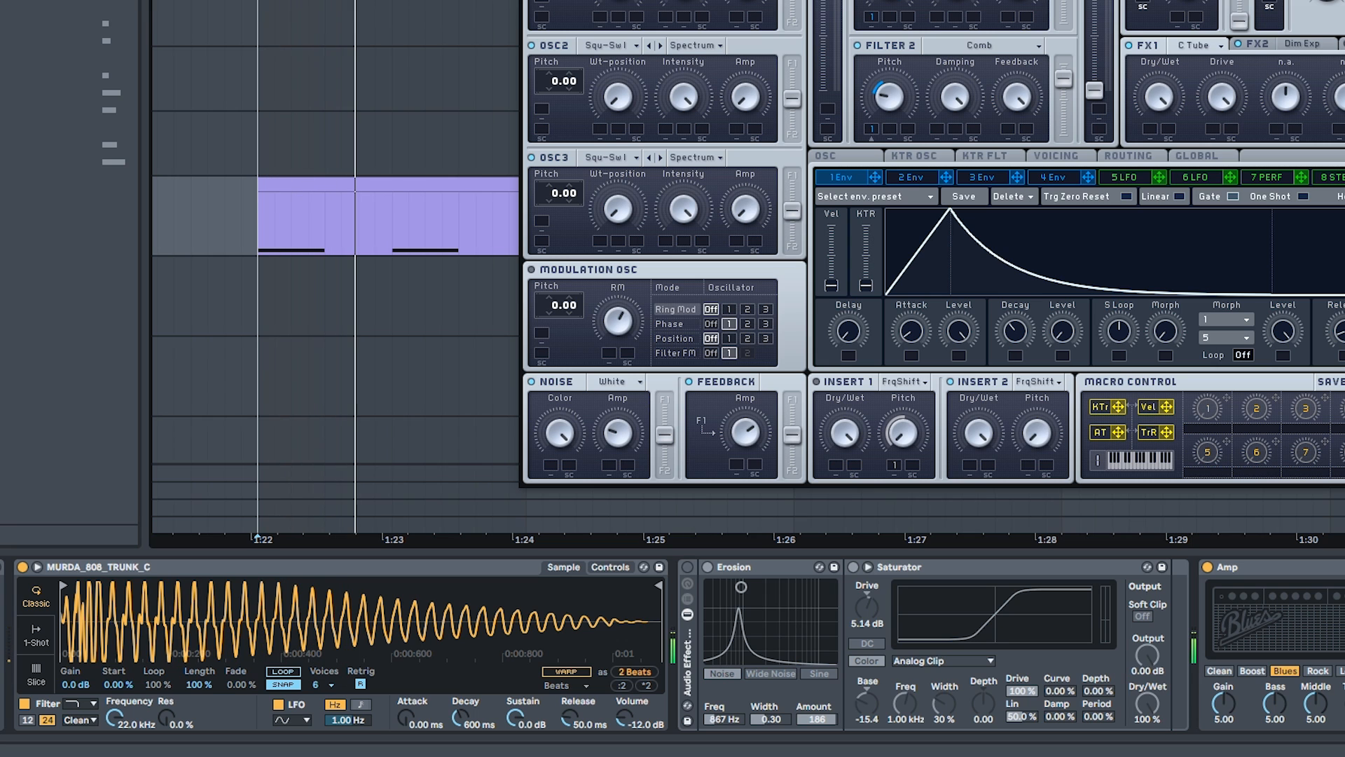
Examine the repeated C3 notes in the MIDI clip driving the MURDA_808_TRUNK_C bass
key(ctrl+alt+p)
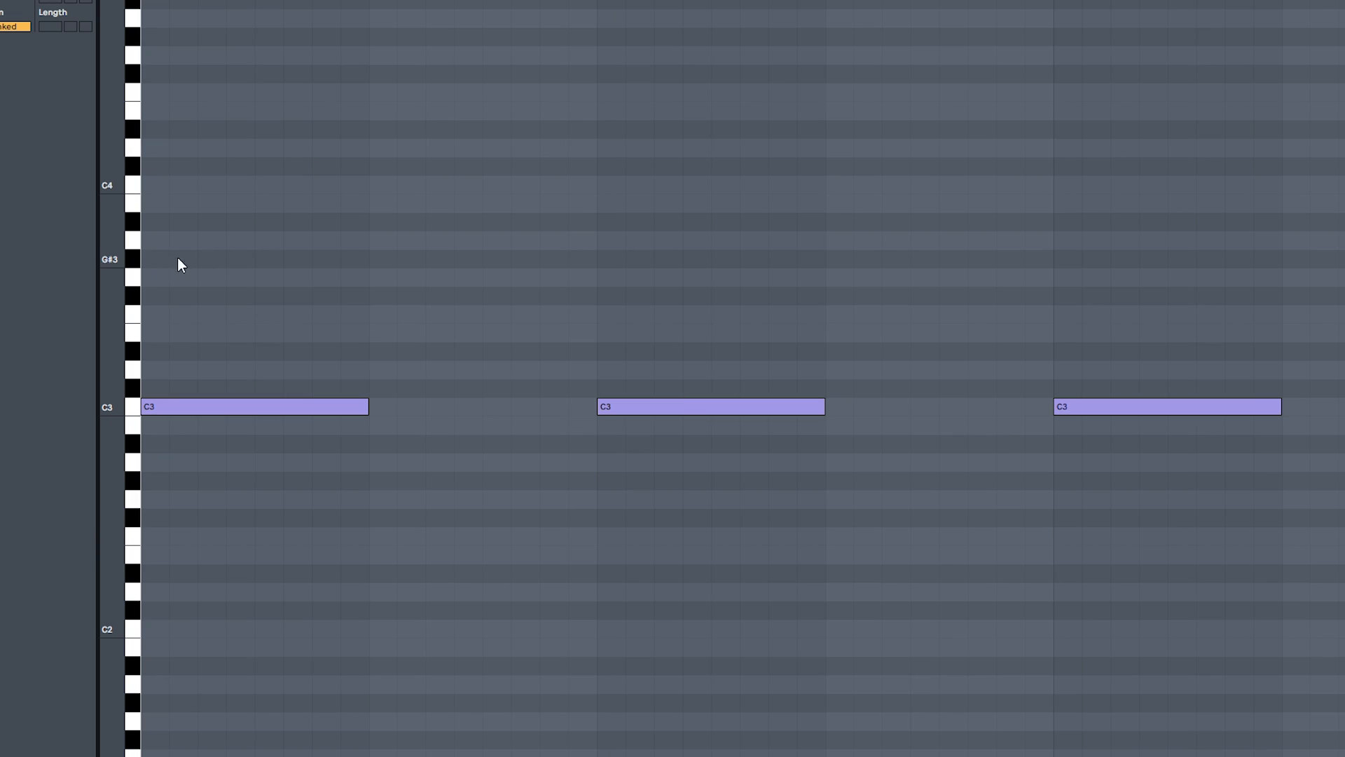
drag(178, 258, 1344, 499)
click(1344, 499)
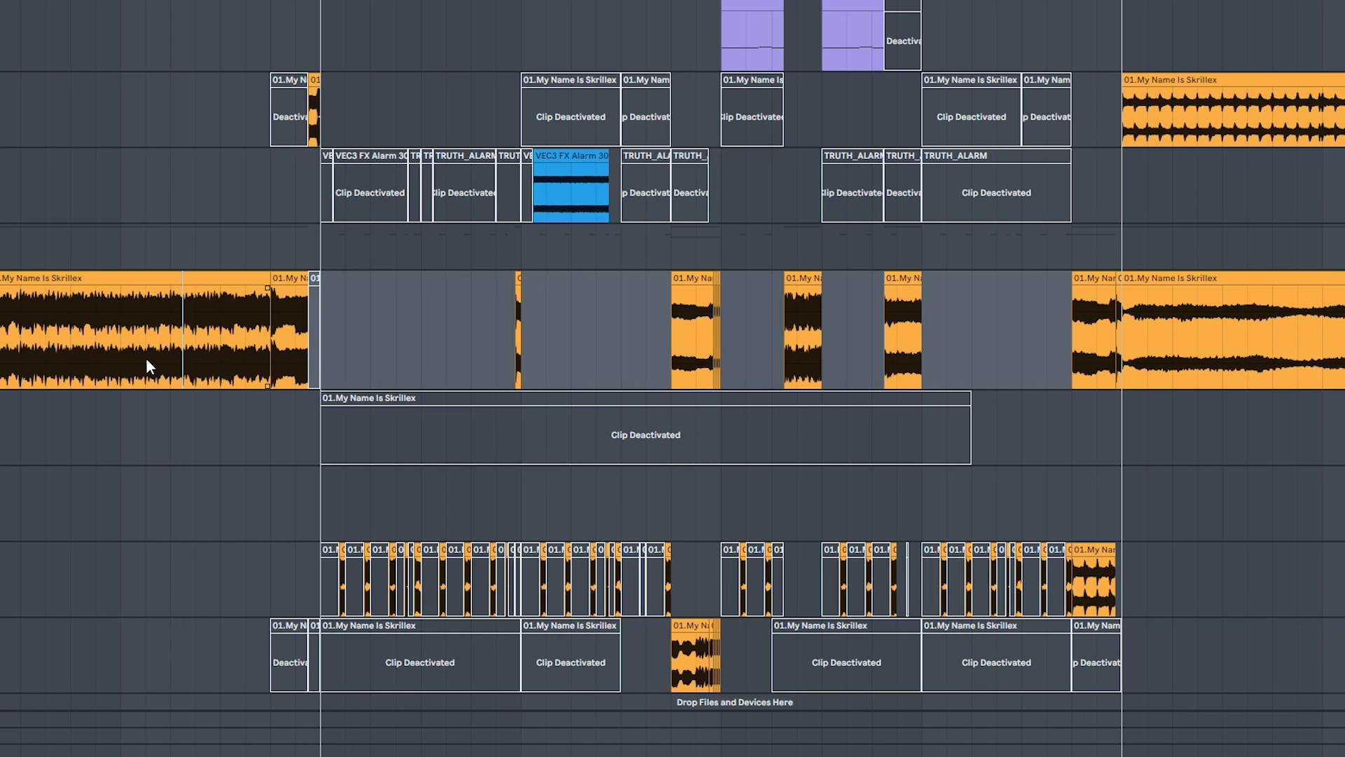
Select the last stretch of the My Name Is Skrillex audio leading up to the drop
drag(122, 350, 305, 356)
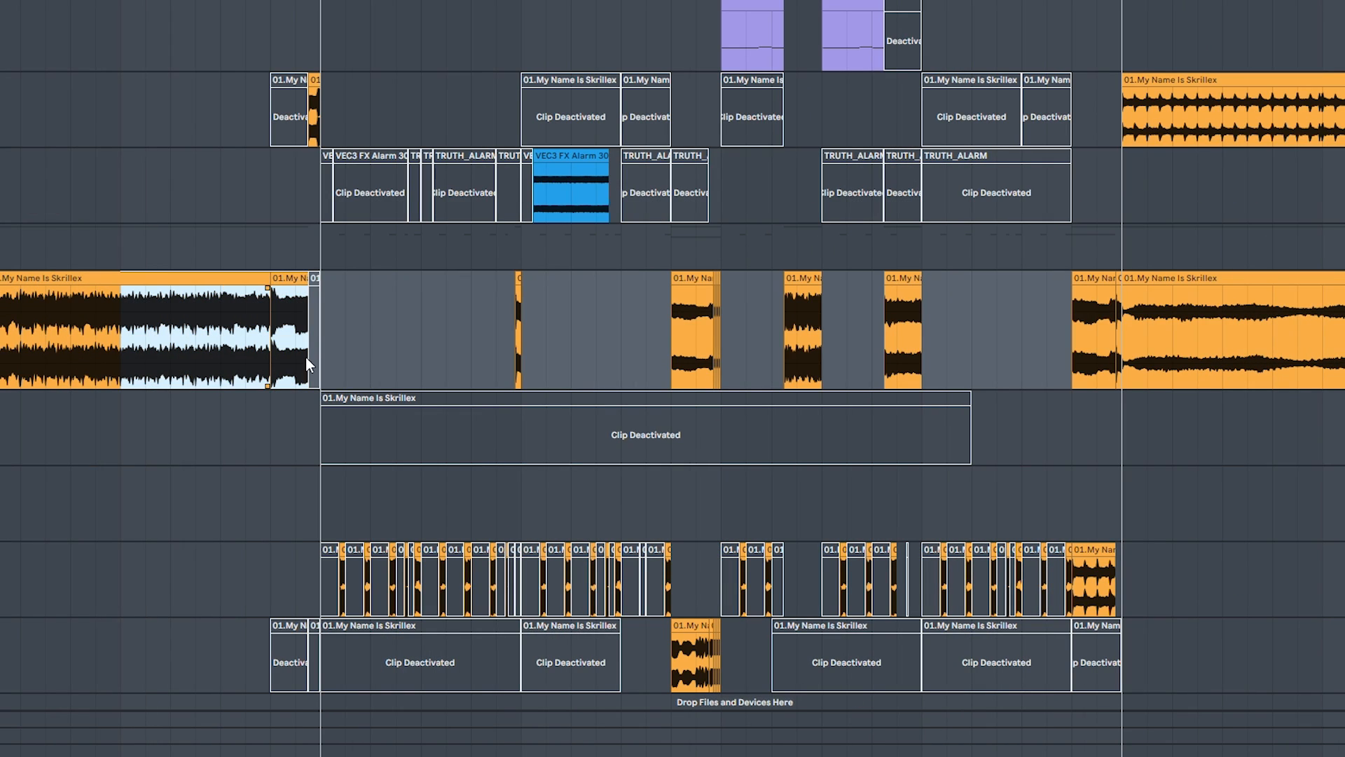
Play the drop from its first beat and follow the bass clips up to the synth clips above them
click(94, 325)
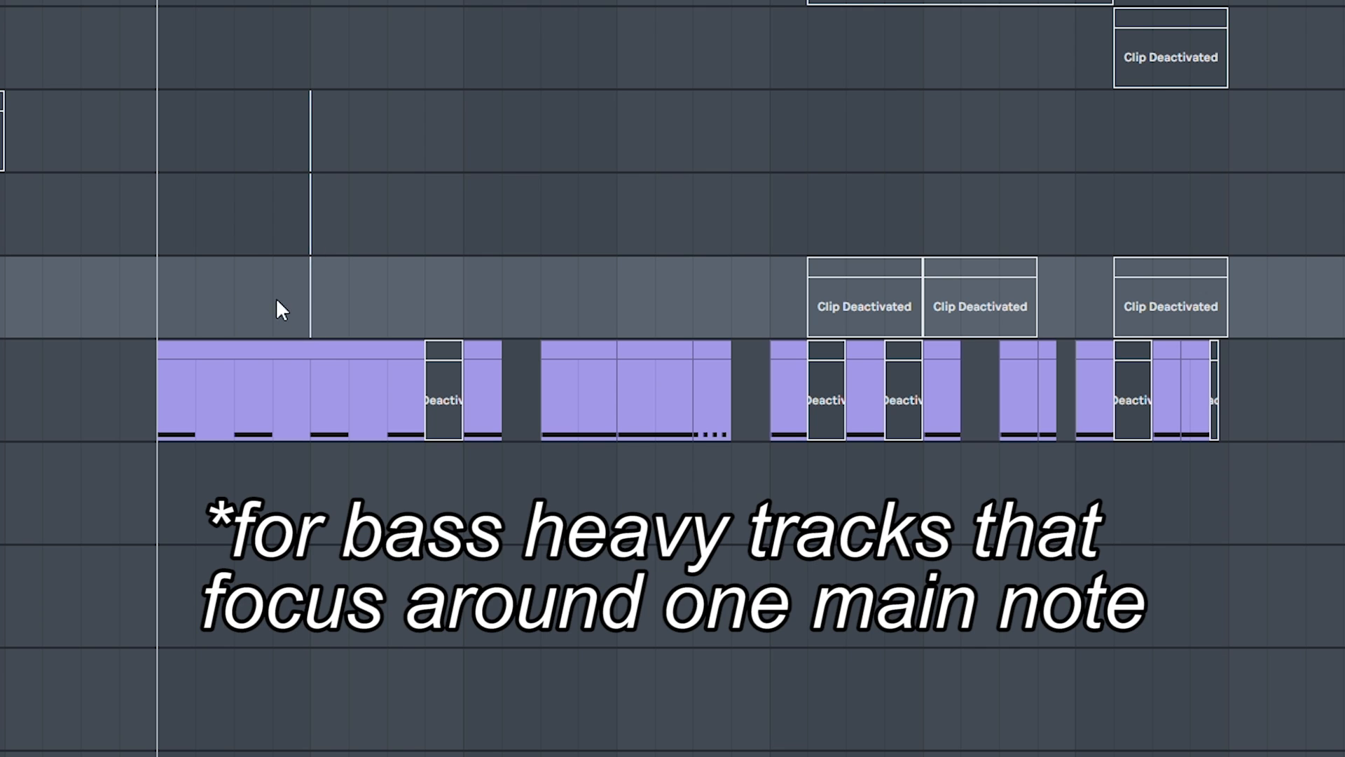
drag(278, 302, 275, 225)
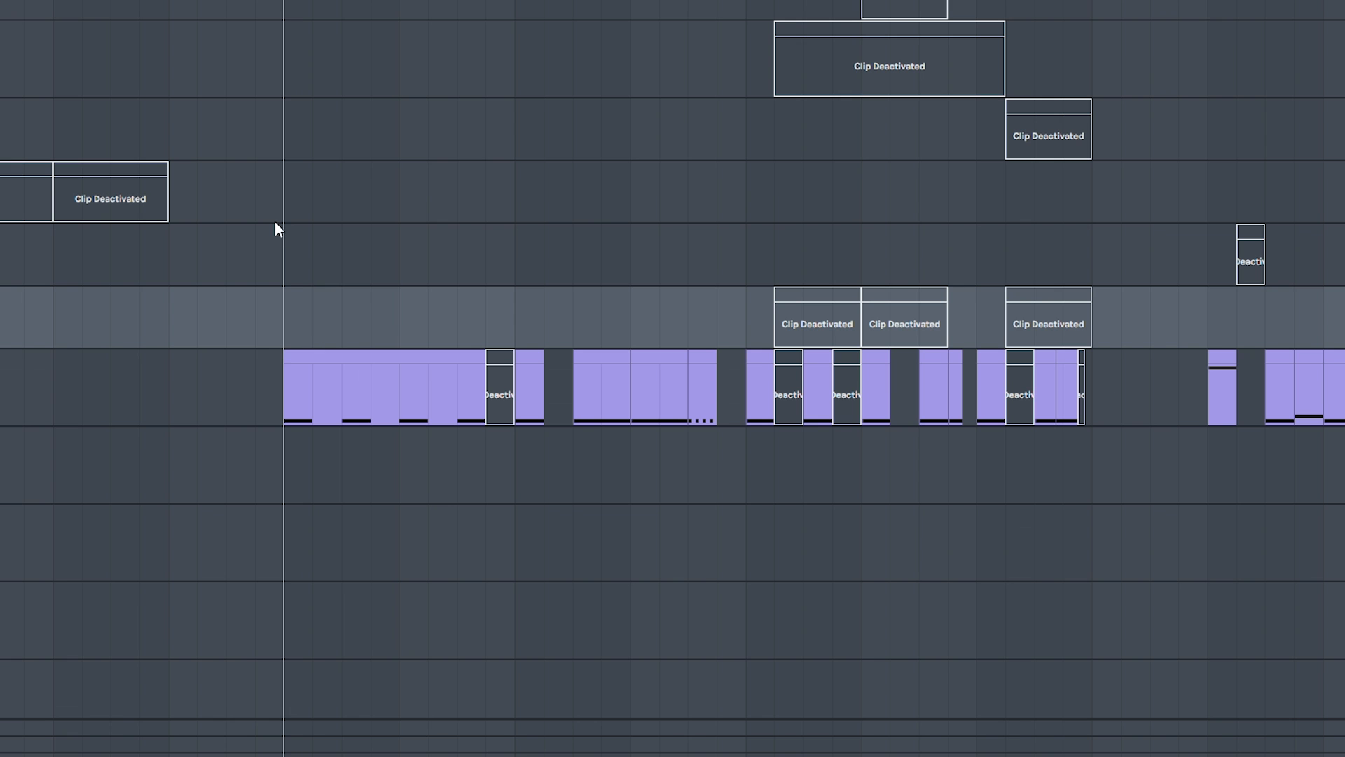
key(space)
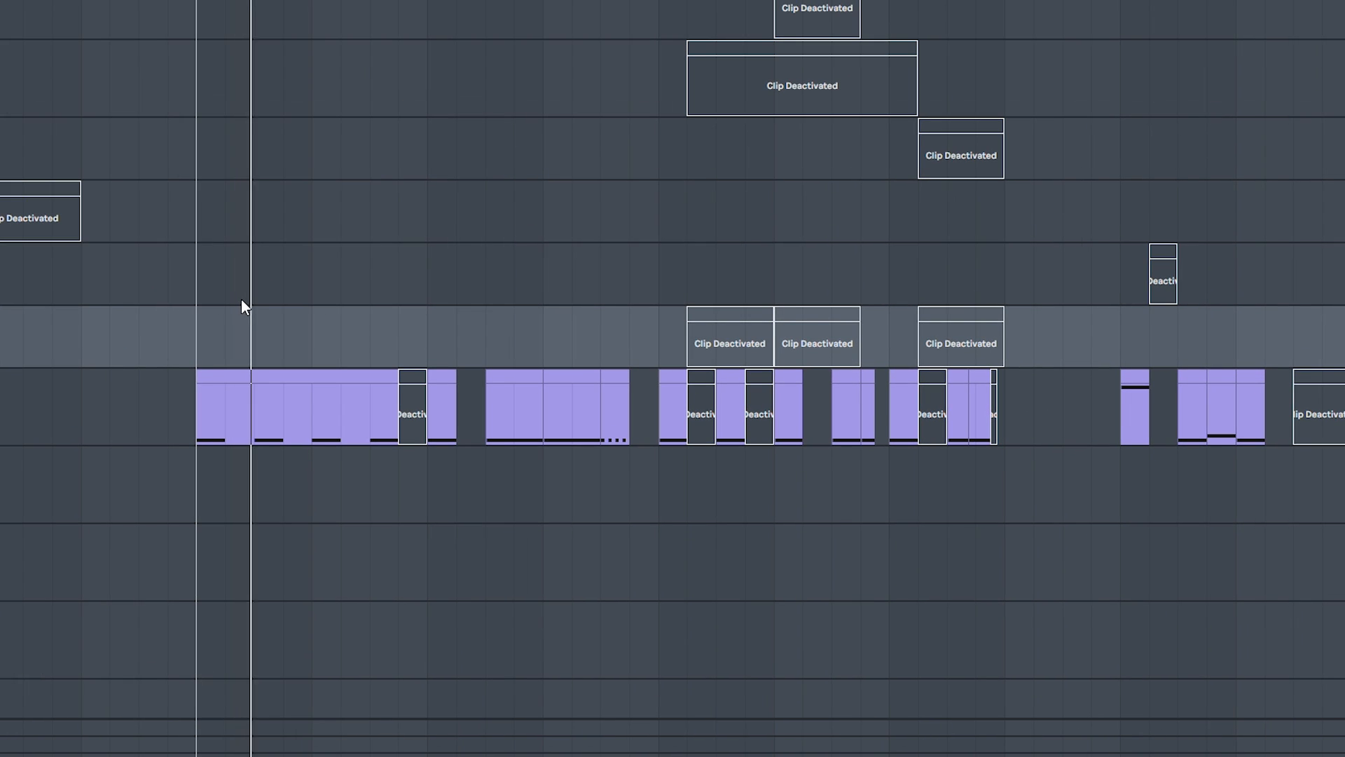
scroll(311, 402, up, 5)
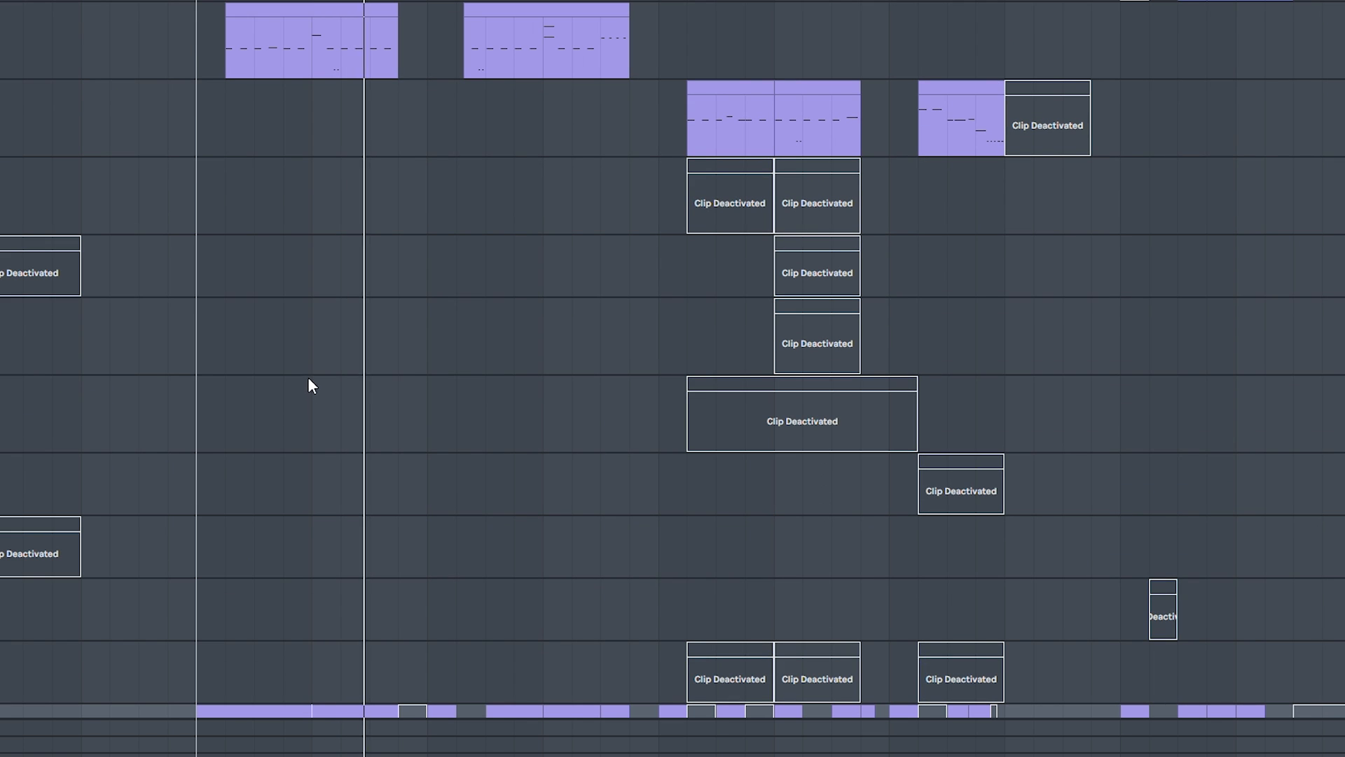
scroll(310, 378, up, 5)
Show the Serum patch behind the short wg chordas clip and compare it with the Reverb filter off and on
click(312, 393)
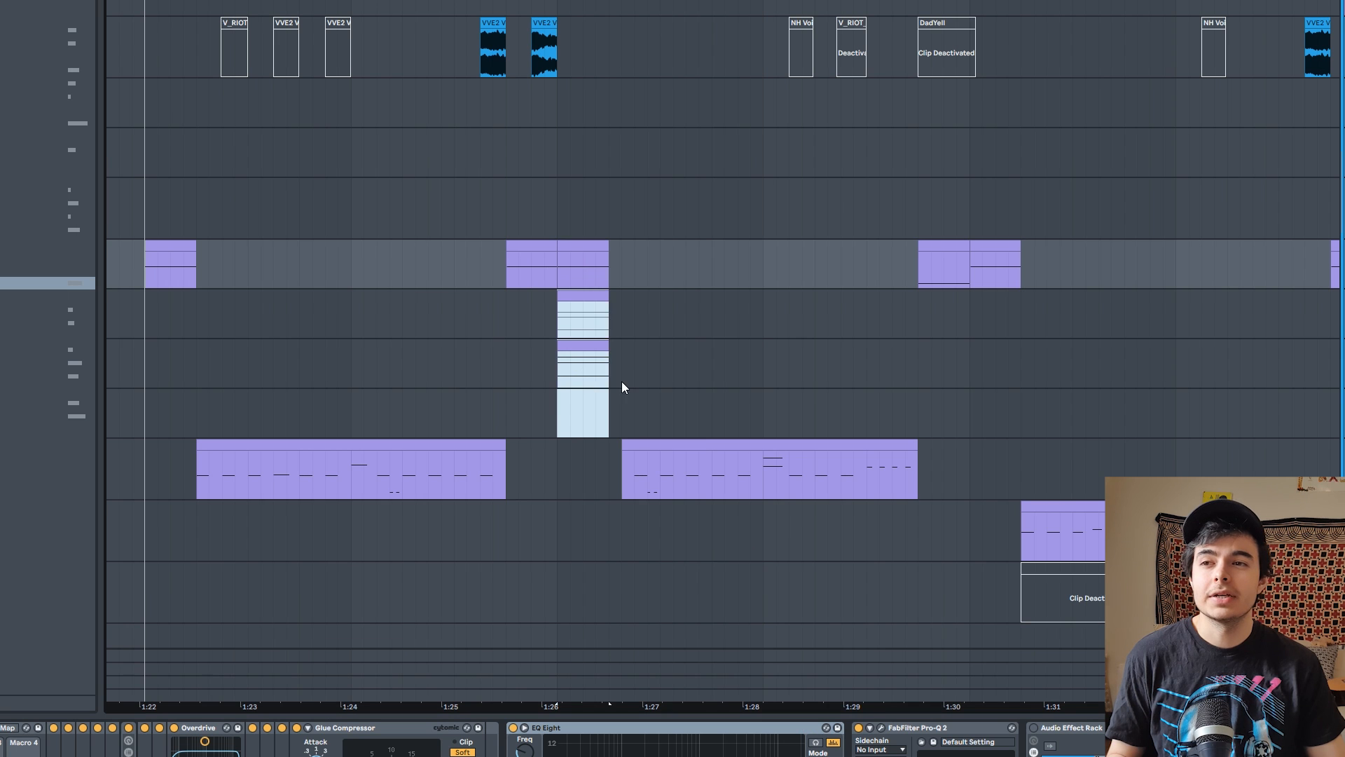
drag(621, 381, 613, 378)
click(562, 318)
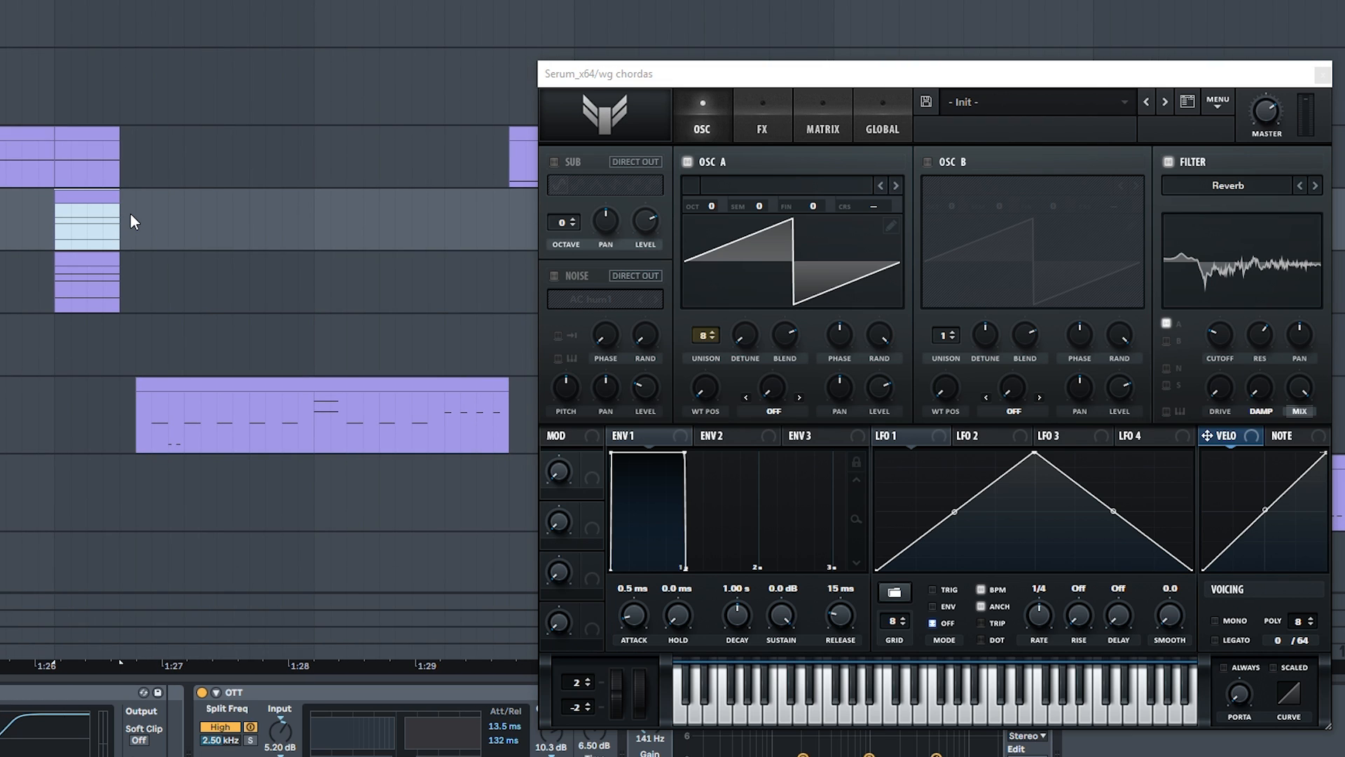
click(1168, 161)
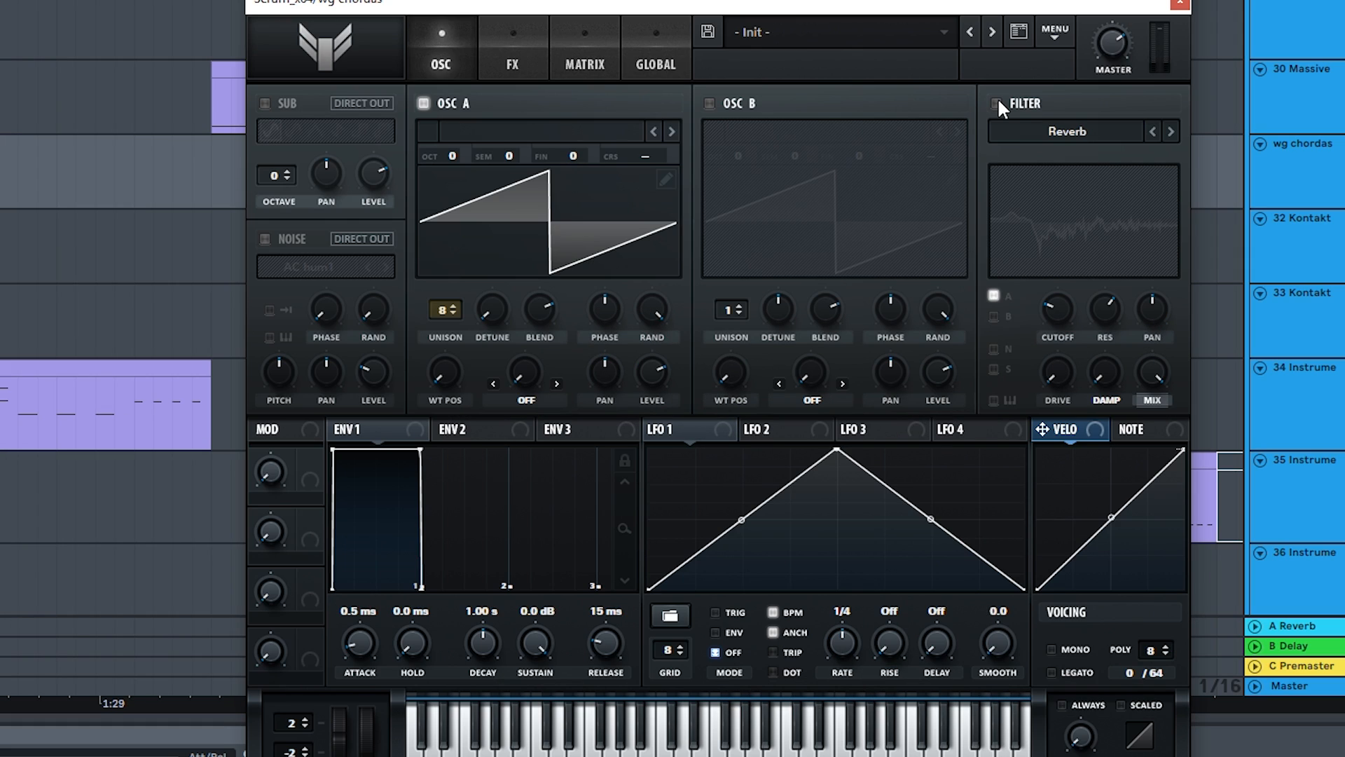
click(998, 100)
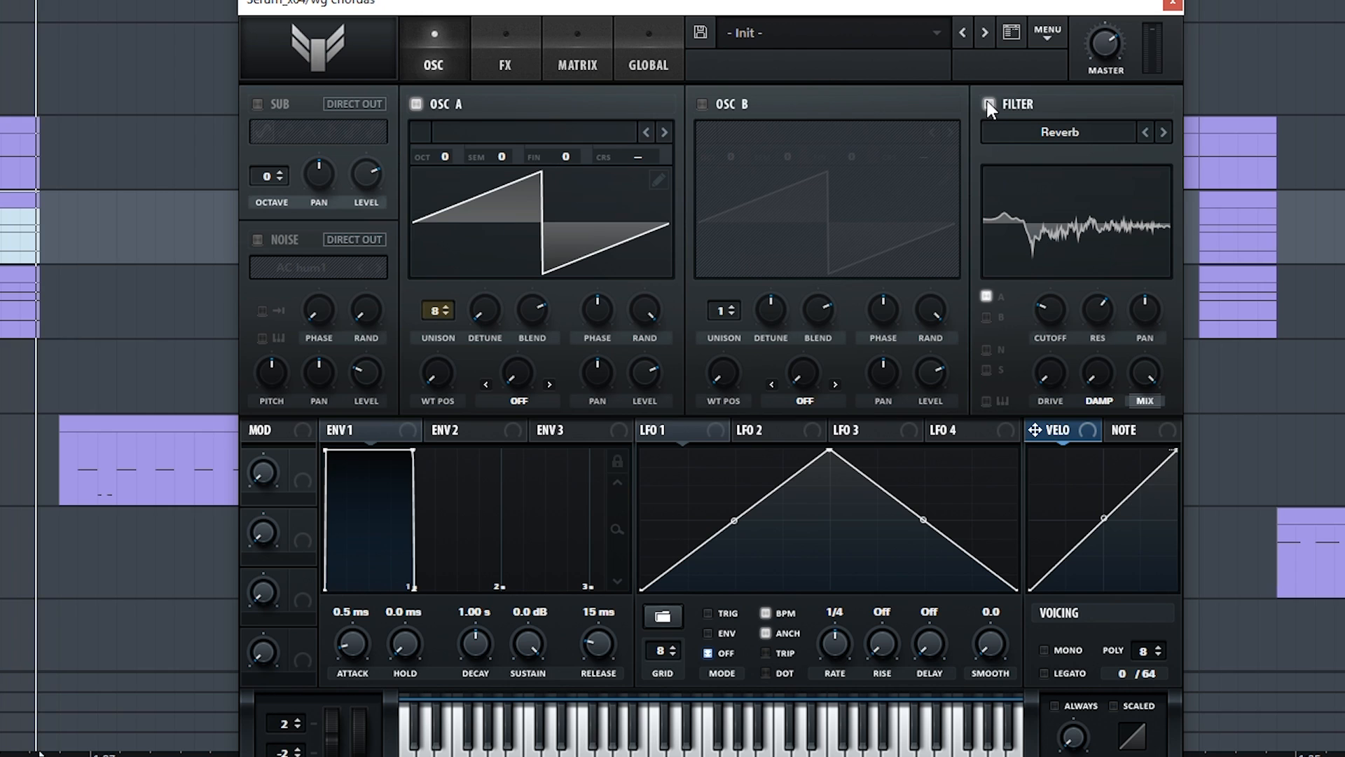
Examine the Serum patch's Flanger and Diode 1 Distortion effects, including the distortion's filter routing
click(529, 48)
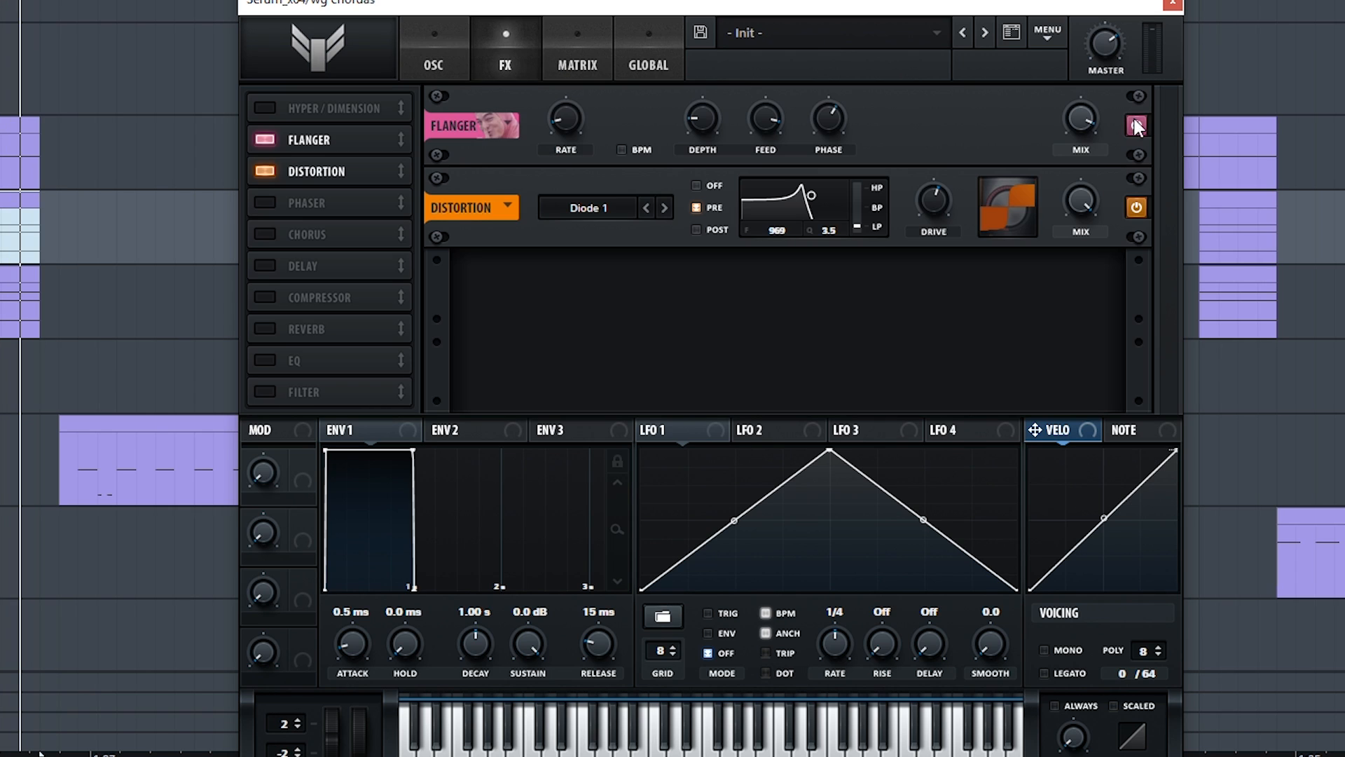
click(1135, 207)
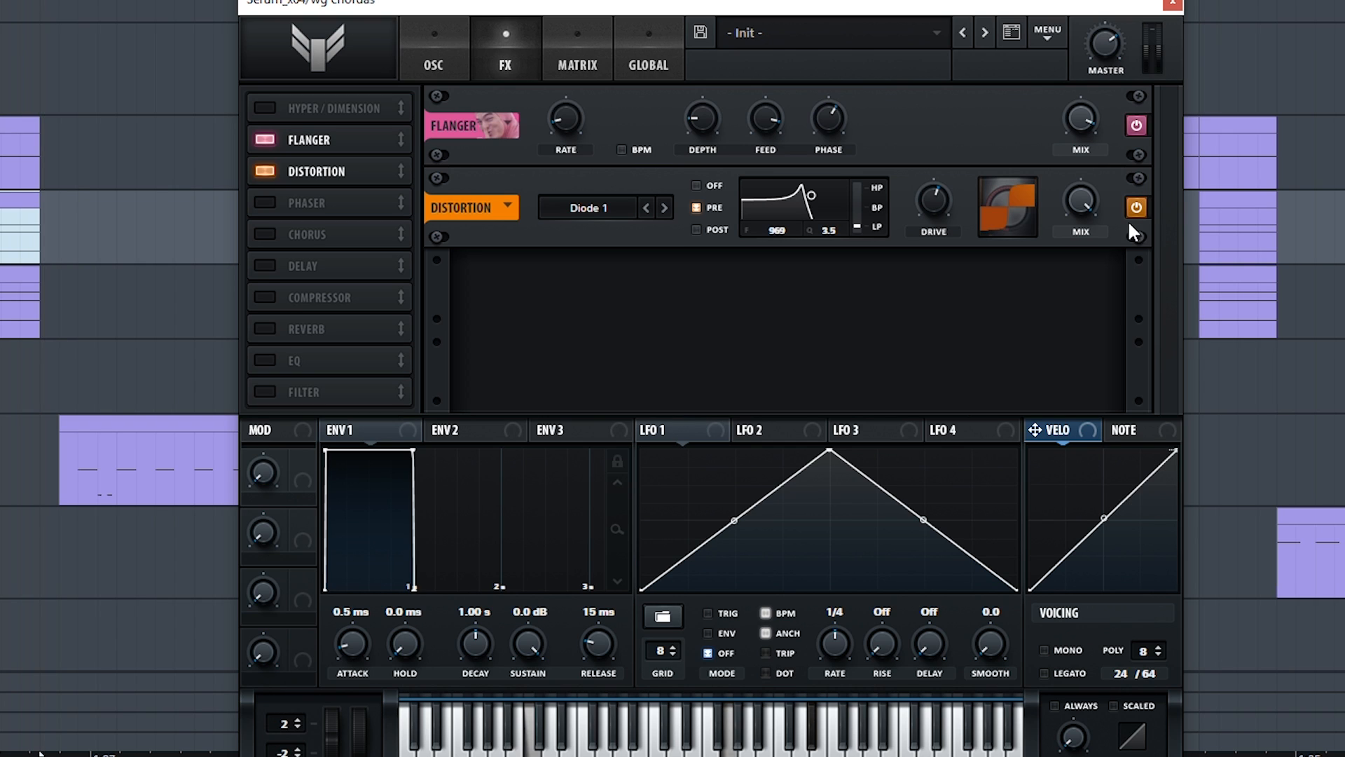
click(696, 185)
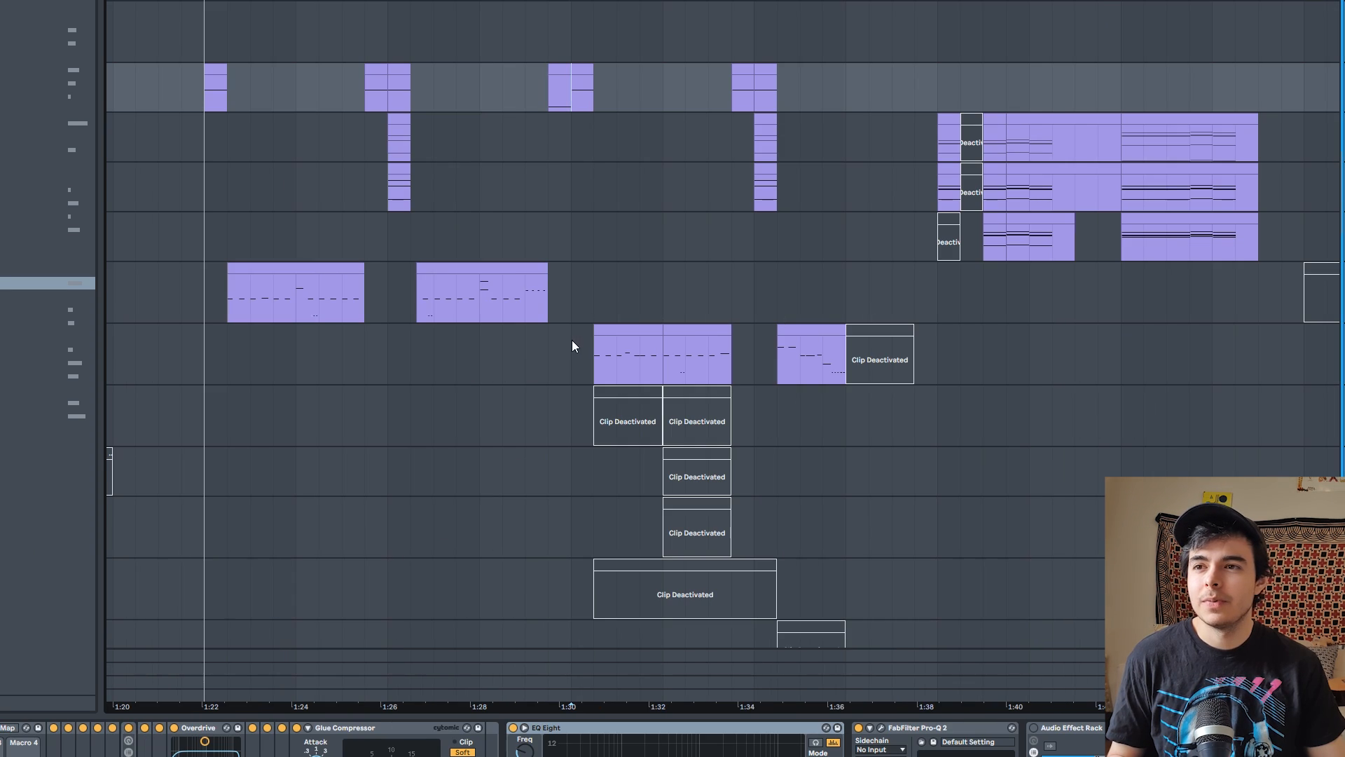
Play the drop from the Massive clip starting just after 1:30 and follow the bass and synth clips around it
click(596, 354)
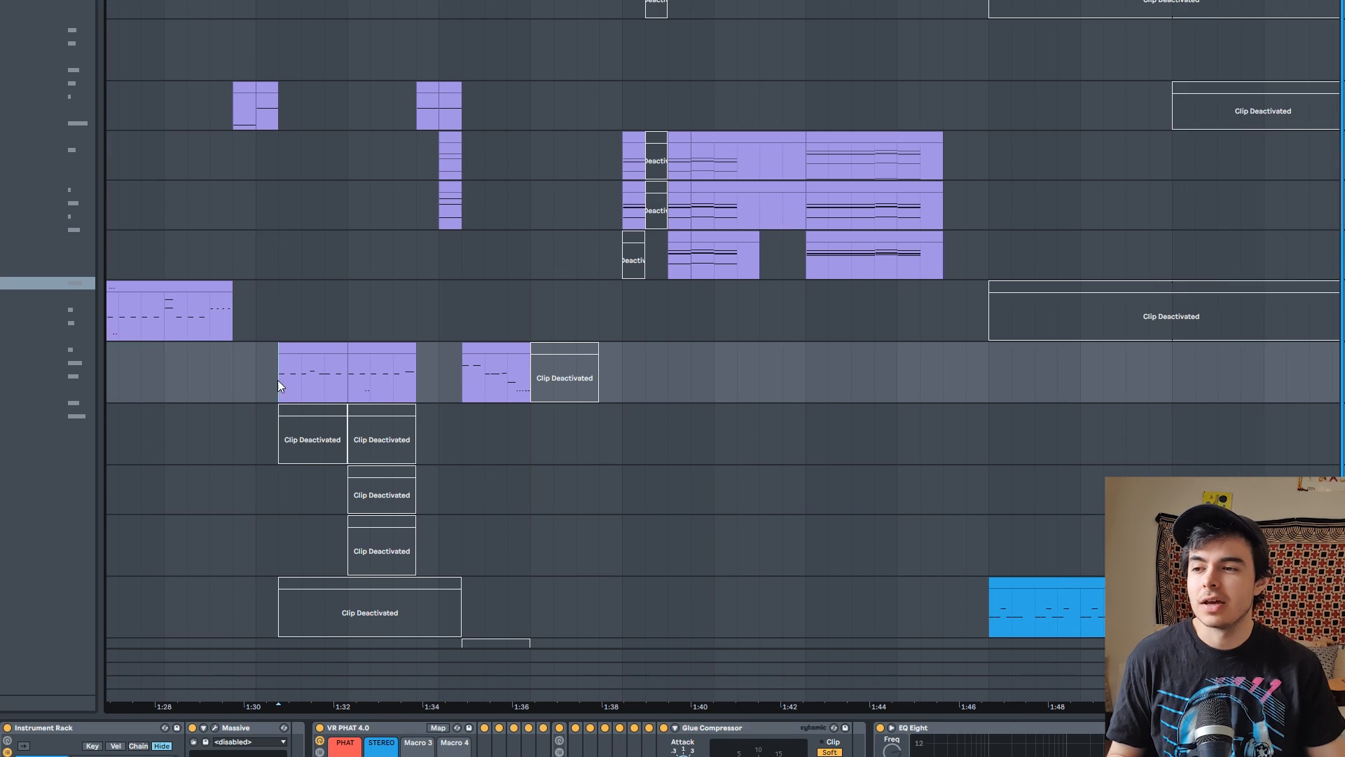
key(space)
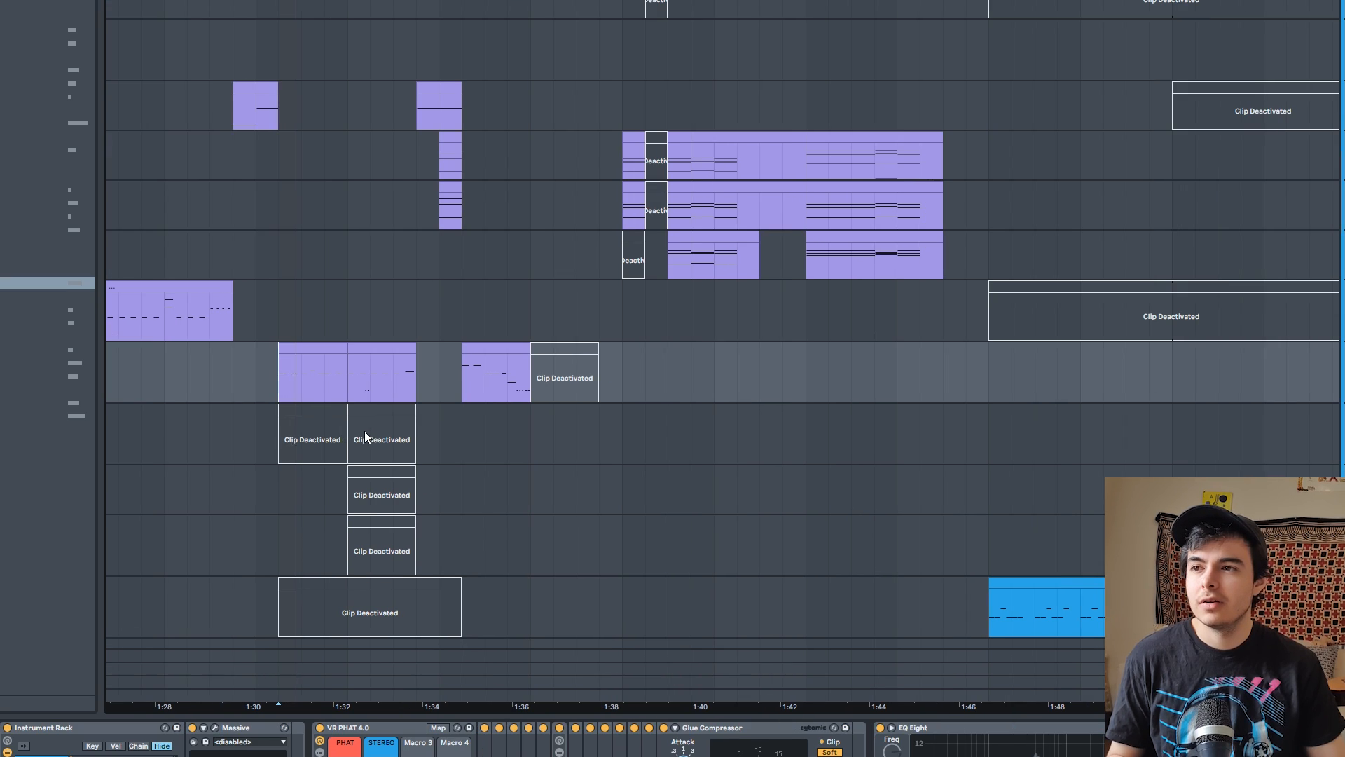
scroll(302, 497, up, 4)
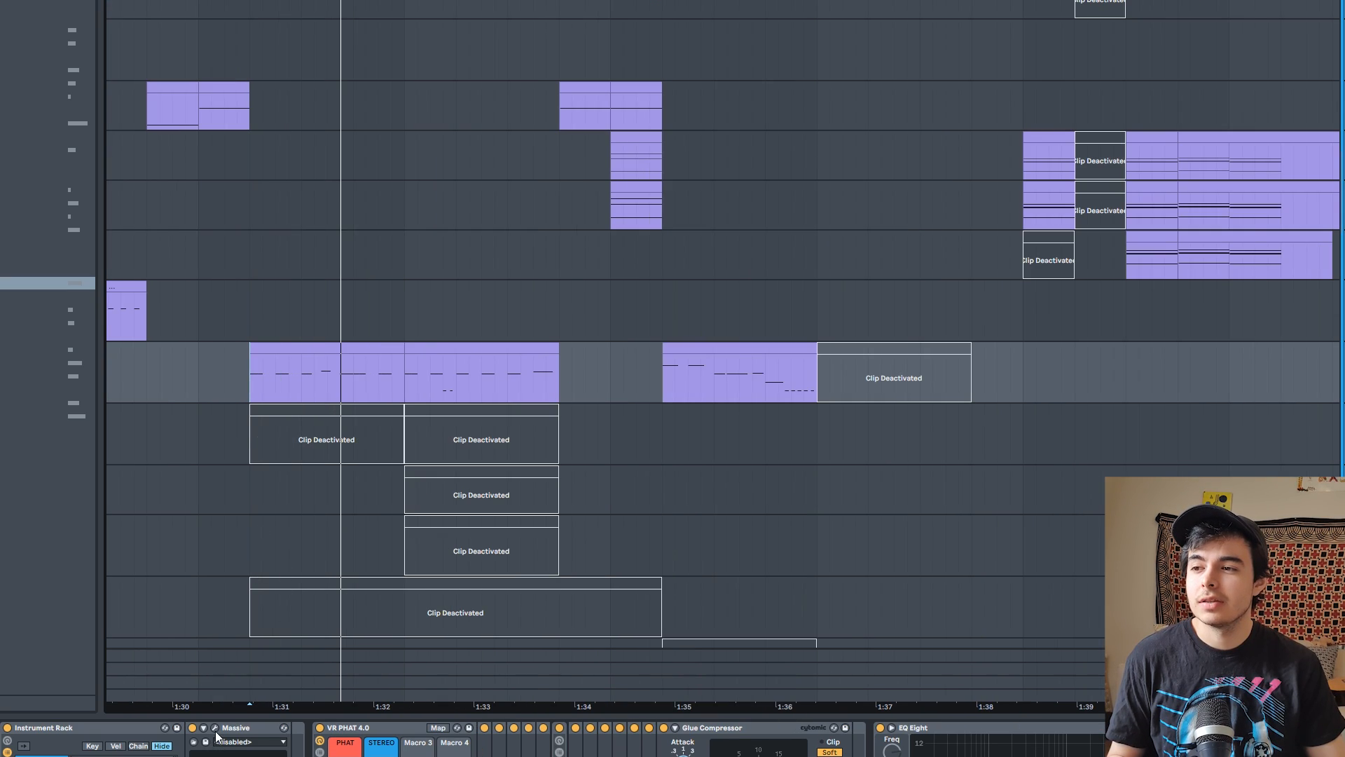
click(361, 346)
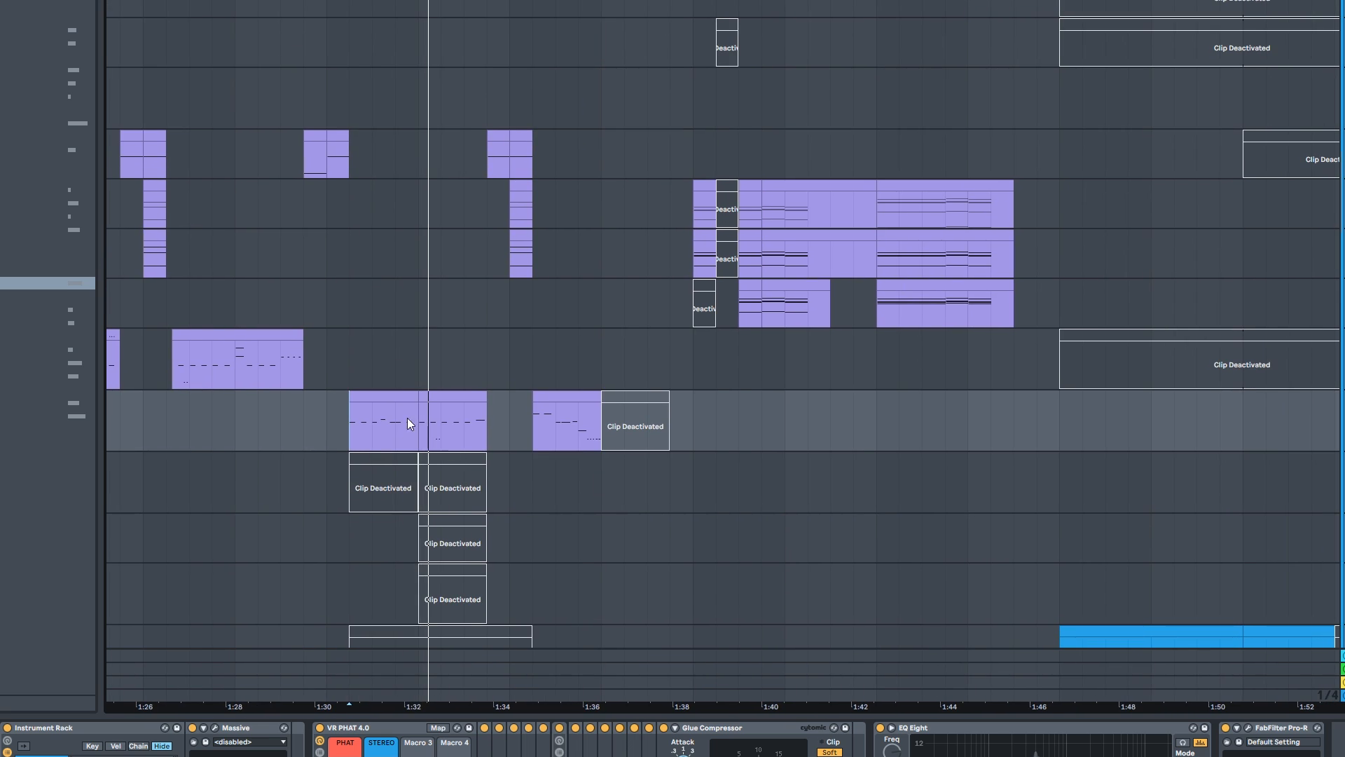
scroll(534, 143, down, 7)
scroll(534, 143, up, 7)
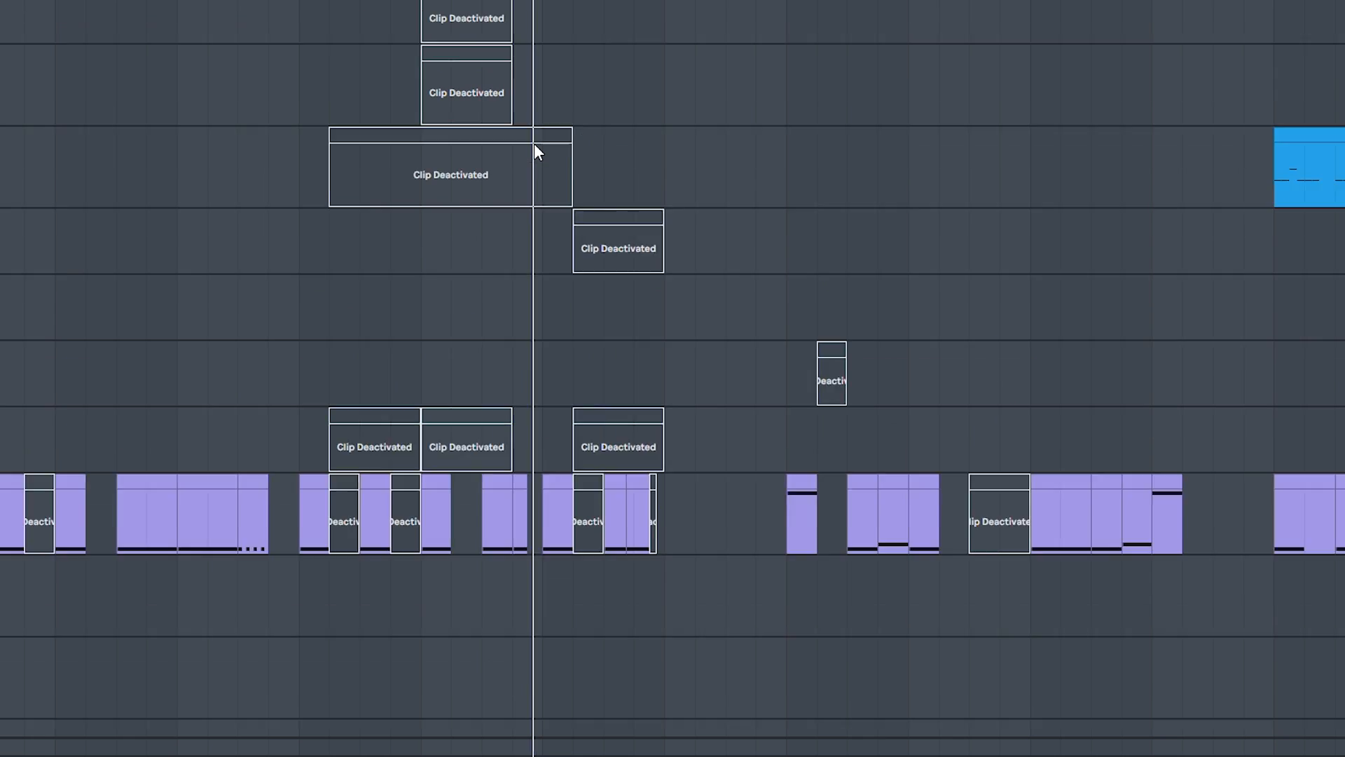
scroll(533, 143, down, 4)
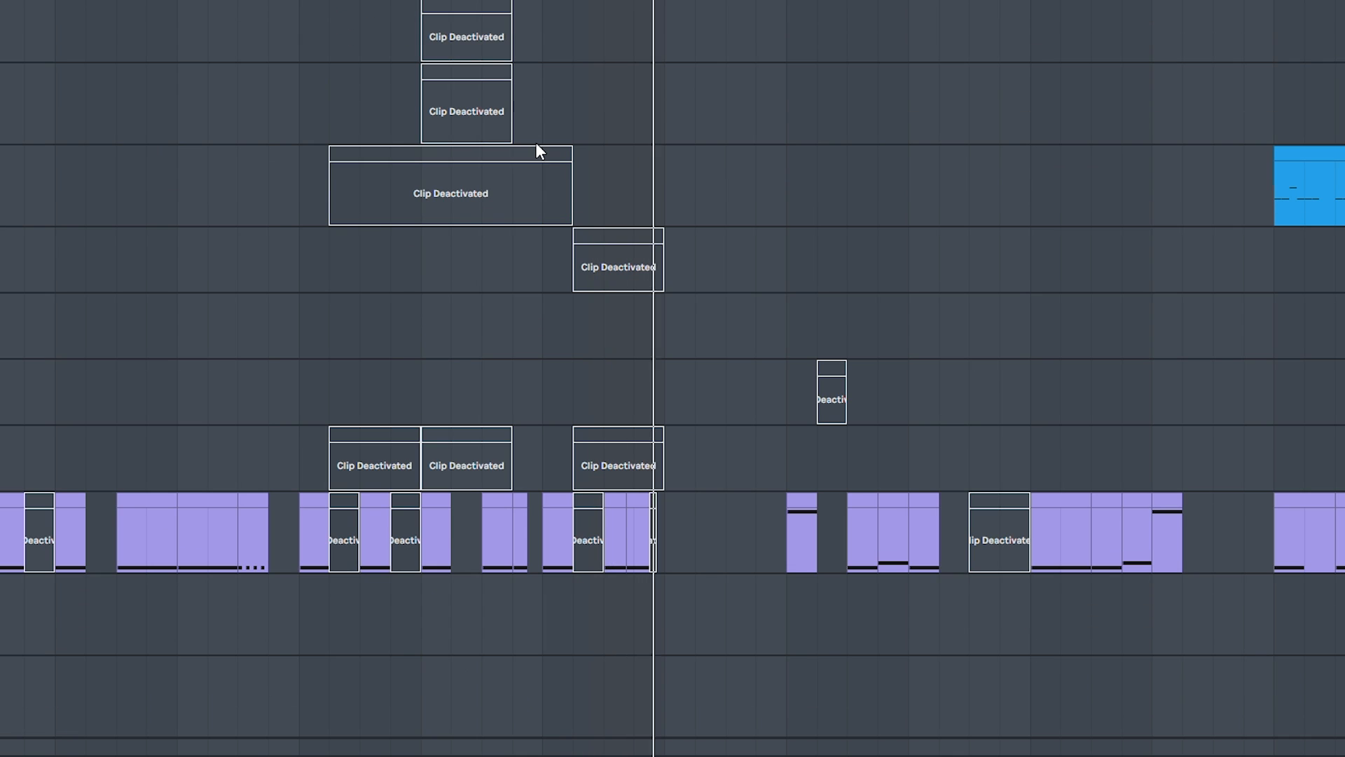
scroll(535, 142, up, 2)
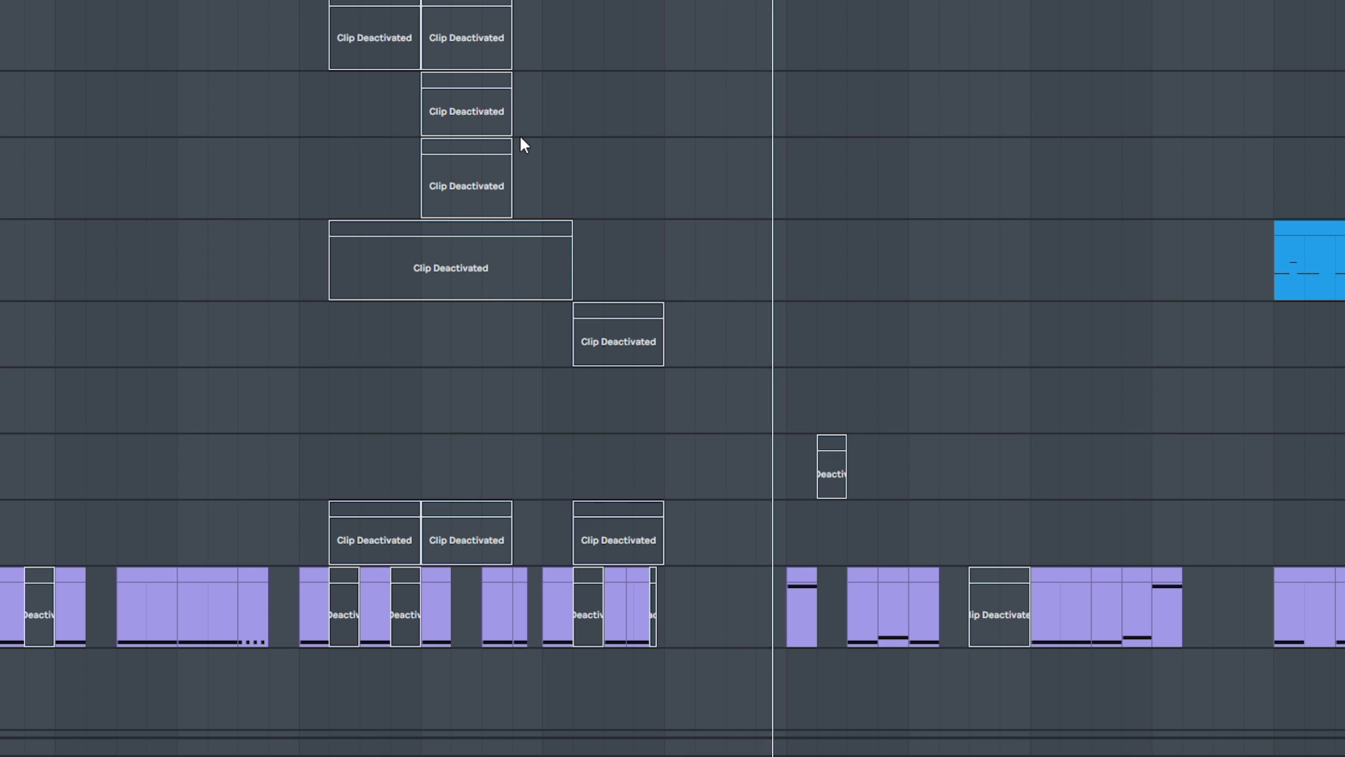
Examine the transpose and warp mode settings of the My Name Is Skrillex audio clip
scroll(520, 140, down, 8)
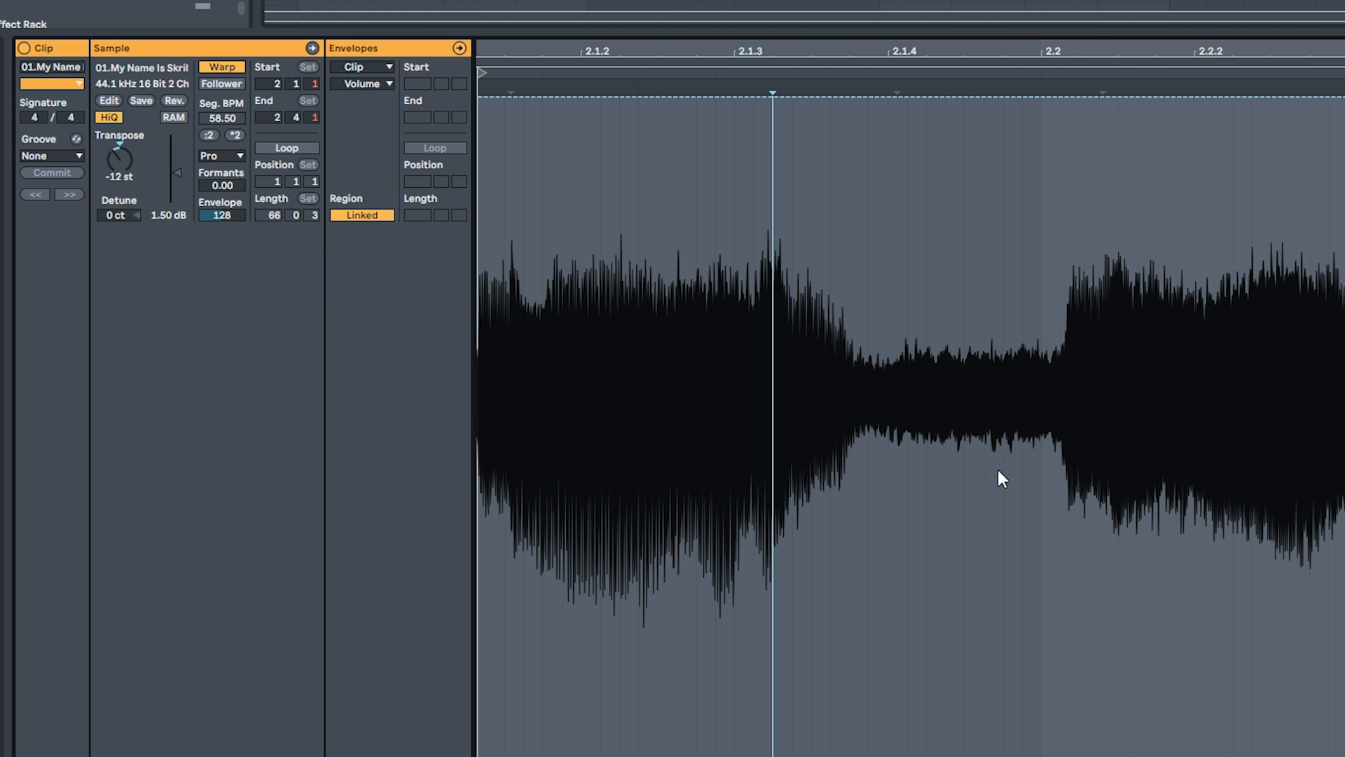
click(1060, 463)
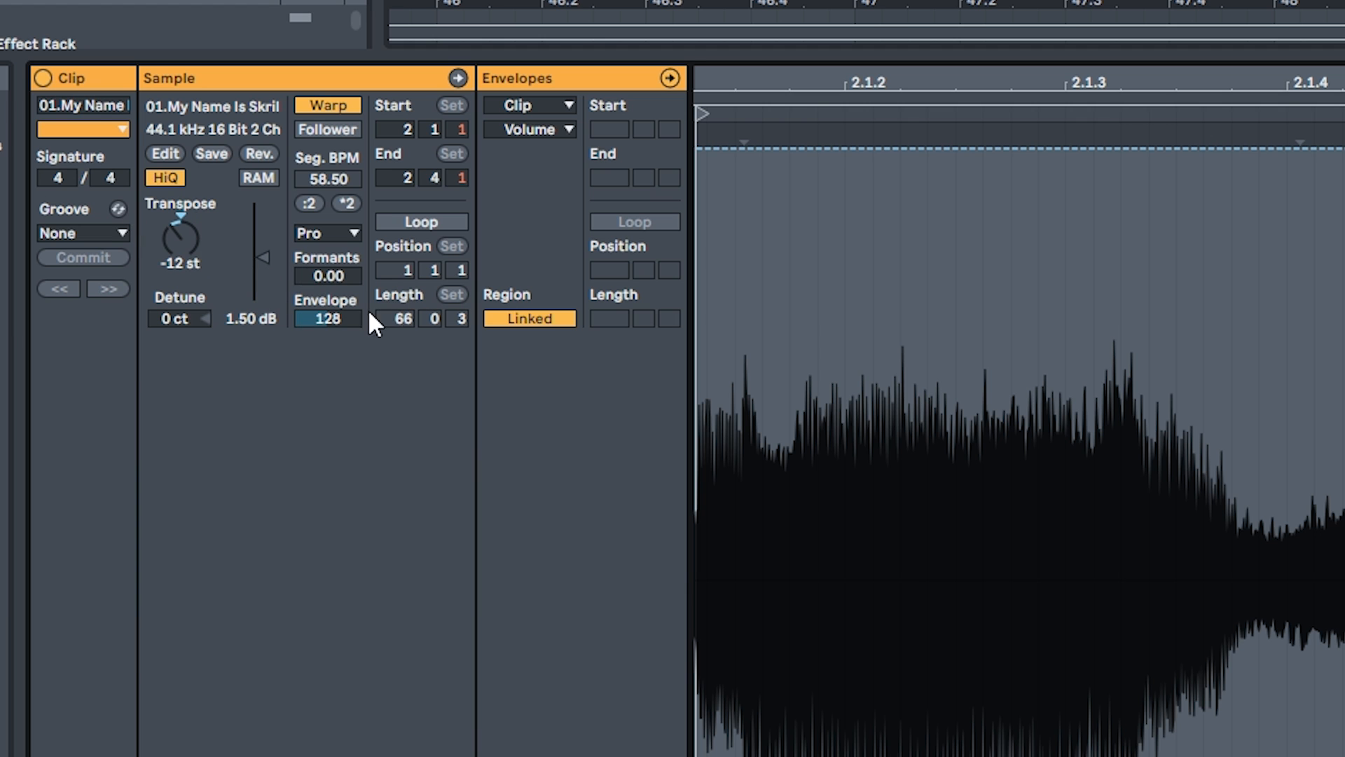
click(331, 229)
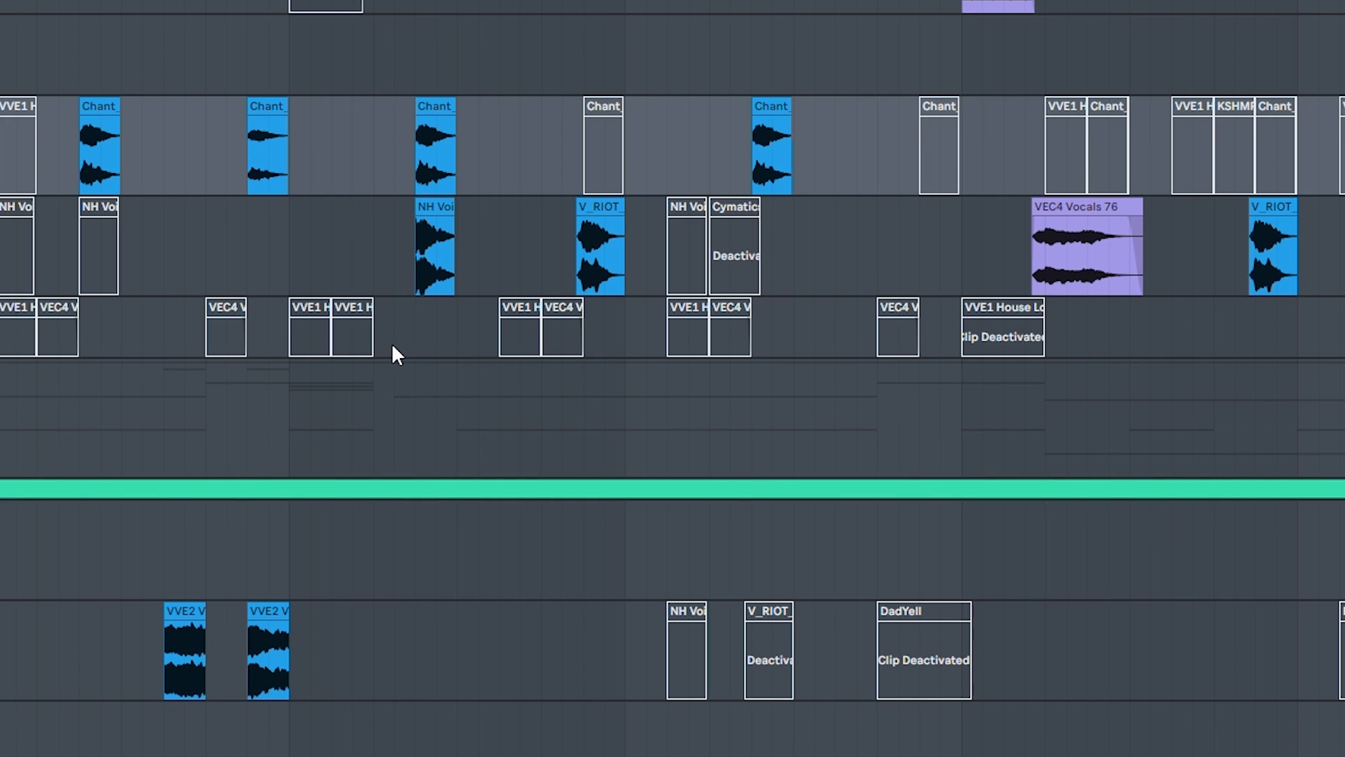
Examine the vocal chops and chants across the drop, placing the insert marker at its start on the vocal loop track
scroll(428, 357, down, 5)
click(271, 345)
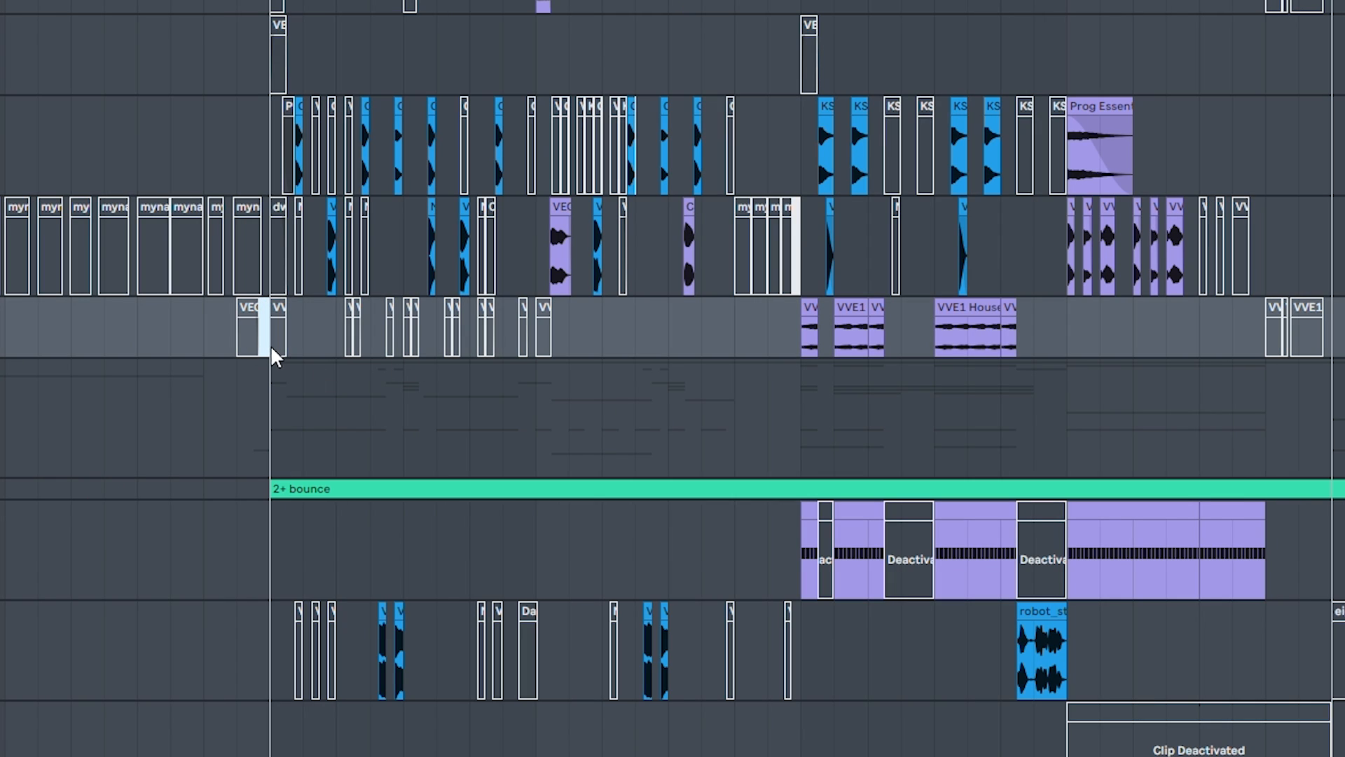
scroll(276, 342, up, 3)
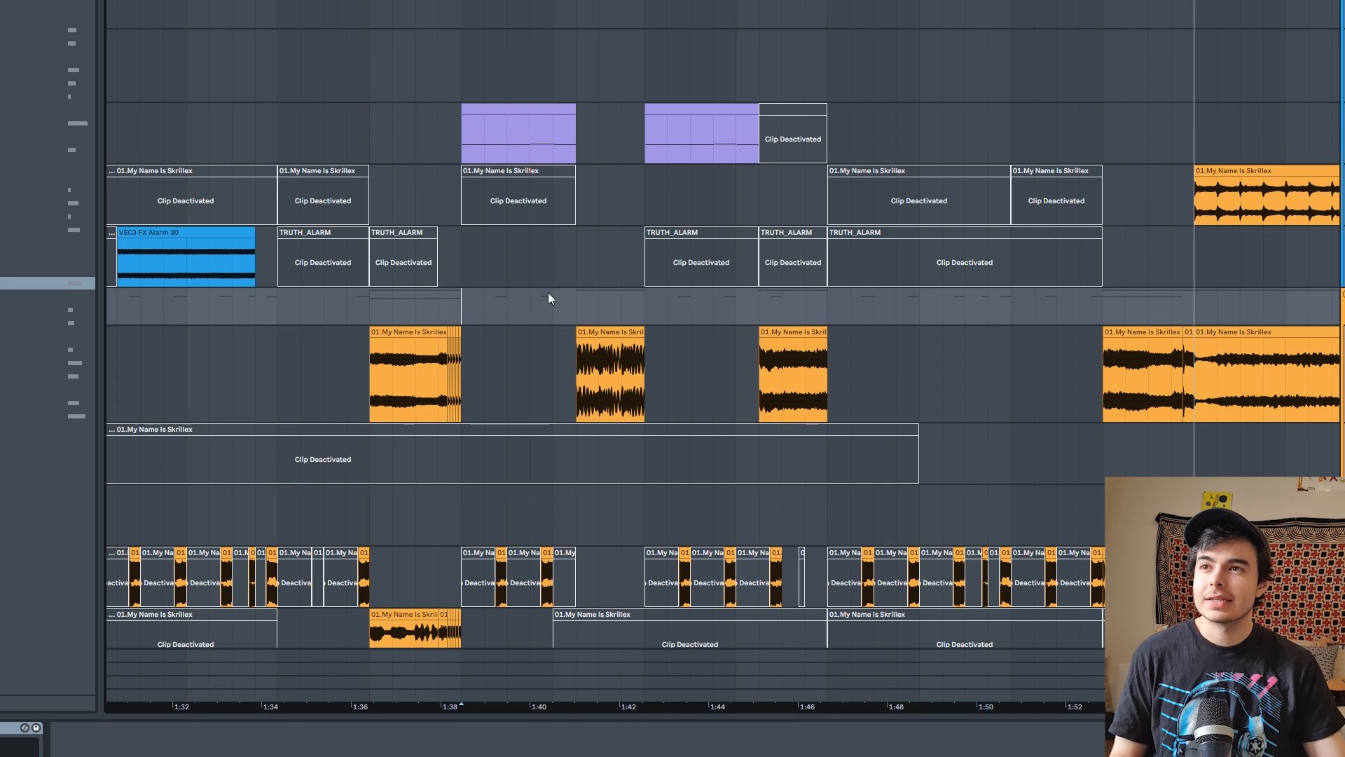
Audition the My Name Is Skrillex audio slices near 1:41 and 1:45
drag(456, 380, 574, 380)
click(501, 345)
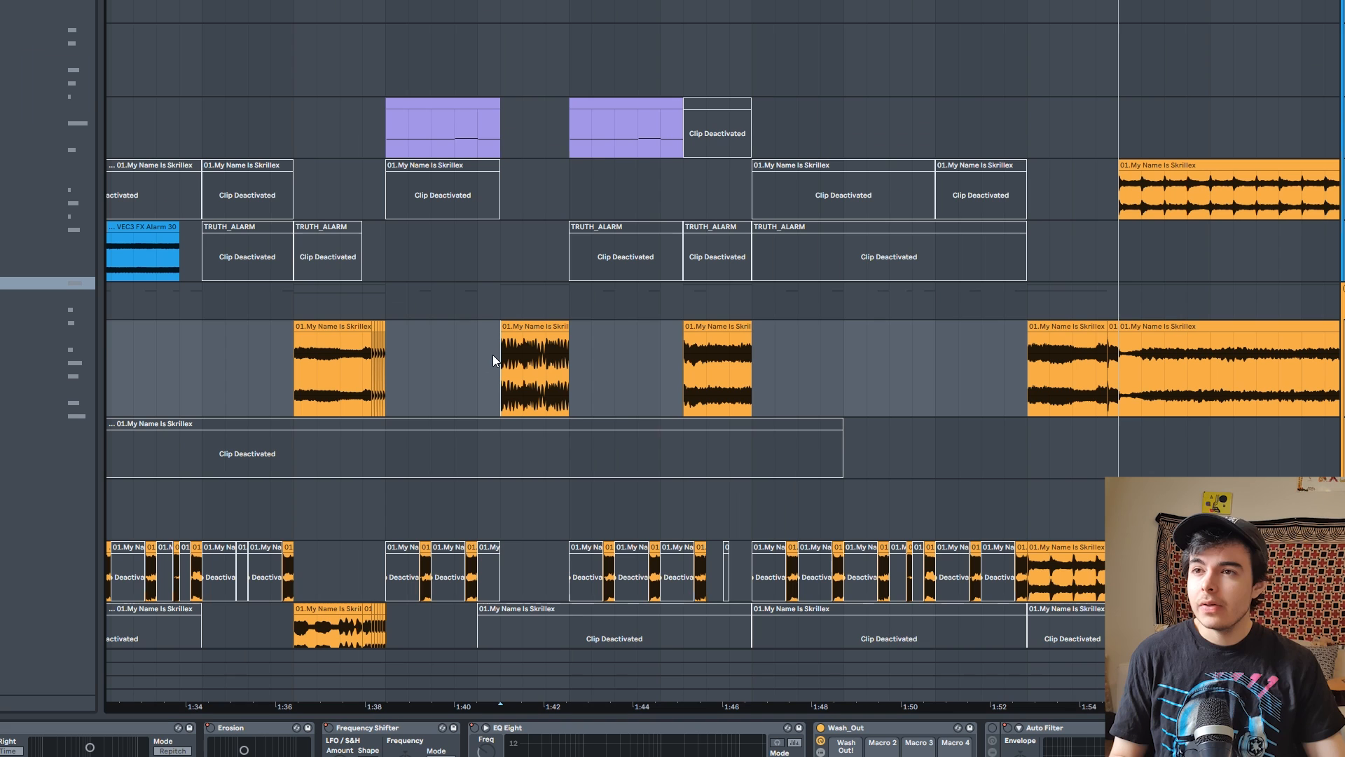
scroll(495, 355, up, 3)
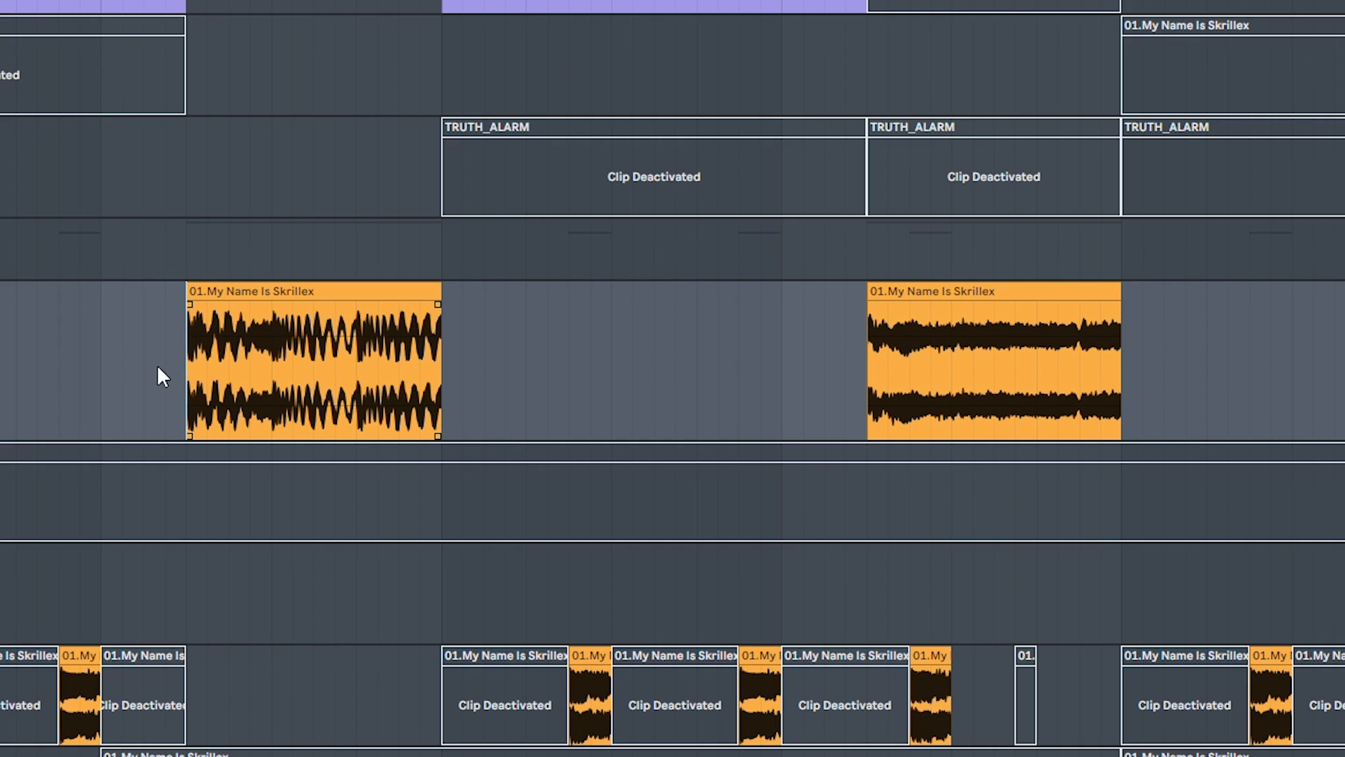
key(space)
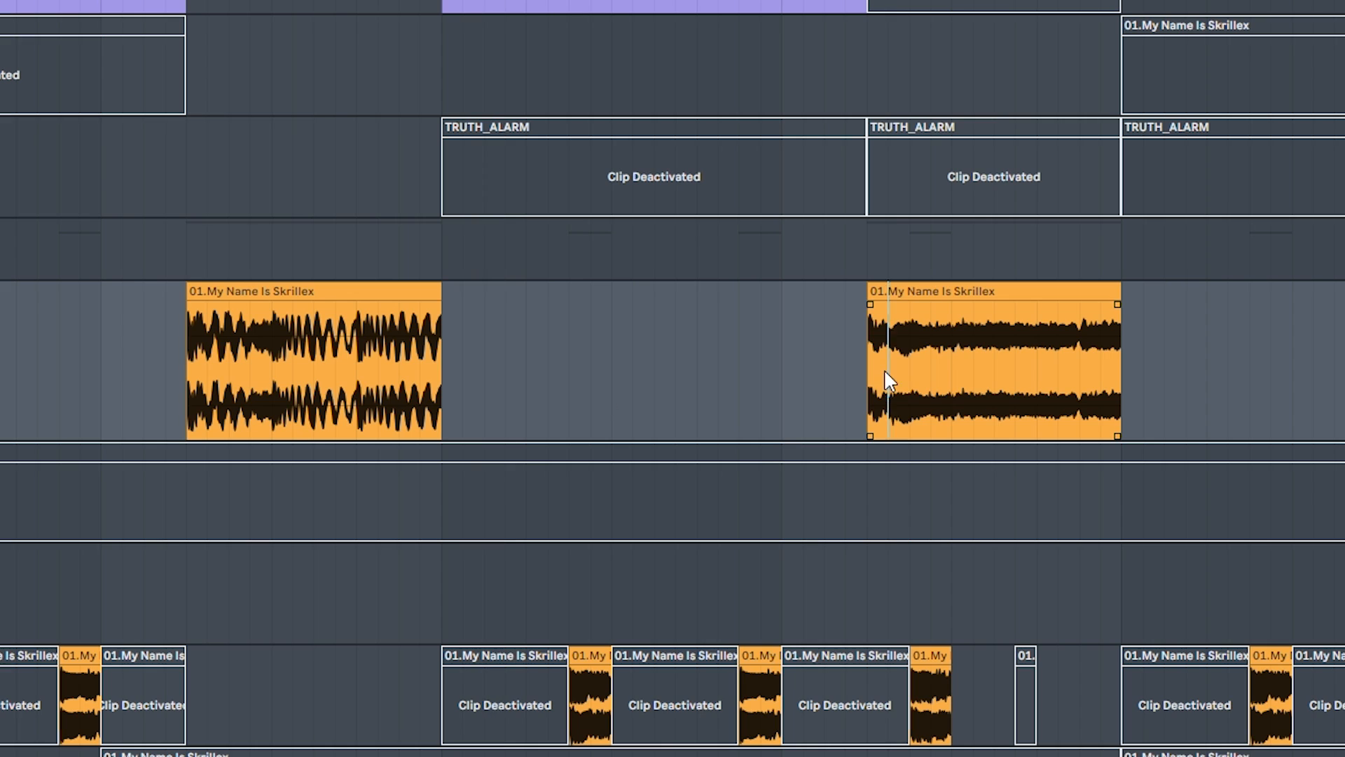
key(space)
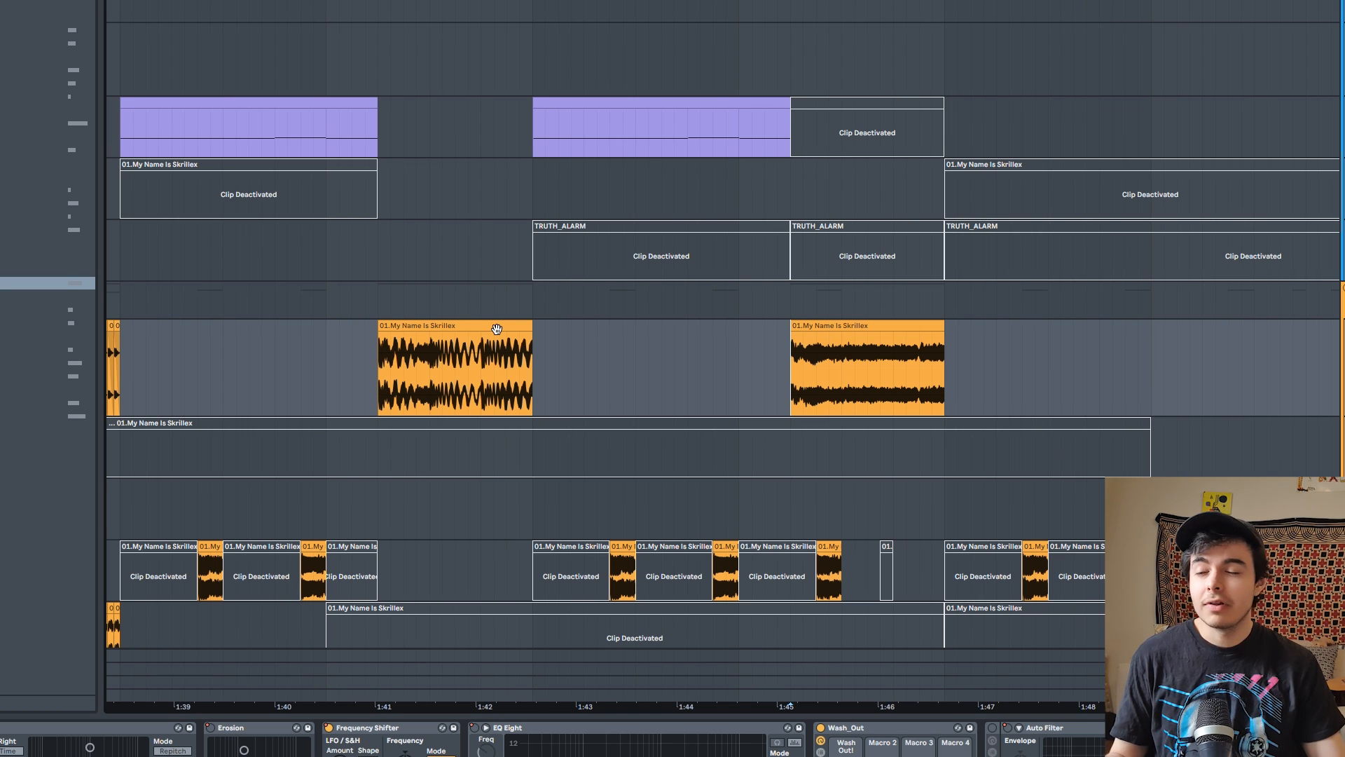
Play the My Name Is Skrillex slice near 1:45, examining its Frequency Shifter spread, and locate the robot_stutter sample at the same point
click(496, 329)
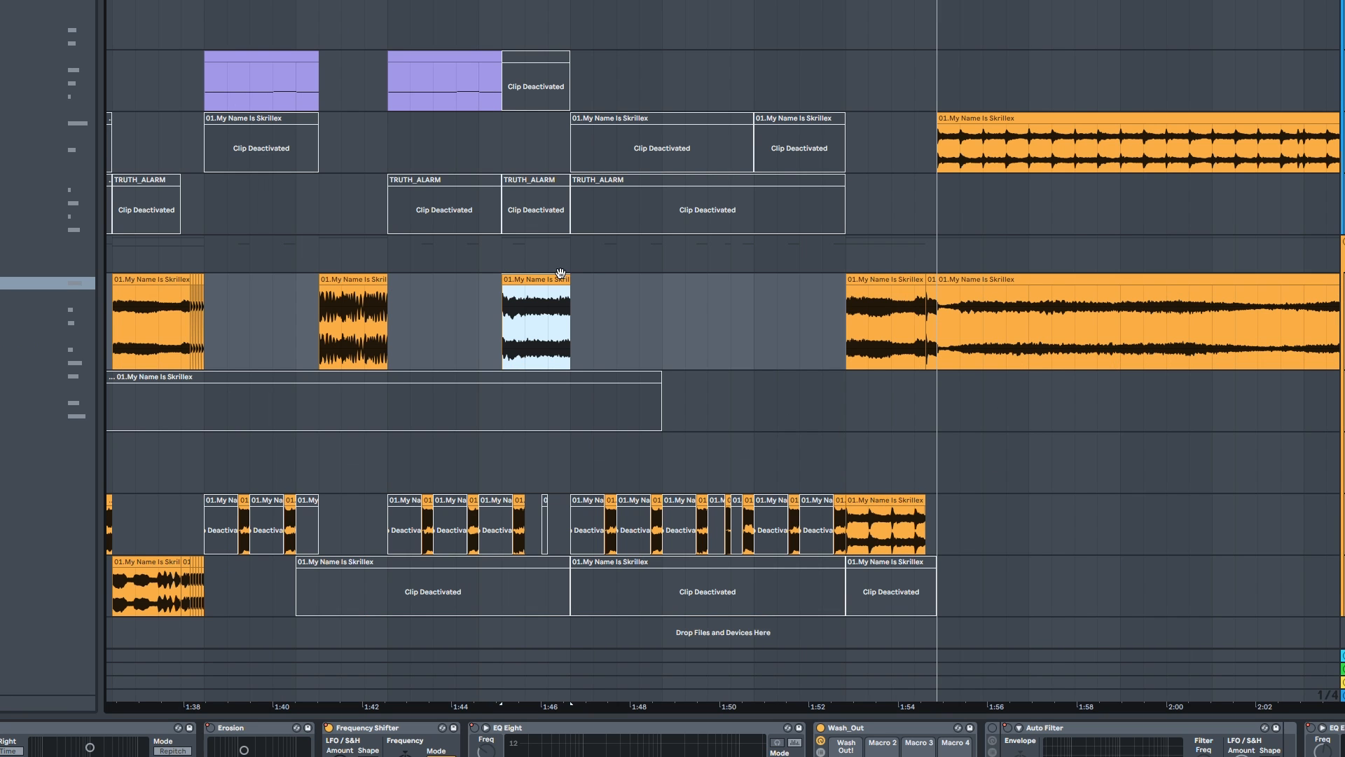
mouse_move(565, 278)
mouse_down()
mouse_move(780, 275)
mouse_move(570, 270)
mouse_up()
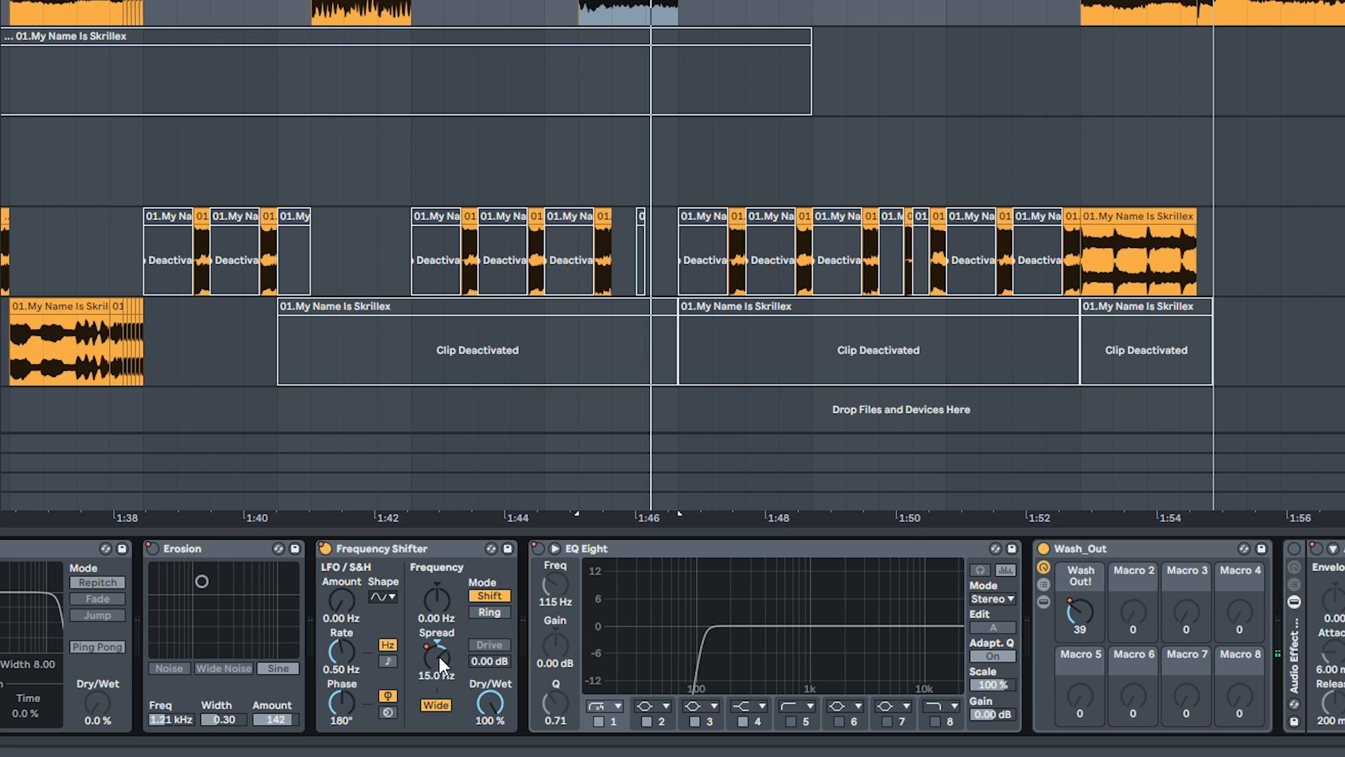
key(space)
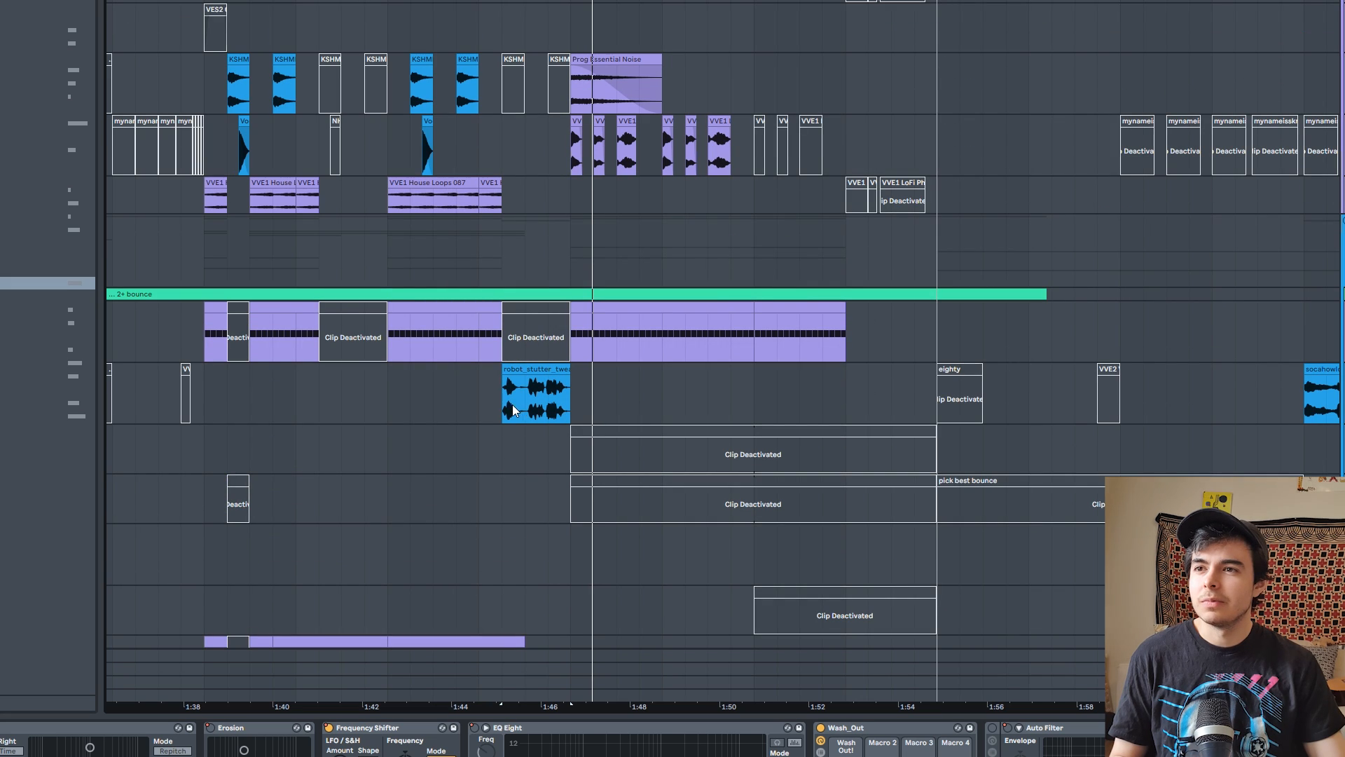
click(507, 412)
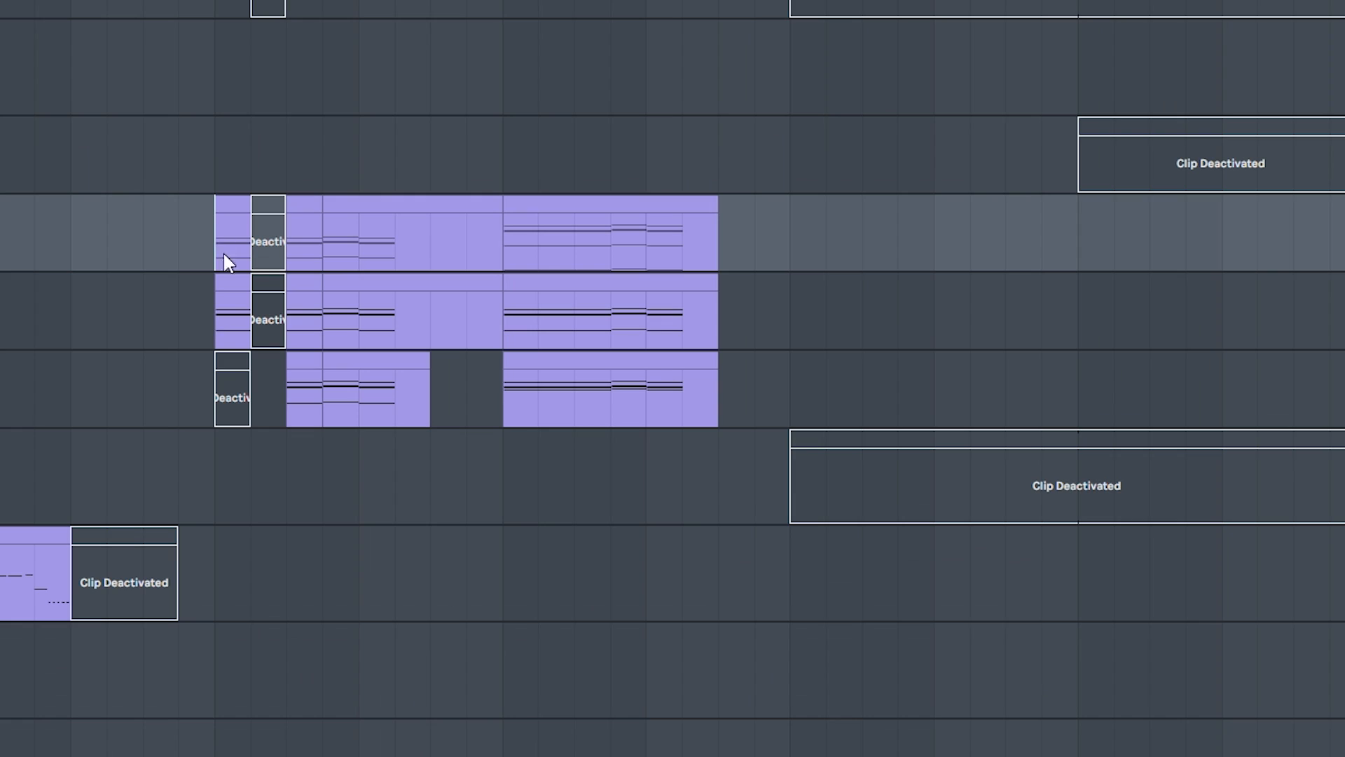
Examine the layers starting near 1:38, from the synth chords and MURDA_808_TRUNK_C bass to the VVE1 House Loops clips
click(210, 323)
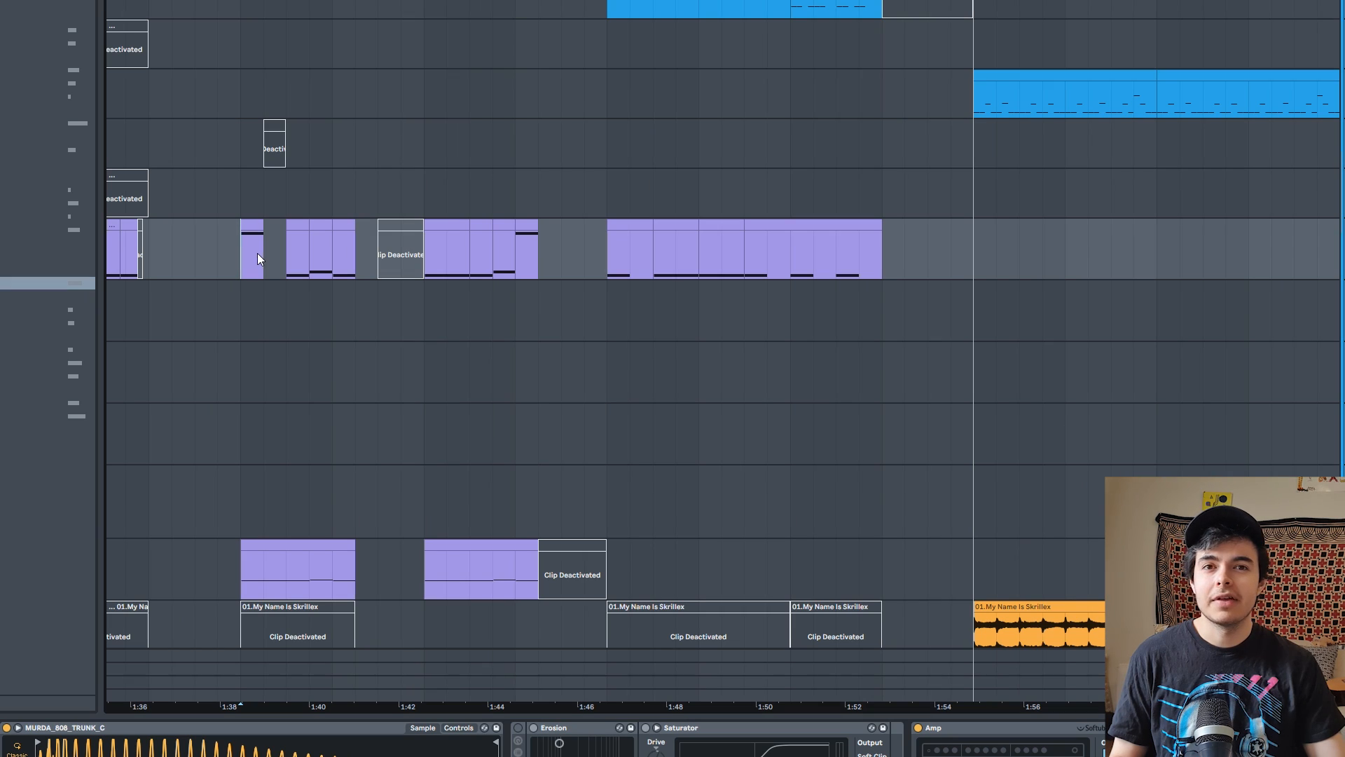
drag(258, 254, 335, 380)
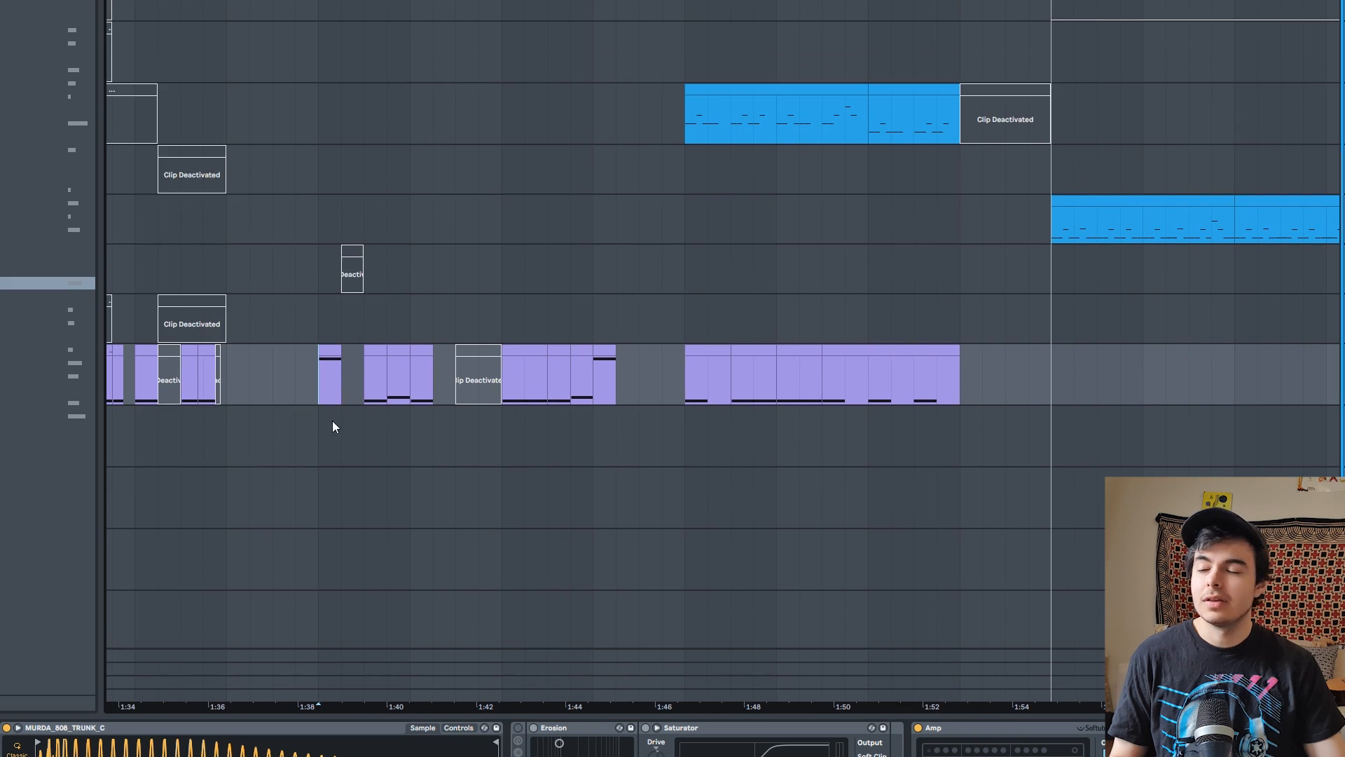
key(space)
key(space)
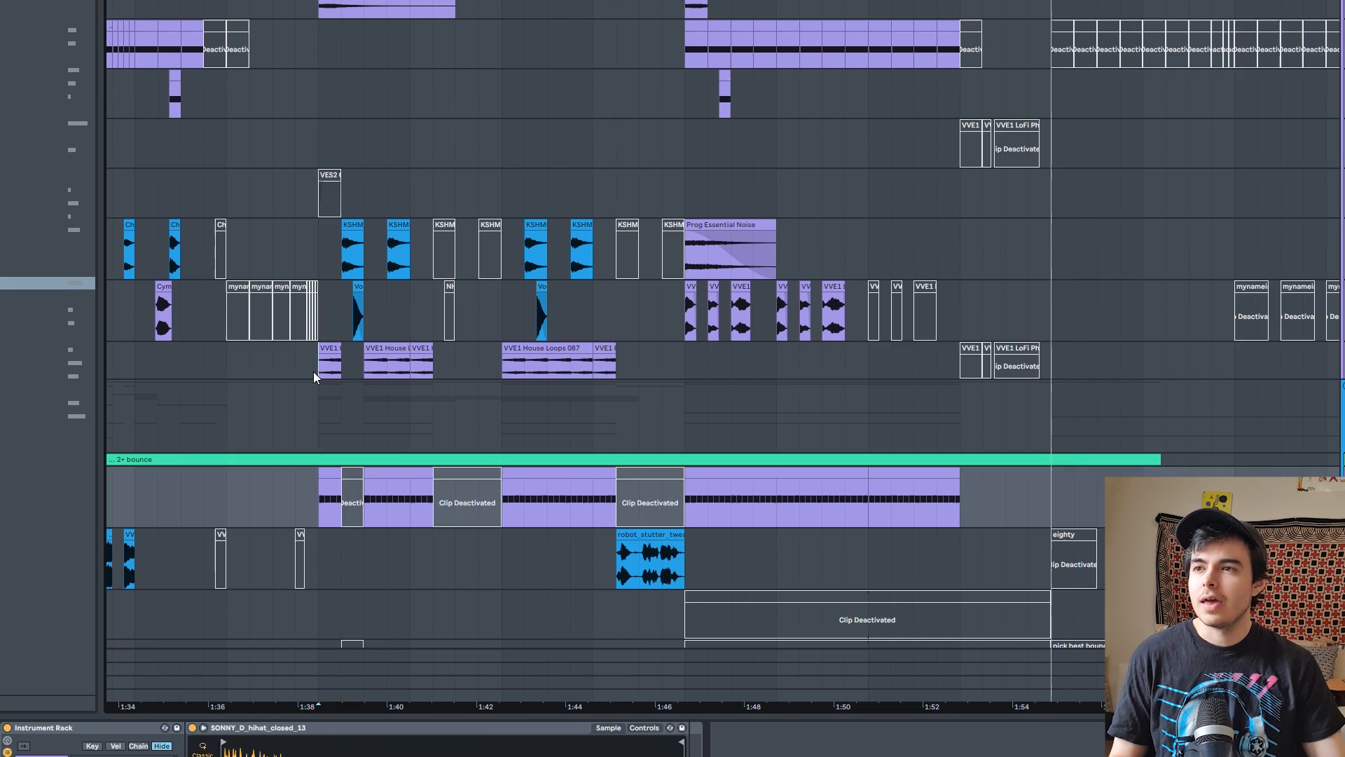
click(315, 371)
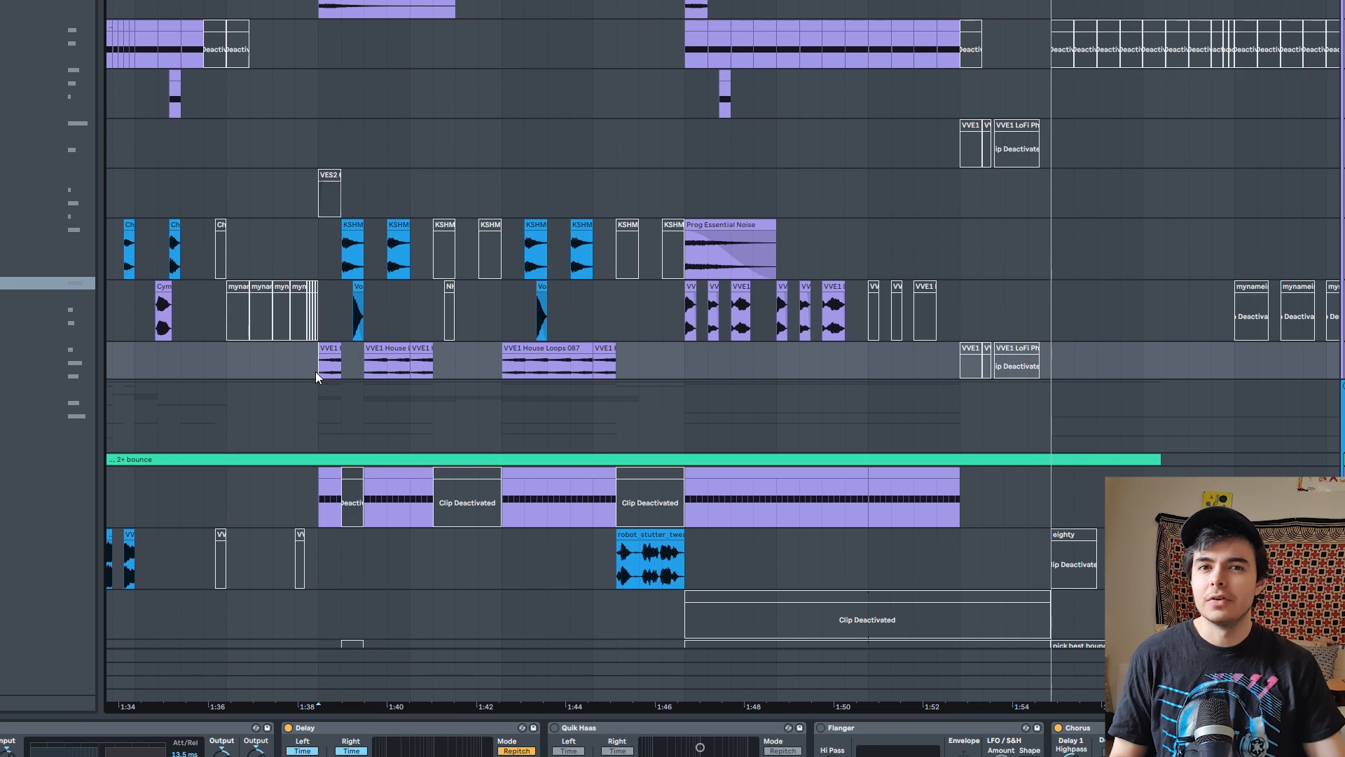
Play the section starting near 1:39, examining the VVE1 House Loops clips alongside the vocal samples above them
scroll(317, 372, up, 4)
scroll(316, 371, up, 3)
key(space)
scroll(309, 375, down, 2)
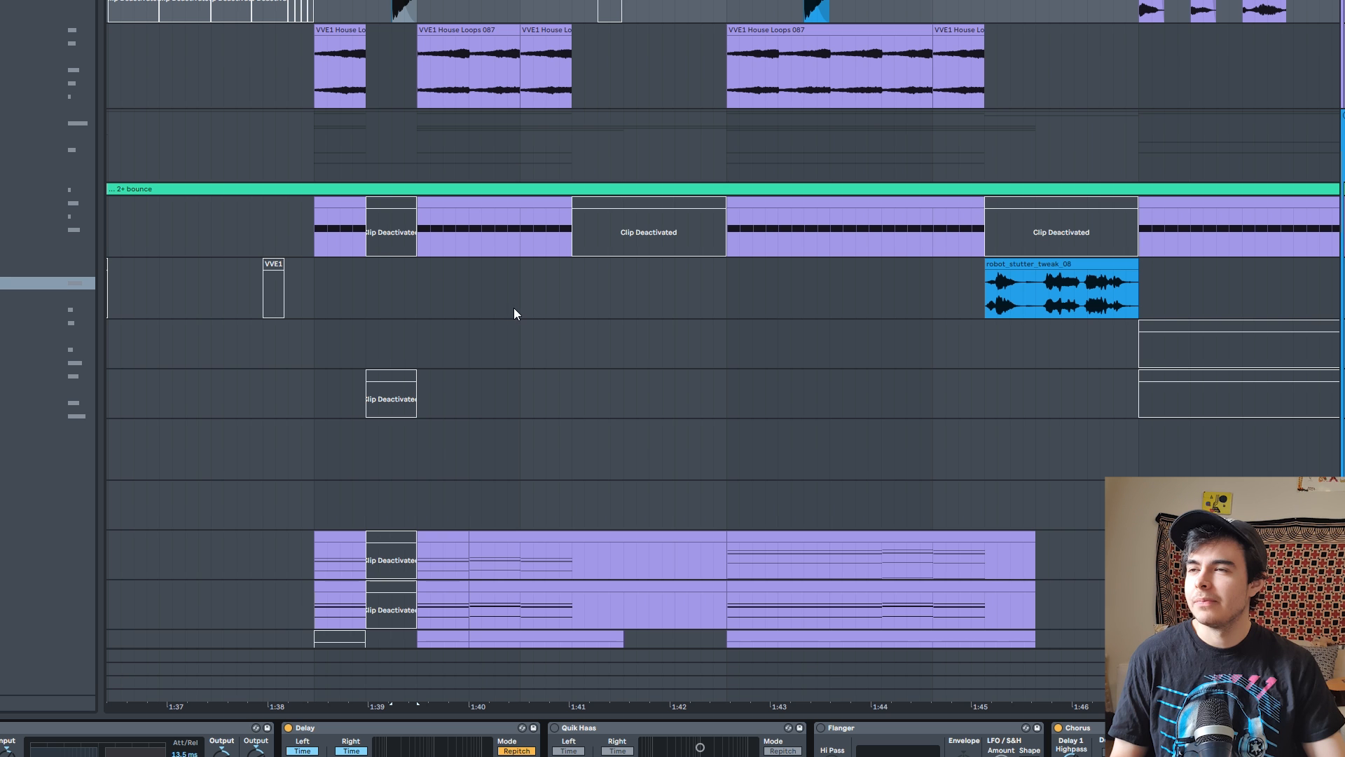
scroll(536, 311, up, 5)
scroll(582, 301, right, 5)
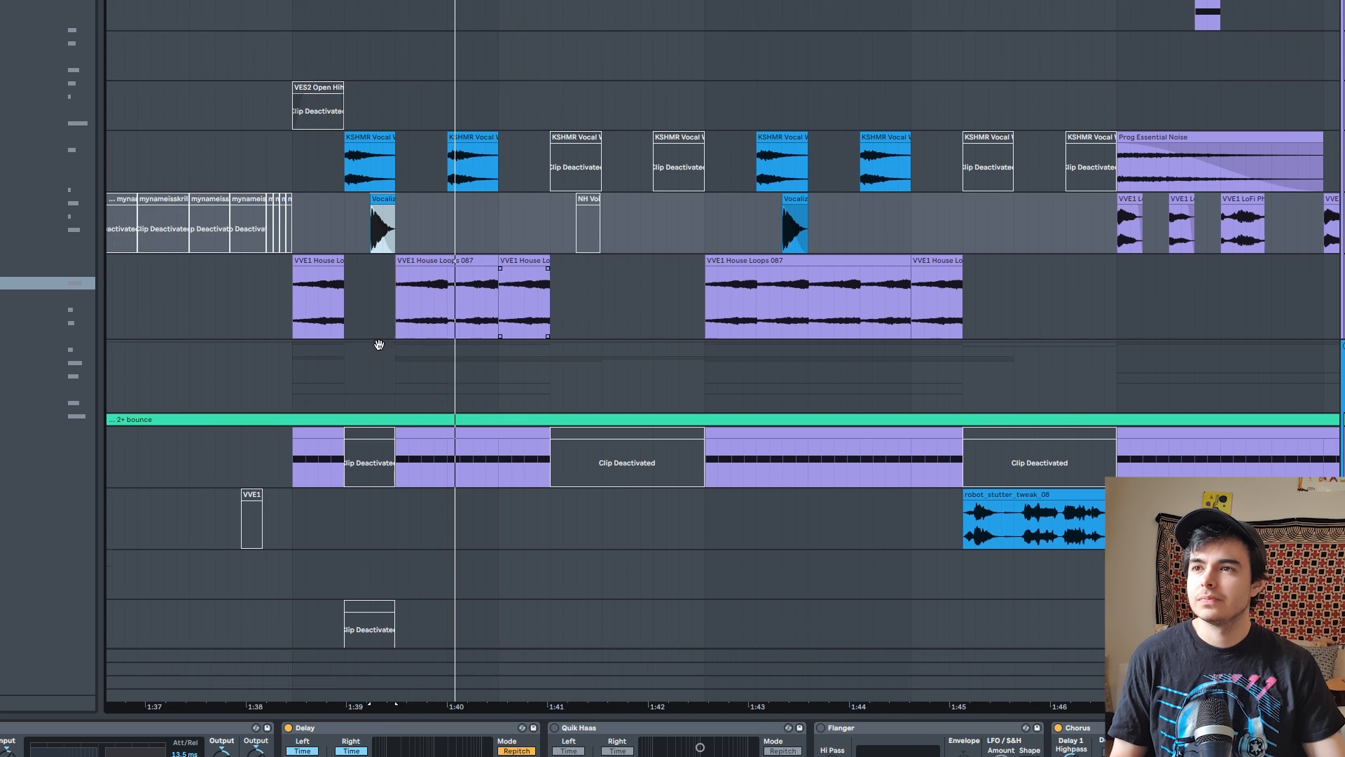
Play from about 1:38 on the KSHMR vocal track, examining how its chops alternate with the House Loops clips
click(592, 267)
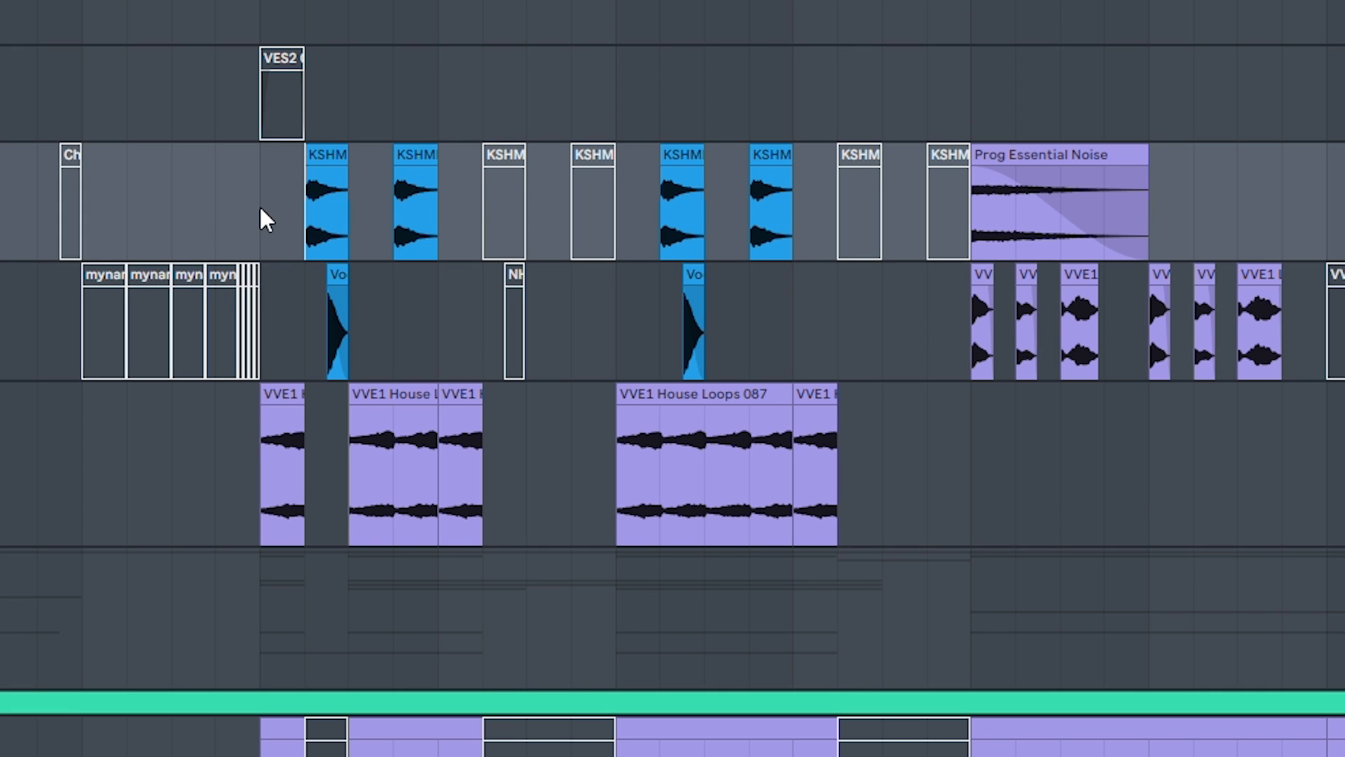
click(269, 205)
key(plus)
key(plus)
key(minus)
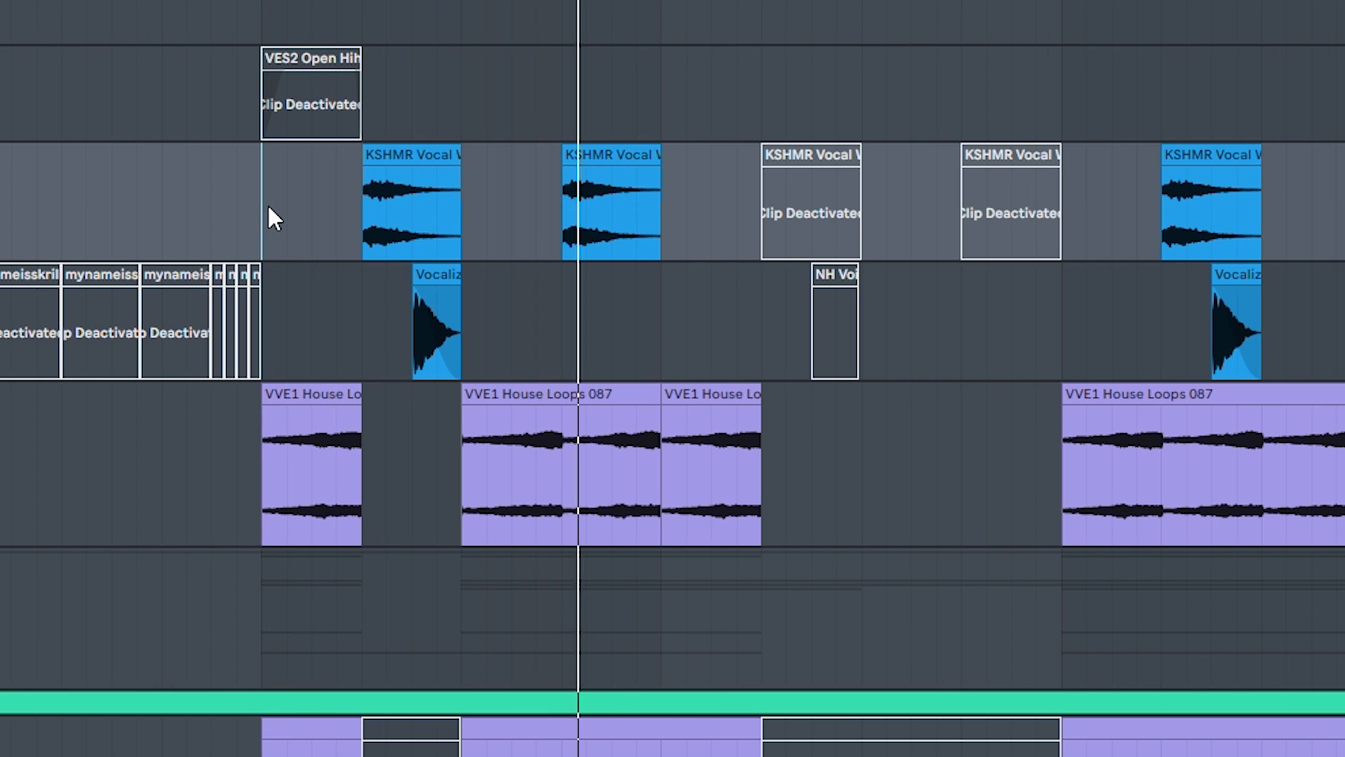
key(minus)
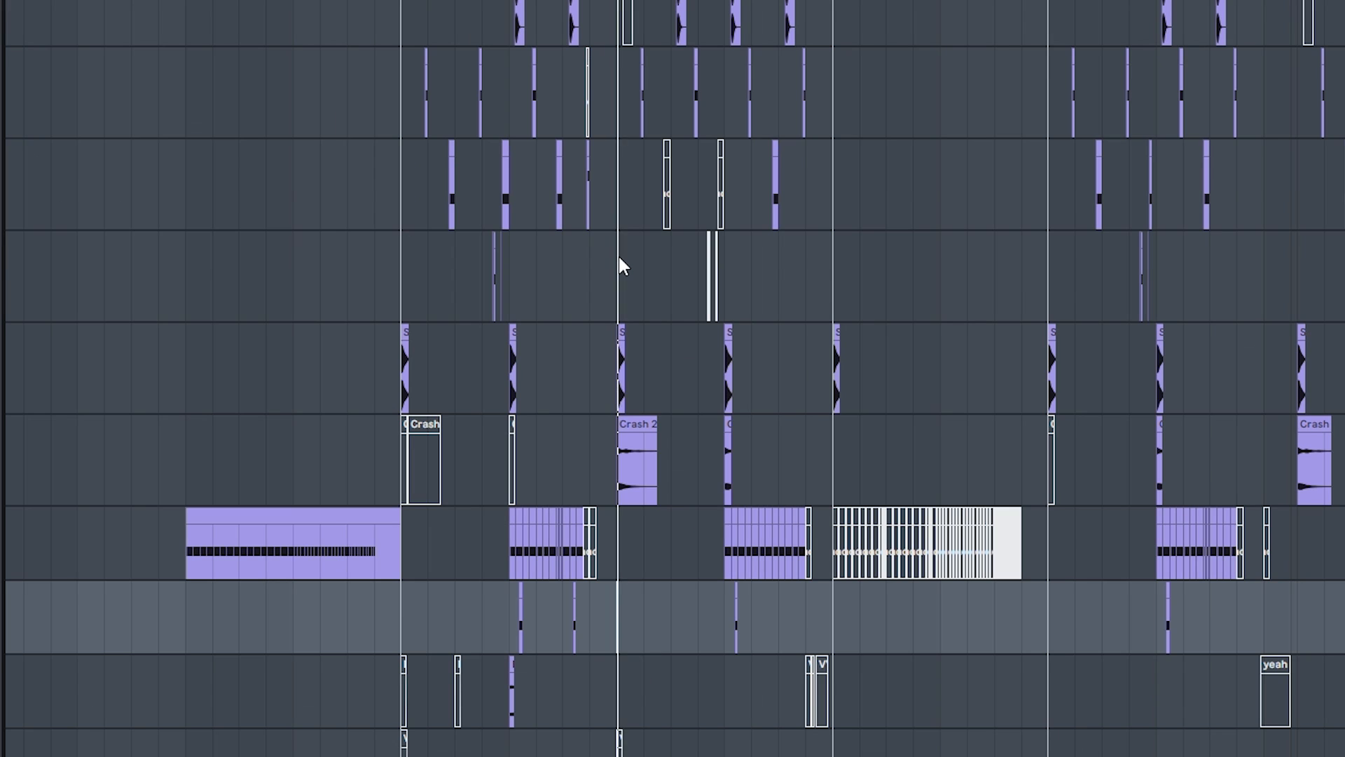
Locate the SONNY_D_fx_10 clips starting near 1:38 and audition the first one, examining the deactivated gap before the second
scroll(620, 257, down, 4)
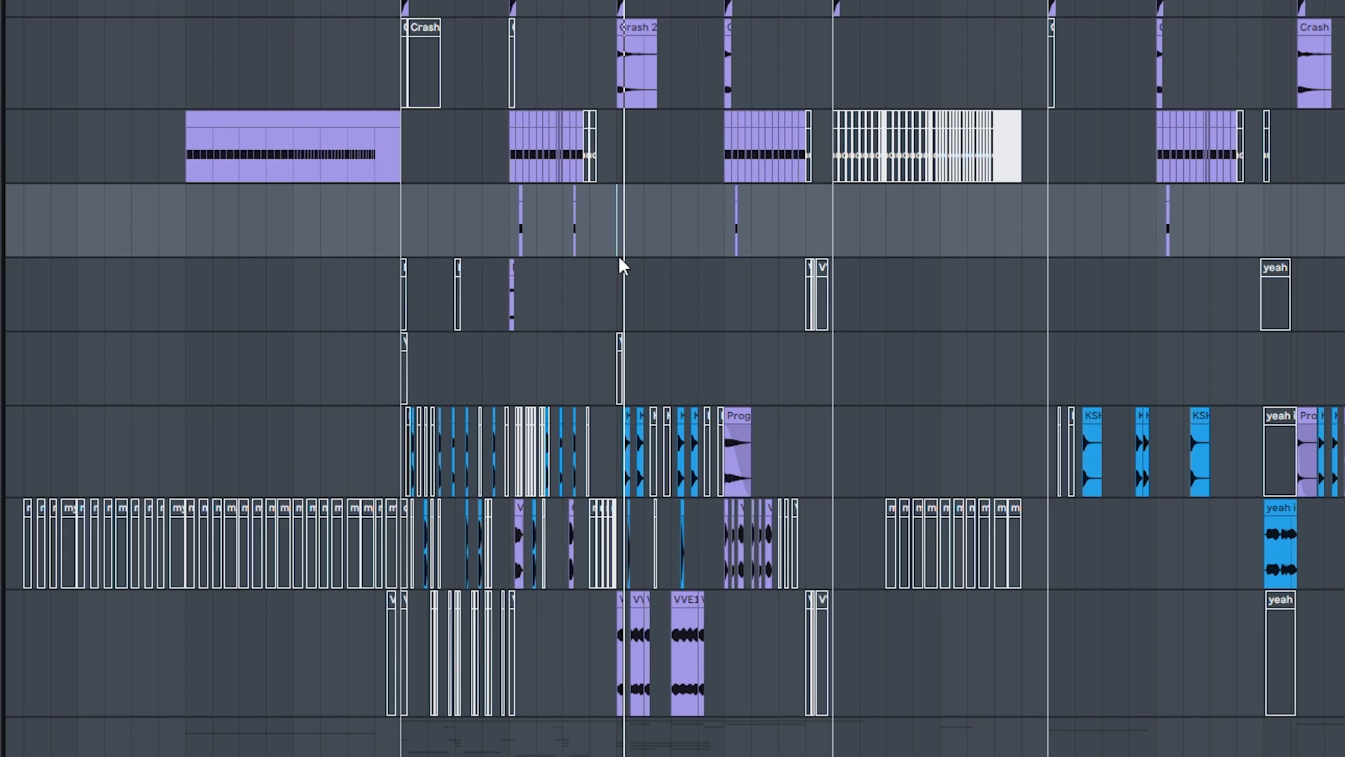
key(plus)
scroll(636, 255, up, 4)
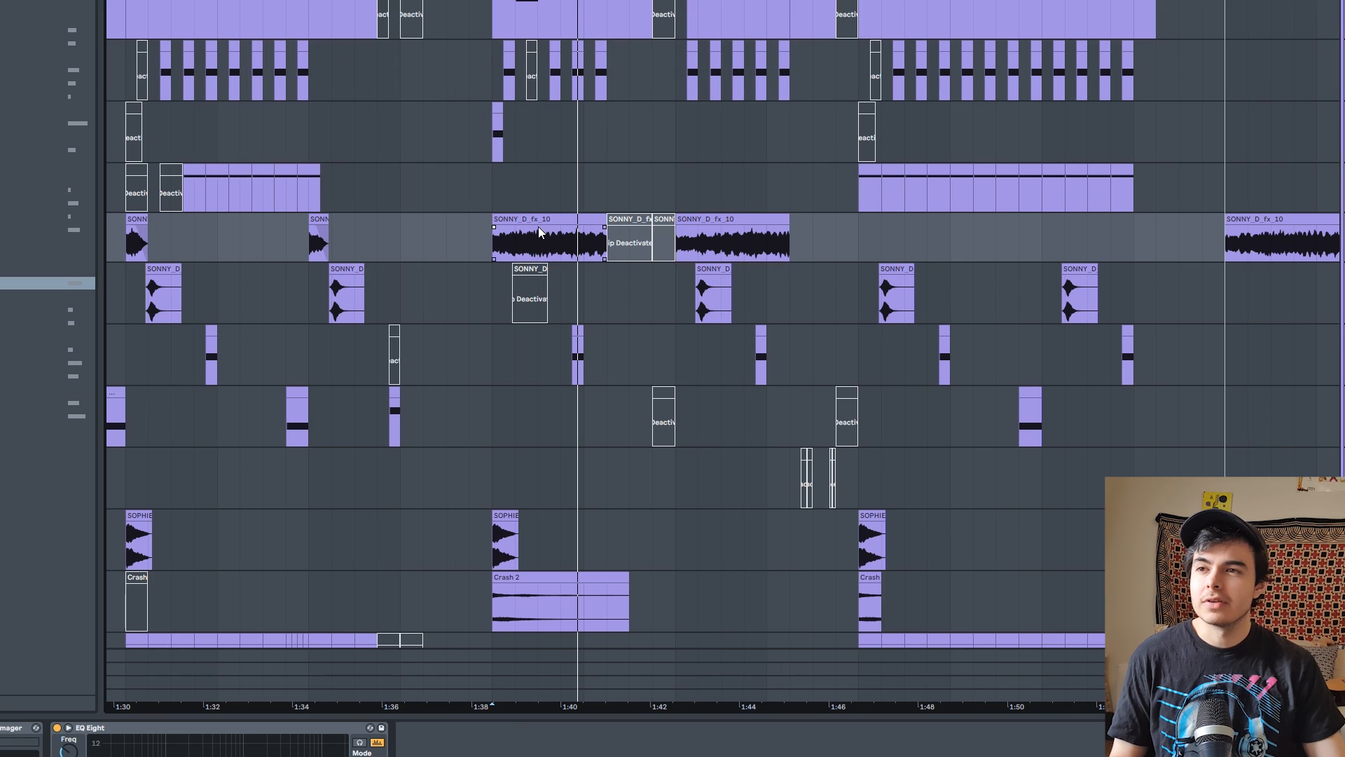
click(538, 226)
scroll(384, 253, right, 3)
scroll(384, 253, up, 2)
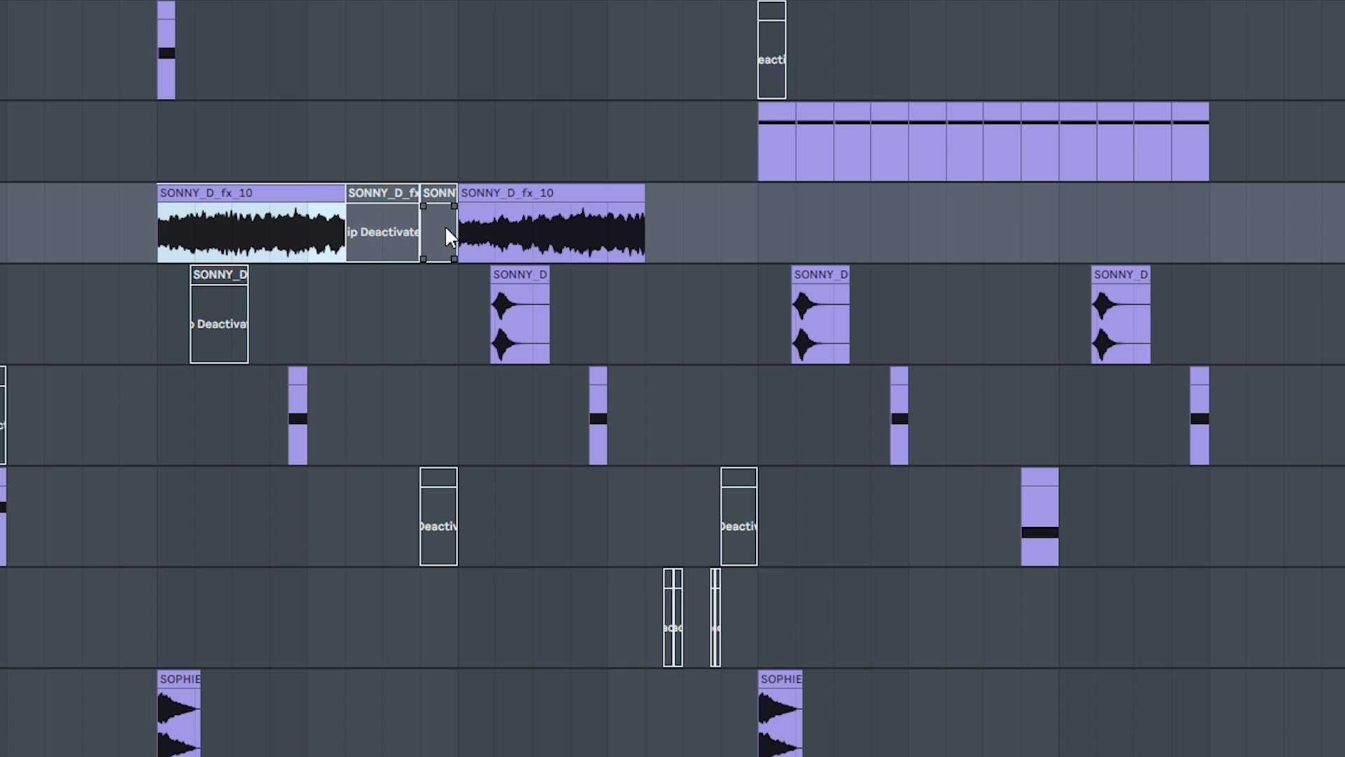
click(579, 270)
click(330, 209)
key(space)
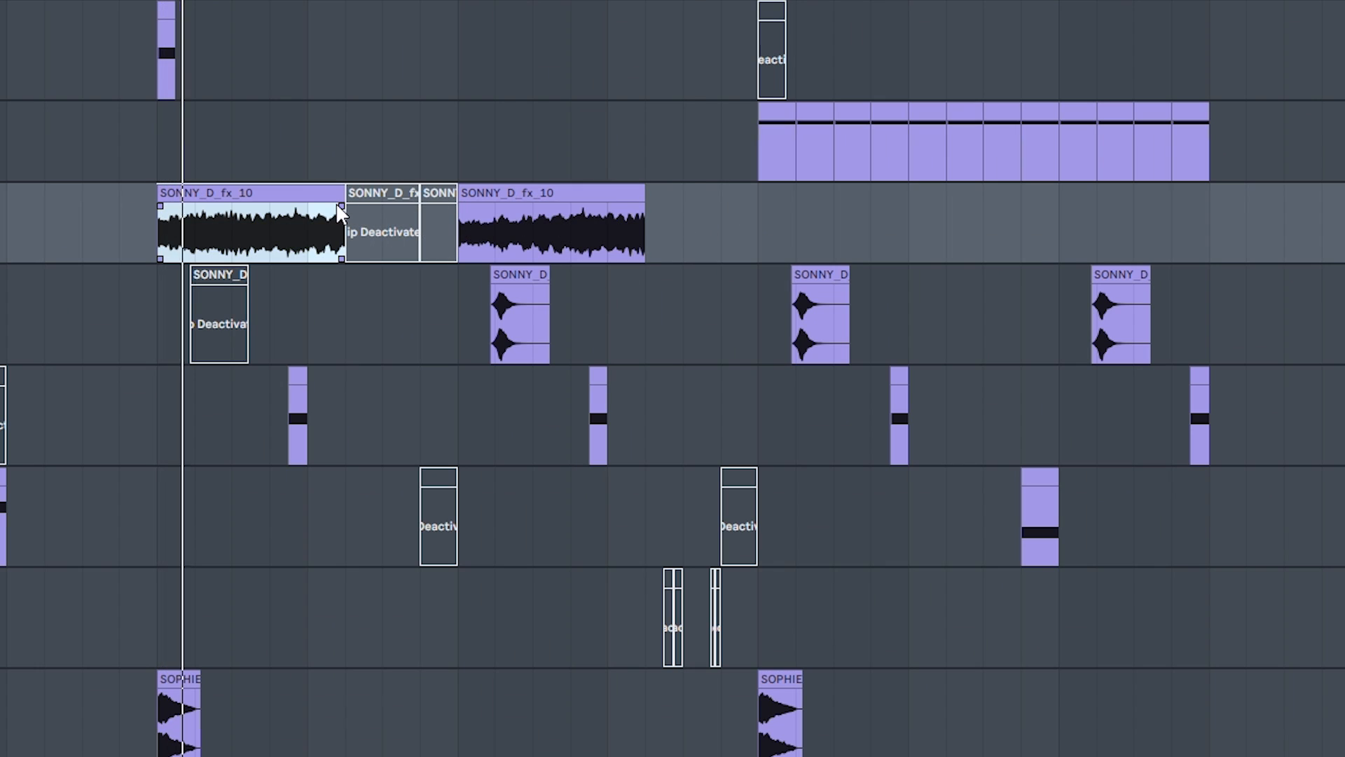
click(477, 196)
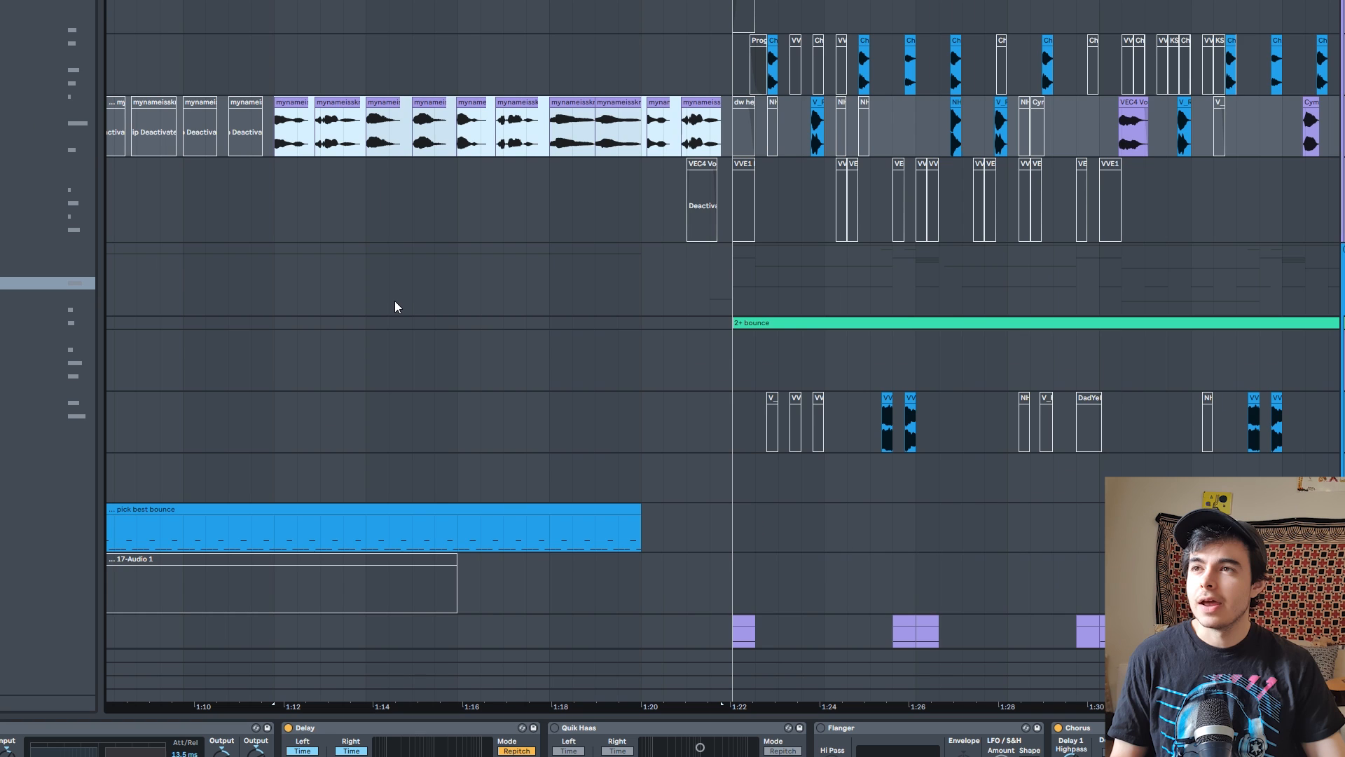
Deactivate the first two active My Name Is Skrillex slices near 1:12 in the build-up
scroll(394, 304, up, 5)
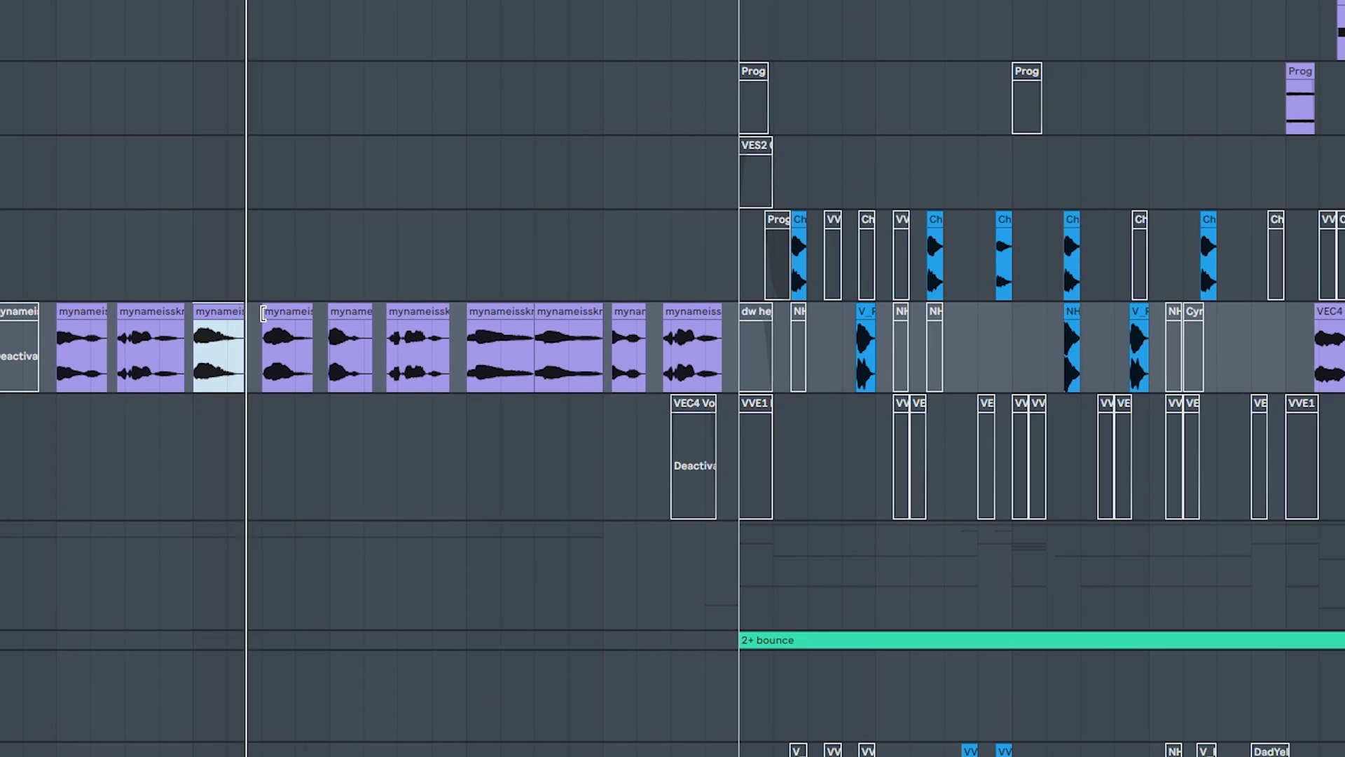
click(264, 313)
click(165, 312)
shift+click(92, 313)
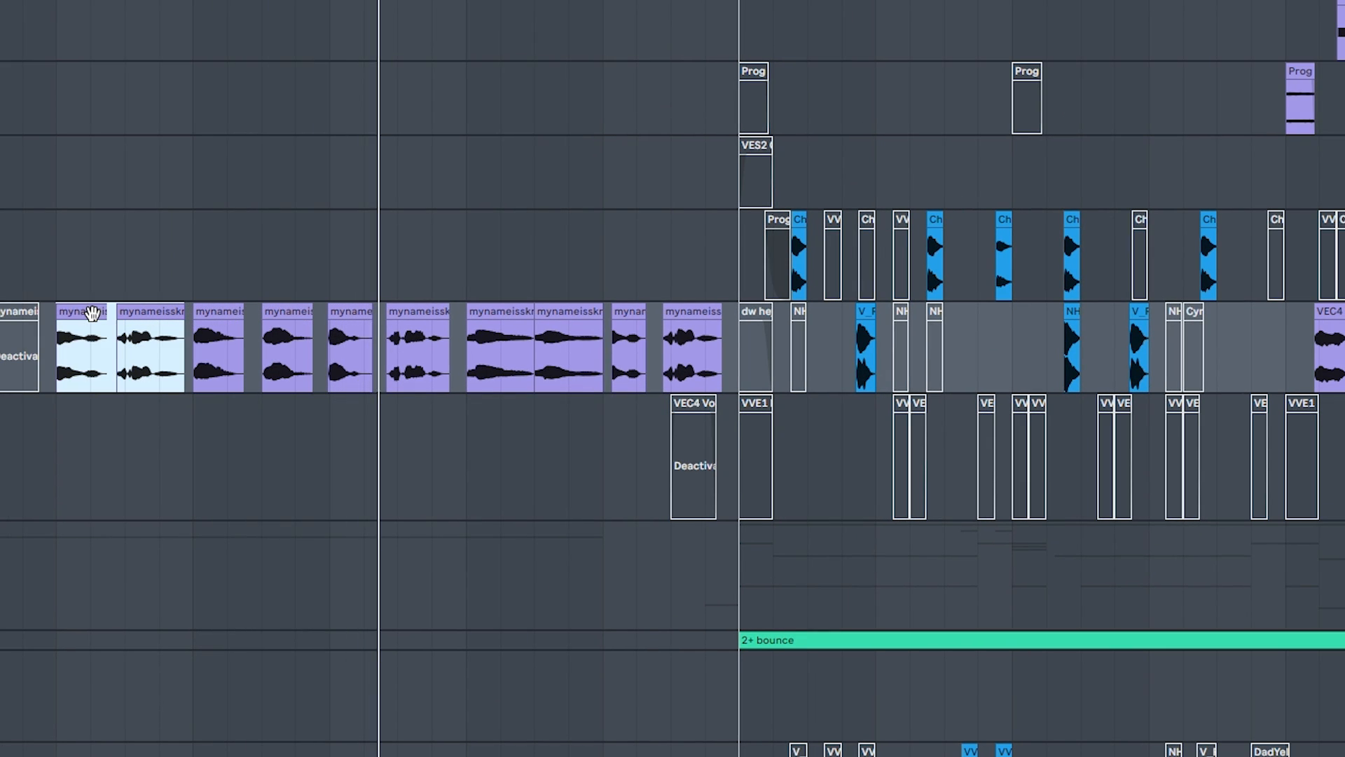
key(0)
Deactivate the remaining active My Name Is Skrillex slices from about 1:14 to 1:20
click(489, 313)
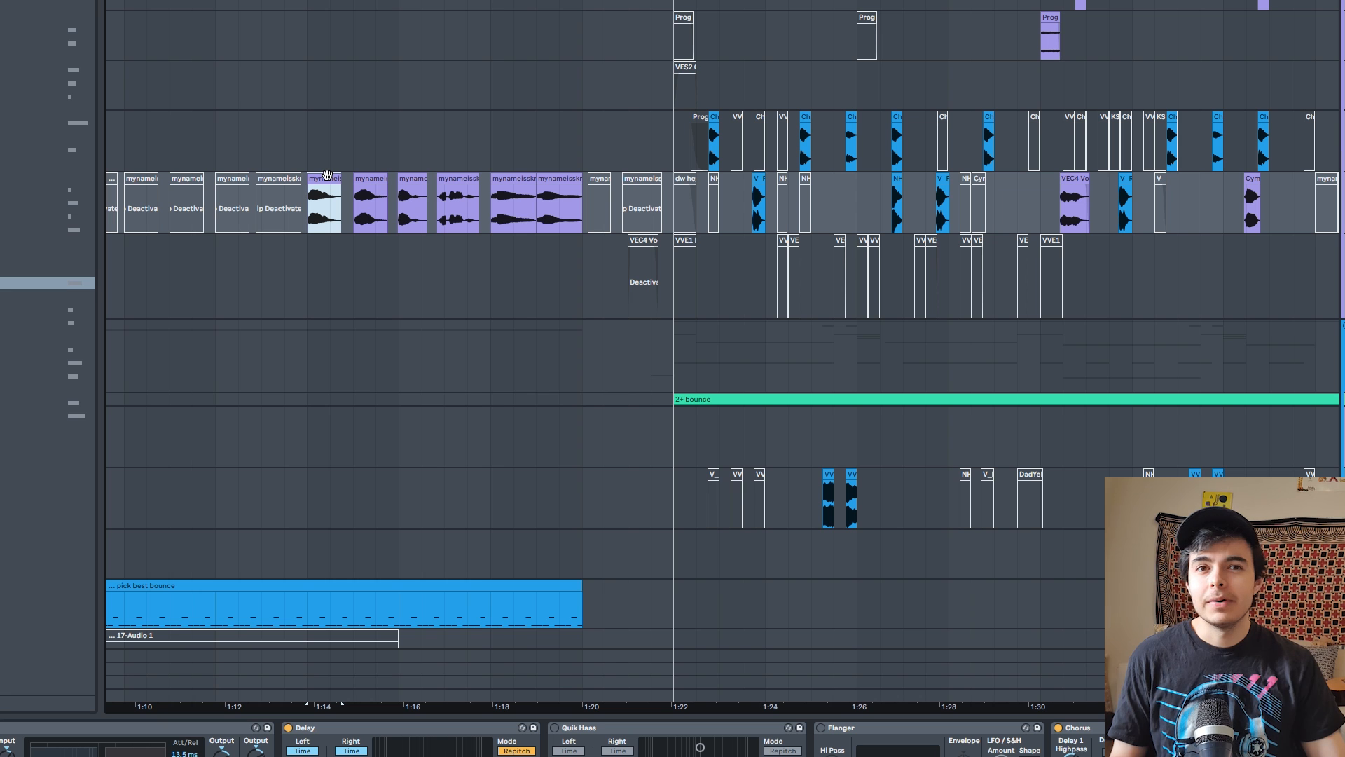
shift+click(545, 172)
key(0)
click(308, 132)
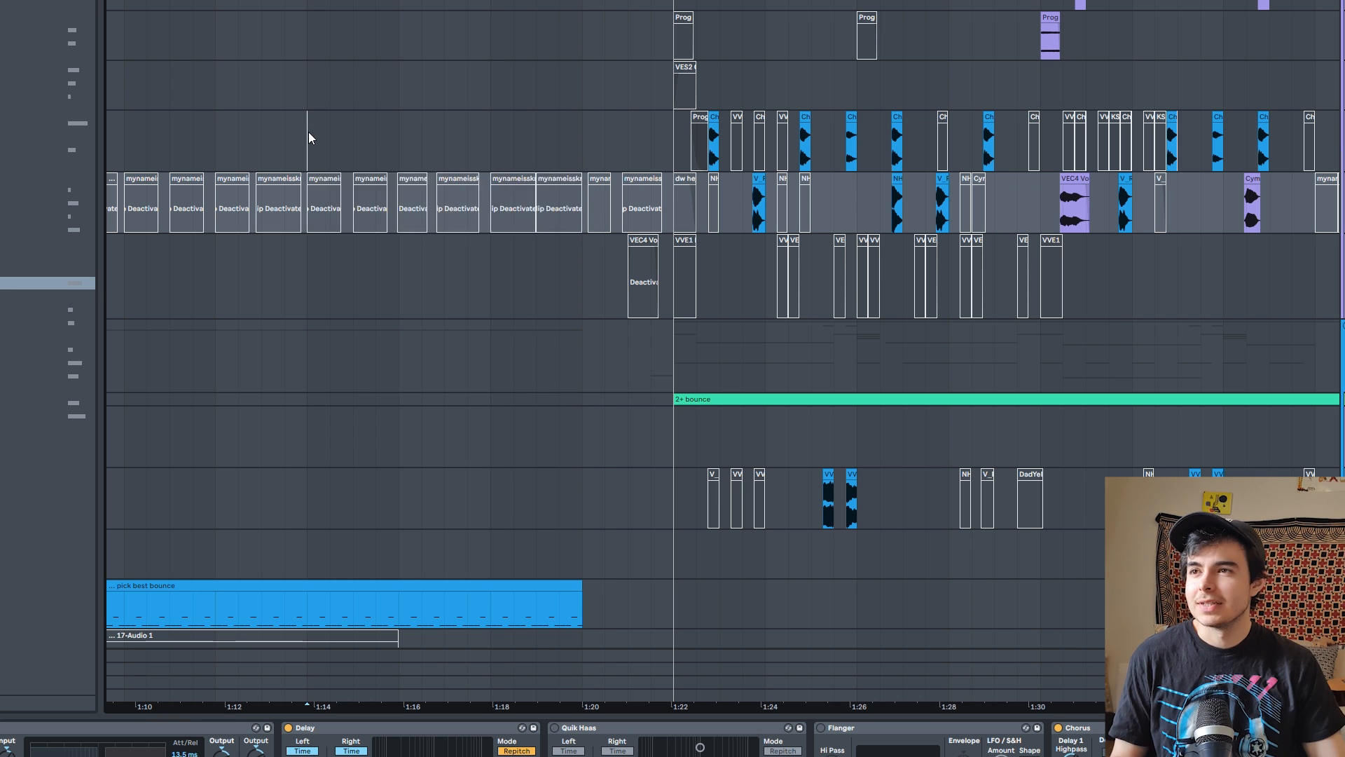
Play through the robot_stutter section, locate the MIDI clip starting near 1:46, and open its Massive synth
drag(308, 131, 523, 289)
drag(470, 96, 463, 255)
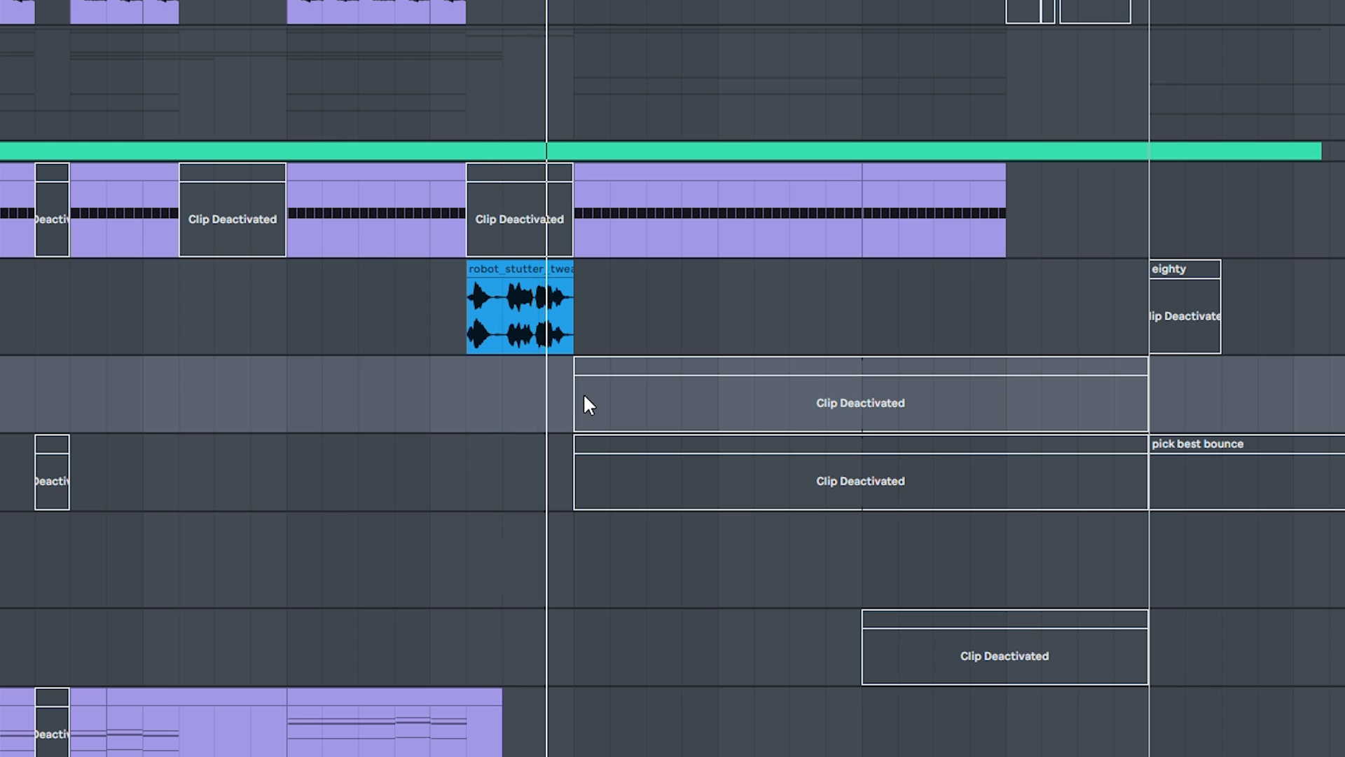
scroll(592, 378, down, 10)
scroll(600, 376, down, 5)
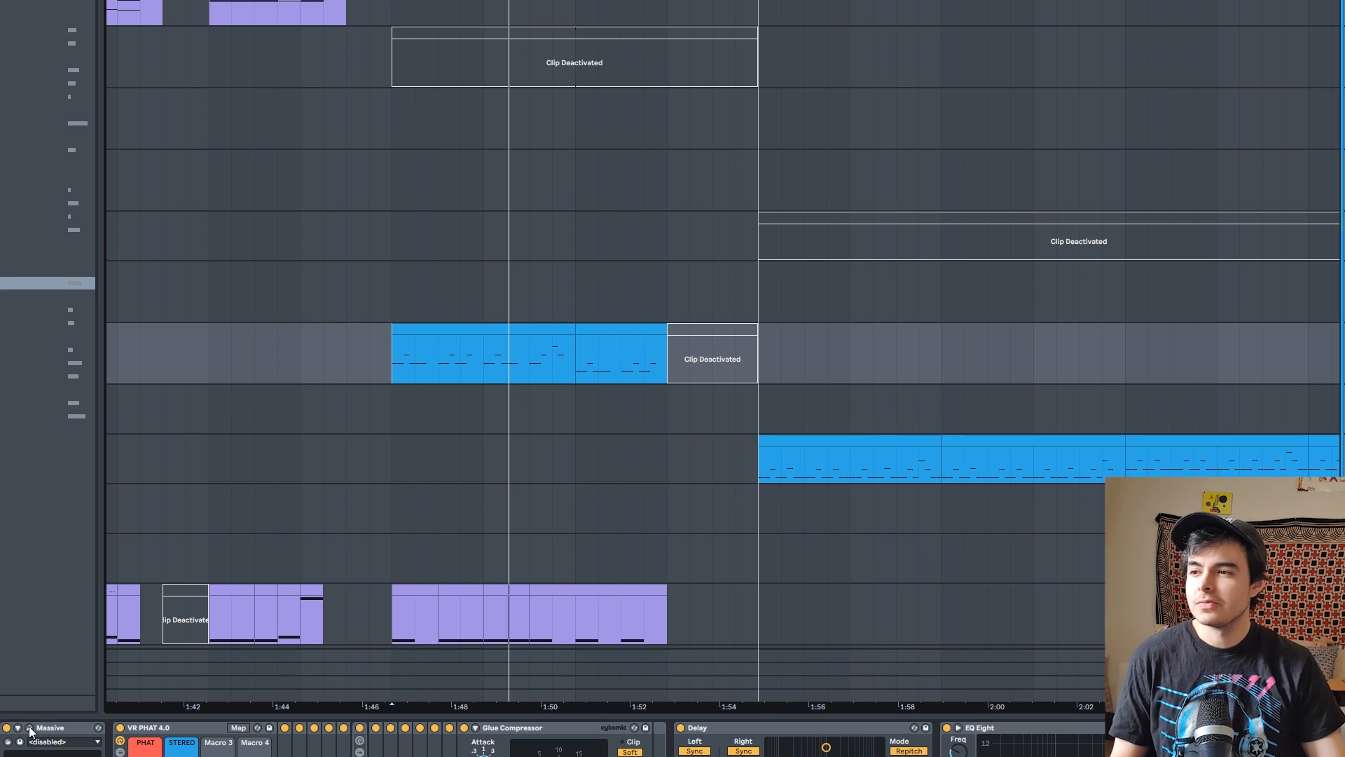
click(29, 728)
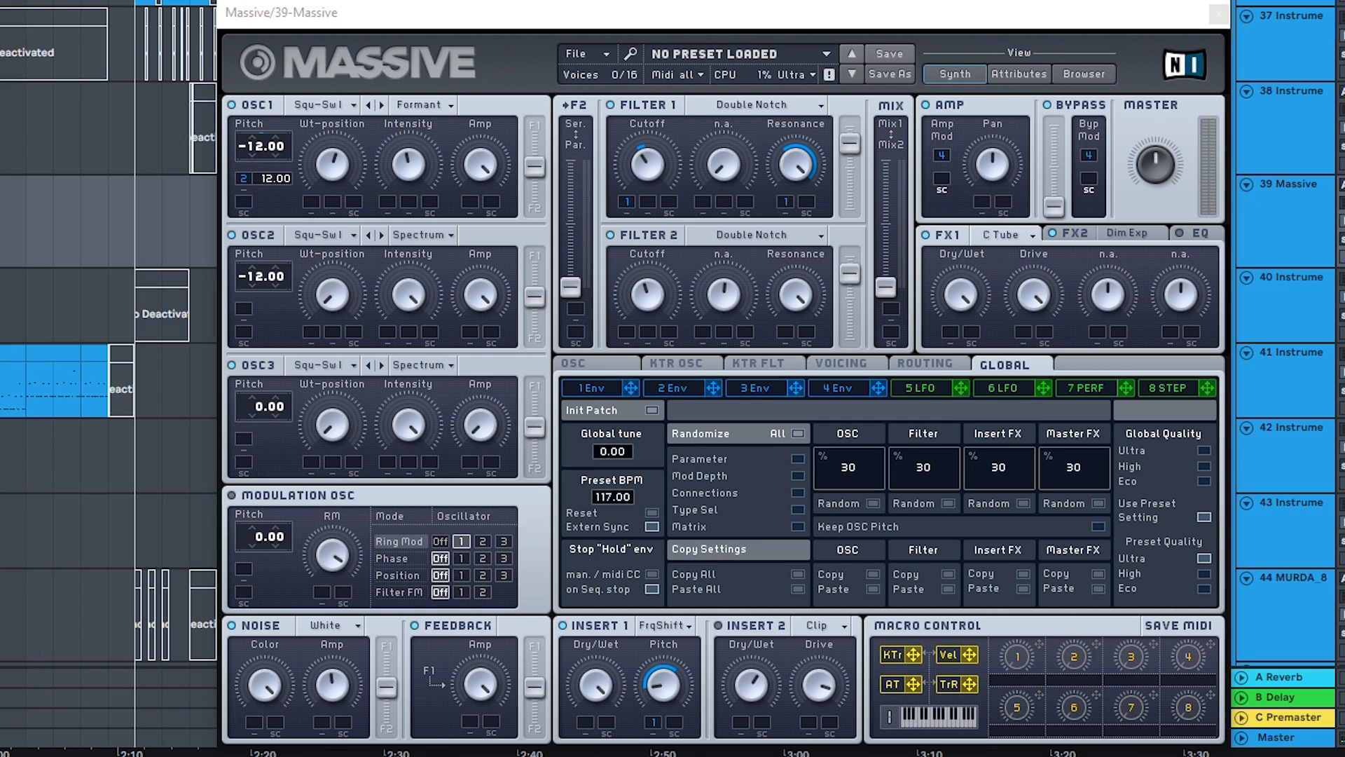
Examine the 39-Massive patch while auditioning its clip near 1:46, and close the synth window
scroll(109, 379, up, 5)
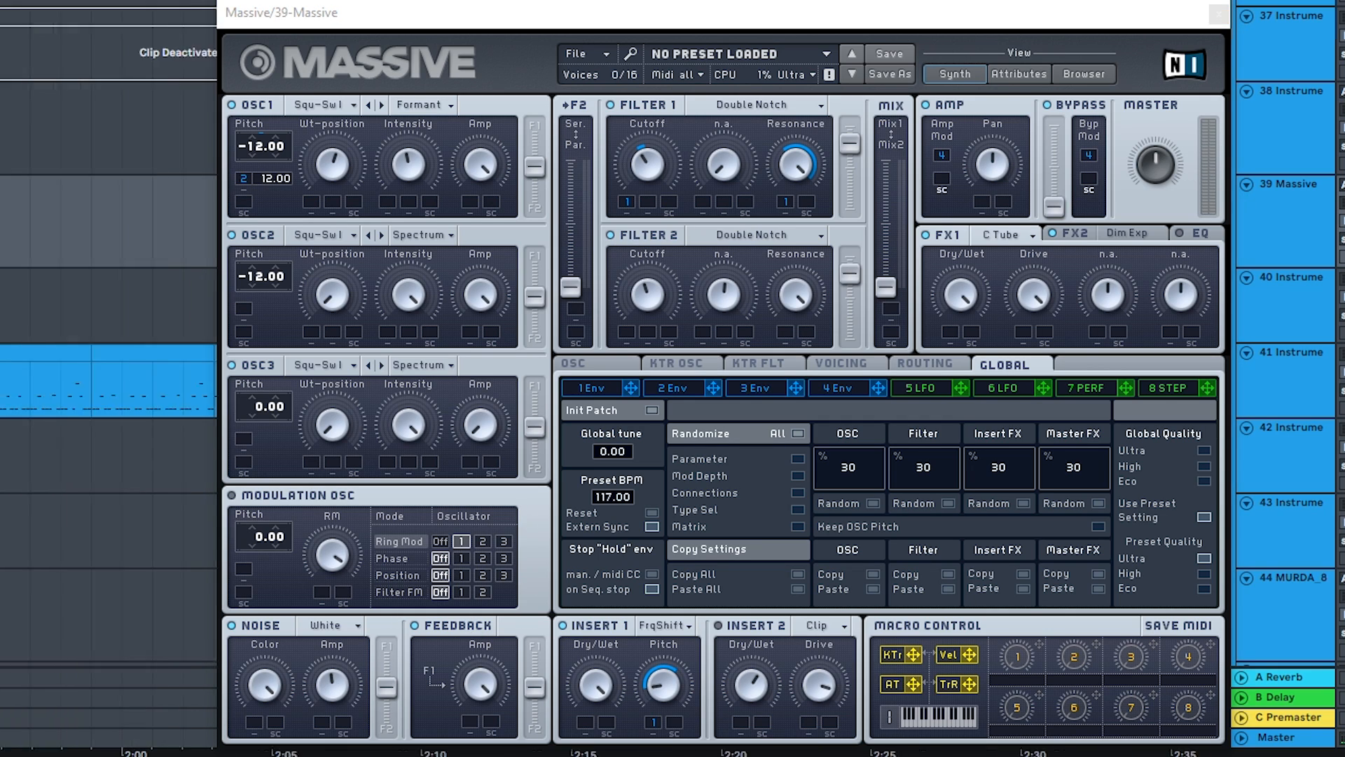
drag(98, 238, 198, 310)
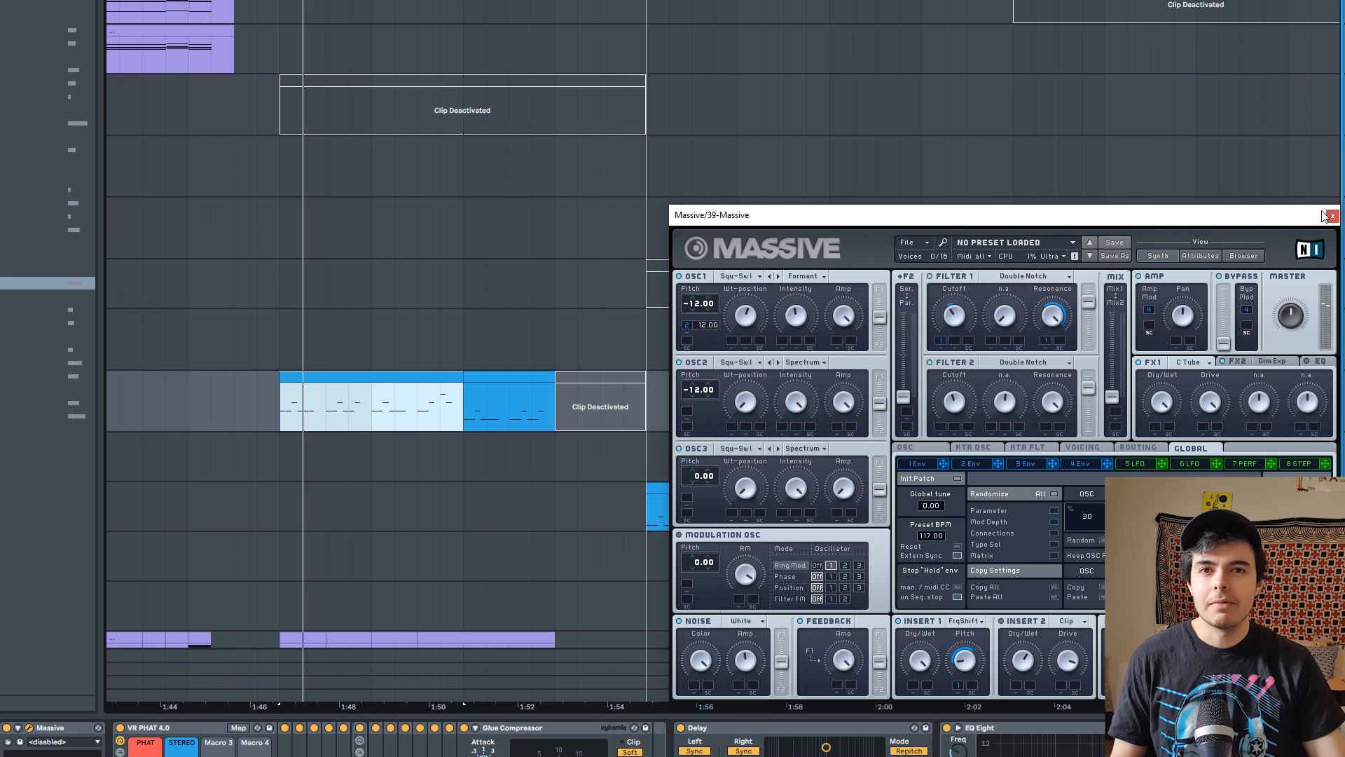
click(1219, 13)
click(496, 404)
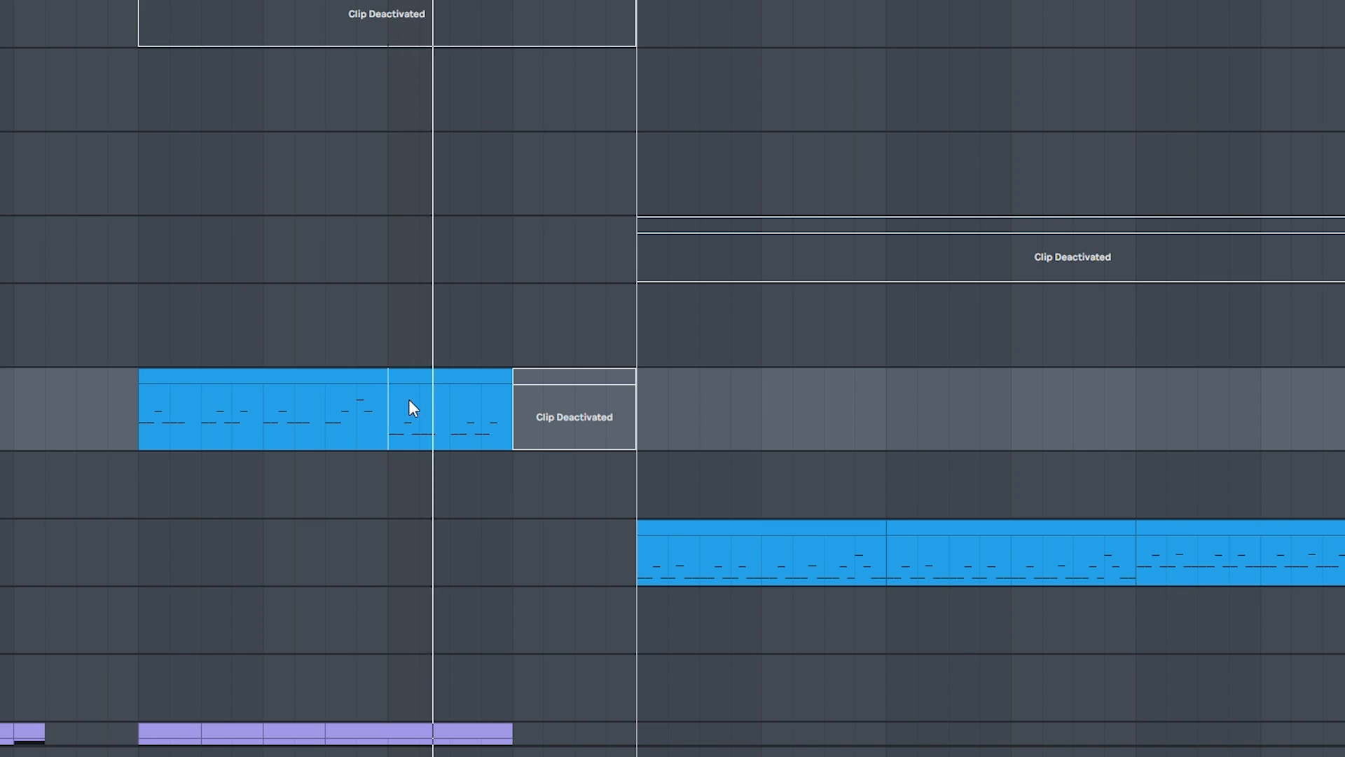
Locate the Instrument Rack MIDI clips starting near 1:54 and play the first one
scroll(409, 399, down, 3)
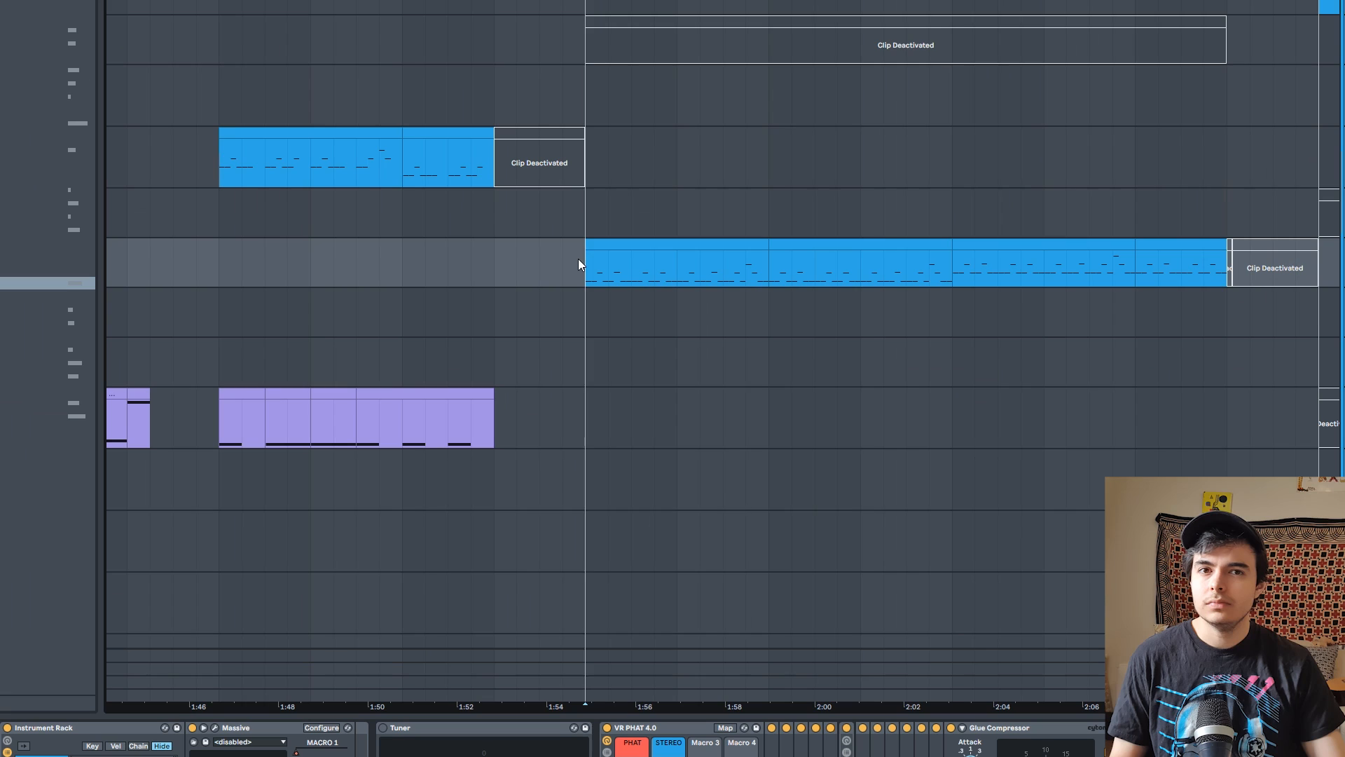
drag(474, 277, 221, 395)
scroll(221, 392, down, 3)
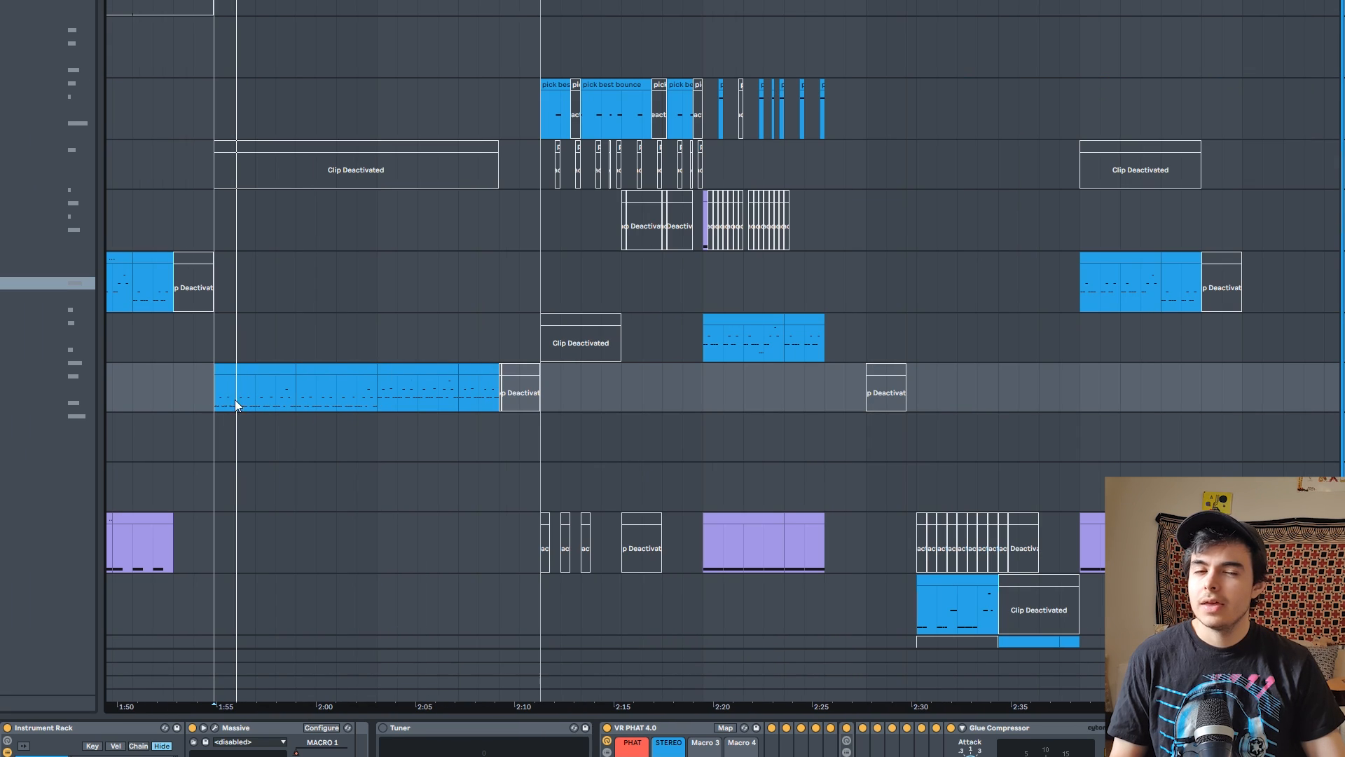
drag(319, 428, 529, 398)
click(428, 358)
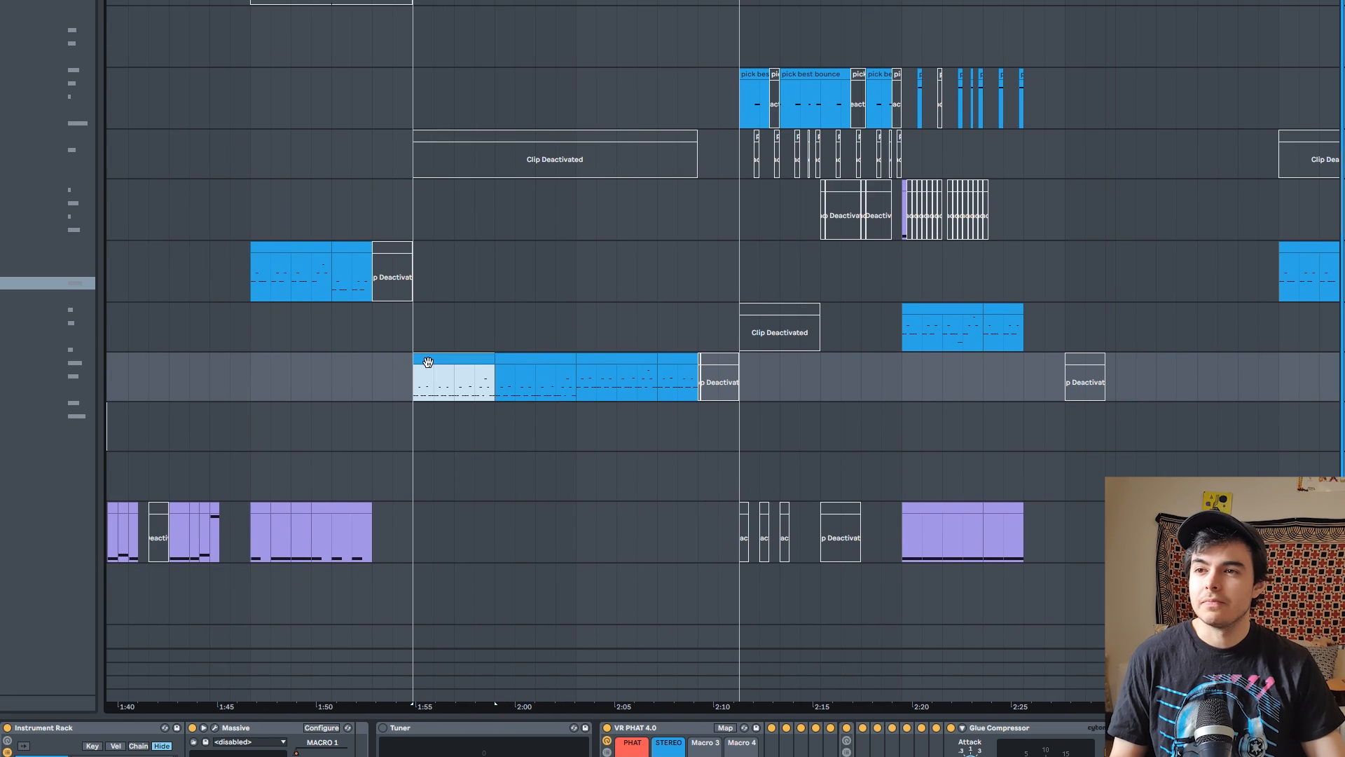
key(space)
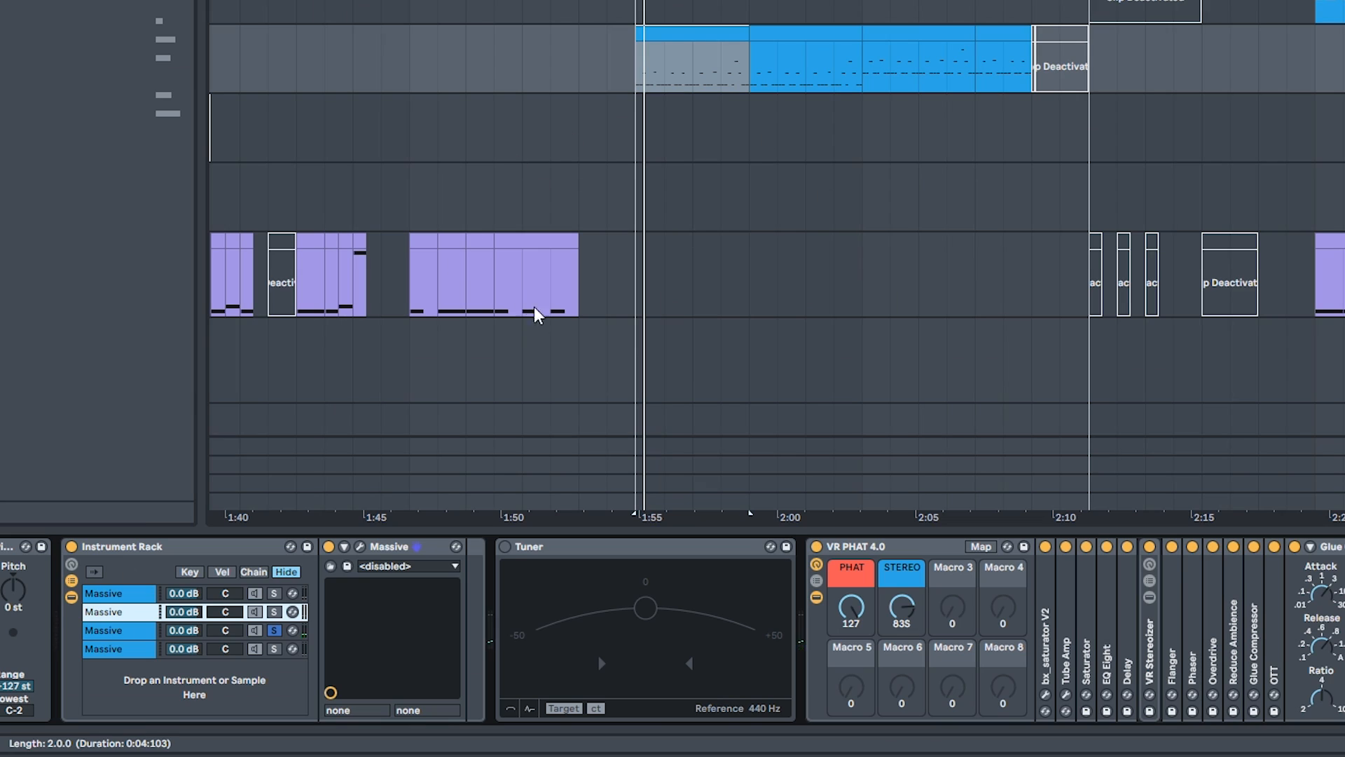
Audition the four Massive chains of the Instrument Rack by soloing each in turn, ending with the third soloed
click(108, 634)
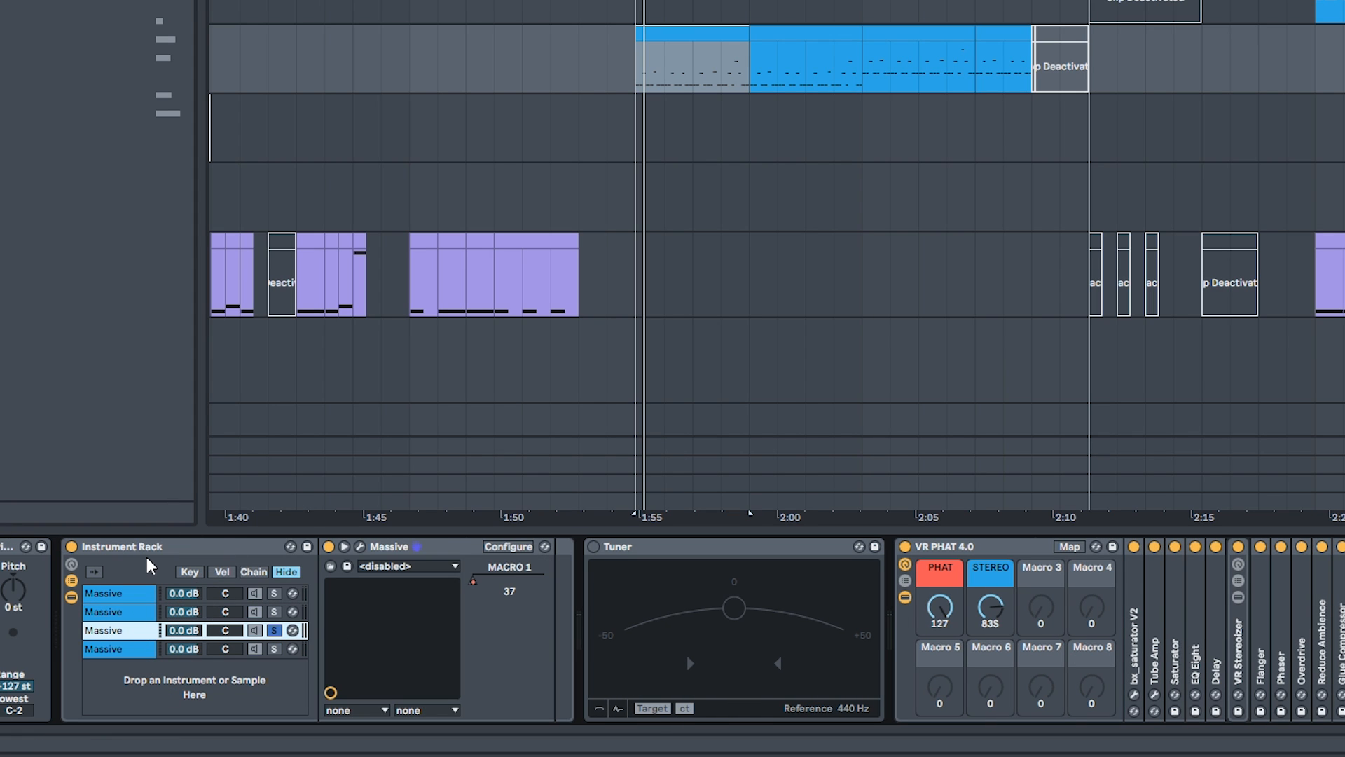
click(274, 592)
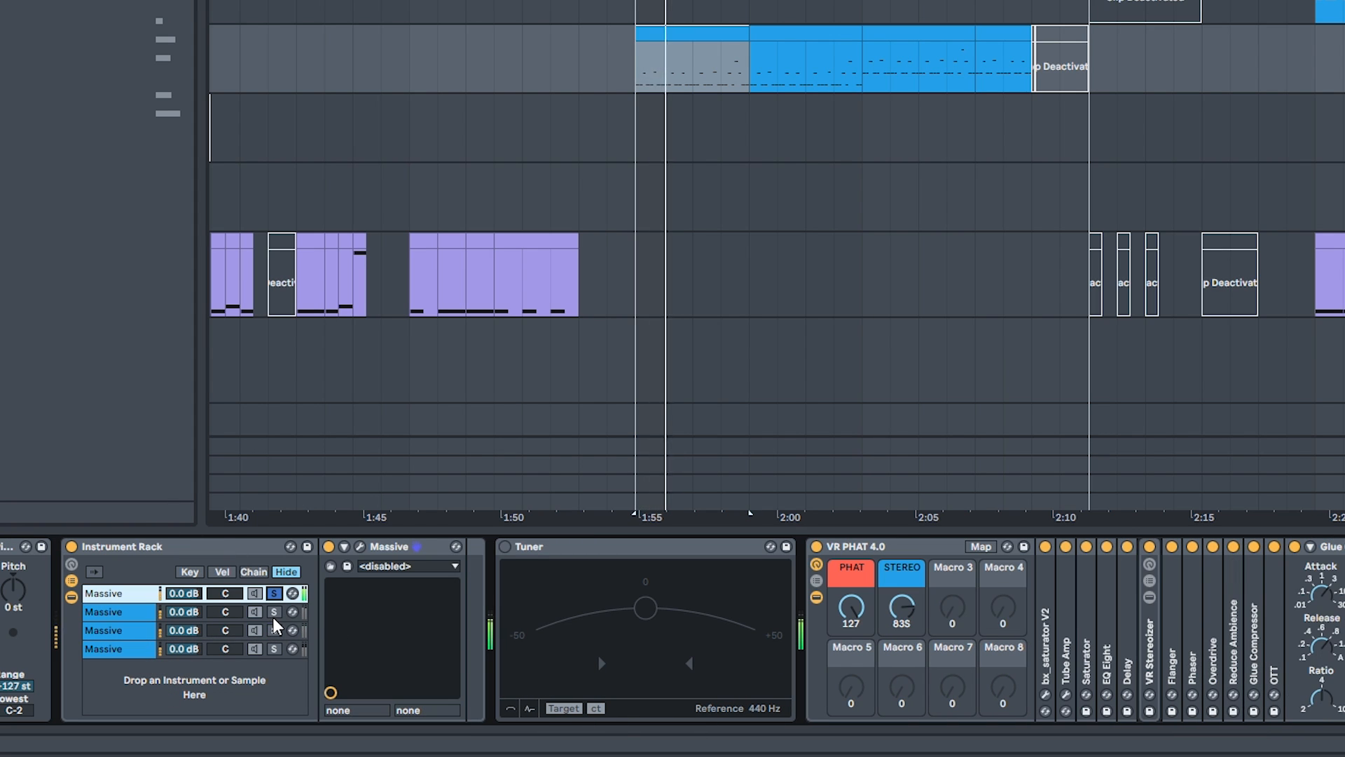
click(274, 613)
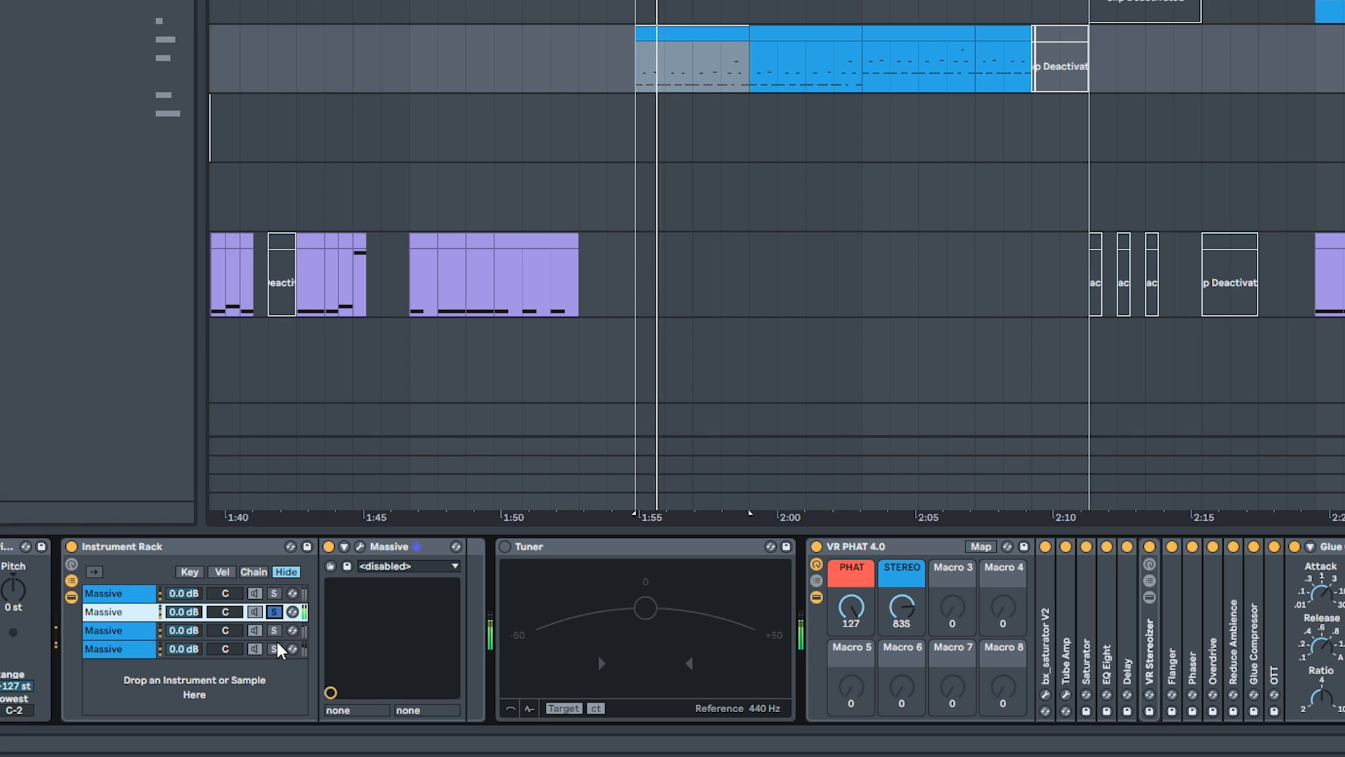
click(274, 649)
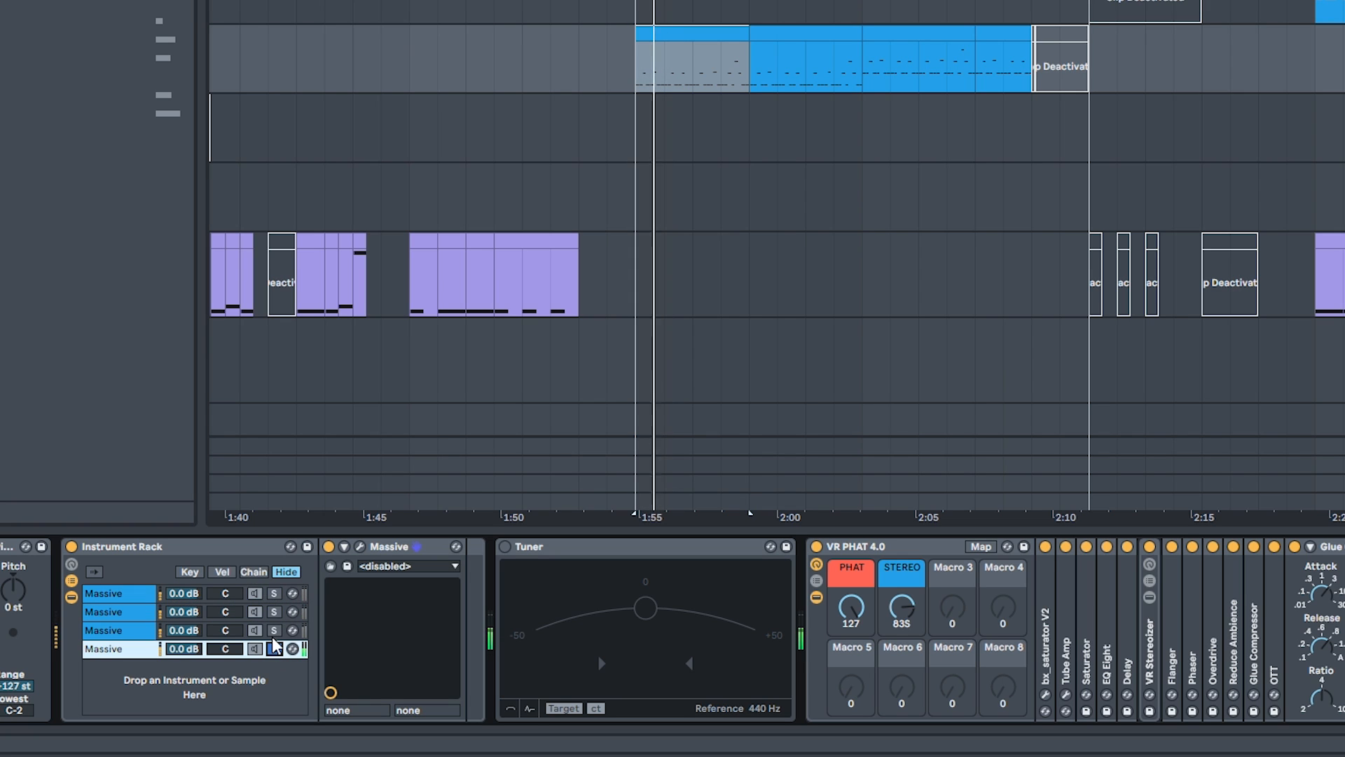
click(274, 630)
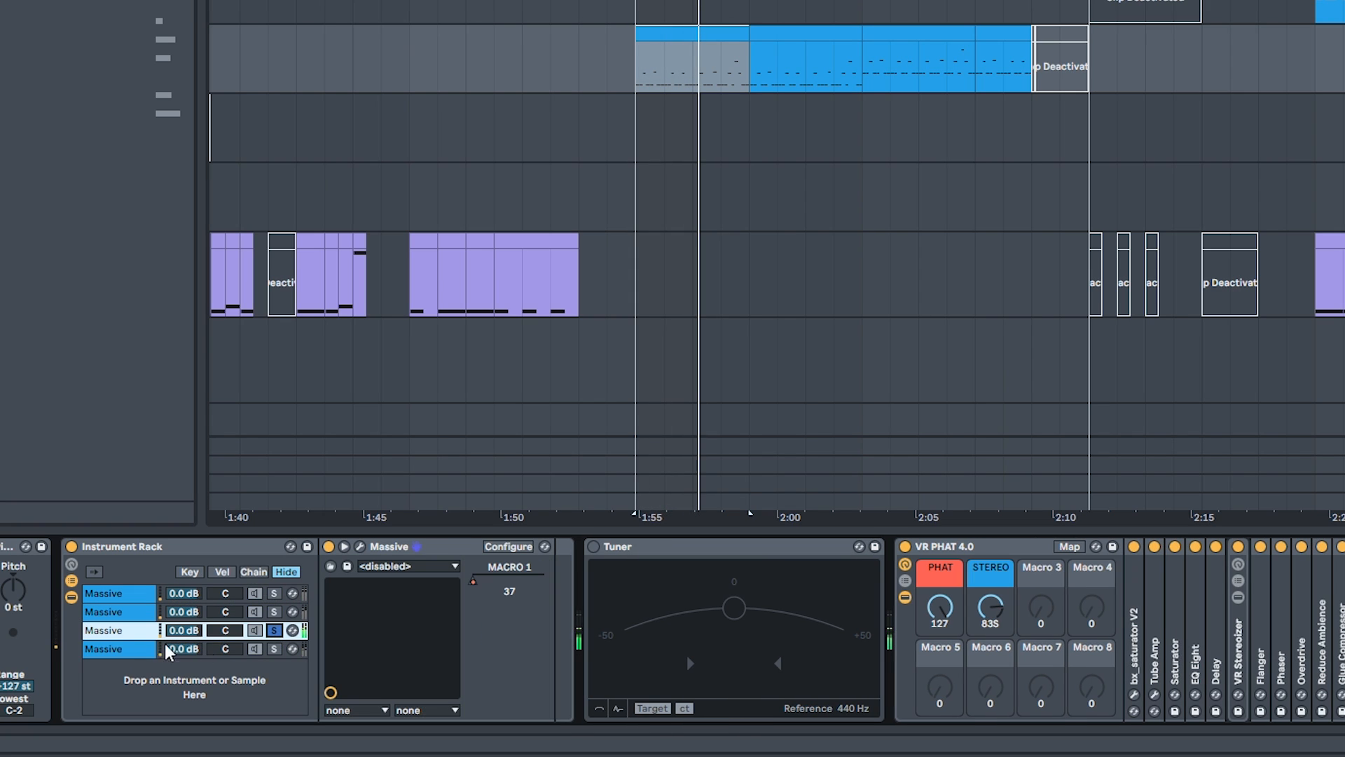
Open the third chain's Massive synth and examine its oscillators, Scream filter and envelope while the clip plays
click(359, 547)
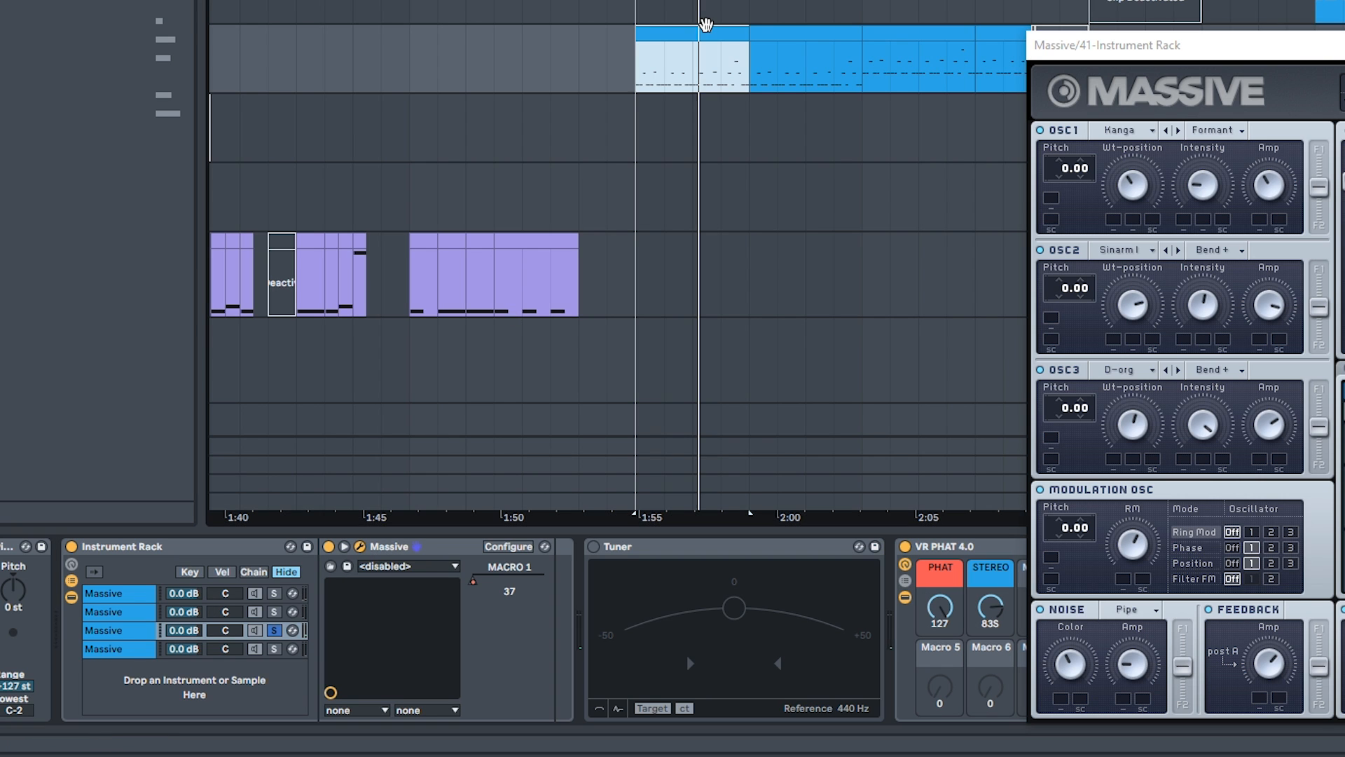
scroll(685, 125, right, 5)
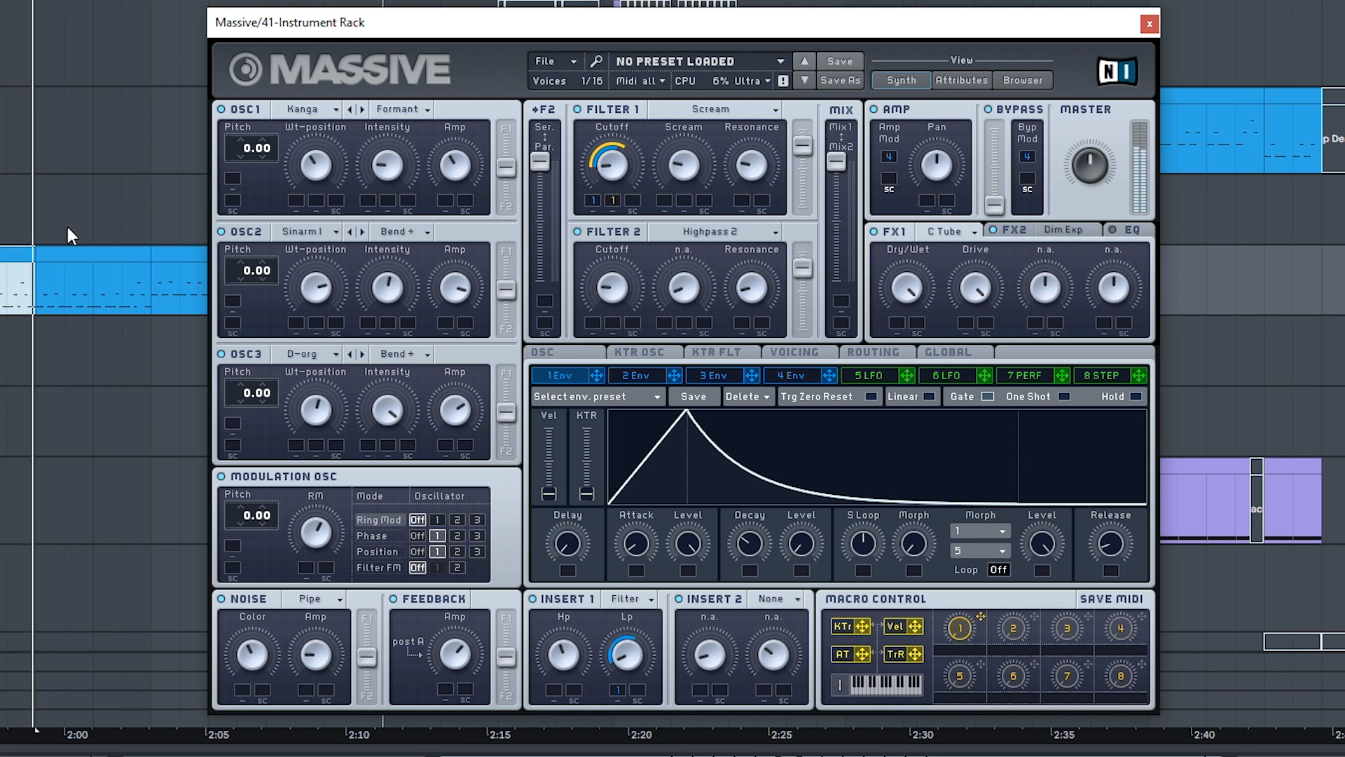
drag(93, 248, 0, 237)
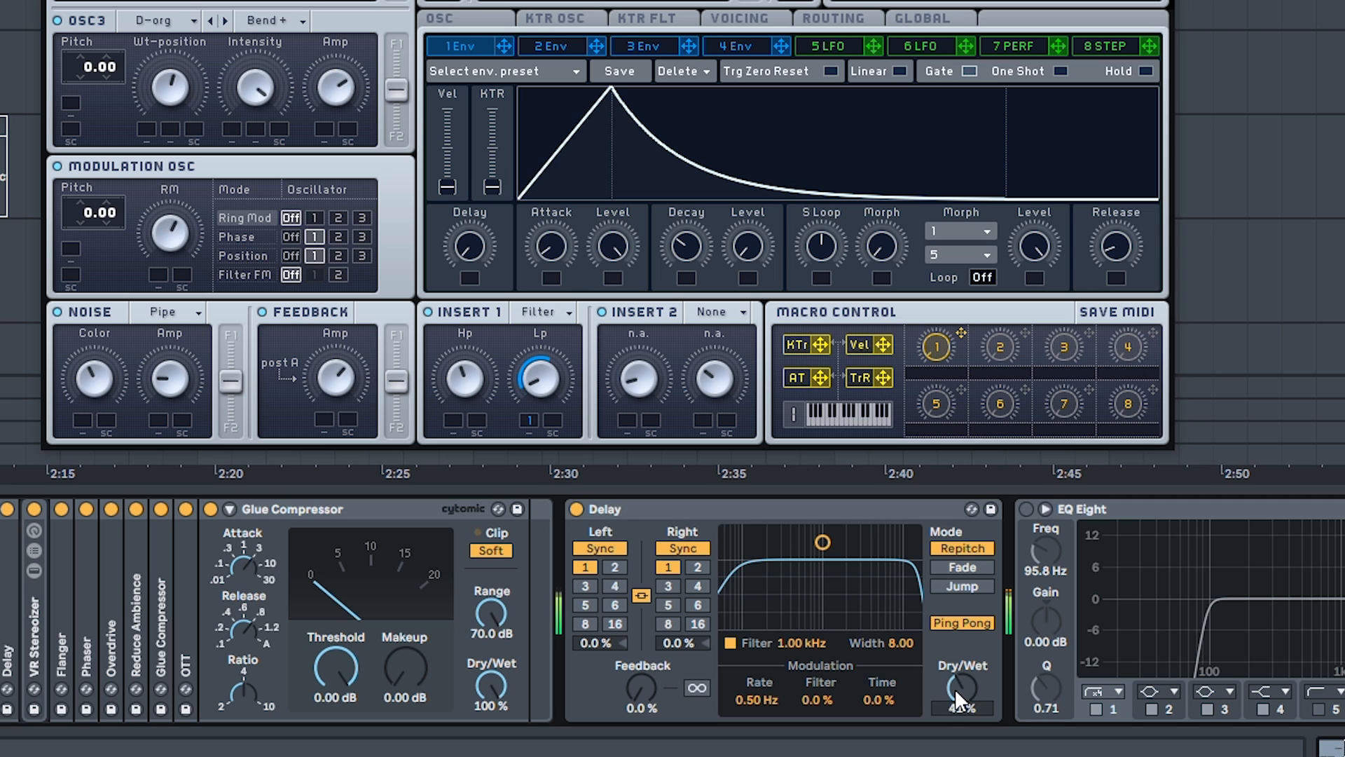
Set the Delay's dry/wet to 12% and place the insert marker near 2:07 on the 39-Massive track
mouse_move(957, 680)
mouse_down()
mouse_move(978, 659)
mouse_move(963, 692)
mouse_up()
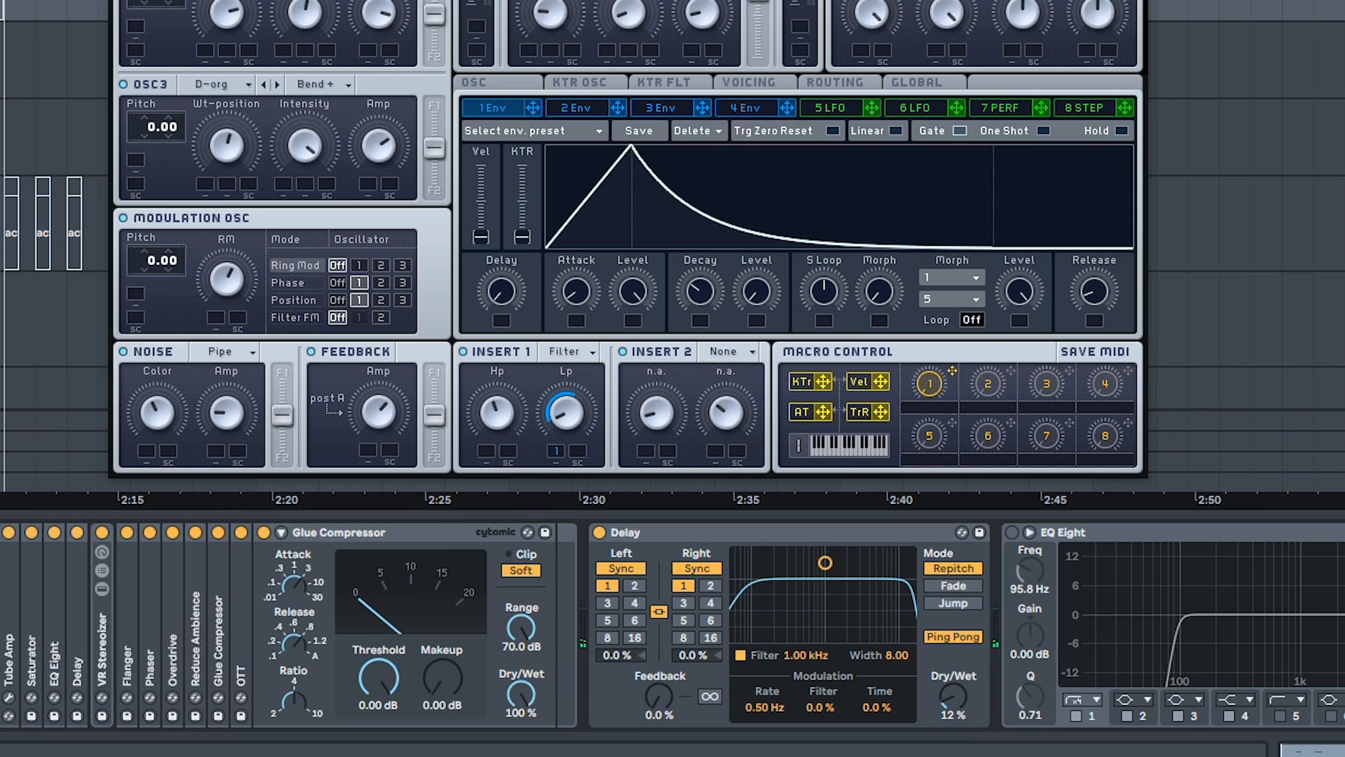
scroll(305, 595, right, 5)
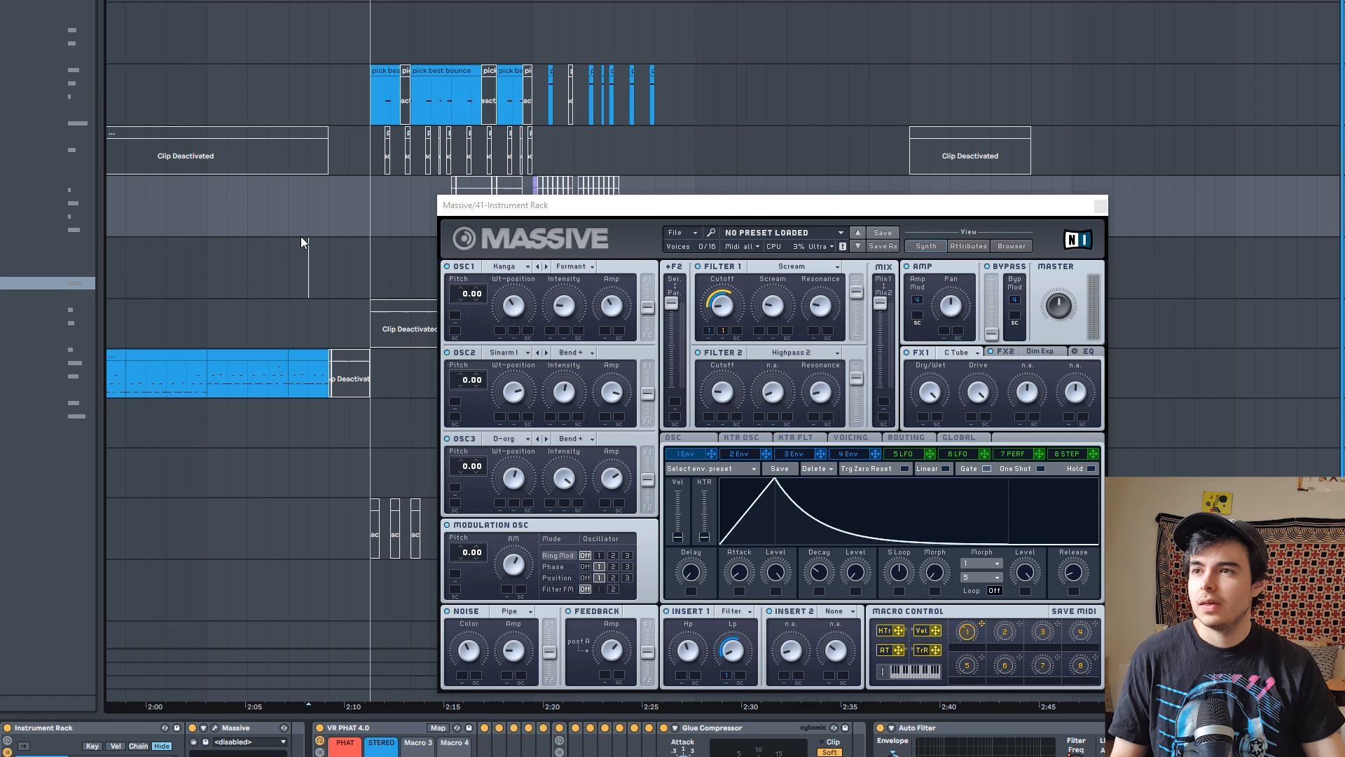
click(290, 255)
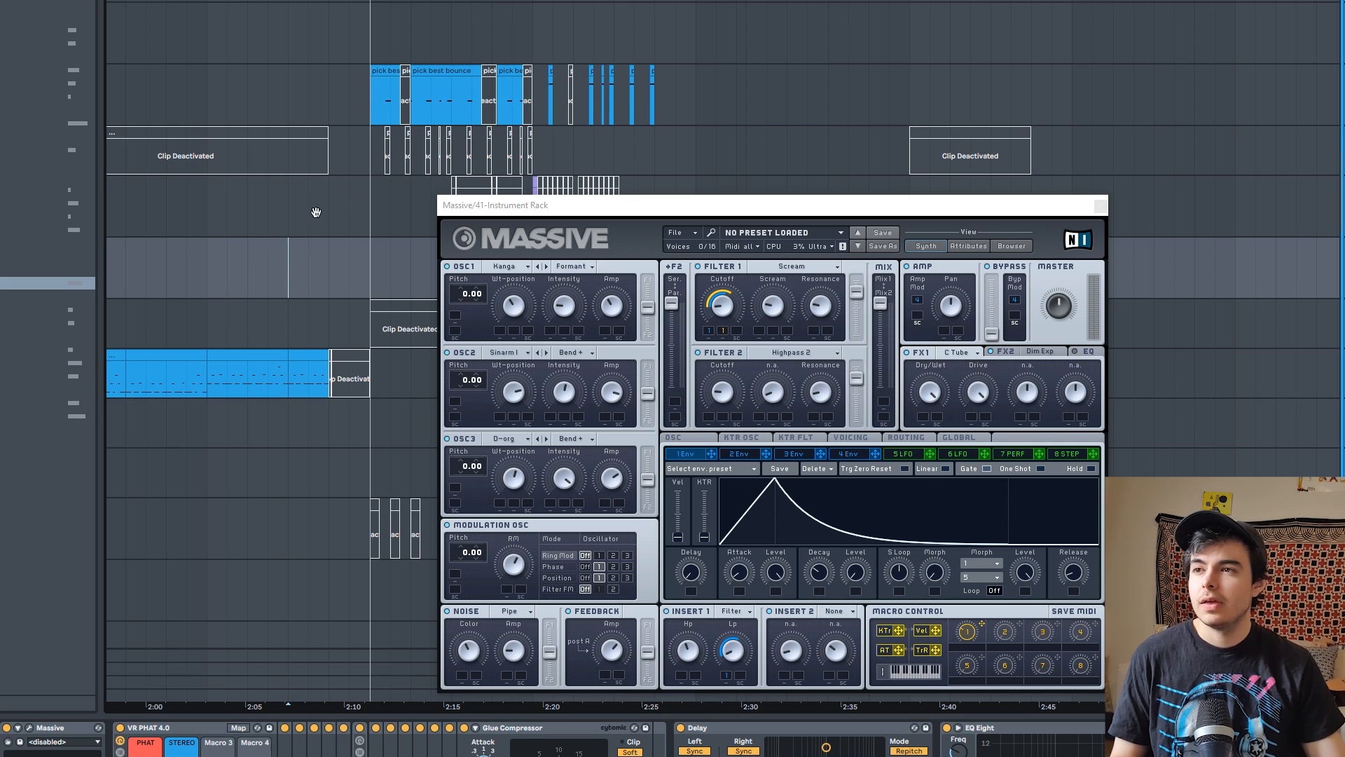
Close the Massive window and play the lower of the two 01.My Name Is Skrillex audio clips starting near 1:54
drag(316, 212, 525, 115)
click(1101, 207)
click(262, 270)
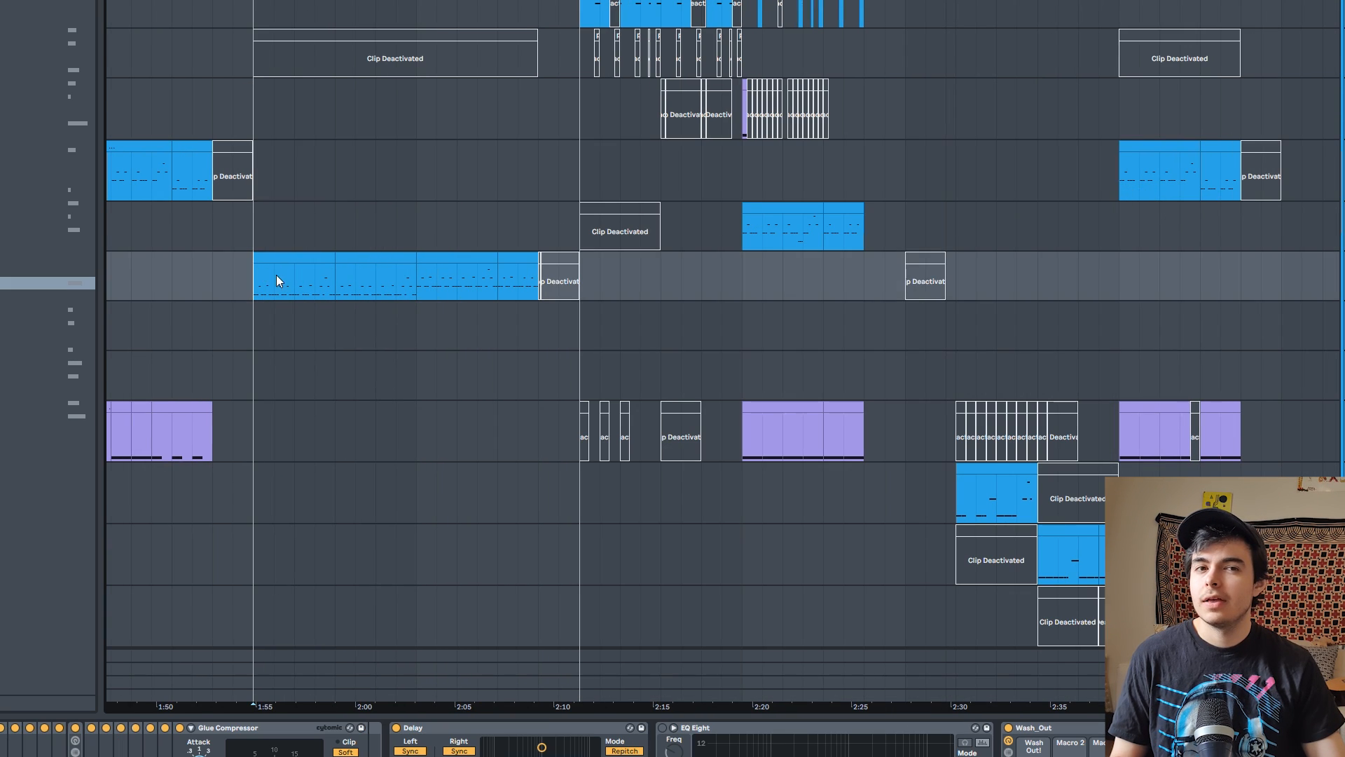
scroll(277, 277, down, 10)
click(300, 277)
key(space)
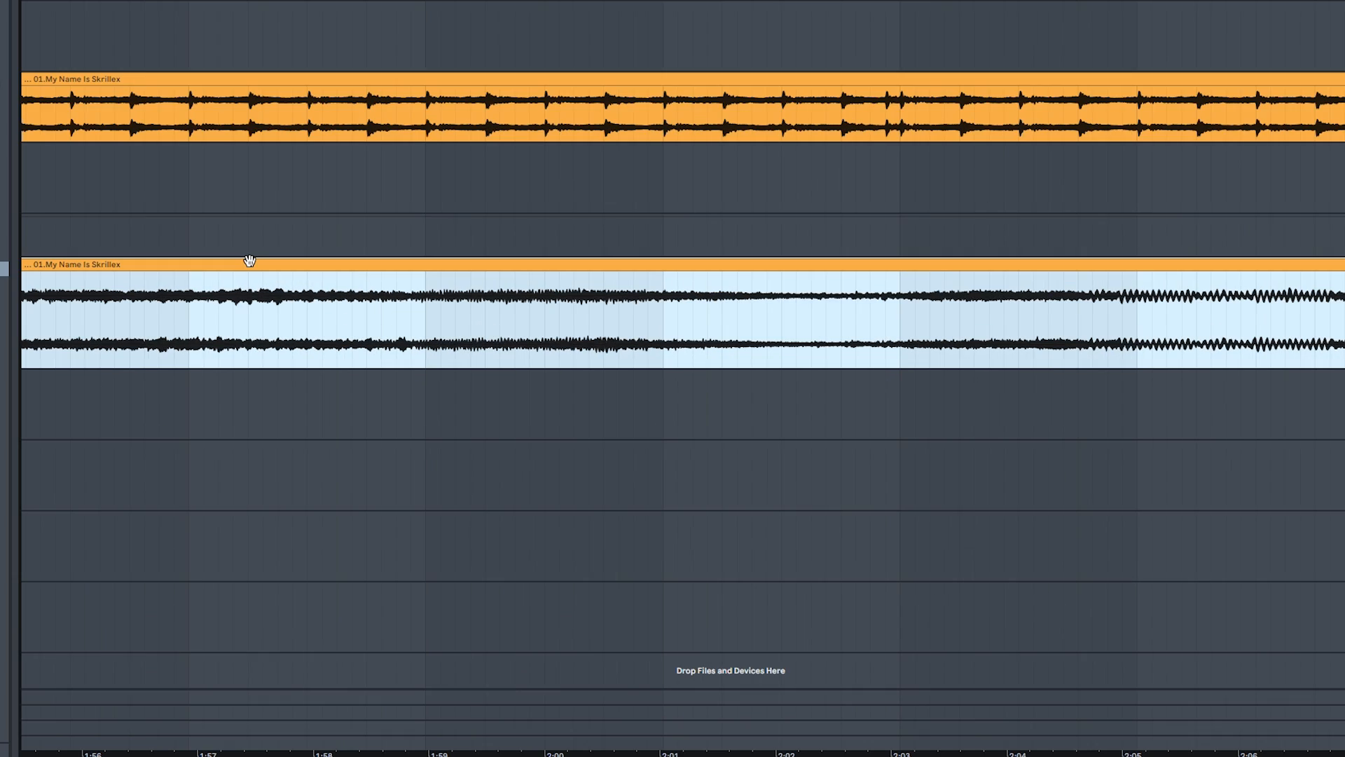
Open the 01.My Name Is Skrillex clip's sample settings and examine its transpose, Texture warp mode, grain size and flux during playback
scroll(305, 276, down, 5)
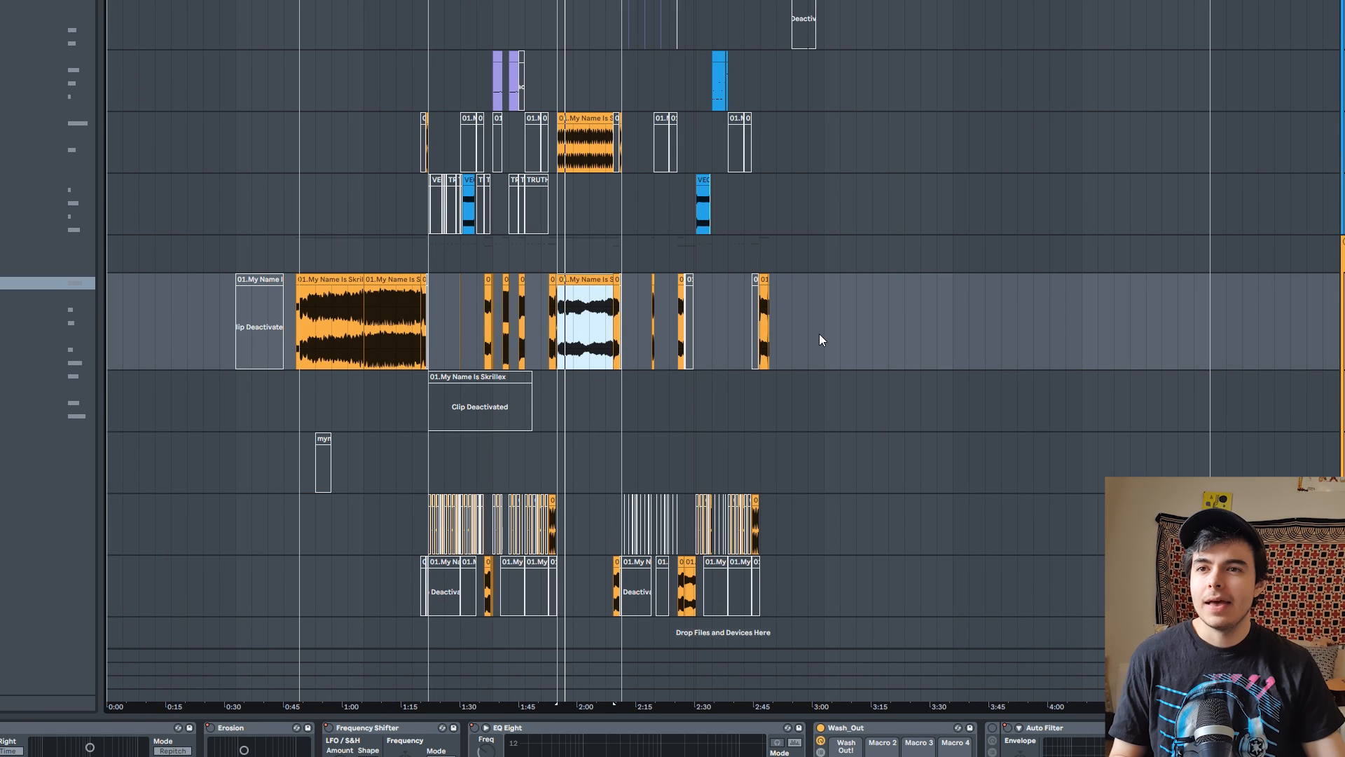
key(z)
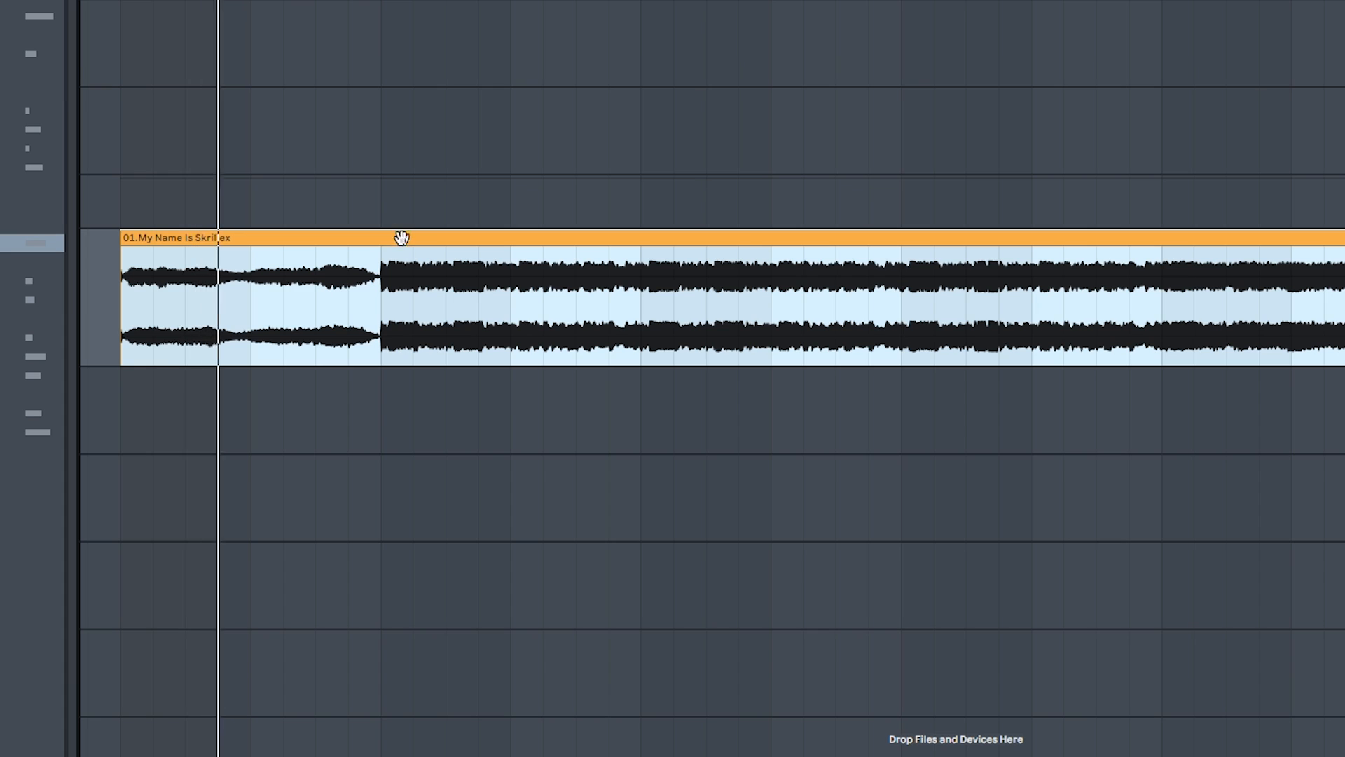
click(377, 306)
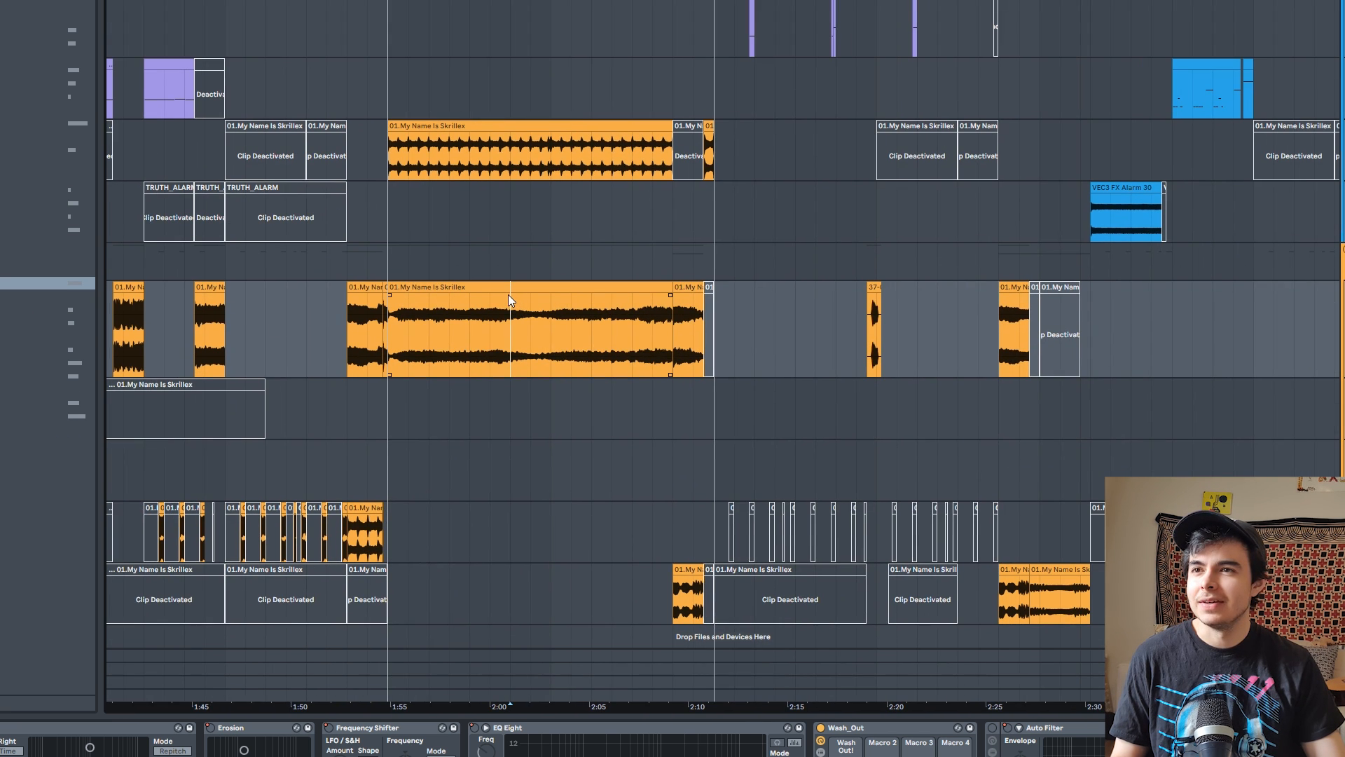
click(507, 295)
key(z)
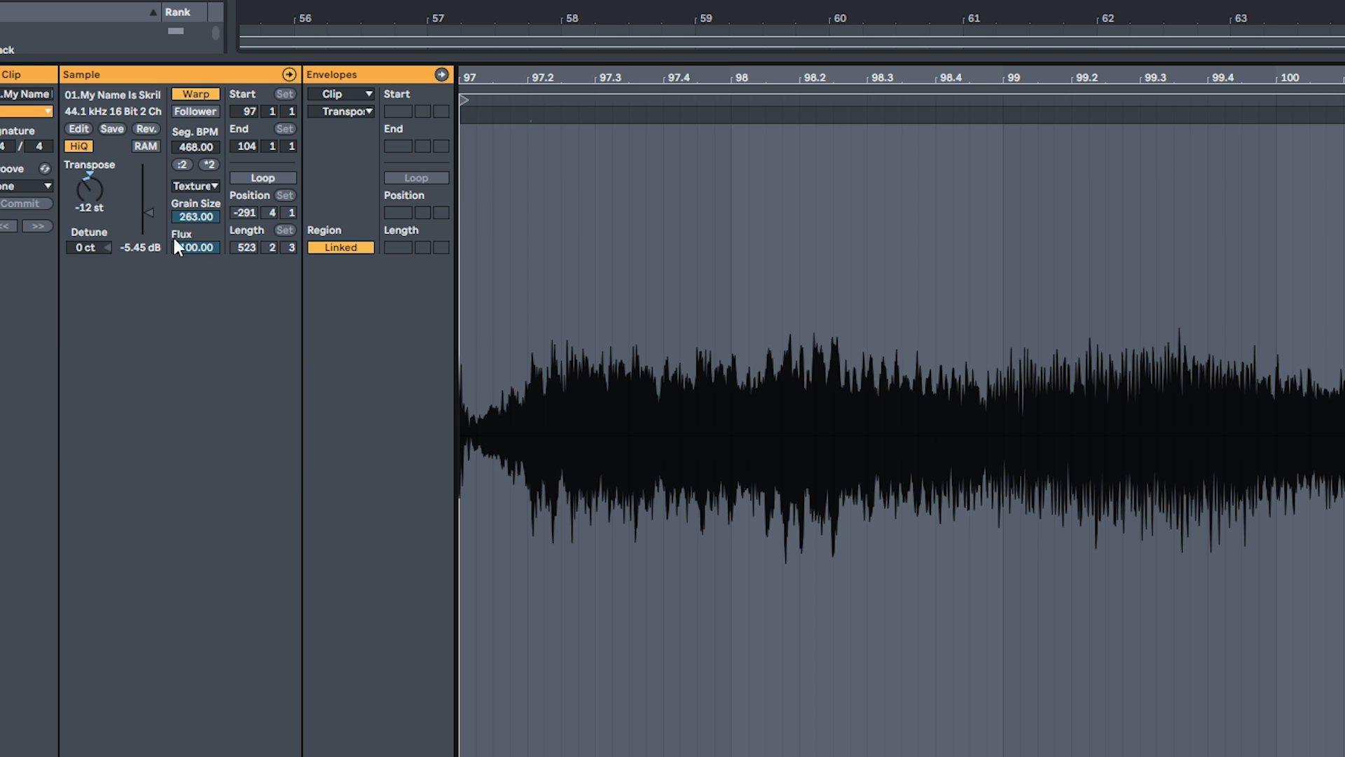
click(205, 217)
key(space)
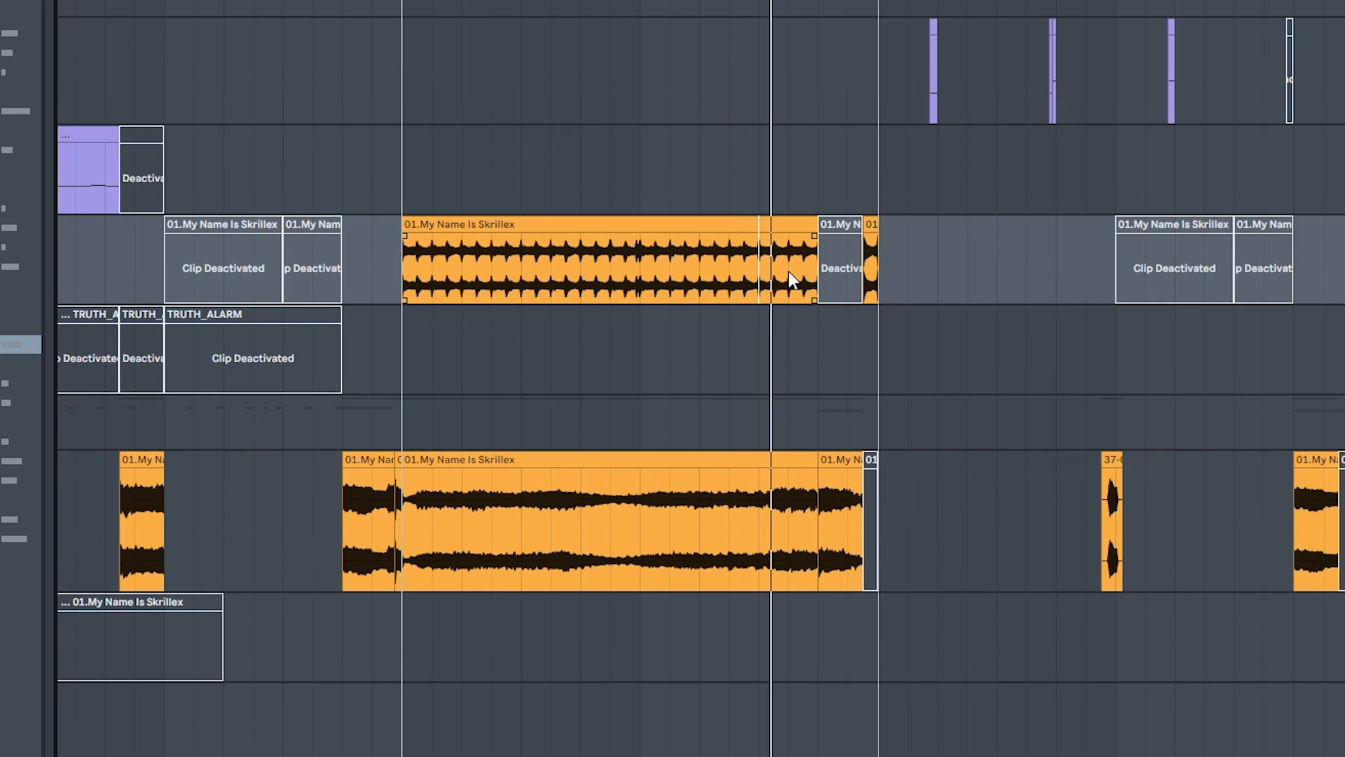
Play the short 01.My Name Is Skrillex audio clip that follows on the same track near 2:09
scroll(561, 276, right, 3)
scroll(617, 393, down, 2)
scroll(619, 401, up, 5)
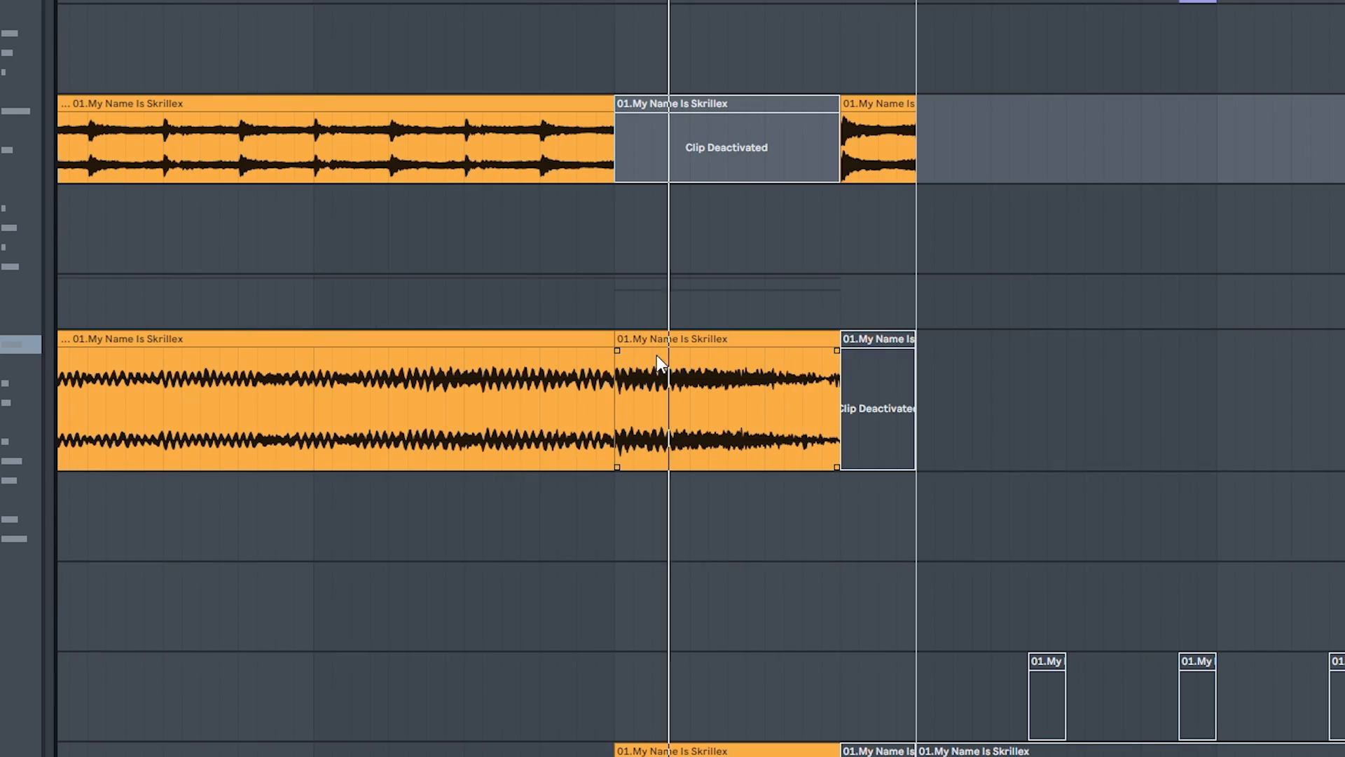
click(660, 342)
scroll(659, 344, down, 3)
key(space)
drag(674, 340, 439, 471)
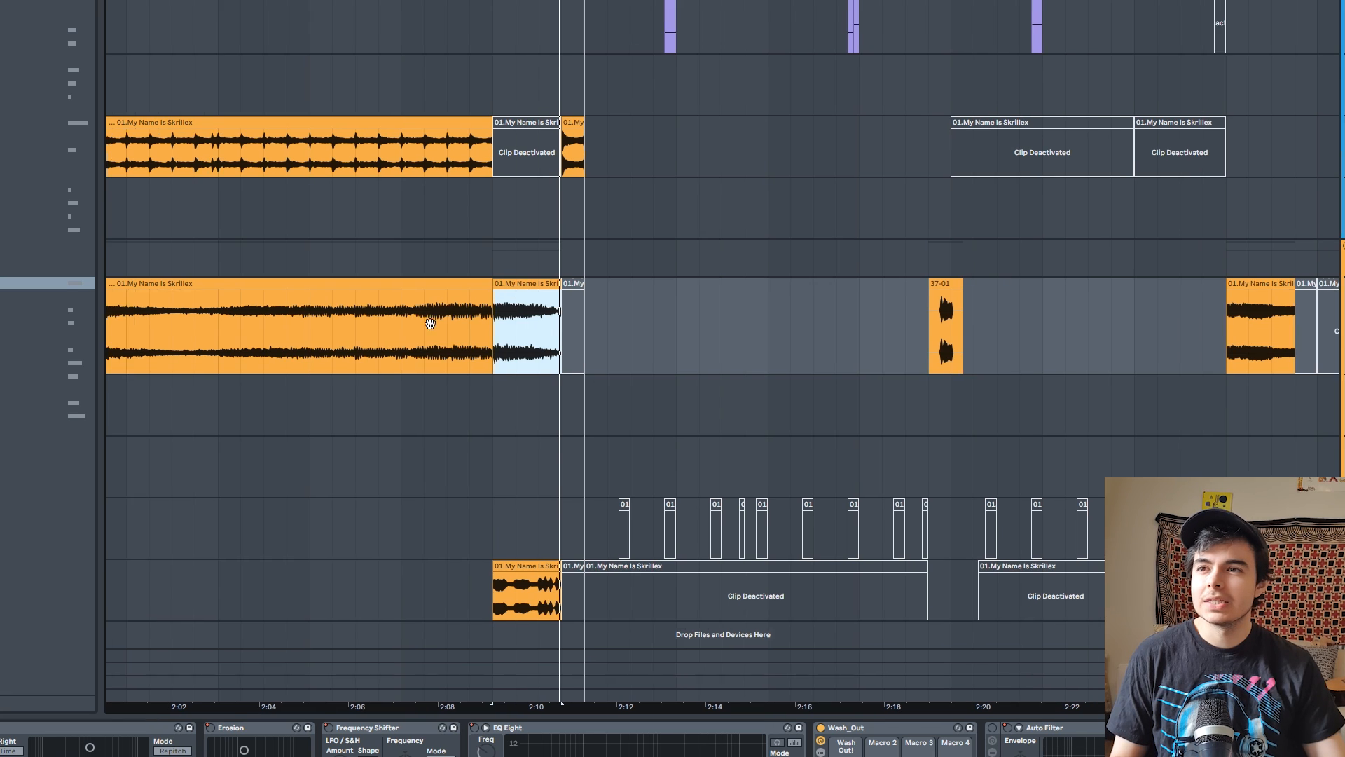
key(space)
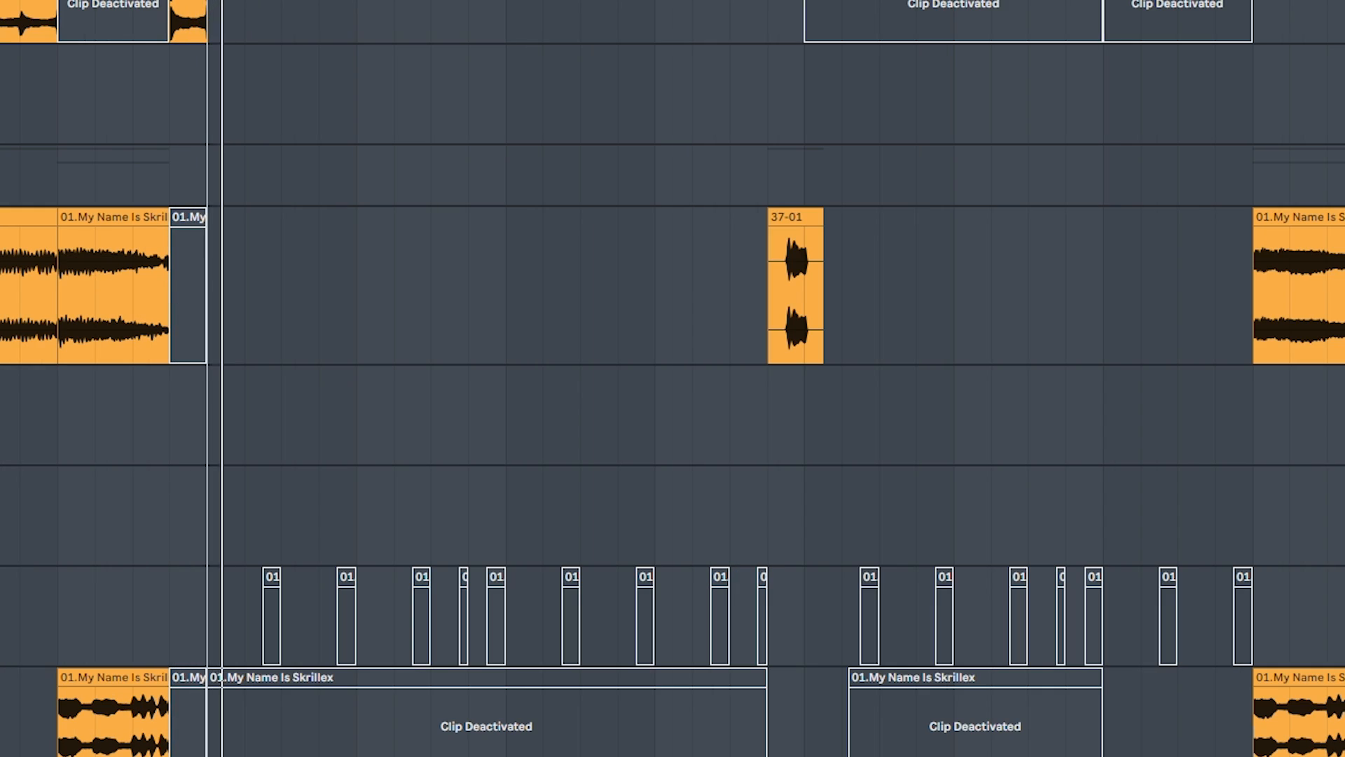
Locate the long "pick best bounce" MIDI clip starting near 2:11 and play it
scroll(337, 98, down, 3)
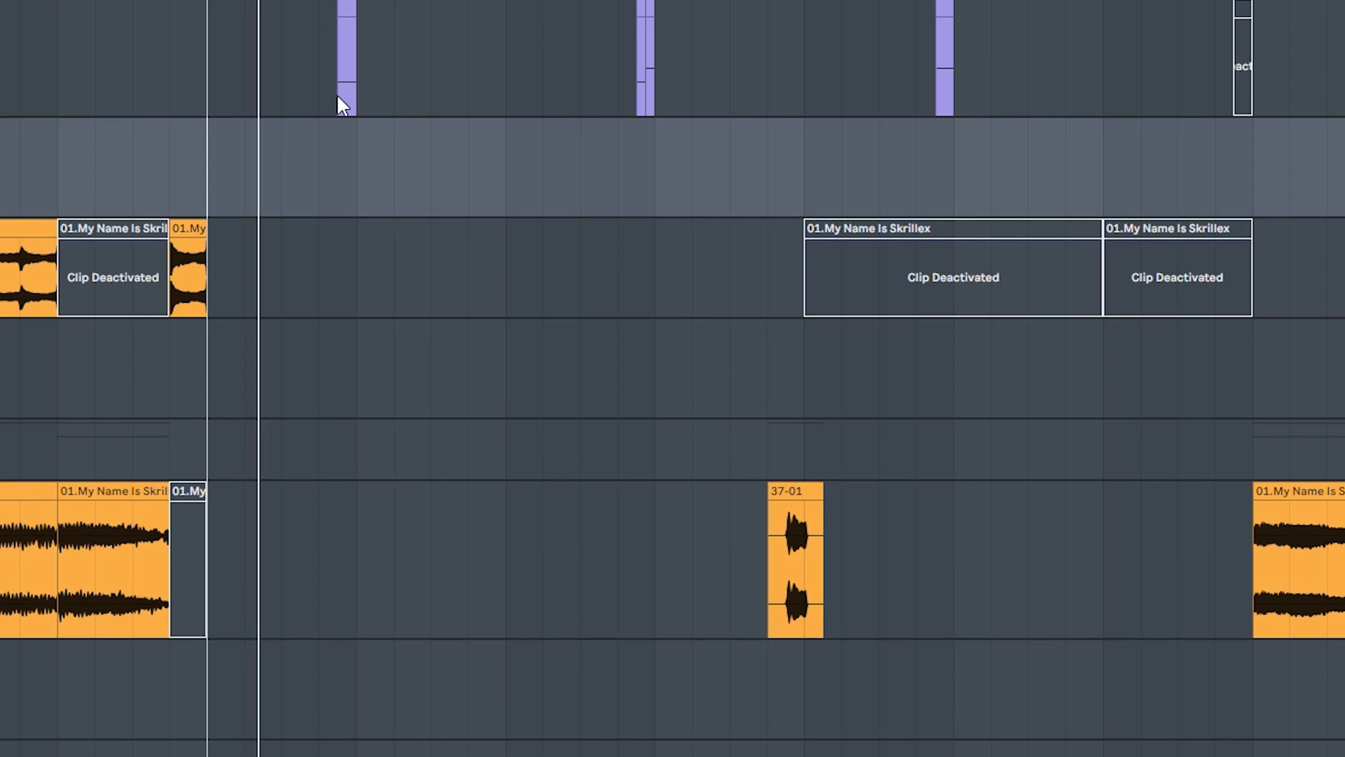
scroll(329, 101, up, 5)
scroll(326, 98, up, 15)
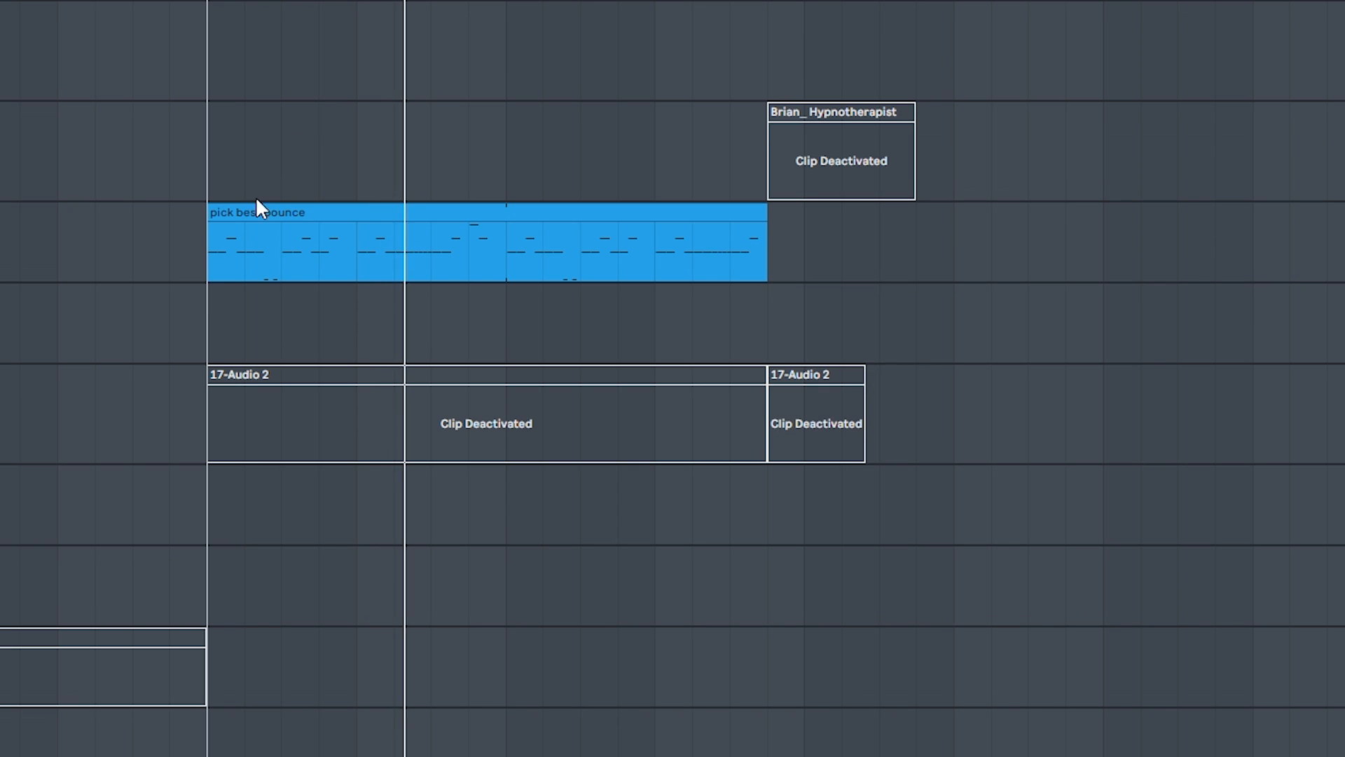
click(258, 216)
scroll(258, 216, down, 5)
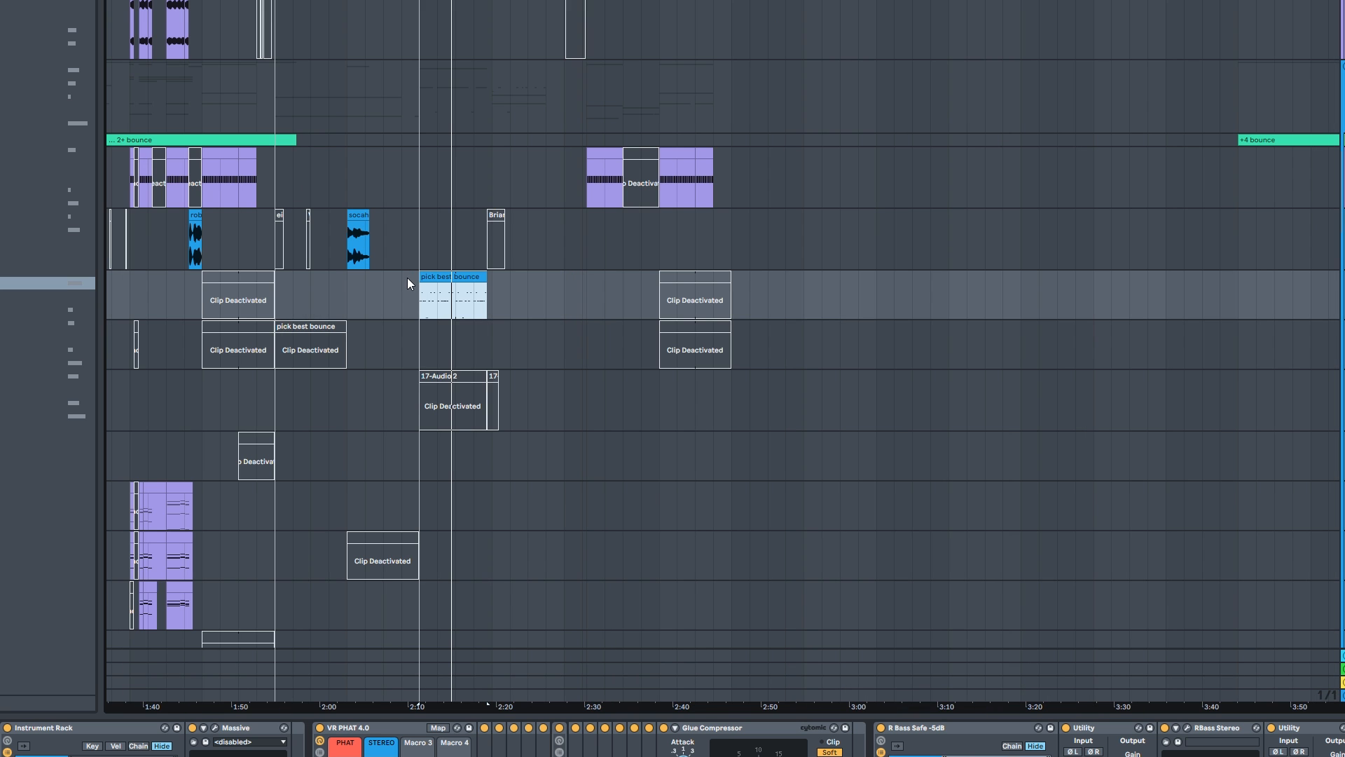
scroll(289, 223, left, 3)
scroll(289, 223, up, 1)
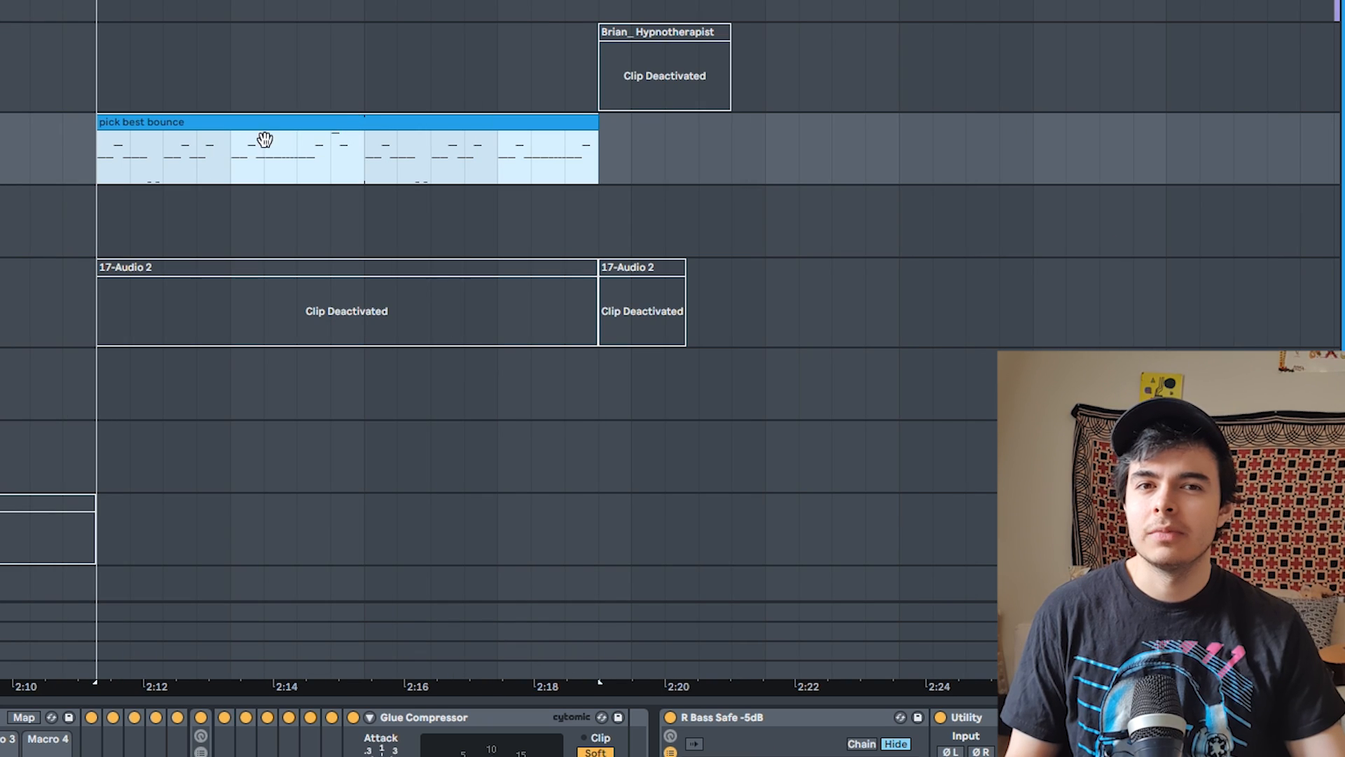
scroll(264, 138, down, 3)
scroll(16, 198, up, 3)
drag(16, 199, 1, 159)
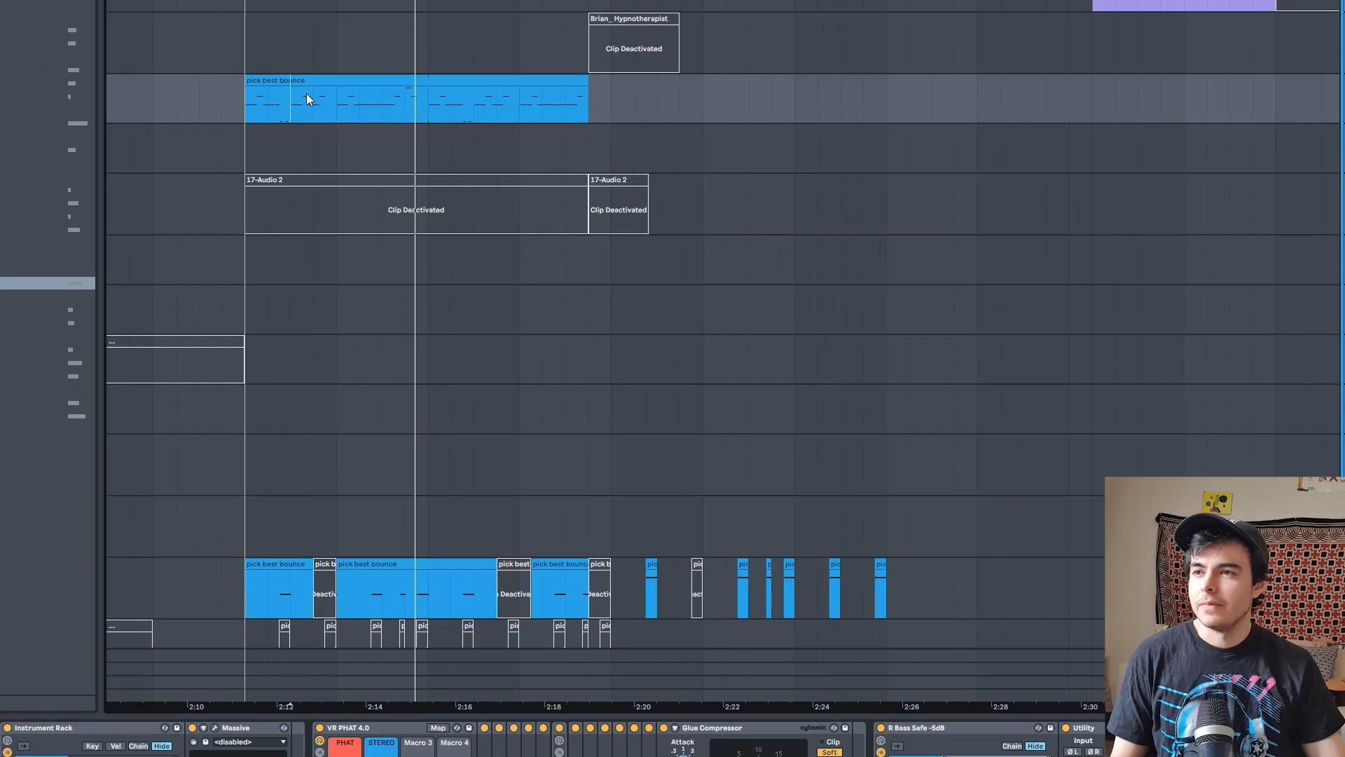
key(space)
Return to the Instrument Rack MIDI clip starting near 1:54 and play it for comparison
scroll(302, 92, down, 3)
drag(295, 90, 619, 177)
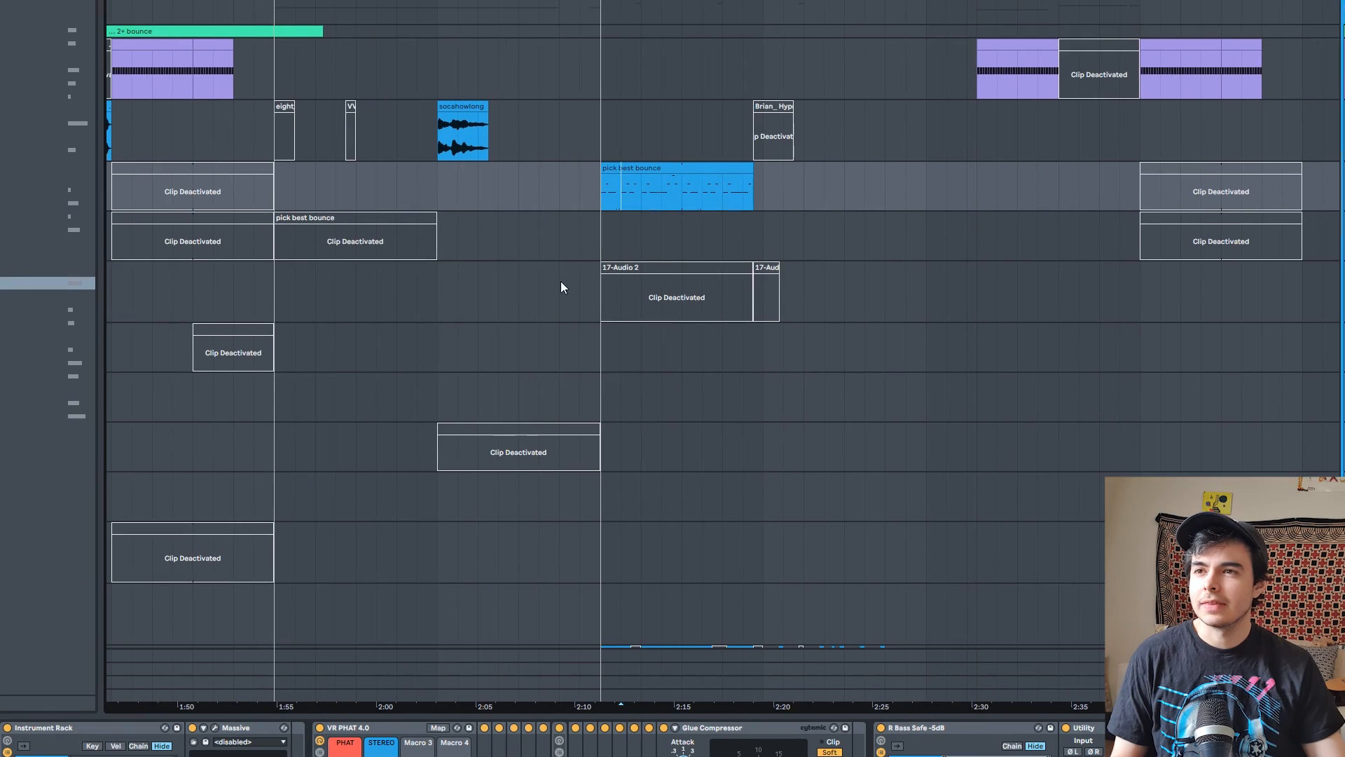
scroll(560, 280, down, 8)
click(349, 388)
key(space)
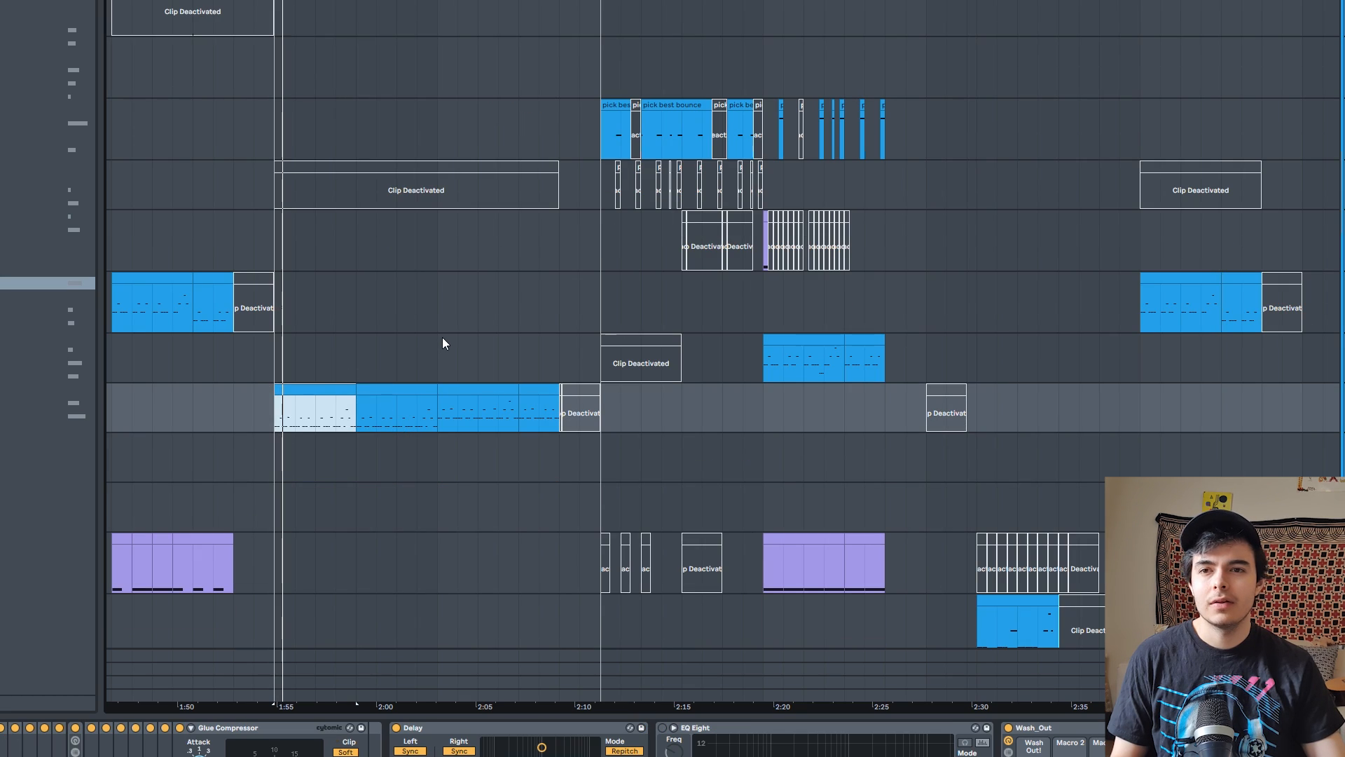
Reselect the "pick best bounce" MIDI clip near 2:11 and open its track's Massive synth
scroll(515, 296, up, 8)
scroll(521, 299, up, 3)
click(637, 351)
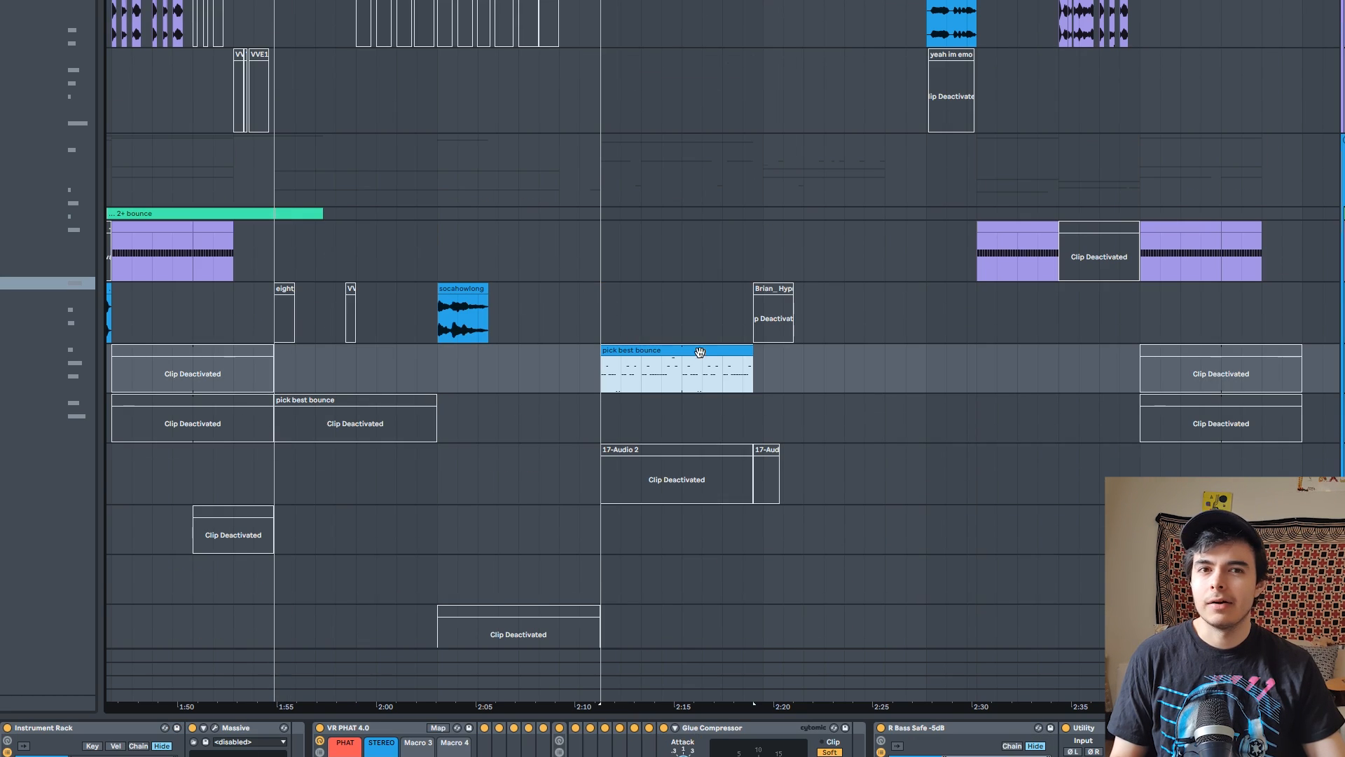
key(z)
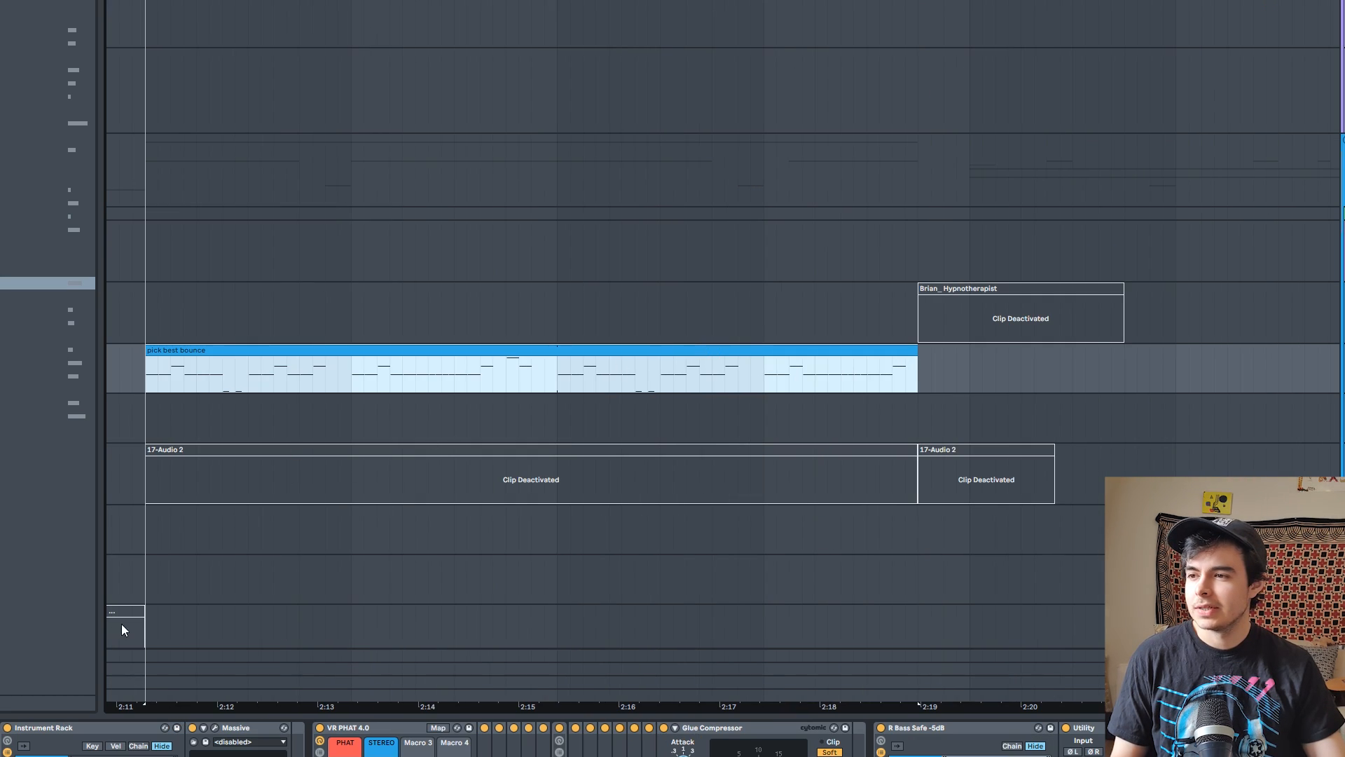
click(215, 727)
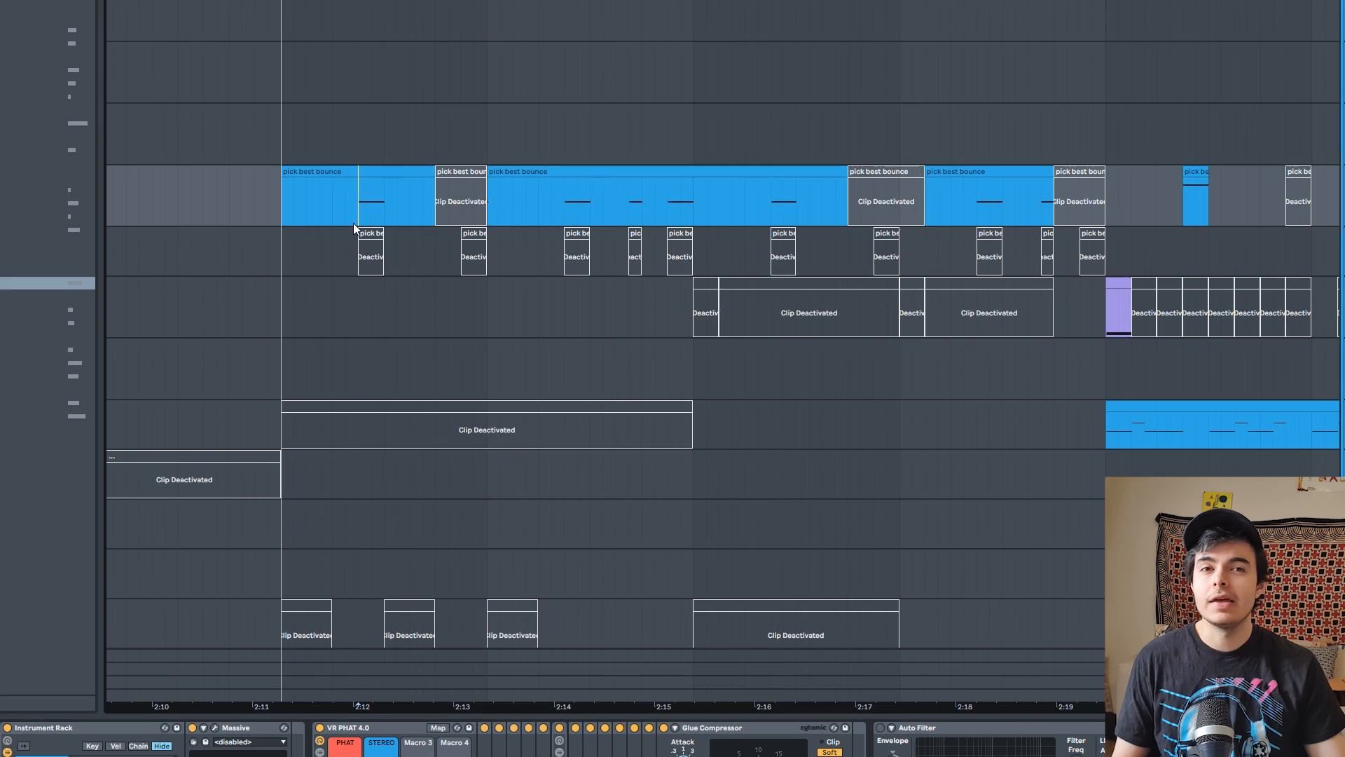
Play the split "pick best bounce" MIDI clips on the lower Instrument Rack track from about 2:12
scroll(361, 243, down, 3)
scroll(249, 322, up, 3)
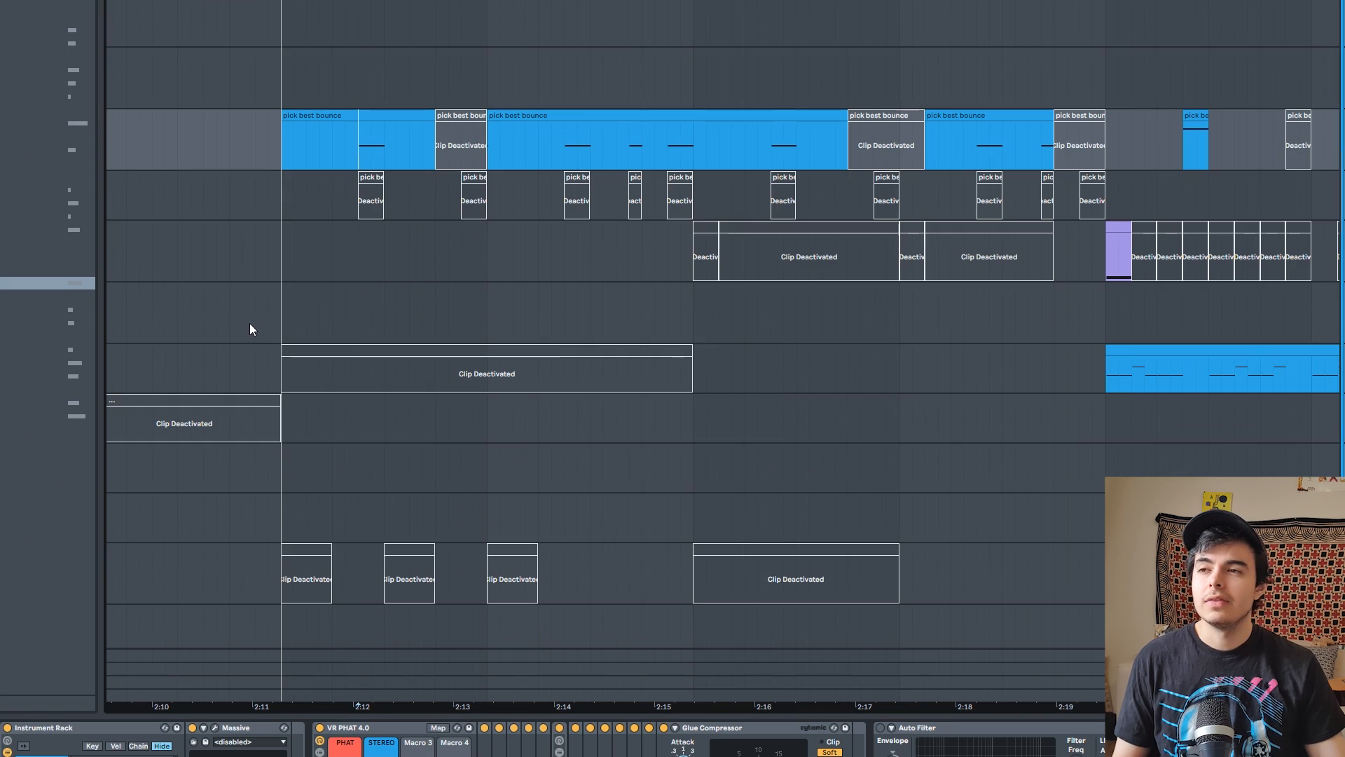
key(space)
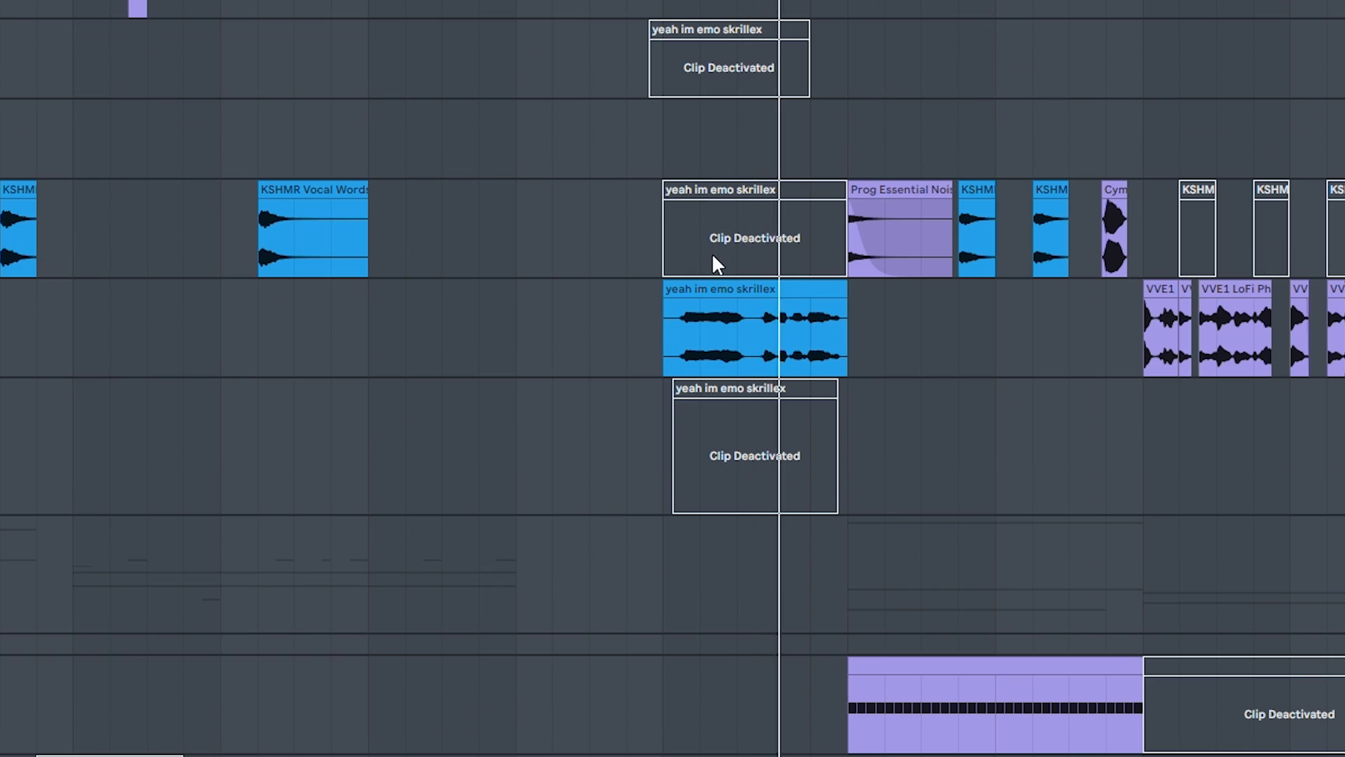
Play the active "yeah im emo skrillex" vocal clip near 2:28
click(709, 286)
scroll(805, 314, up, 5)
key(space)
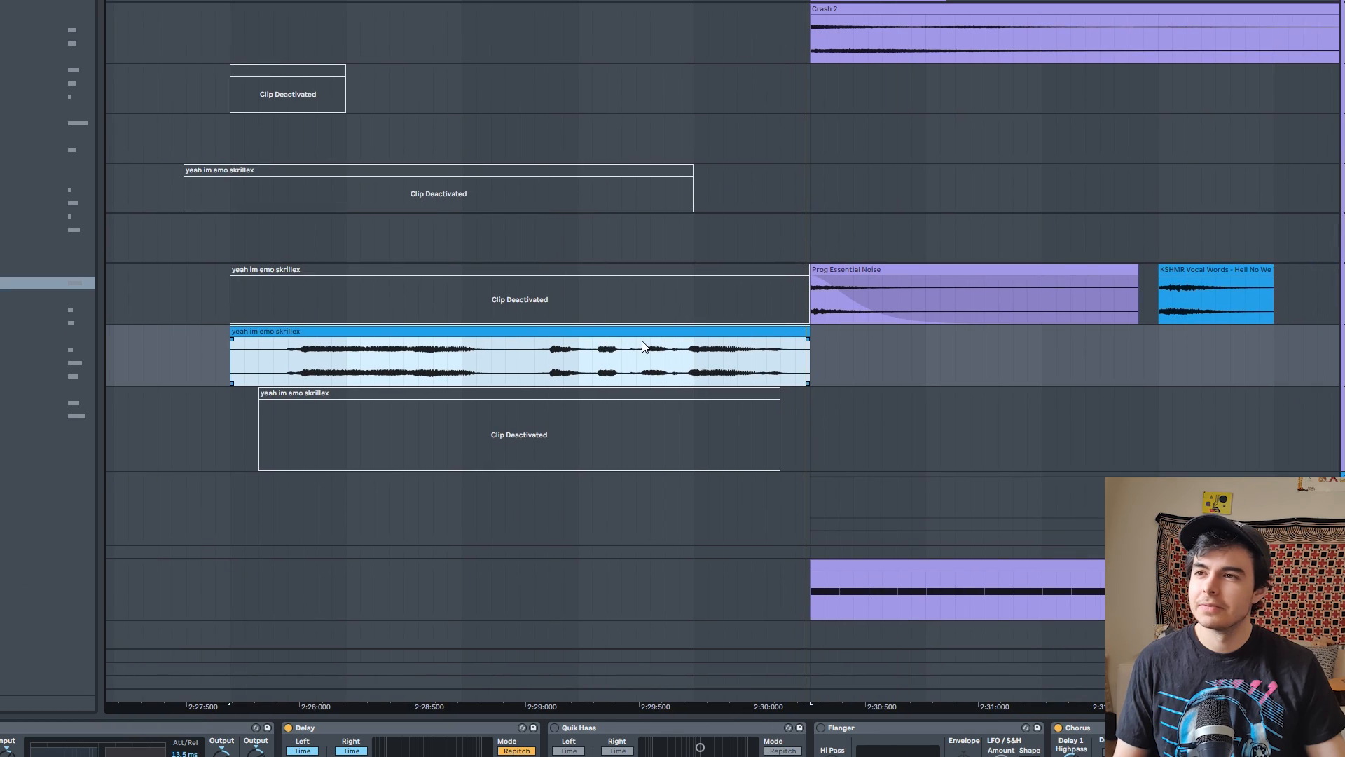
Locate the active Instrument Rack MIDI clip starting near 2:30 and play it
scroll(721, 314, down, 3)
scroll(511, 375, up, 3)
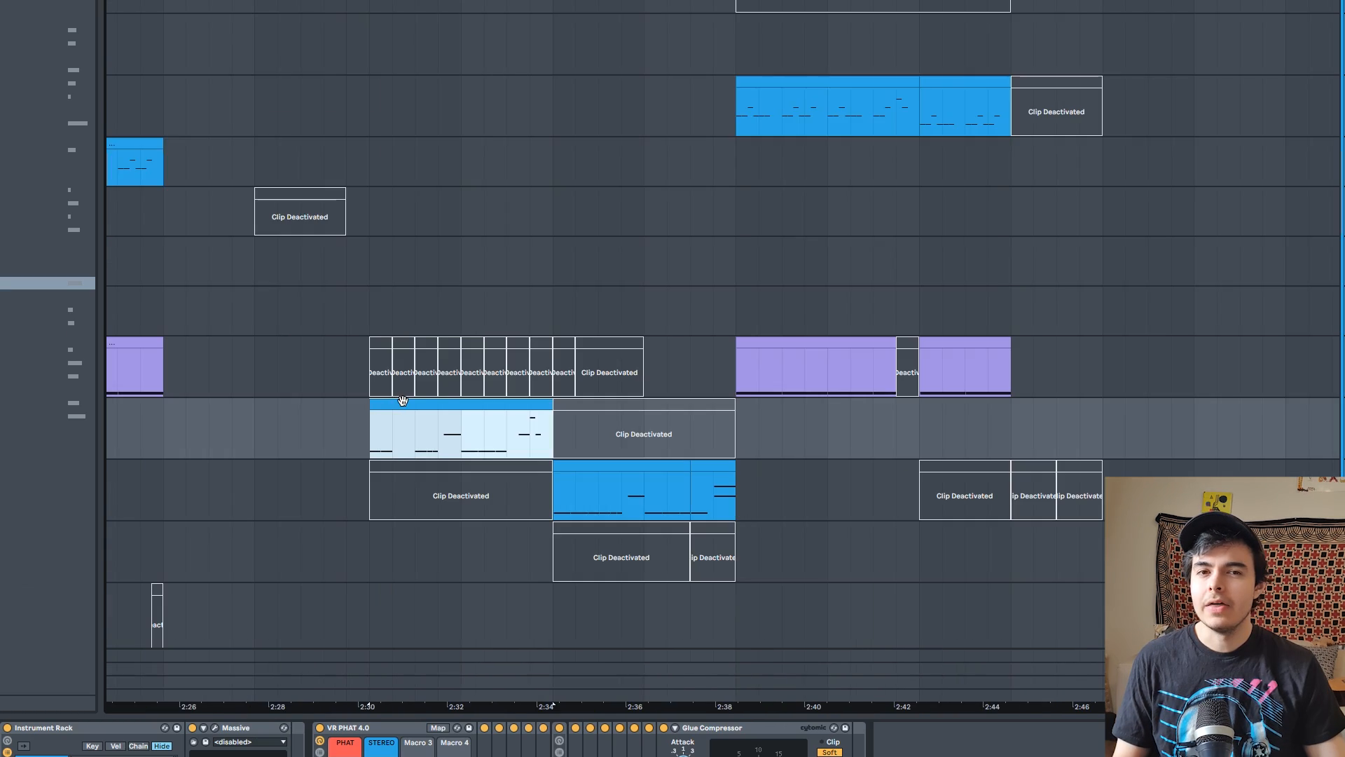
scroll(403, 400, up, 3)
scroll(364, 368, down, 5)
scroll(453, 467, up, 5)
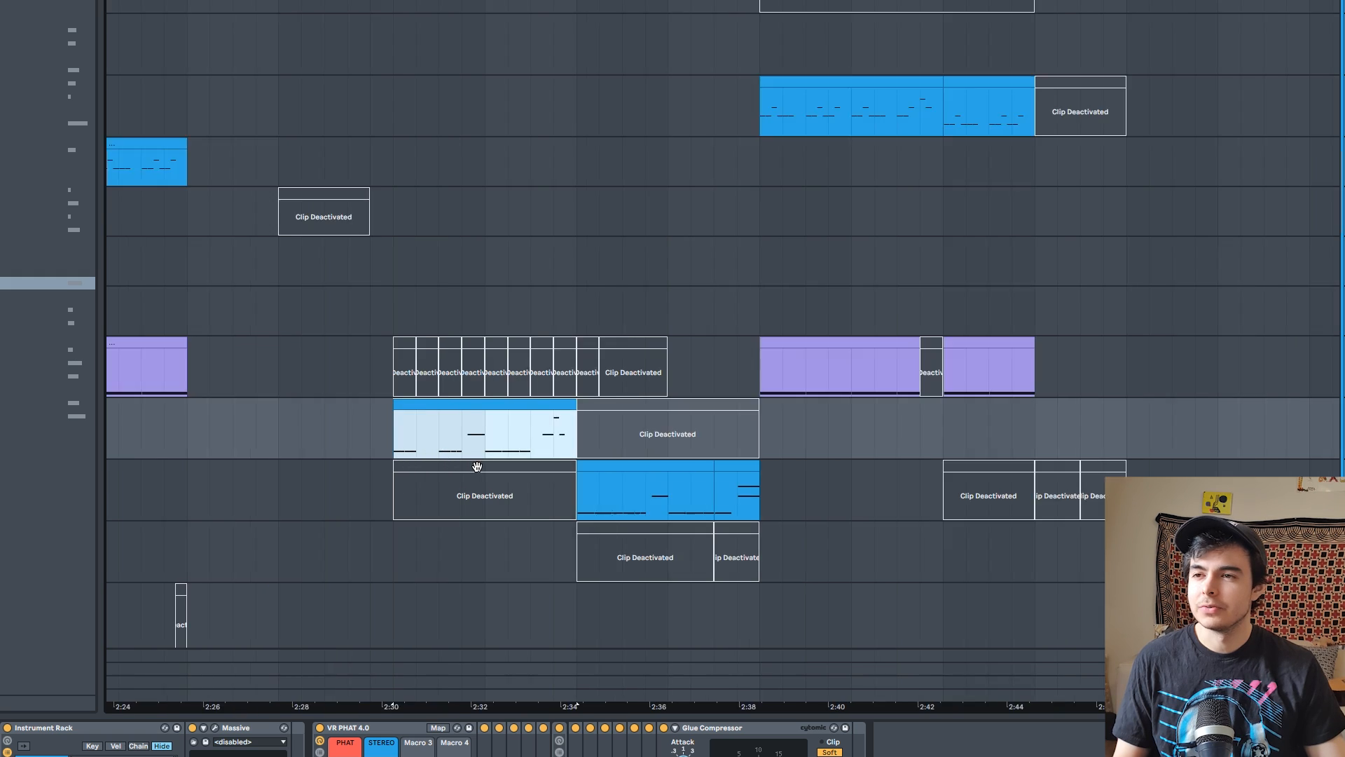
key(space)
click(380, 432)
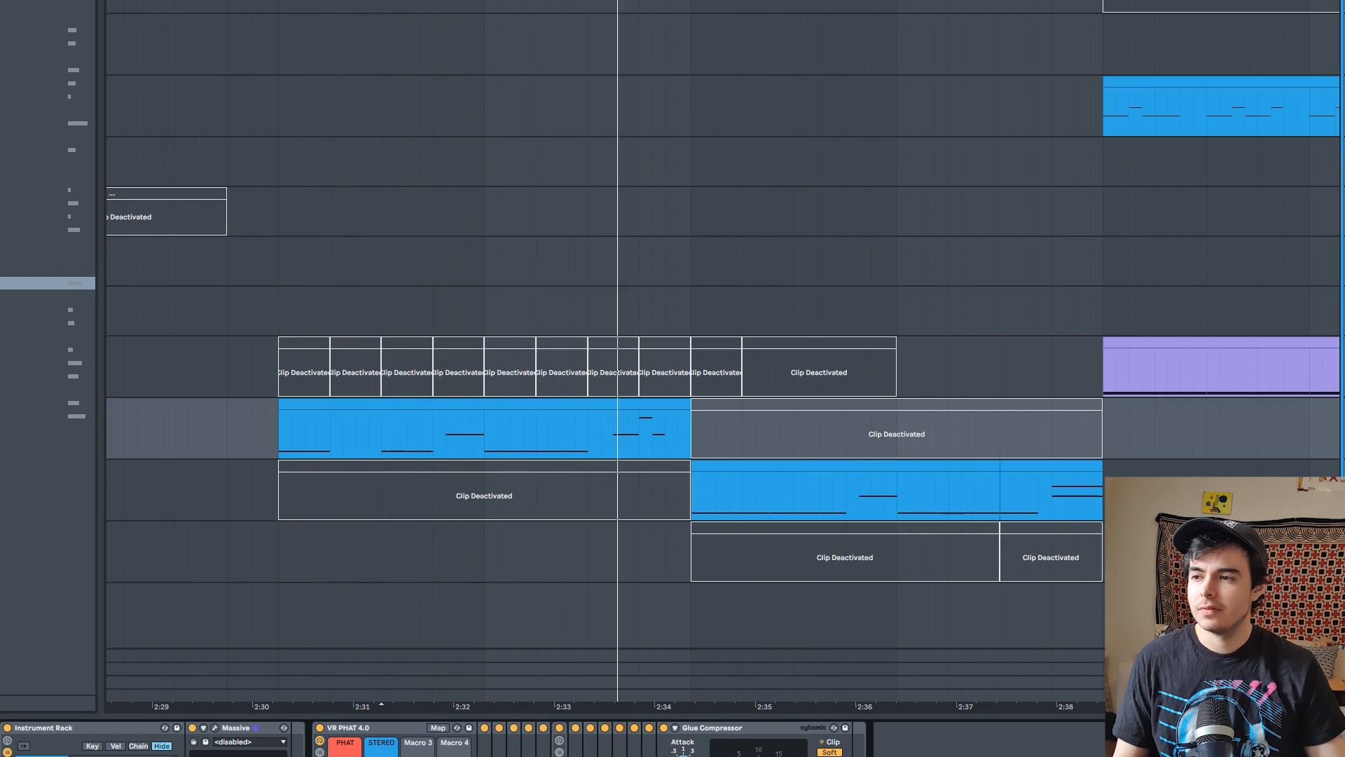
Open the Massive synths of 45-Instrument Rack and 46-Instrument Rack and examine their oscillators, Comb and Double Notch filters, and modulation
click(228, 730)
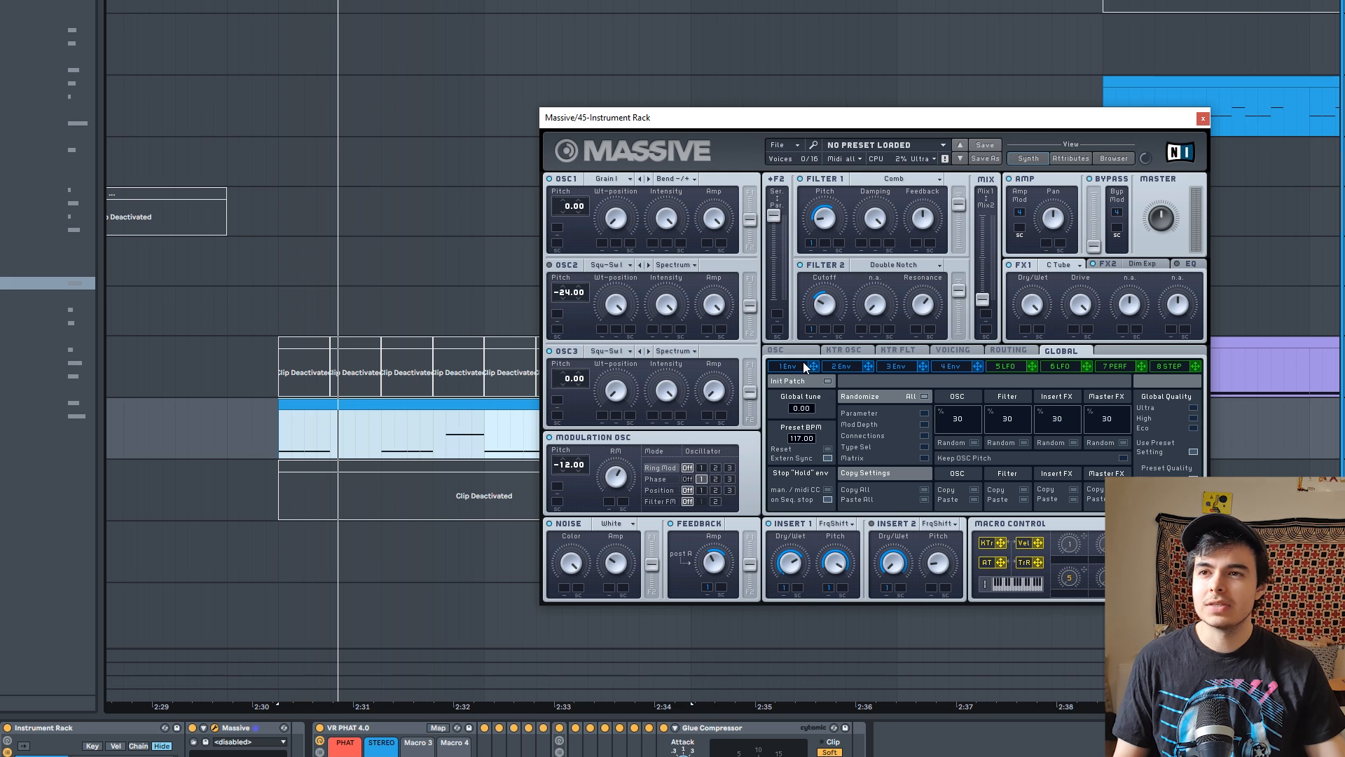
click(601, 385)
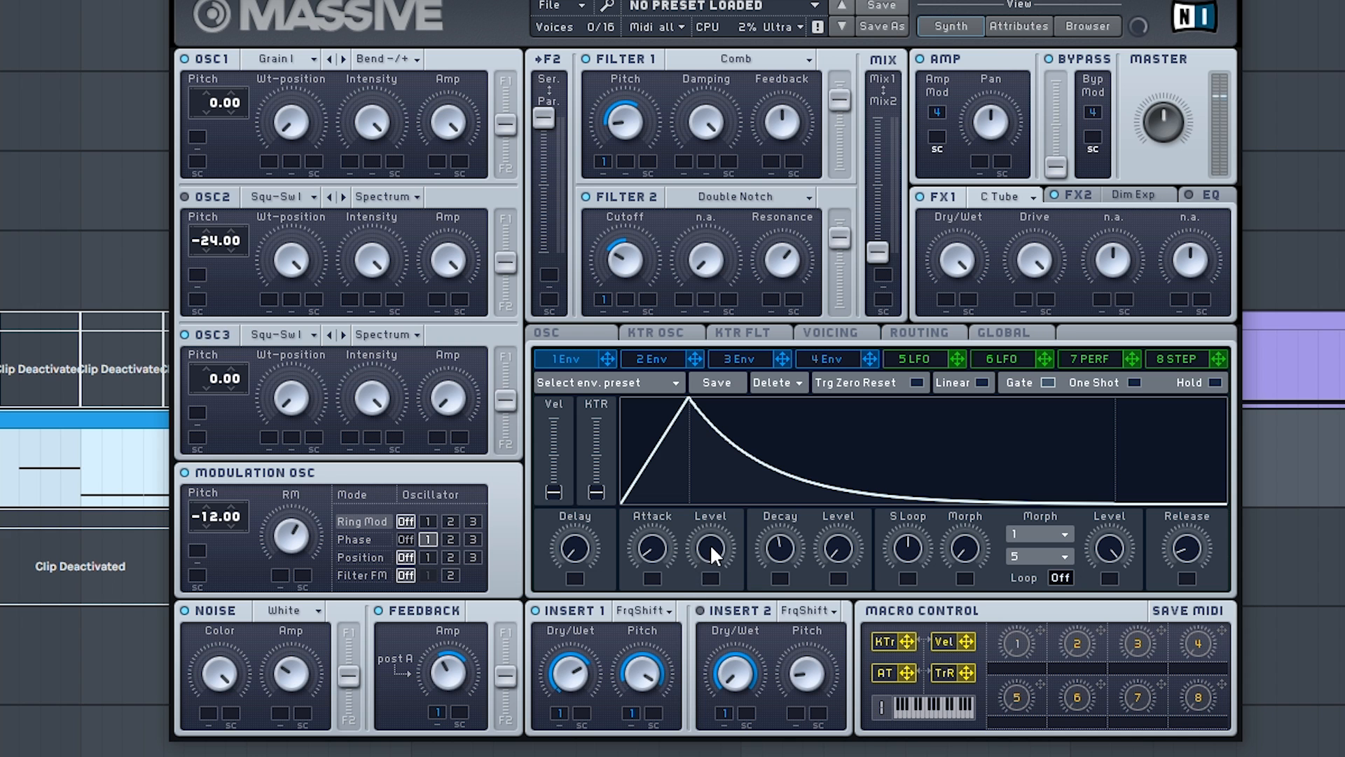
drag(879, 484, 875, 509)
drag(704, 589, 725, 749)
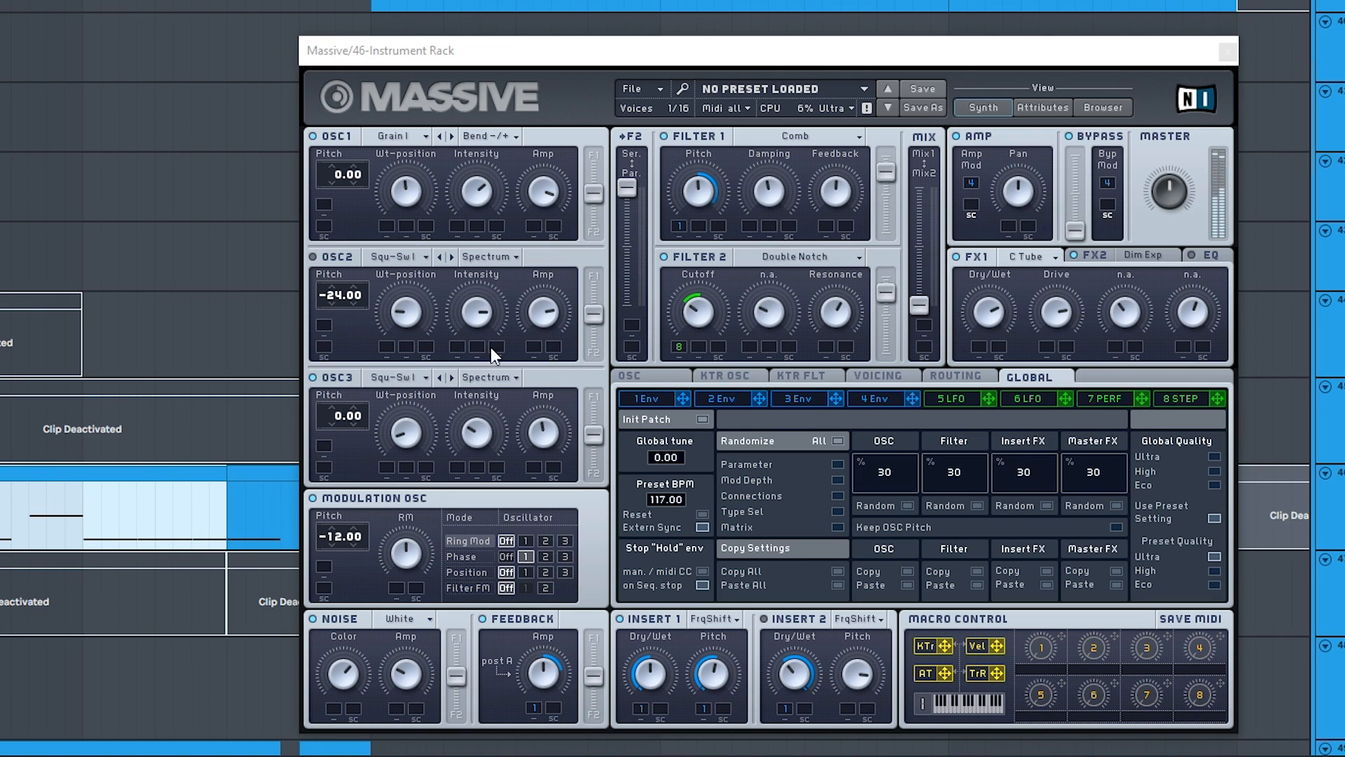
click(671, 255)
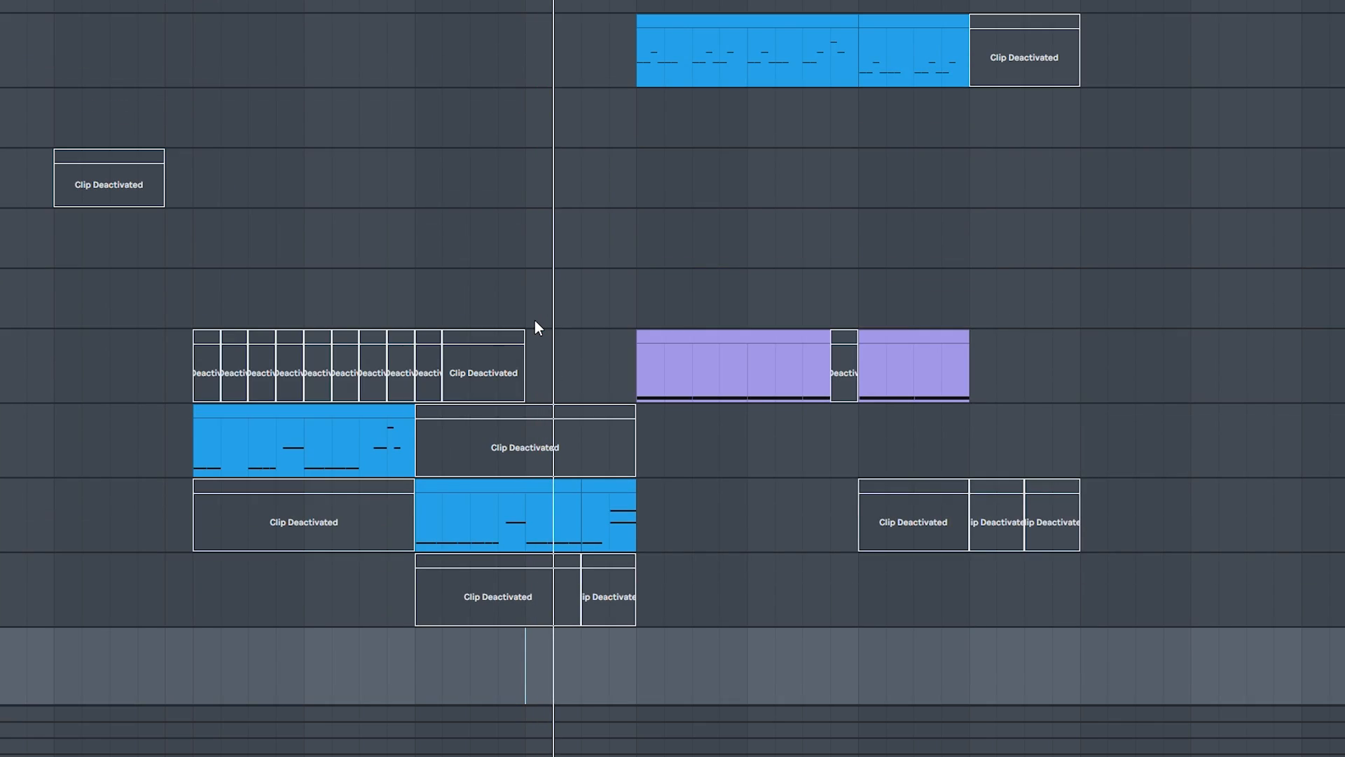
Highlight the MIDI section starting near 2:38 and compare it with the clips near 1:46 on the same track
scroll(536, 321, up, 7)
click(627, 339)
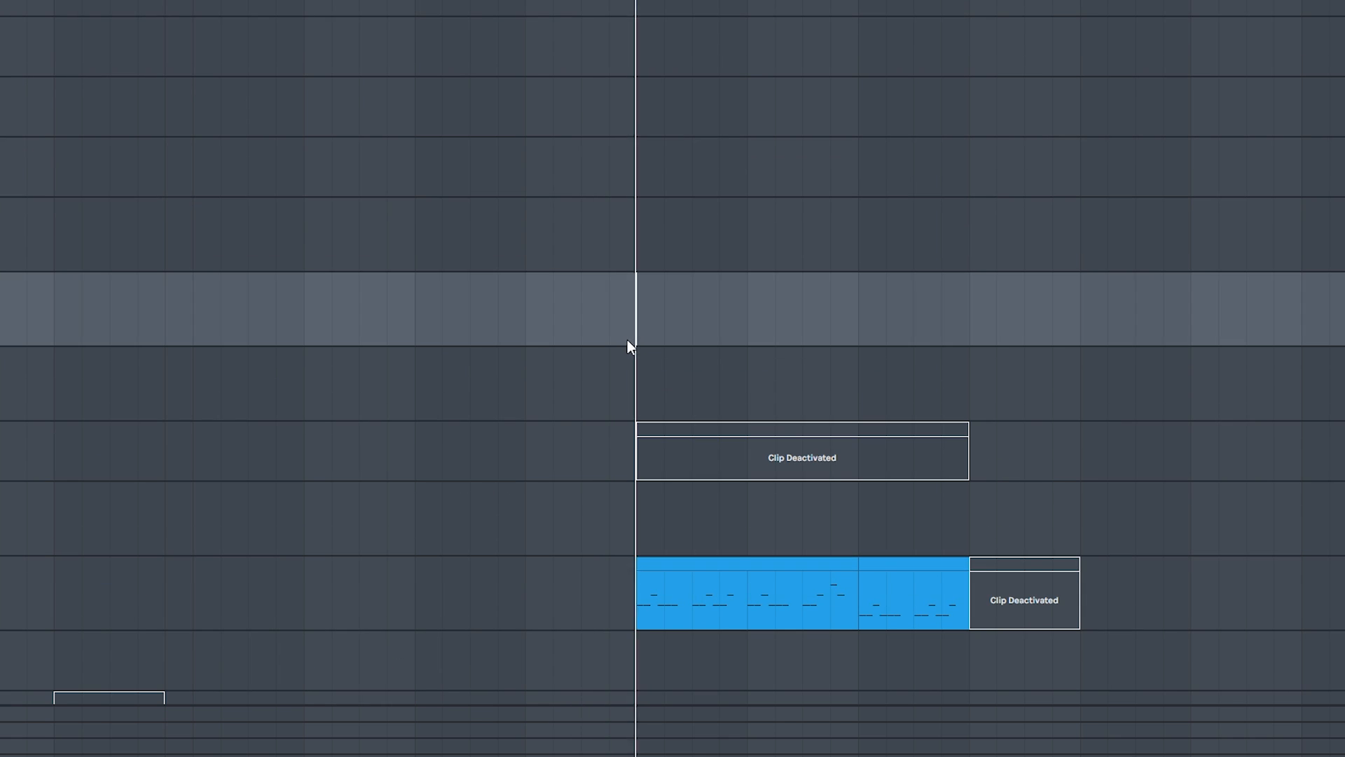
scroll(628, 340, down, 2)
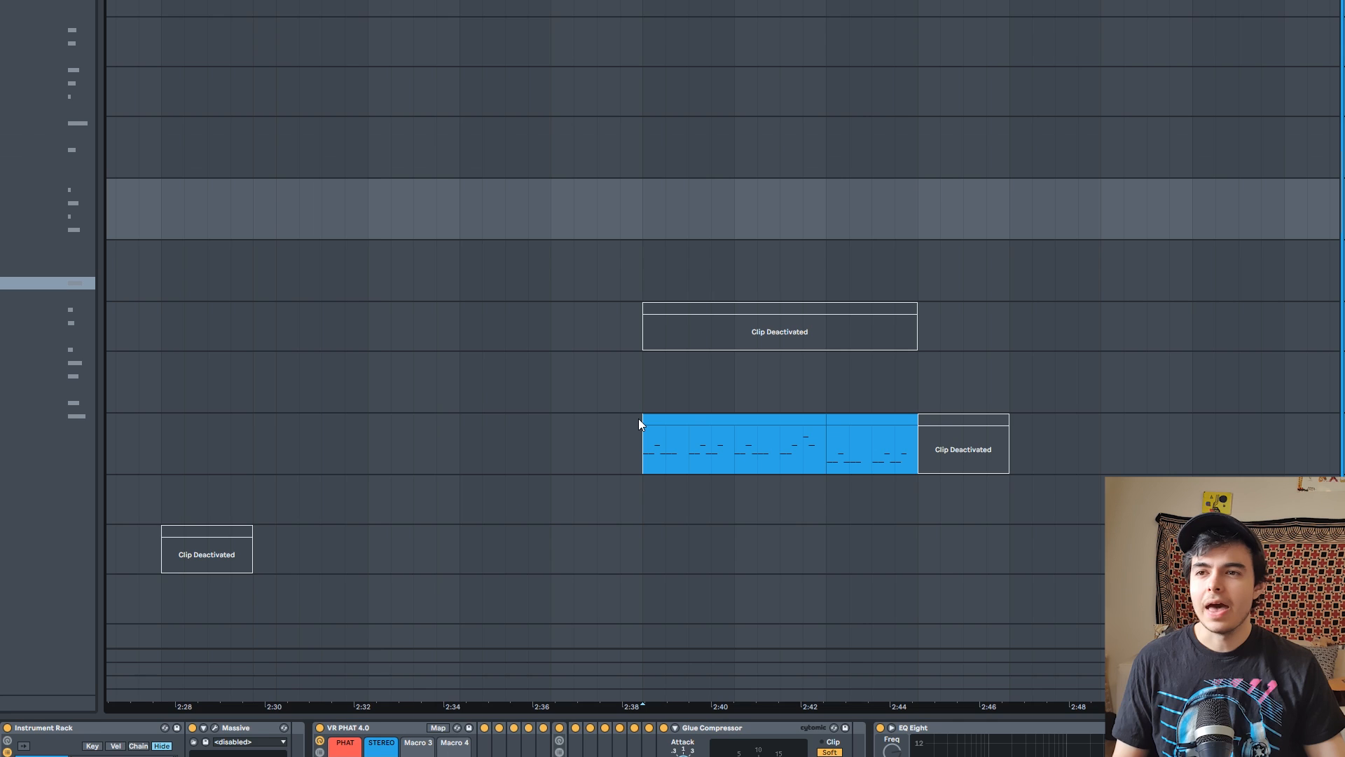
click(637, 419)
scroll(641, 415, down, 5)
drag(651, 407, 780, 467)
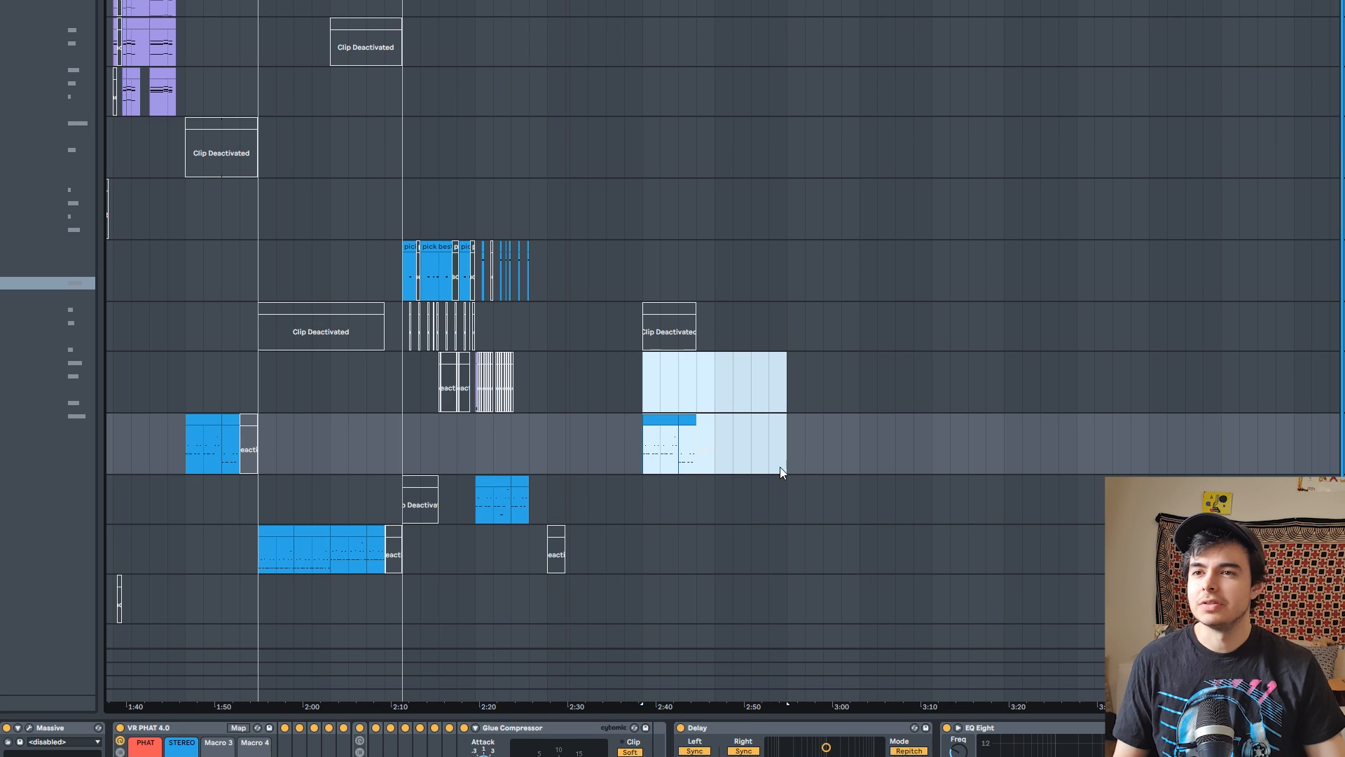
click(187, 383)
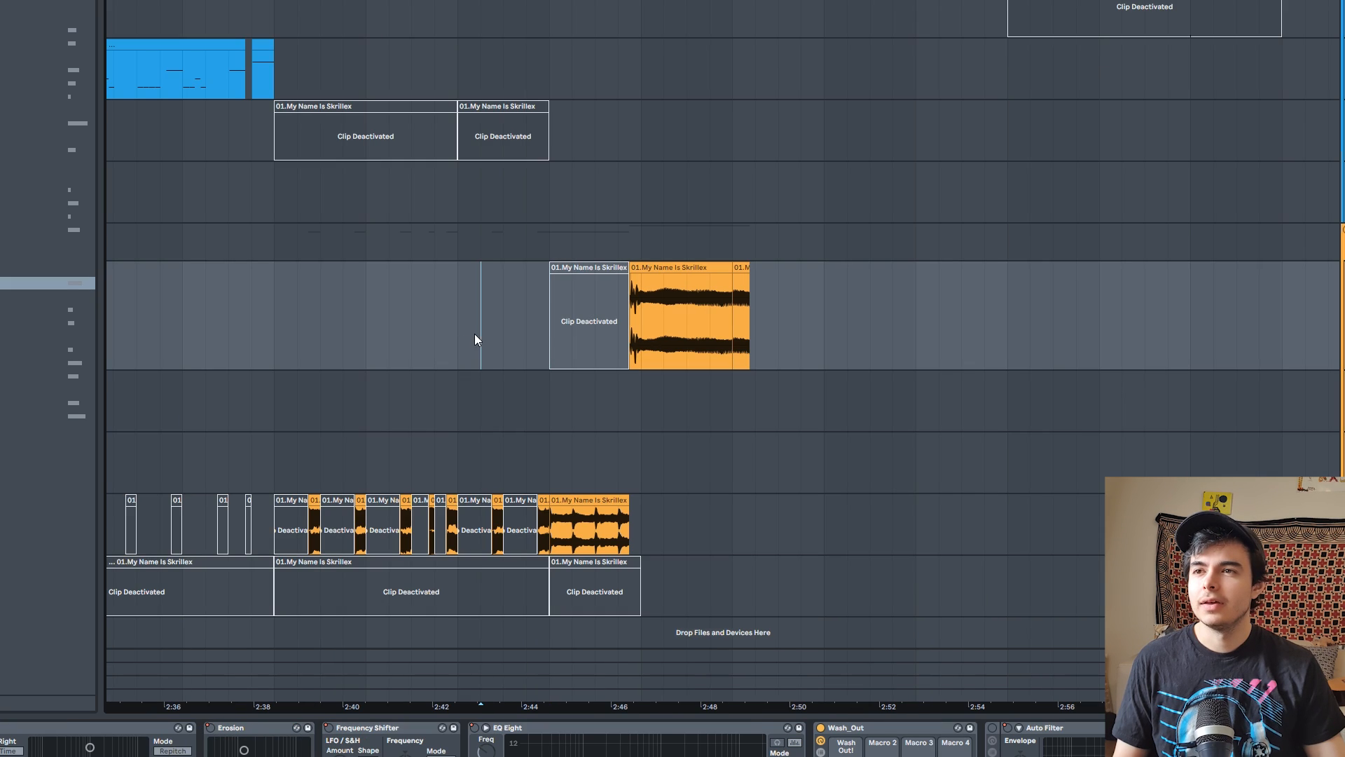
Locate and select the 01.My Name Is Skrillex audio clip starting near 2:44 on the chopped-sample track
click(504, 332)
scroll(505, 331, up, 4)
click(638, 499)
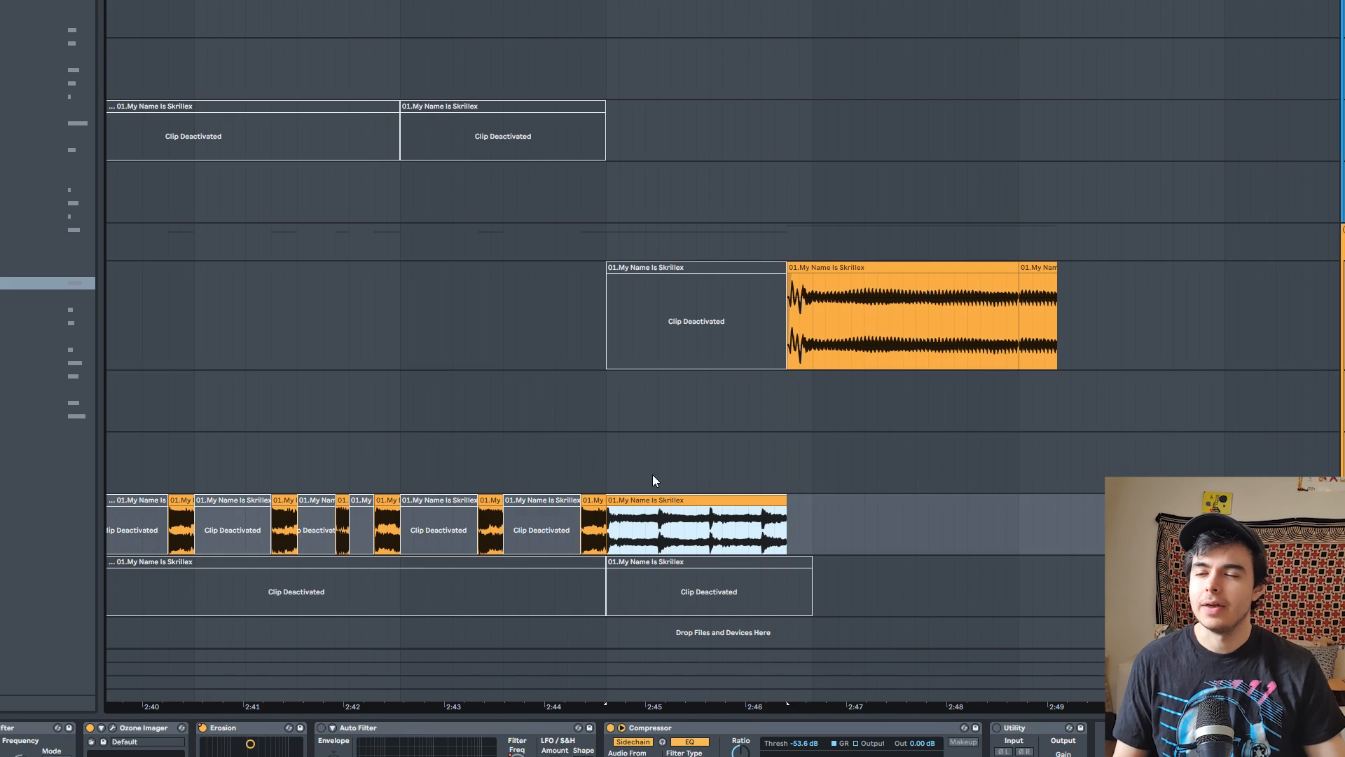
Compare the chopped 01.My Name Is Skrillex clip near 2:44 with the sustained one starting near 2:46 by selecting each
click(242, 239)
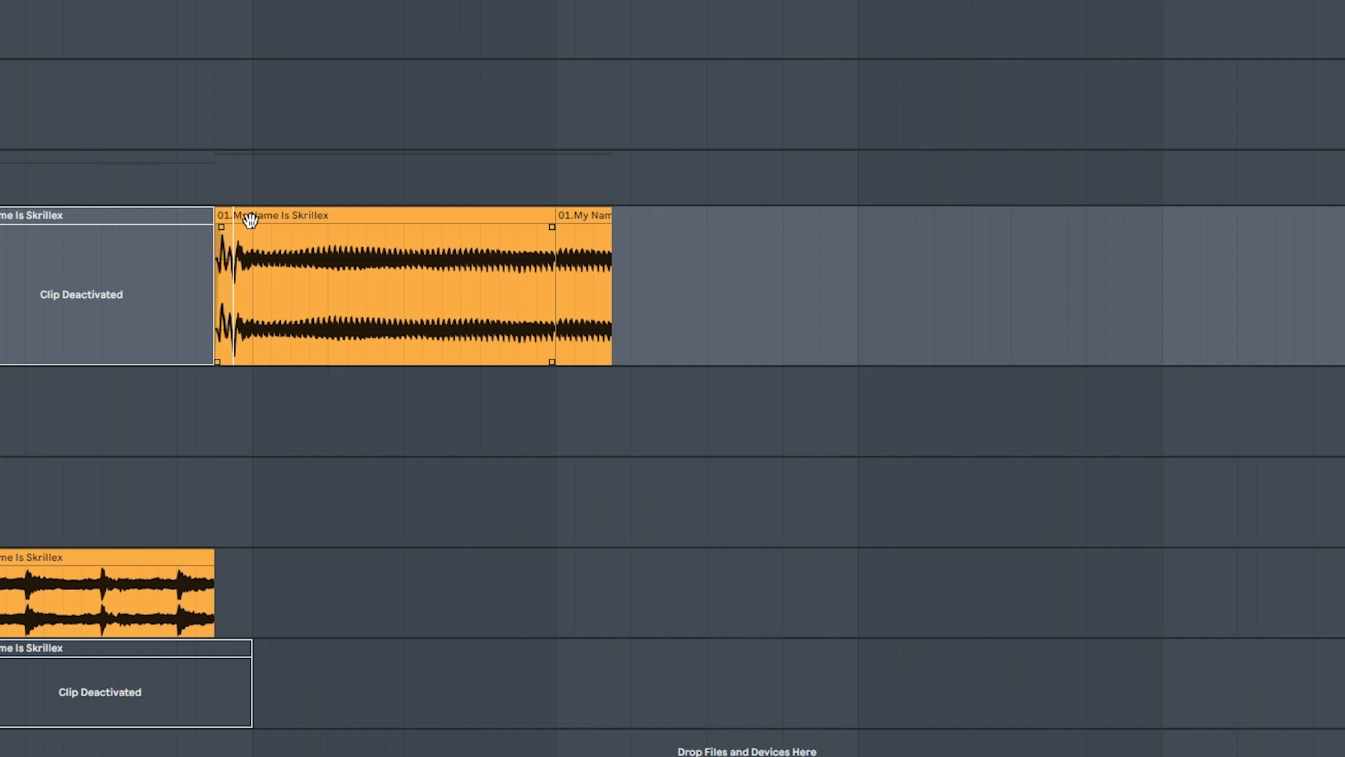
click(250, 221)
scroll(174, 219, left, 4)
click(312, 545)
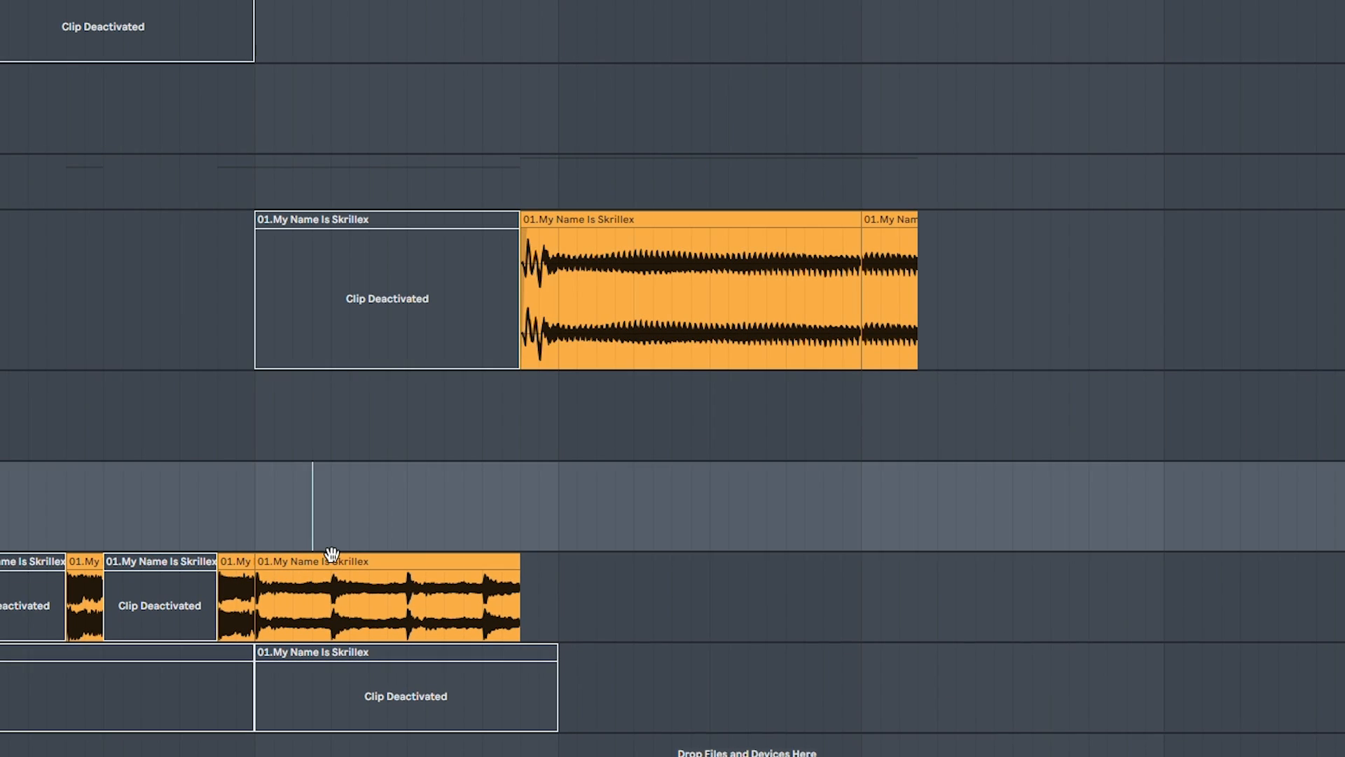
click(328, 556)
scroll(263, 505, right, 1)
scroll(263, 506, right, 3)
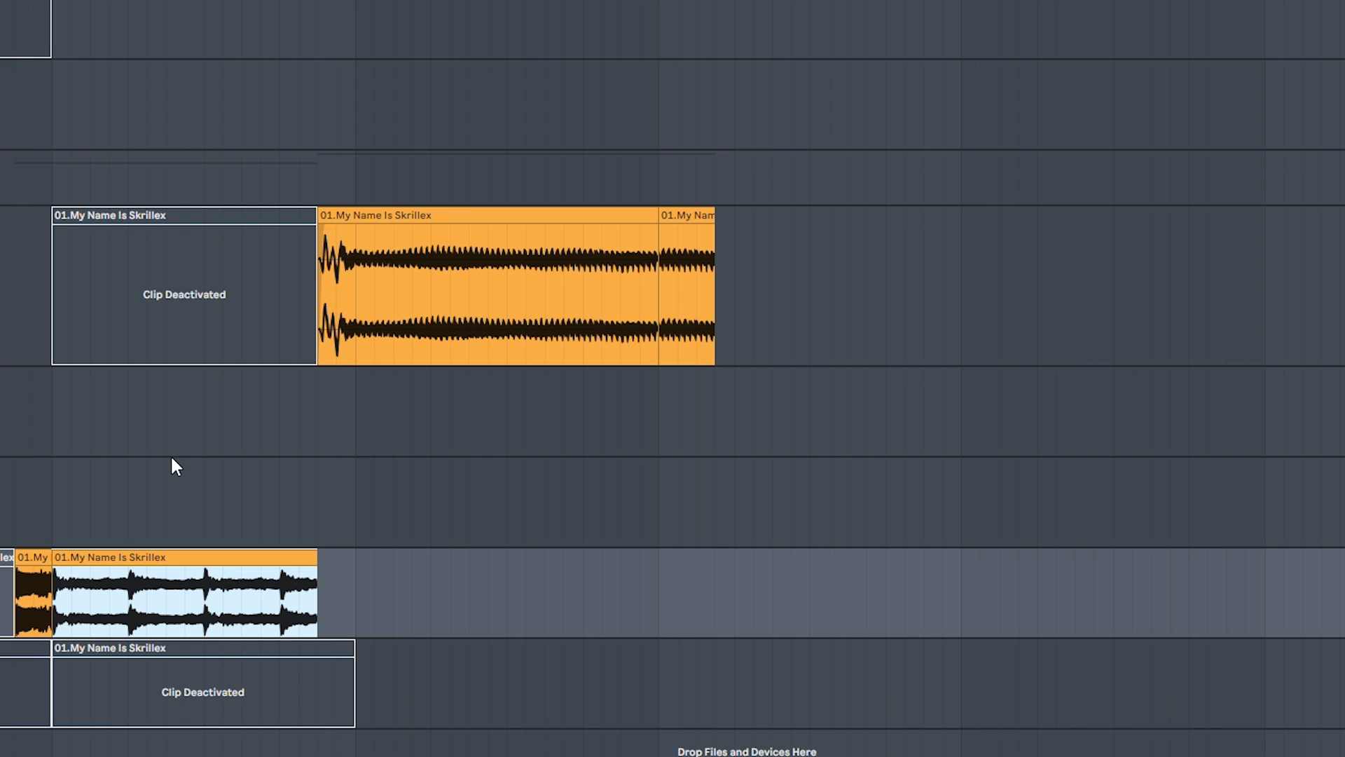
click(390, 213)
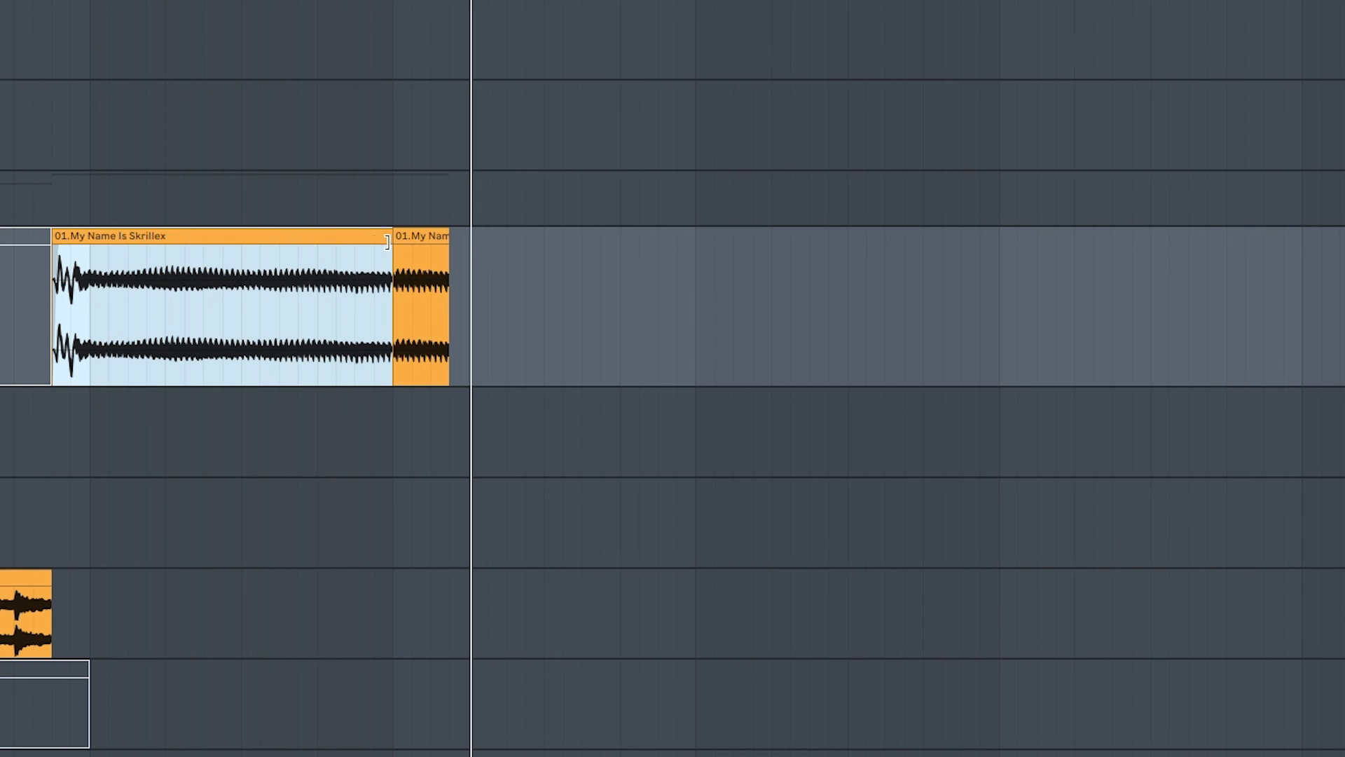
Return to the drop starting near 1:22 and play it while looking through its synth and vocal-chop tracks
scroll(508, 240, up, 5)
scroll(528, 245, down, 5)
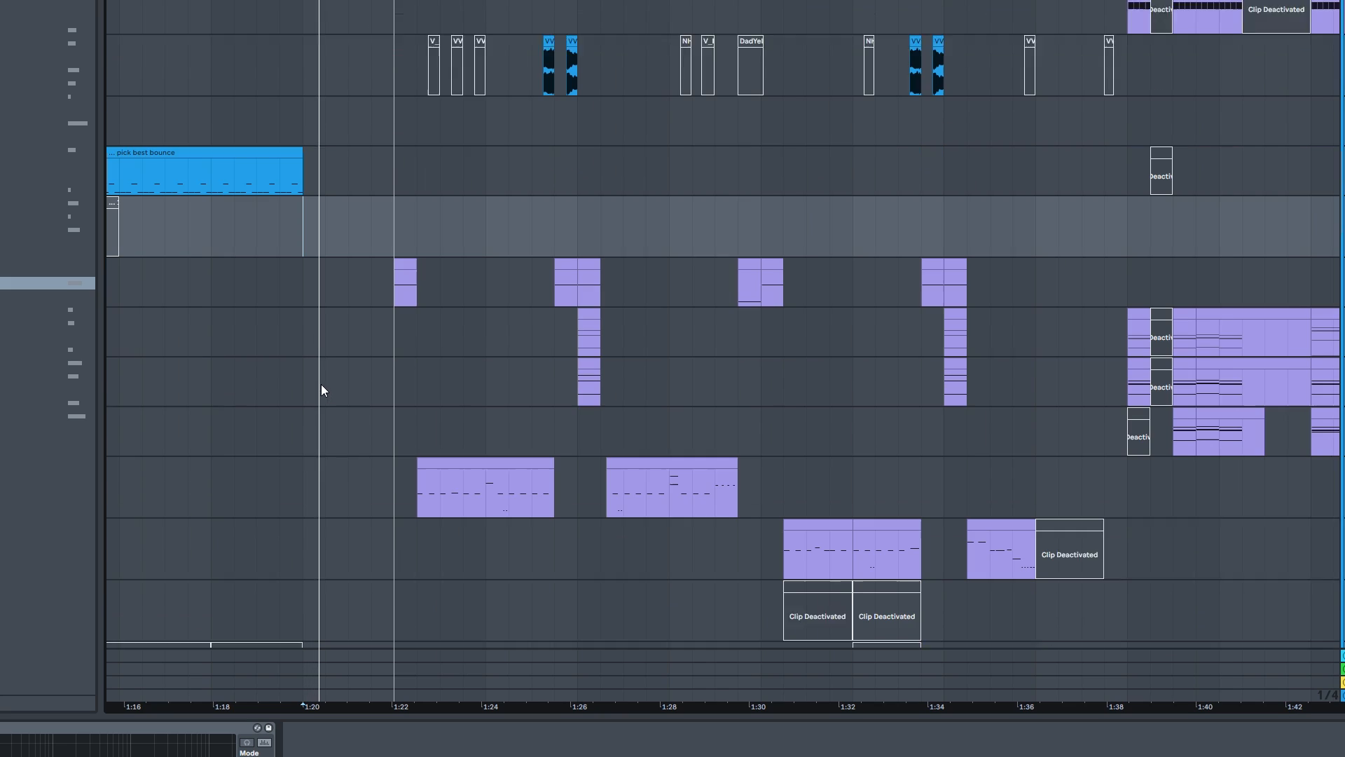
scroll(330, 379, down, 5)
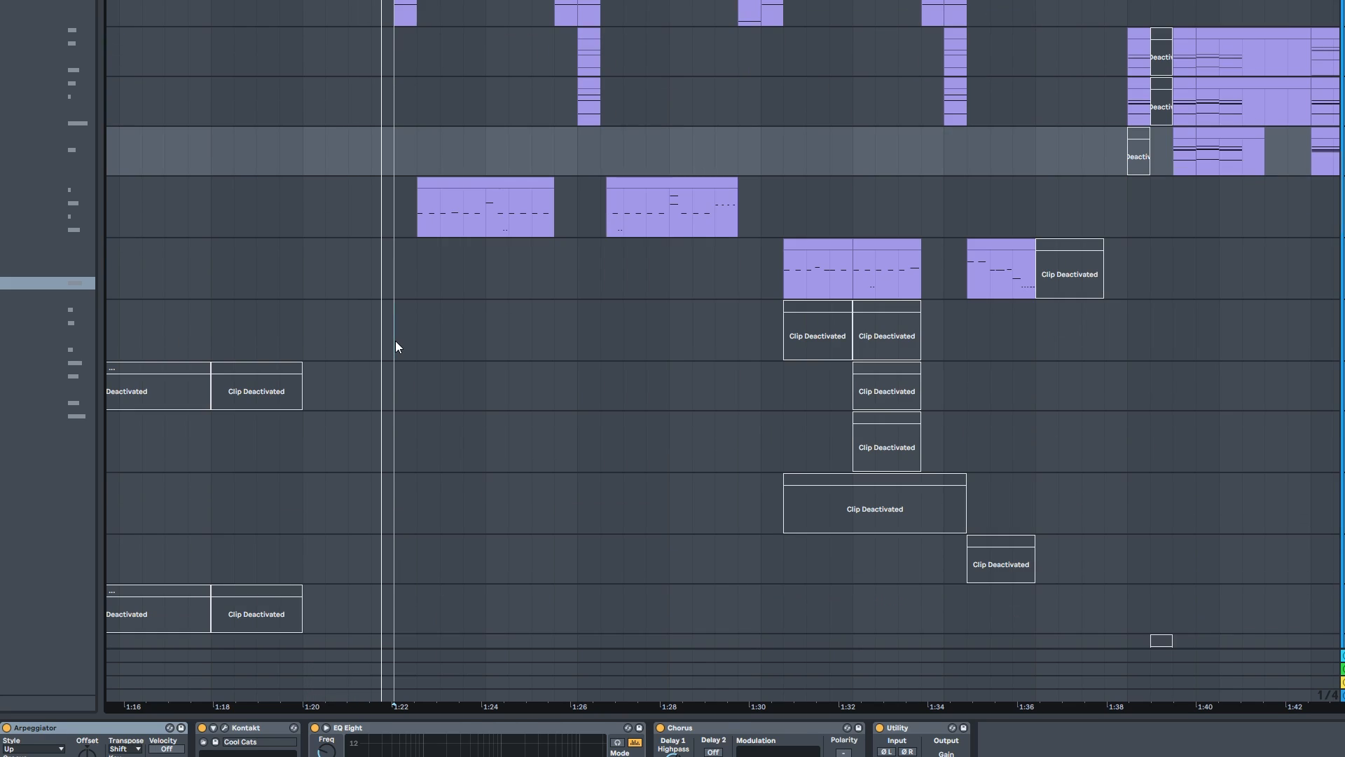
click(395, 341)
scroll(395, 341, down, 5)
scroll(396, 337, up, 8)
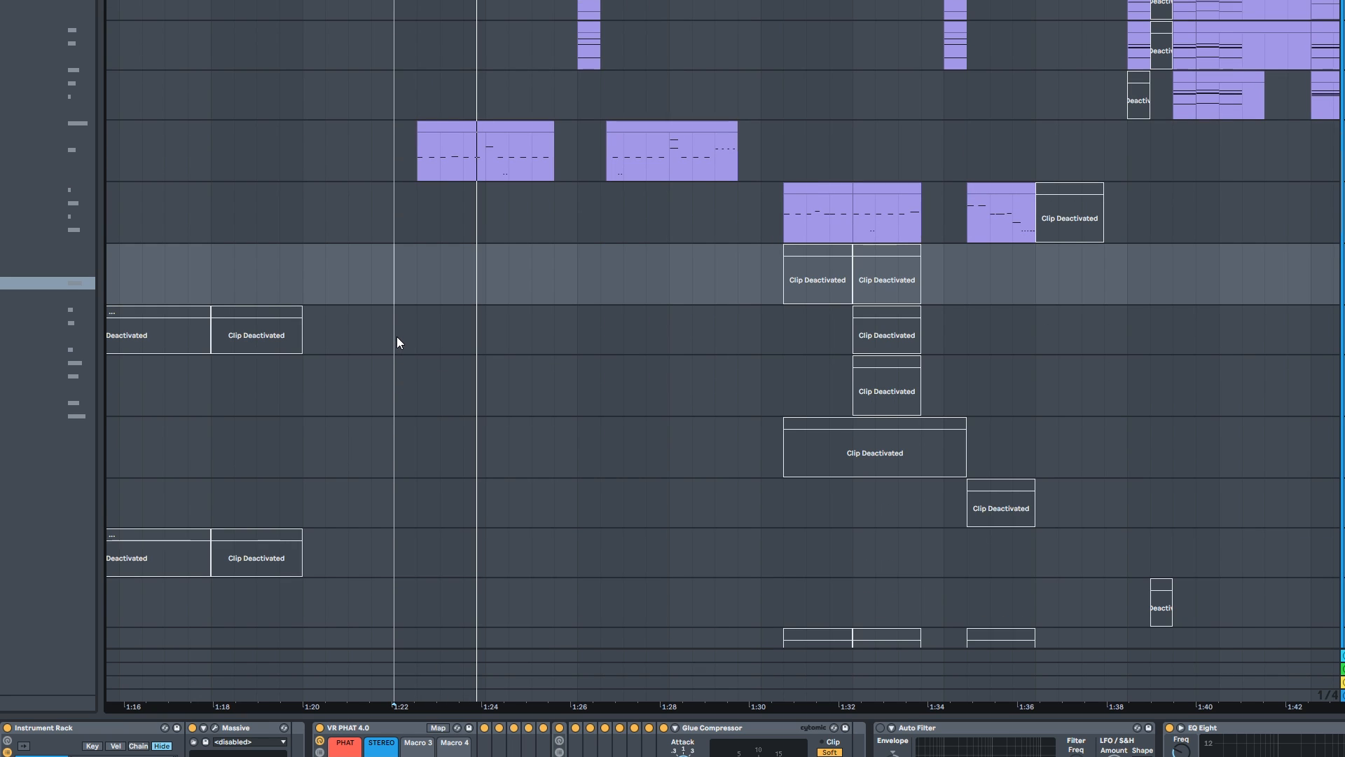
scroll(397, 337, up, 5)
click(398, 337)
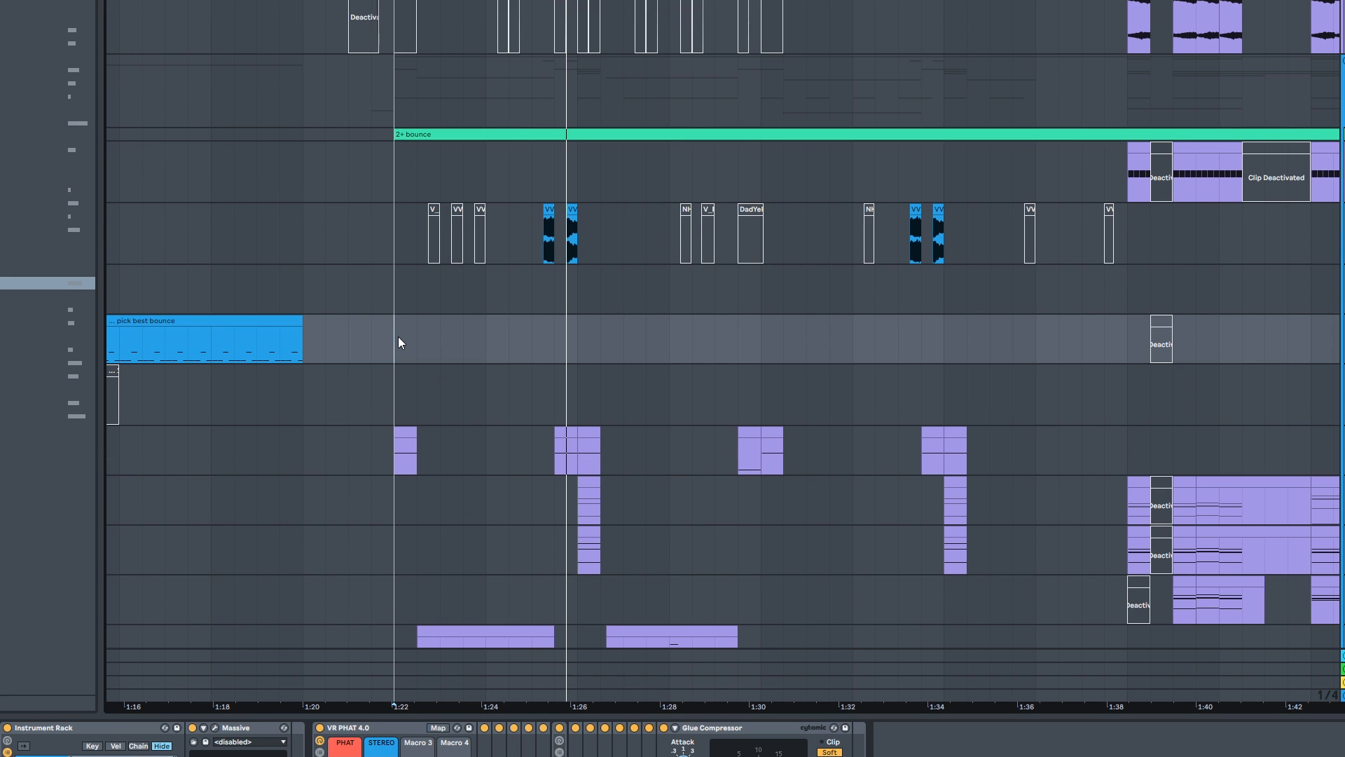
Highlight the empty stretch from about 1:31 to 1:33 across three adjacent tracks above the purple synth clips
scroll(399, 340, down, 2)
click(582, 391)
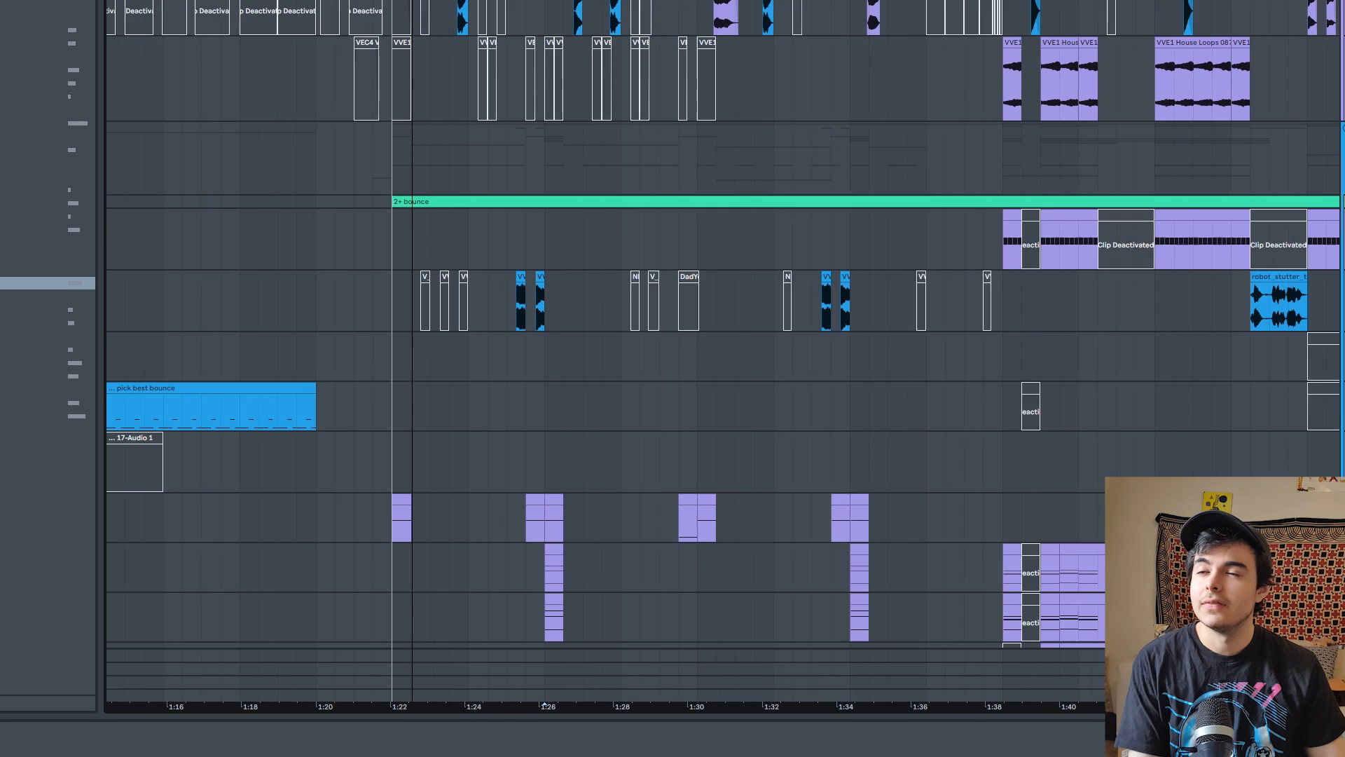
scroll(418, 149, down, 2)
click(515, 233)
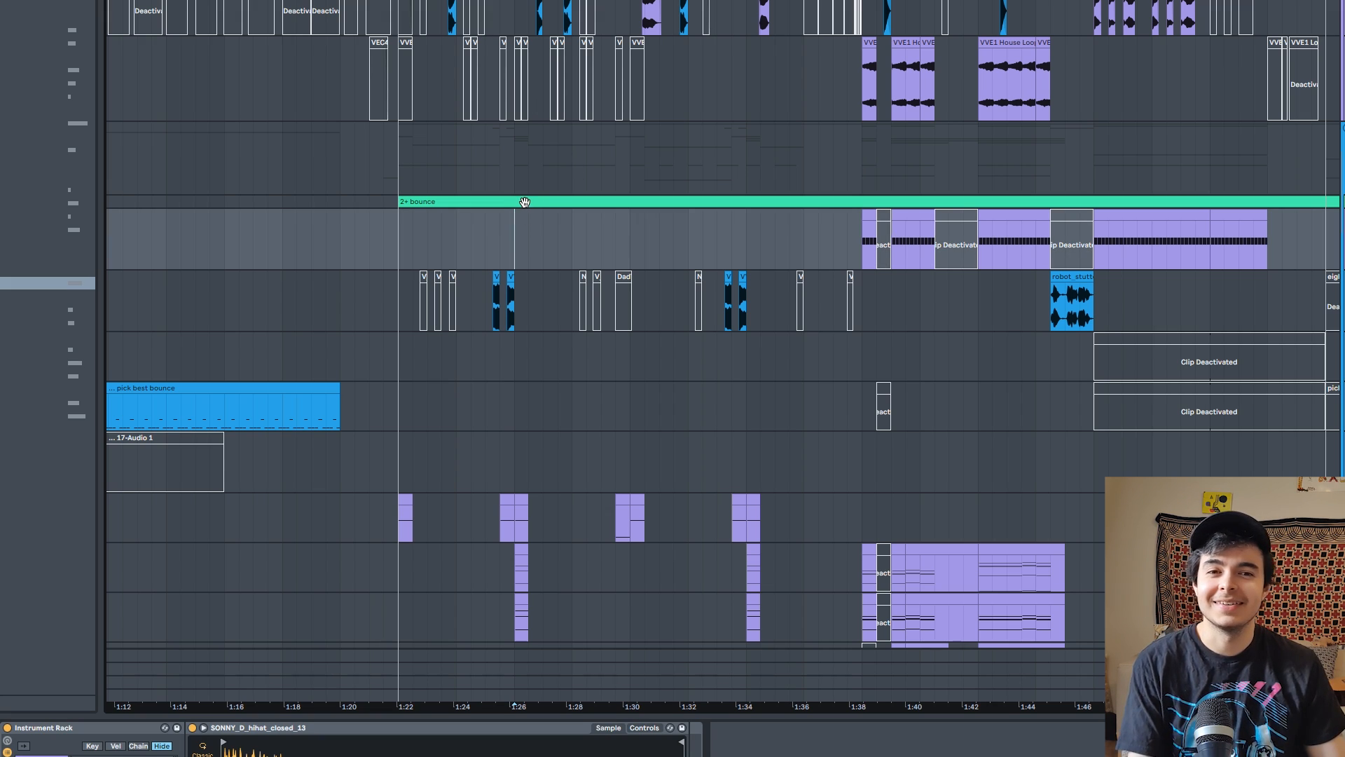
click(662, 320)
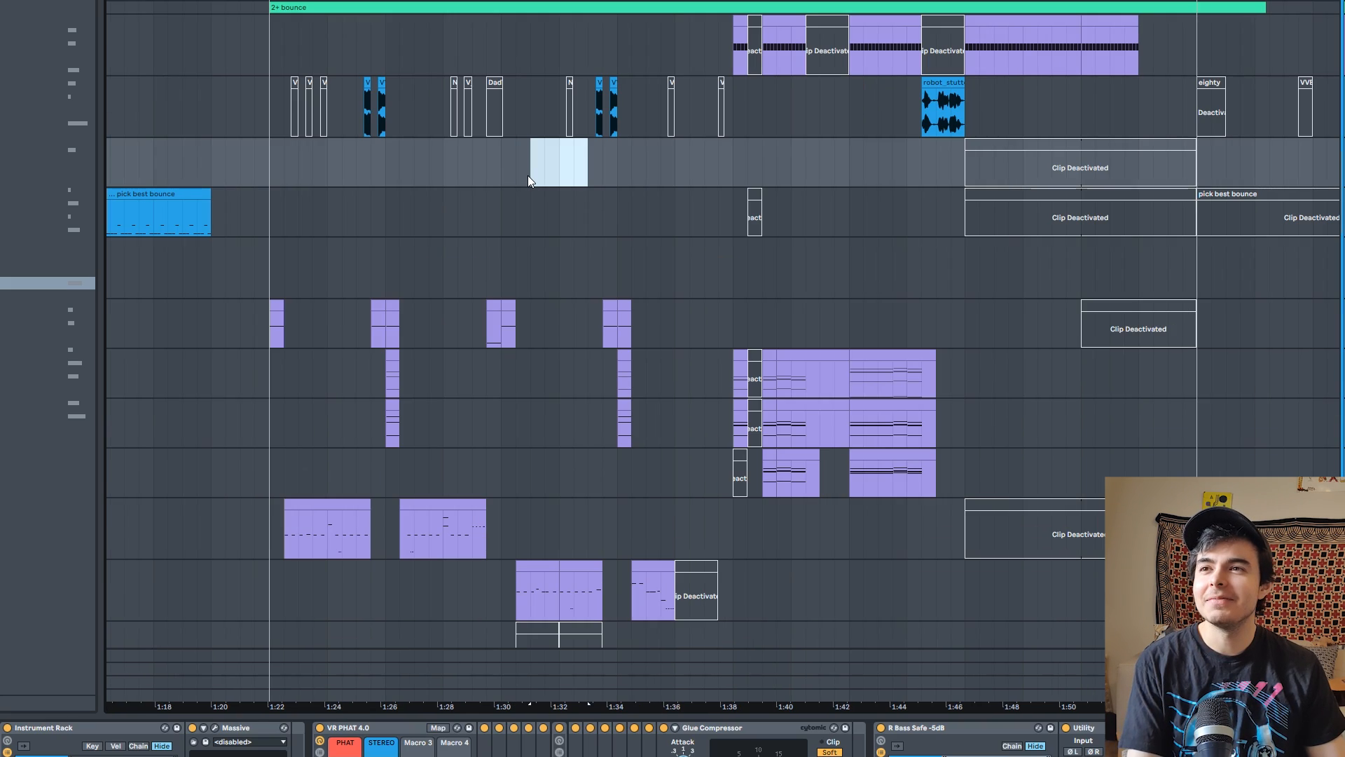
drag(528, 175, 584, 252)
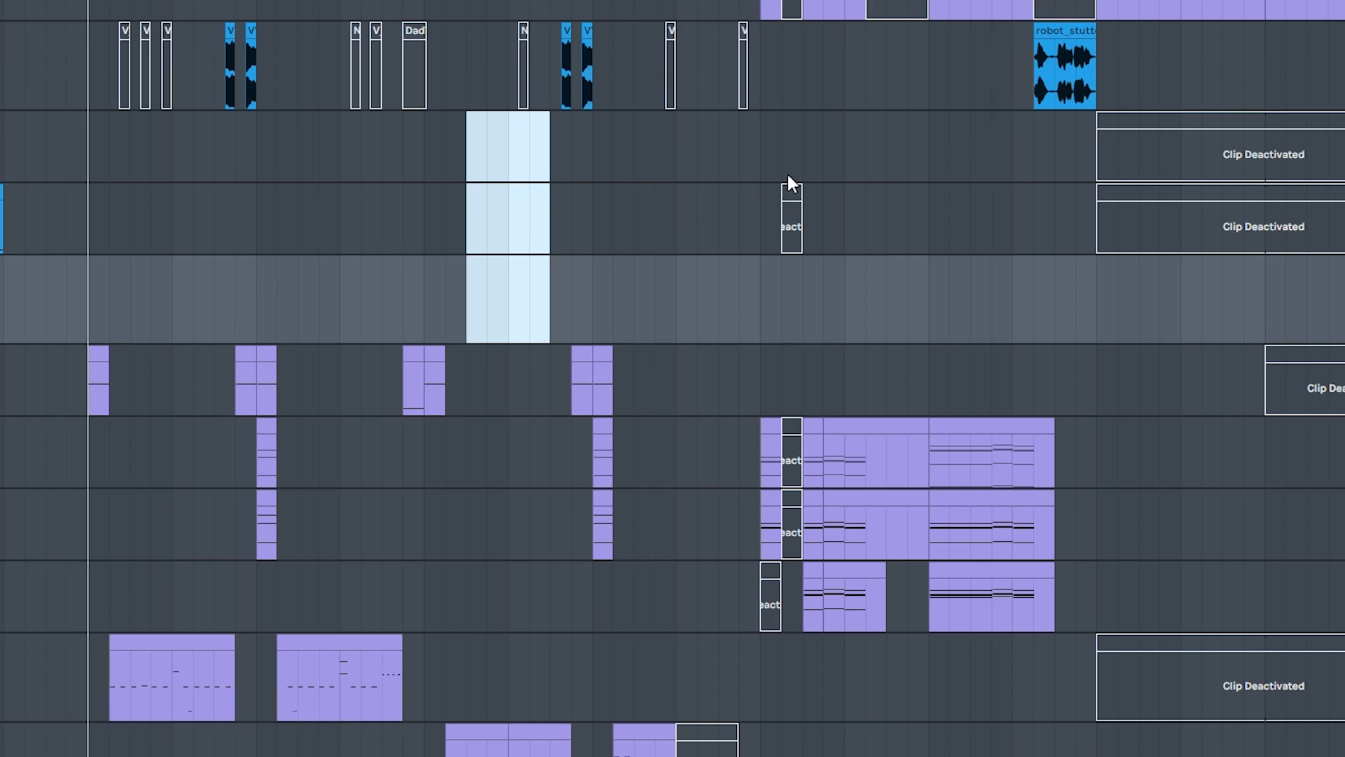
drag(667, 195, 520, 105)
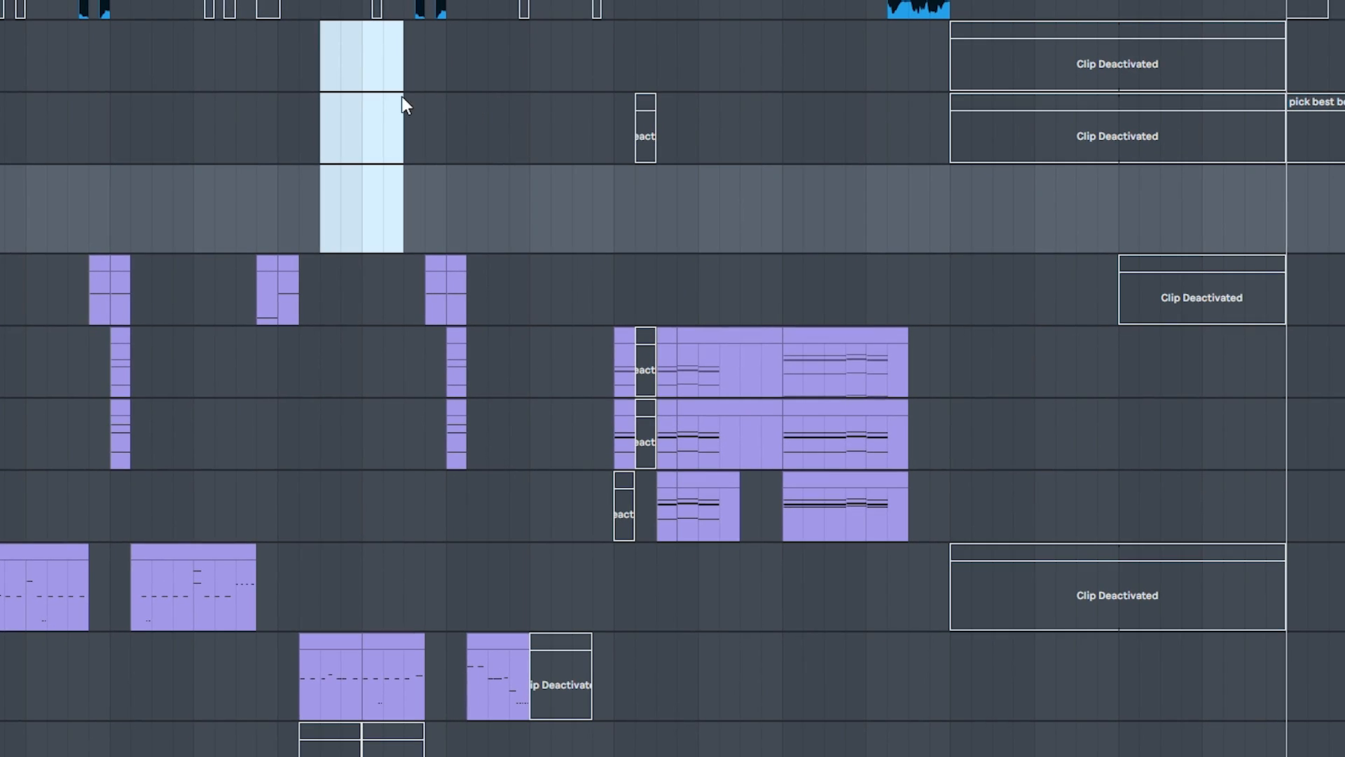
click(337, 64)
drag(383, 93, 393, 235)
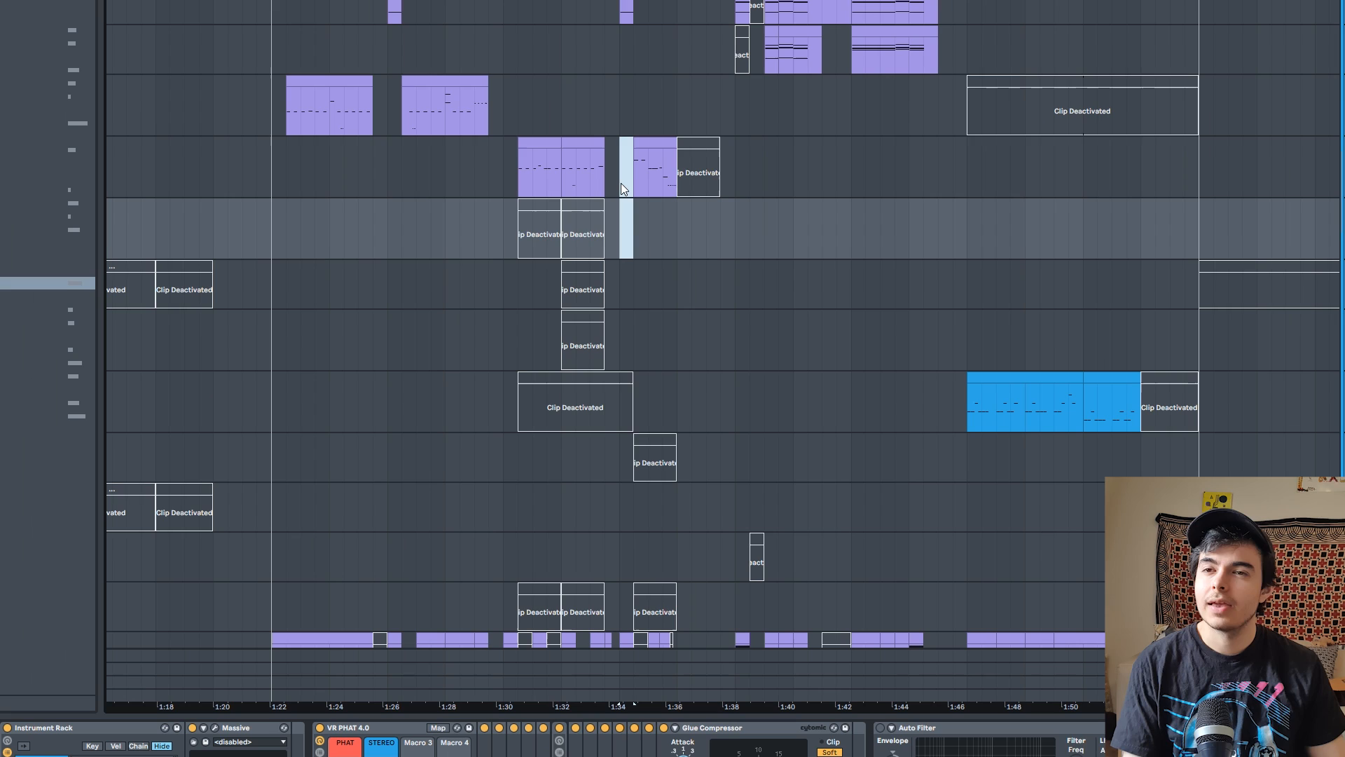
Highlight the short gap near 1:34 just before the purple Massive clip, extending across the tracks below it
drag(620, 183, 640, 255)
drag(636, 304, 621, 187)
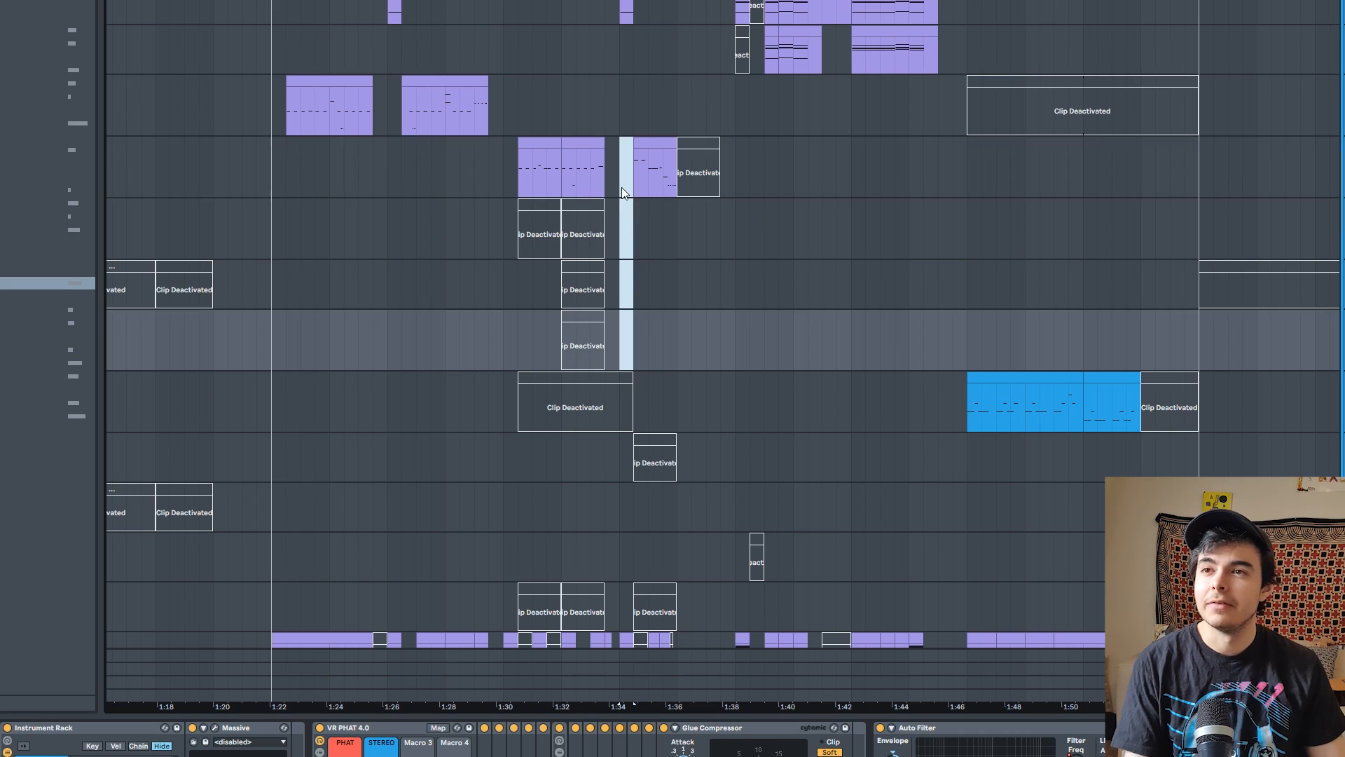
drag(621, 187, 632, 284)
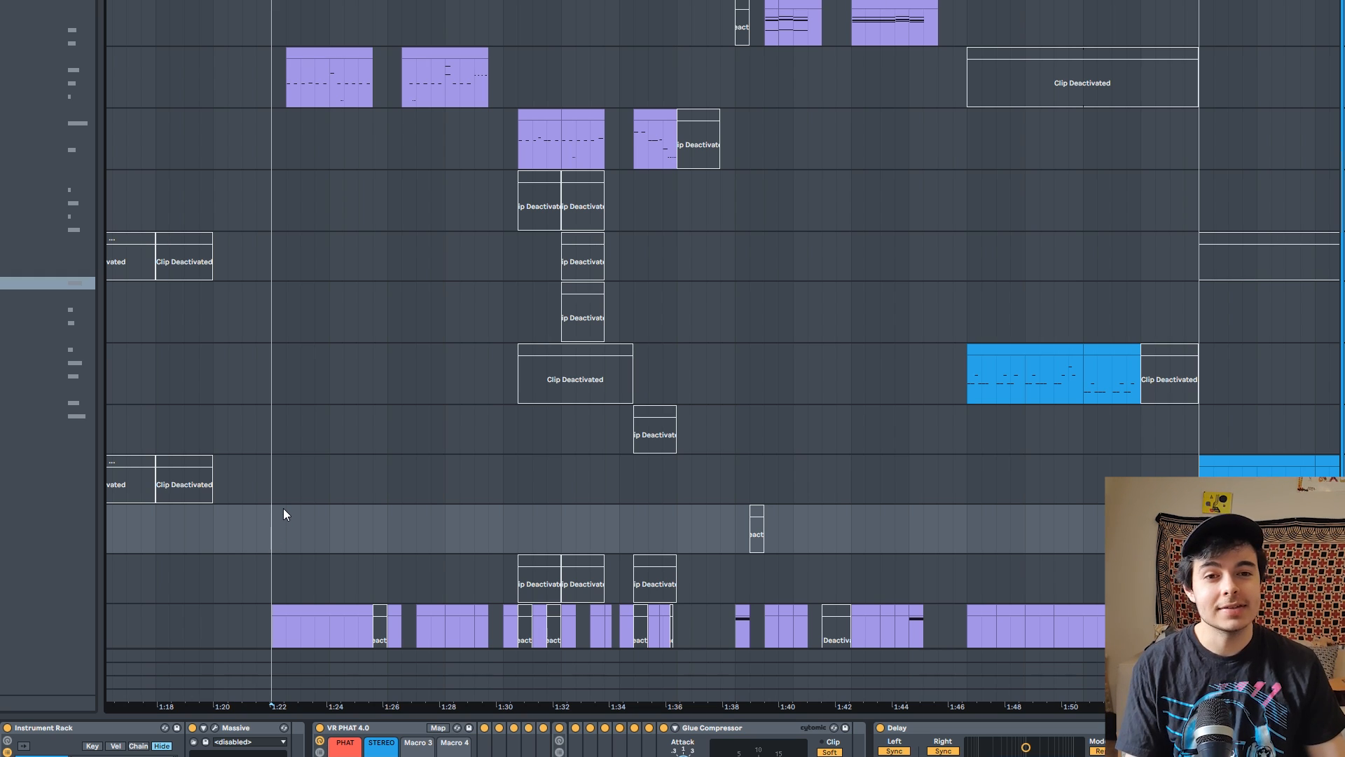
Locate and select the short 01.My Name Is Skrillex audio clip starting near 1:20 on the sample track
scroll(465, 493, down, 10)
scroll(585, 481, left, 3)
scroll(517, 456, up, 8)
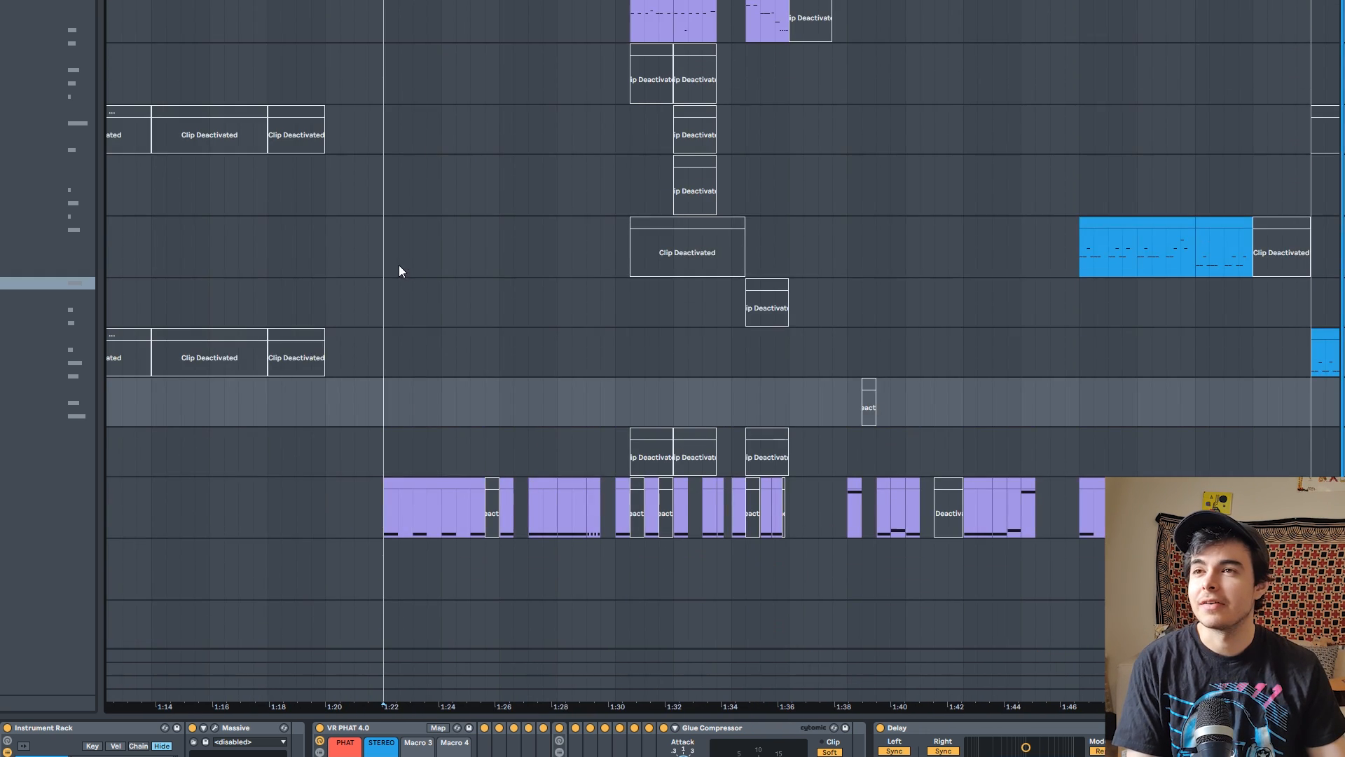
scroll(490, 337, left, 4)
scroll(603, 415, down, 10)
click(529, 269)
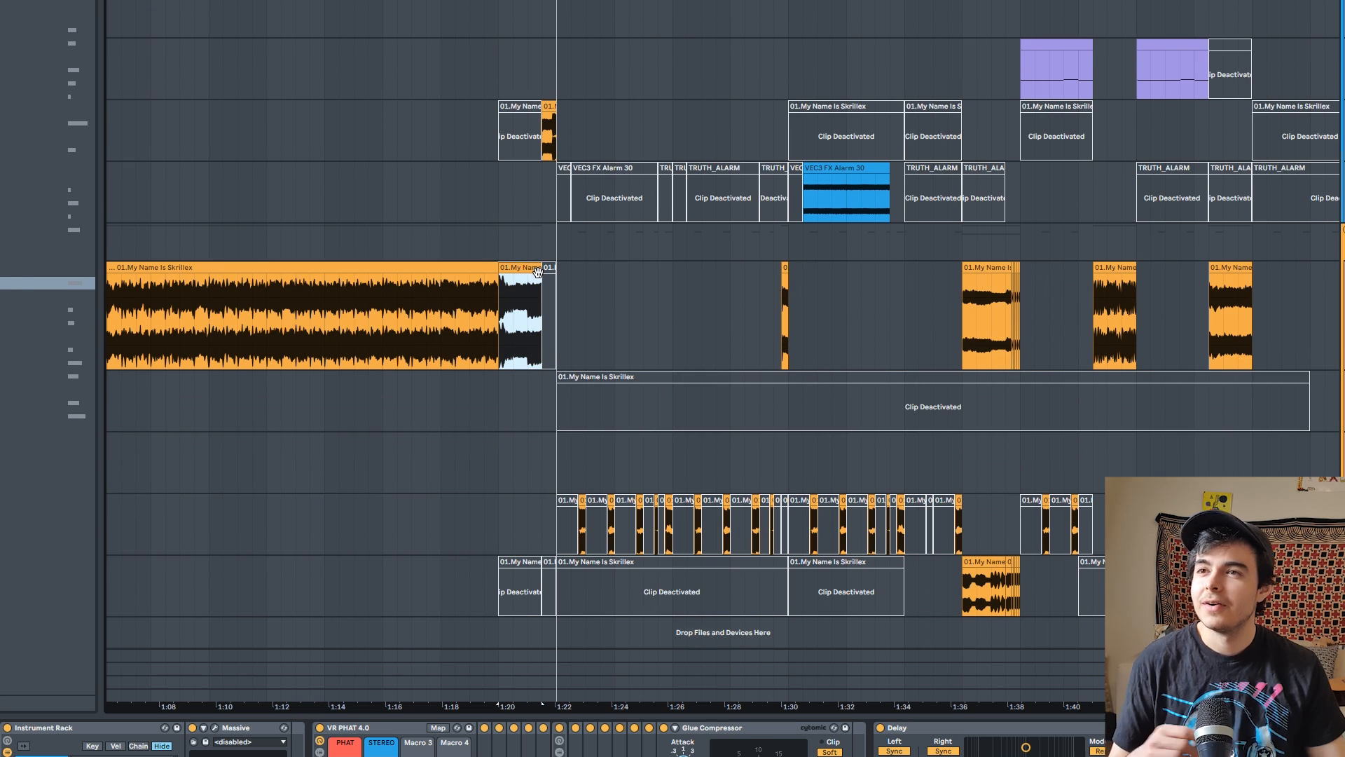
drag(541, 269, 734, 282)
key(ctrl+z)
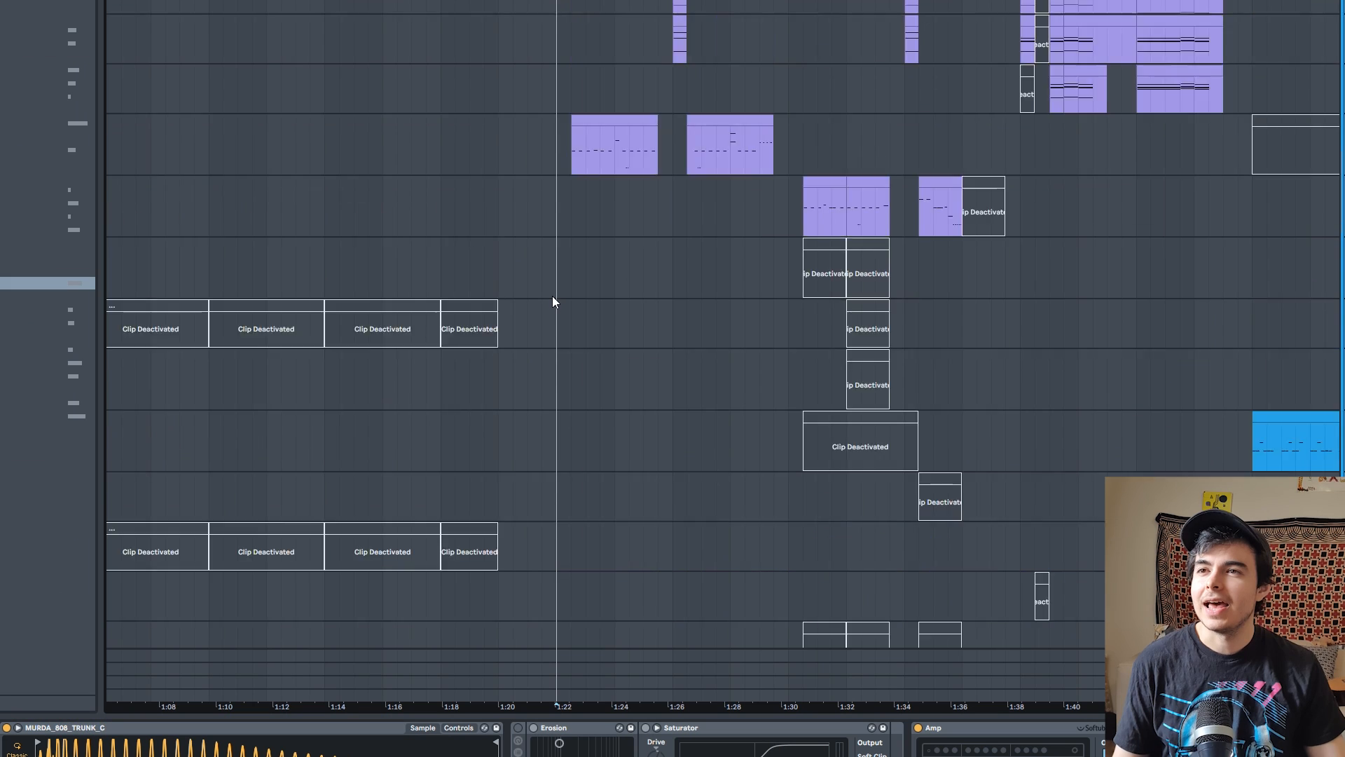
Compare the device chains of the purple synth tracks whose MIDI clips start near 1:22
scroll(552, 295, up, 3)
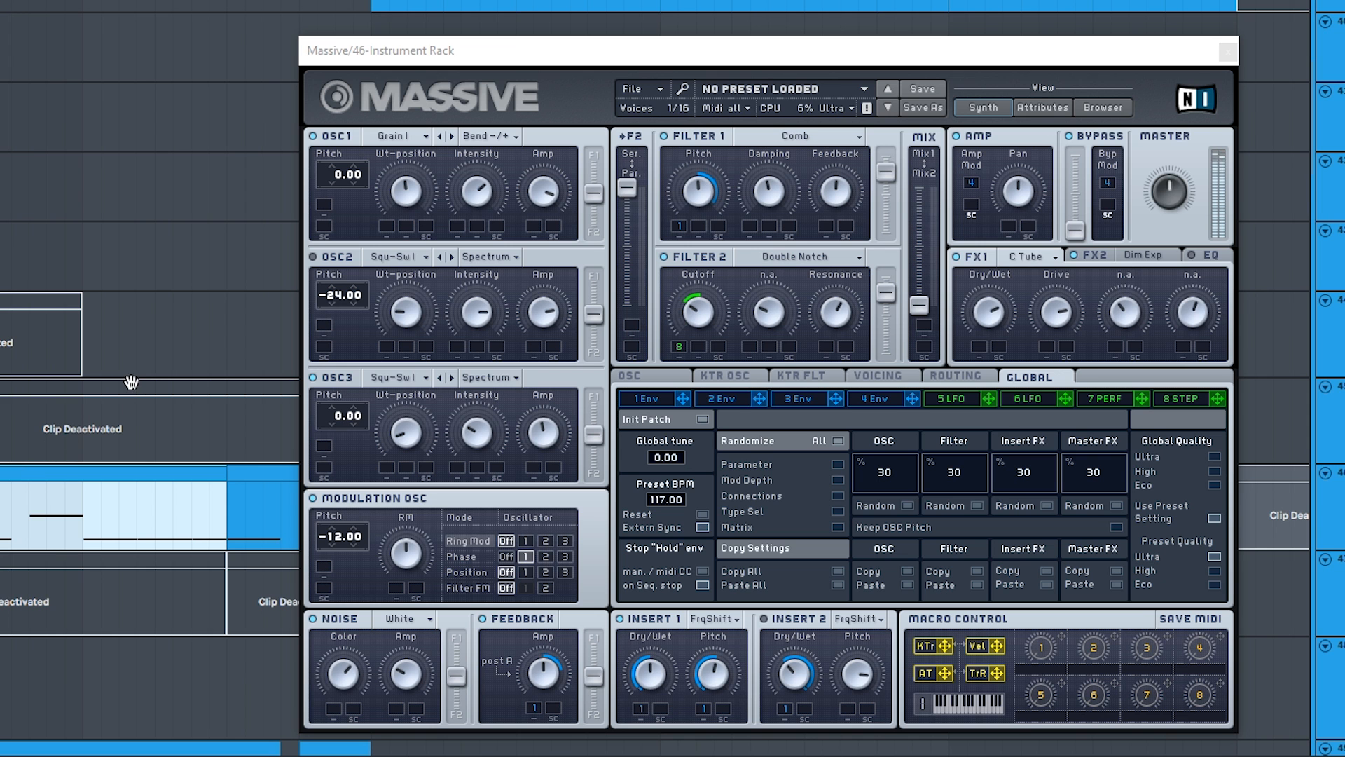
click(670, 255)
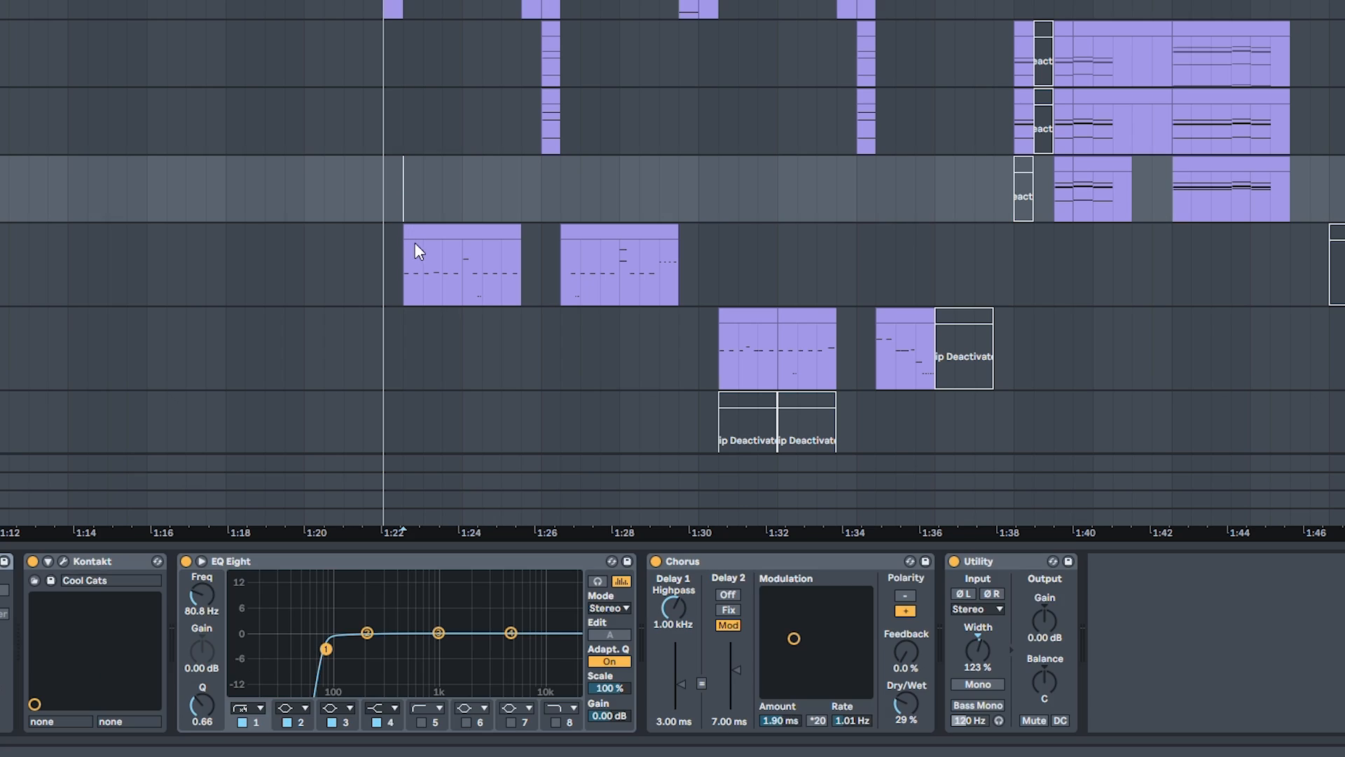
click(418, 251)
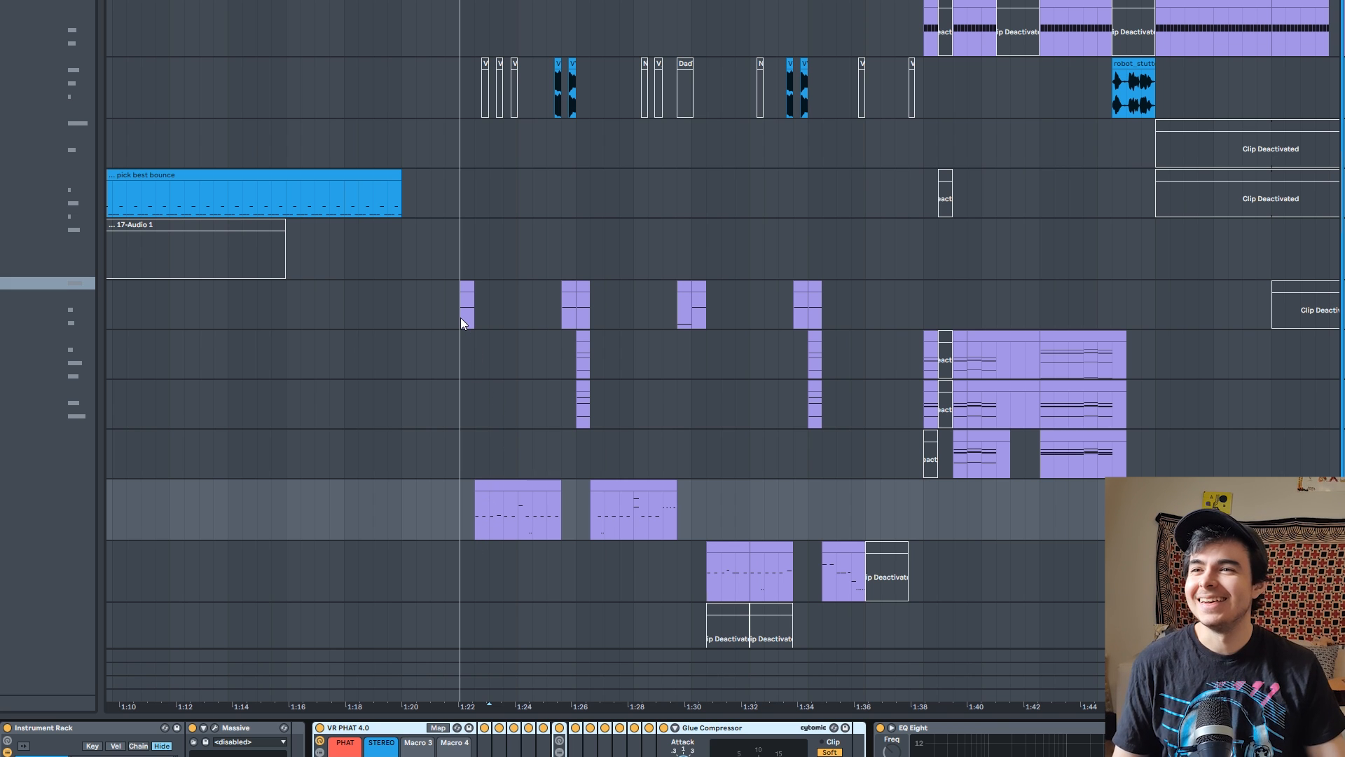
click(461, 317)
Locate the drum and SONNY_D_fx_10 tracks at the start of the drop near 1:22
scroll(473, 352, up, 2)
scroll(473, 352, right, 2)
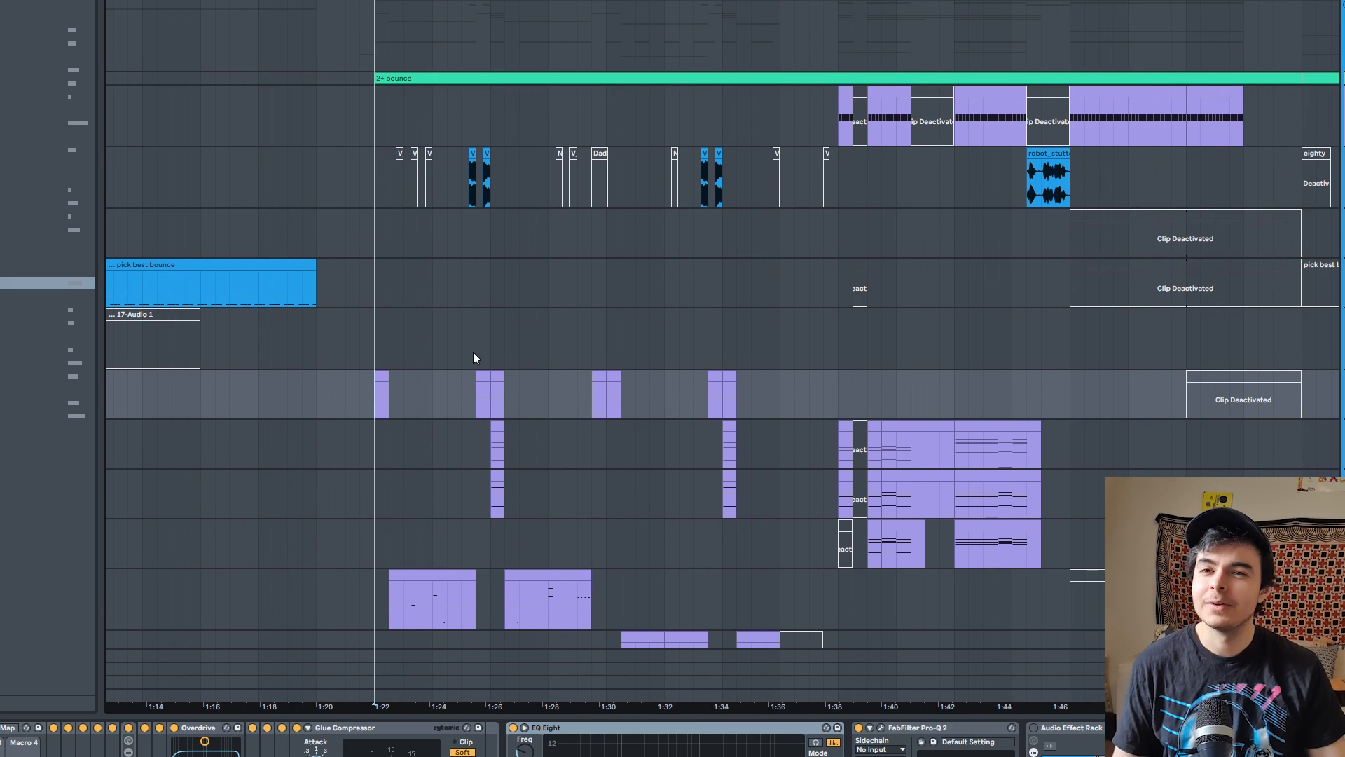
scroll(492, 359, up, 15)
scroll(463, 511, left, 2)
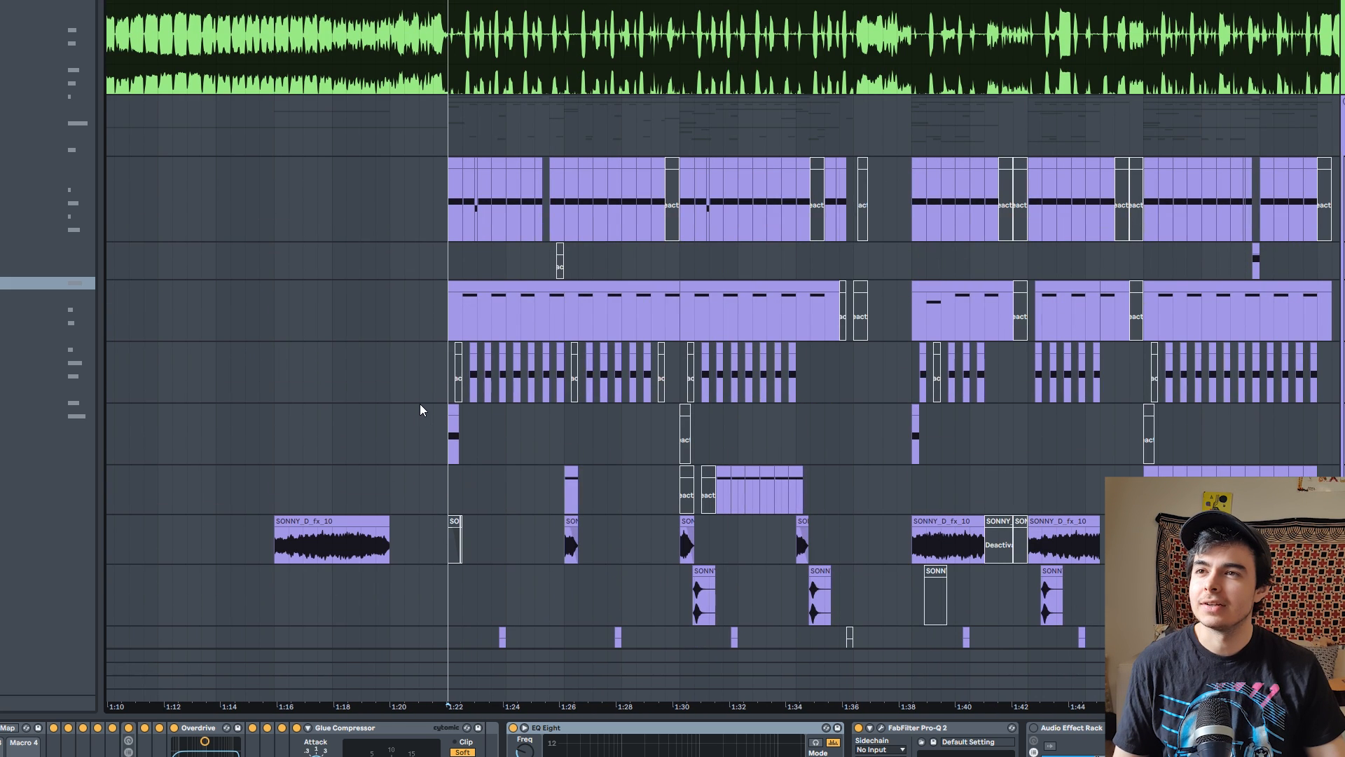